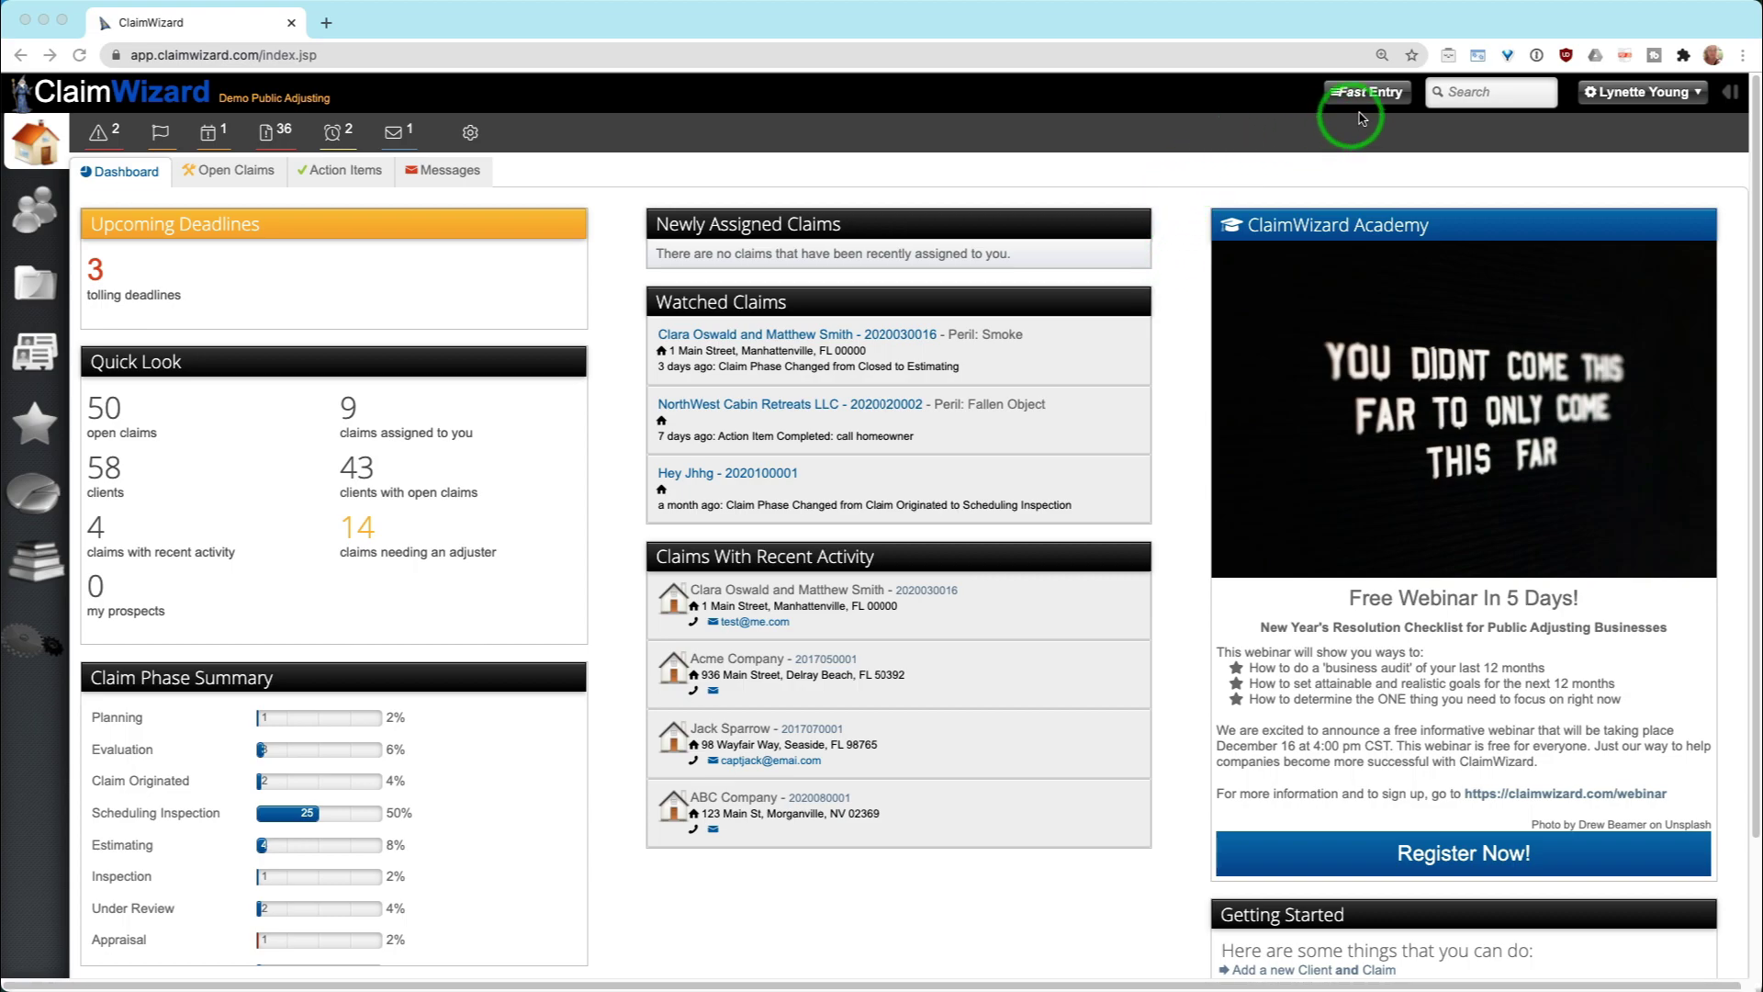
Open the Fast Entry form for a new claim, keeping Individual as the claimant type
click(1369, 150)
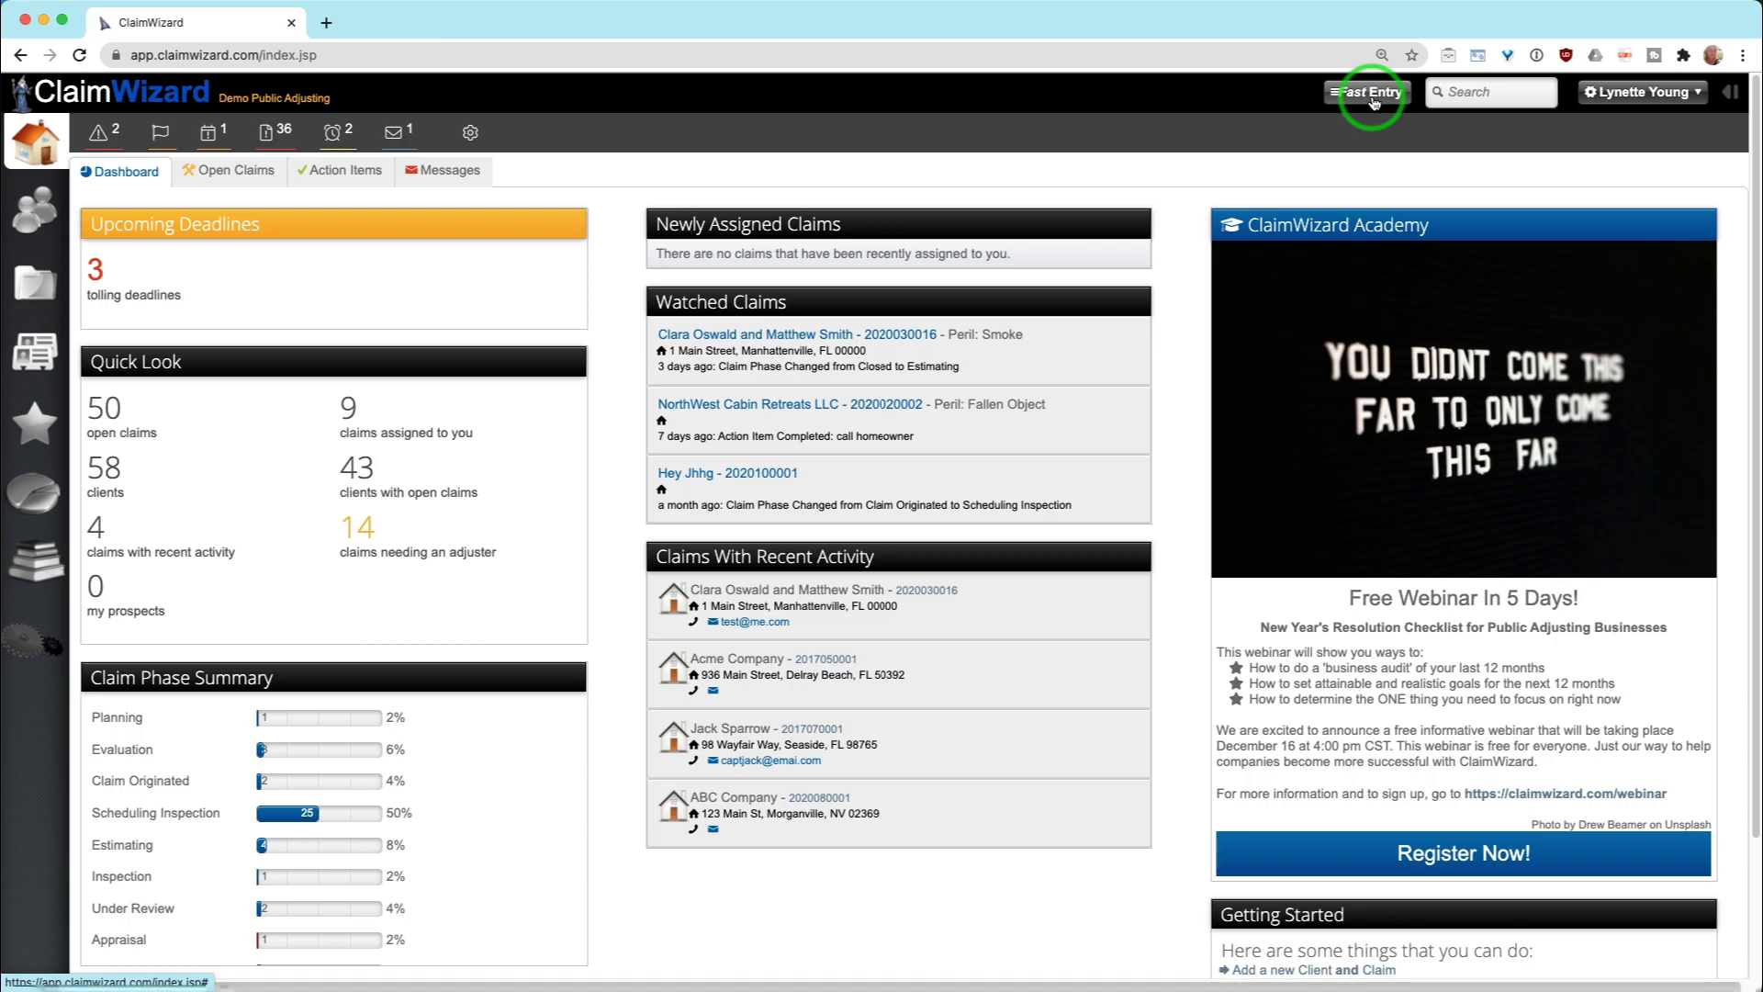
click(1373, 99)
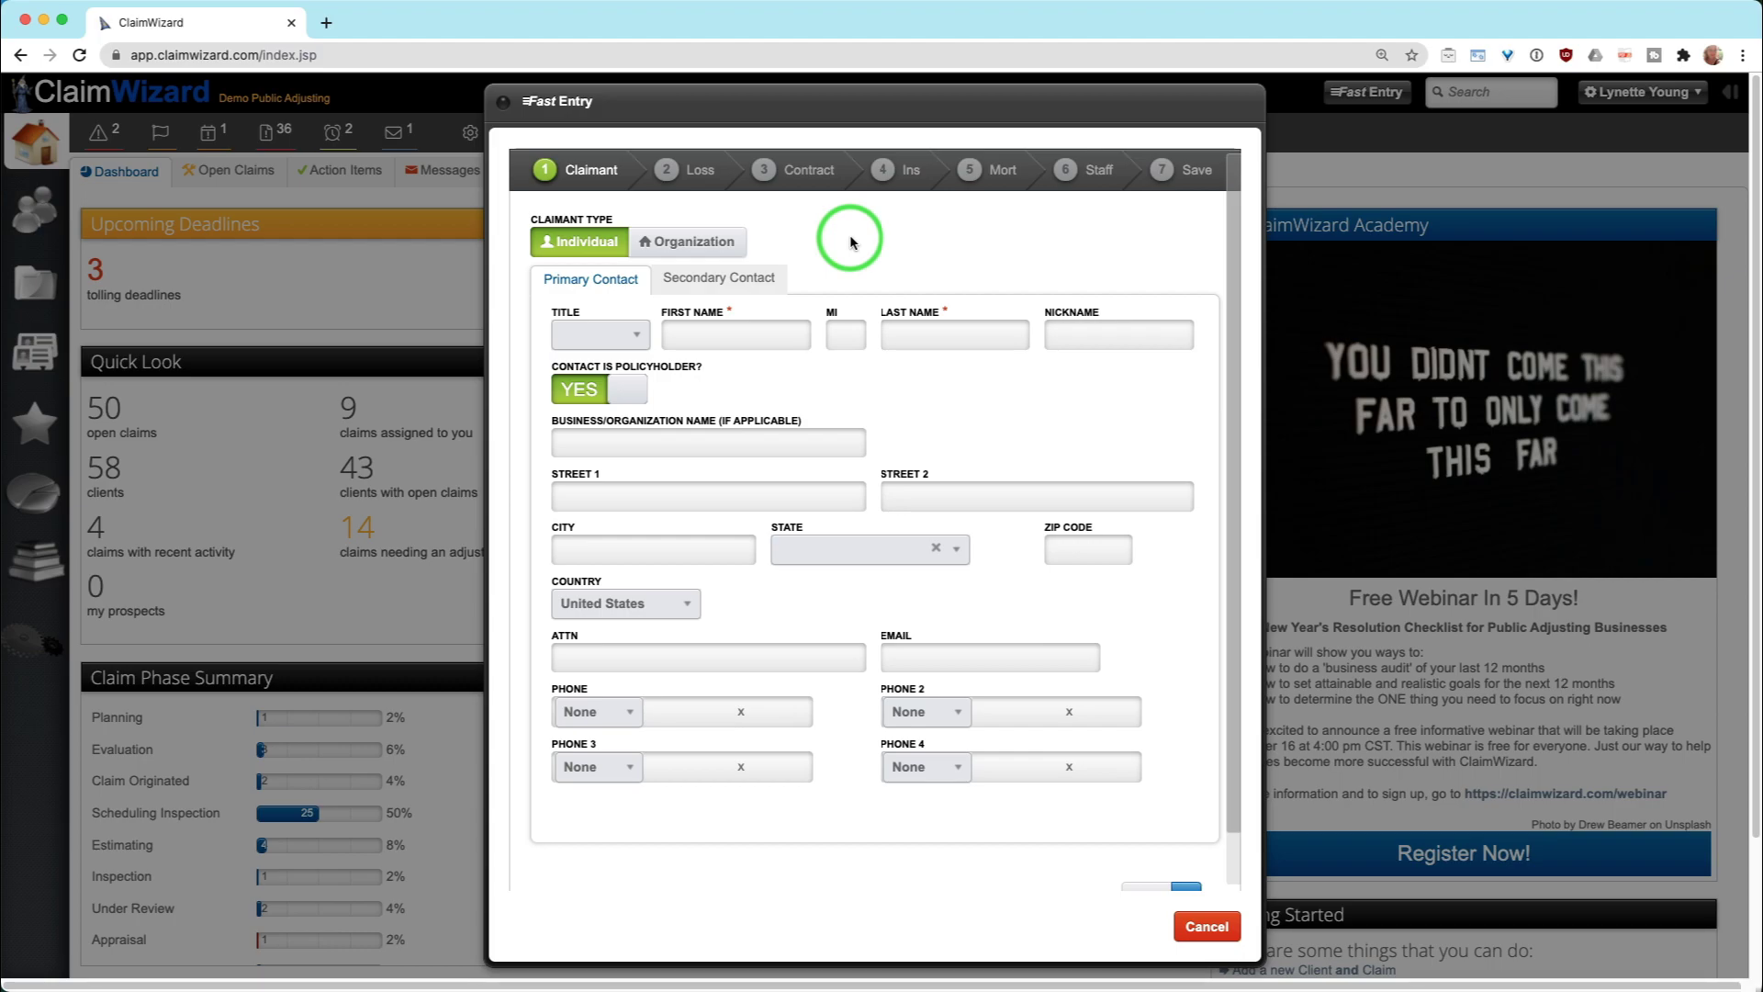
triple_click(744, 313)
click(742, 316)
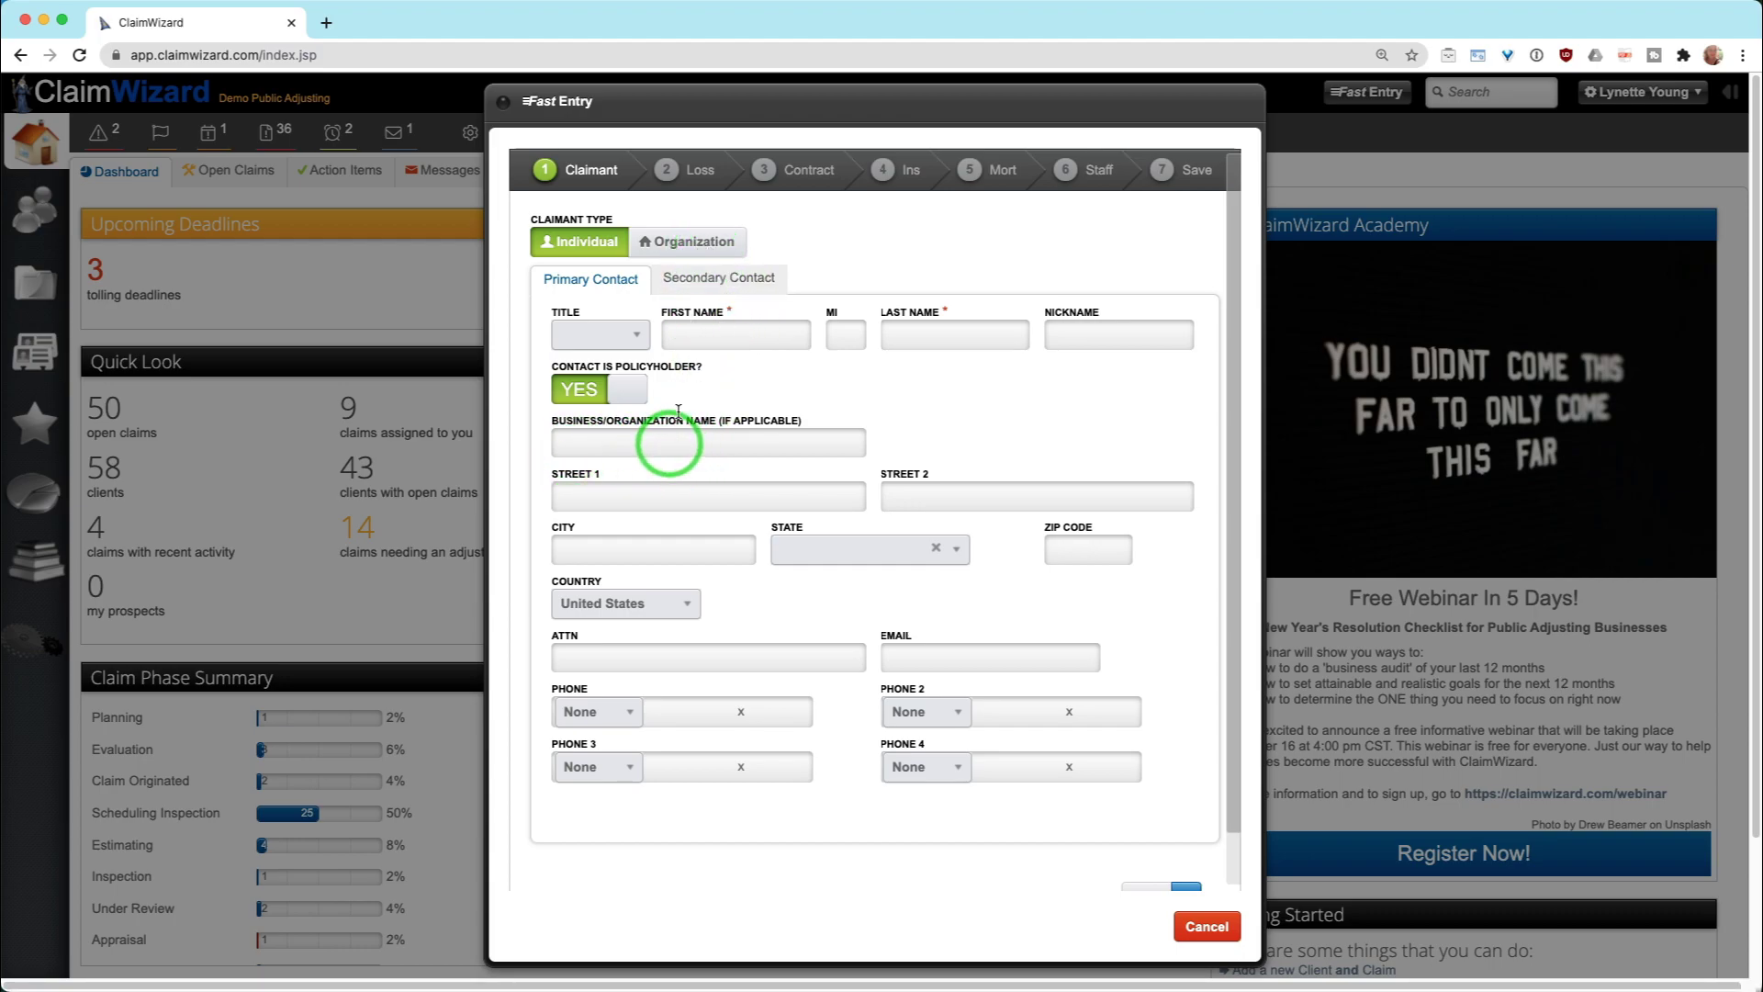
click(671, 246)
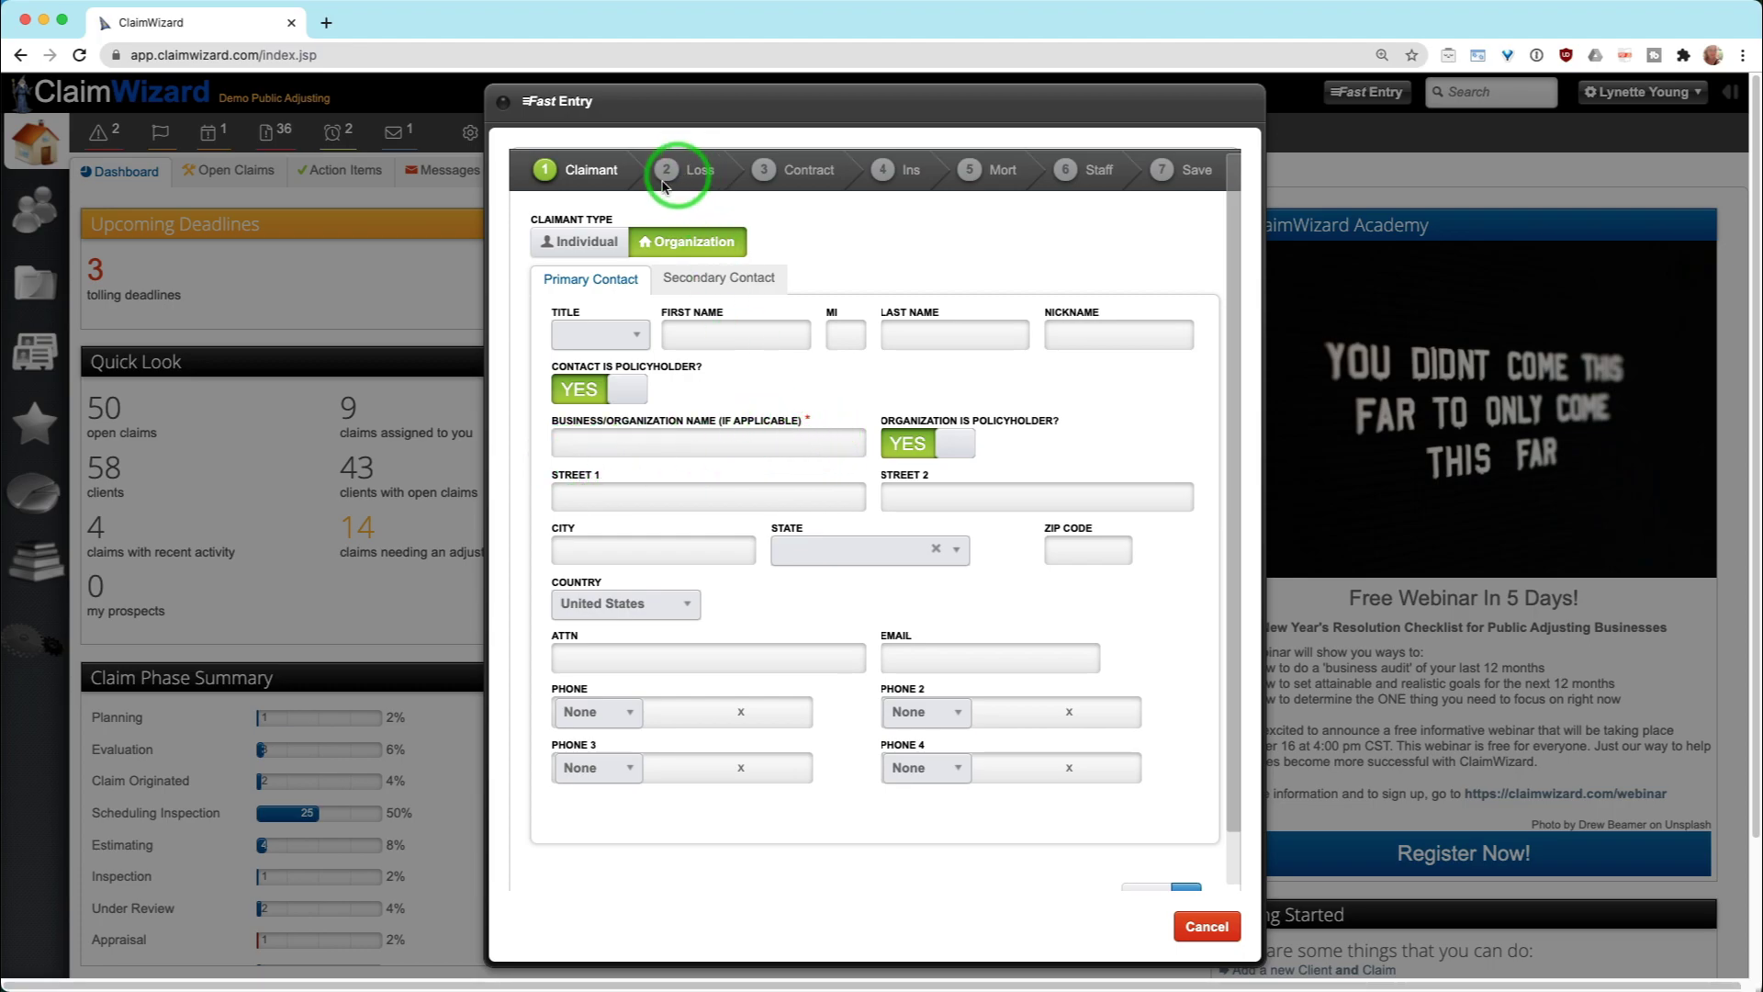
click(581, 242)
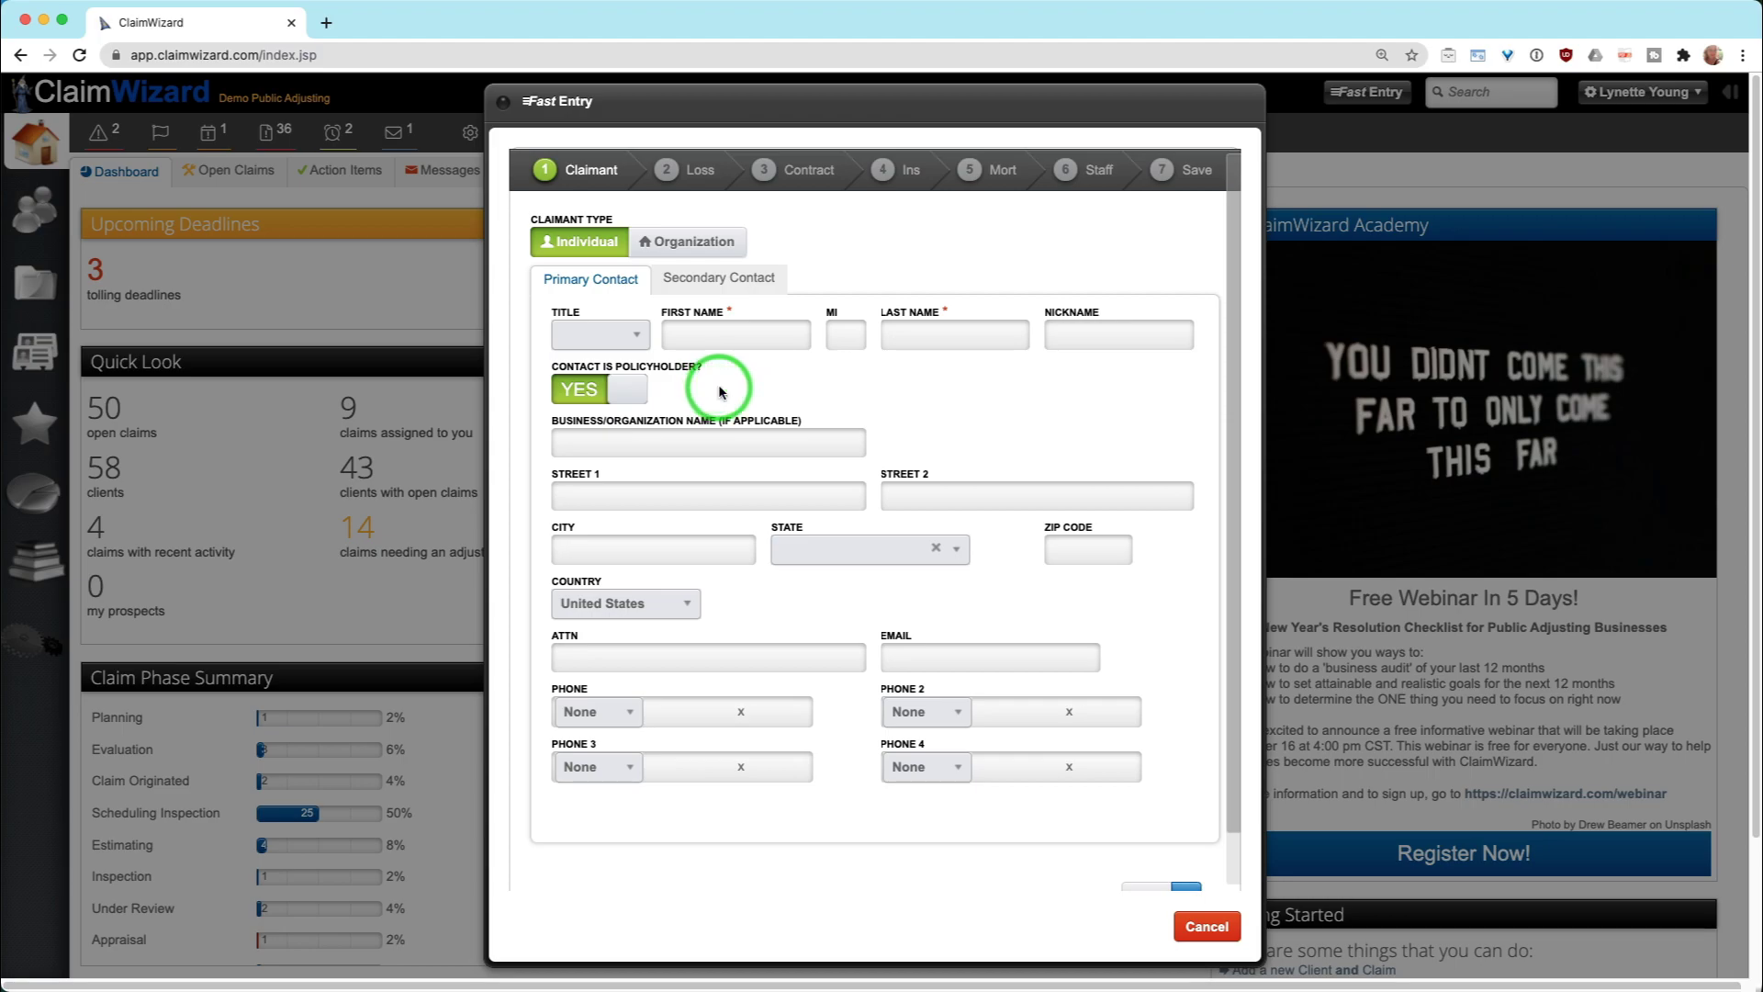
Enter the claimant's first and last name
click(728, 336)
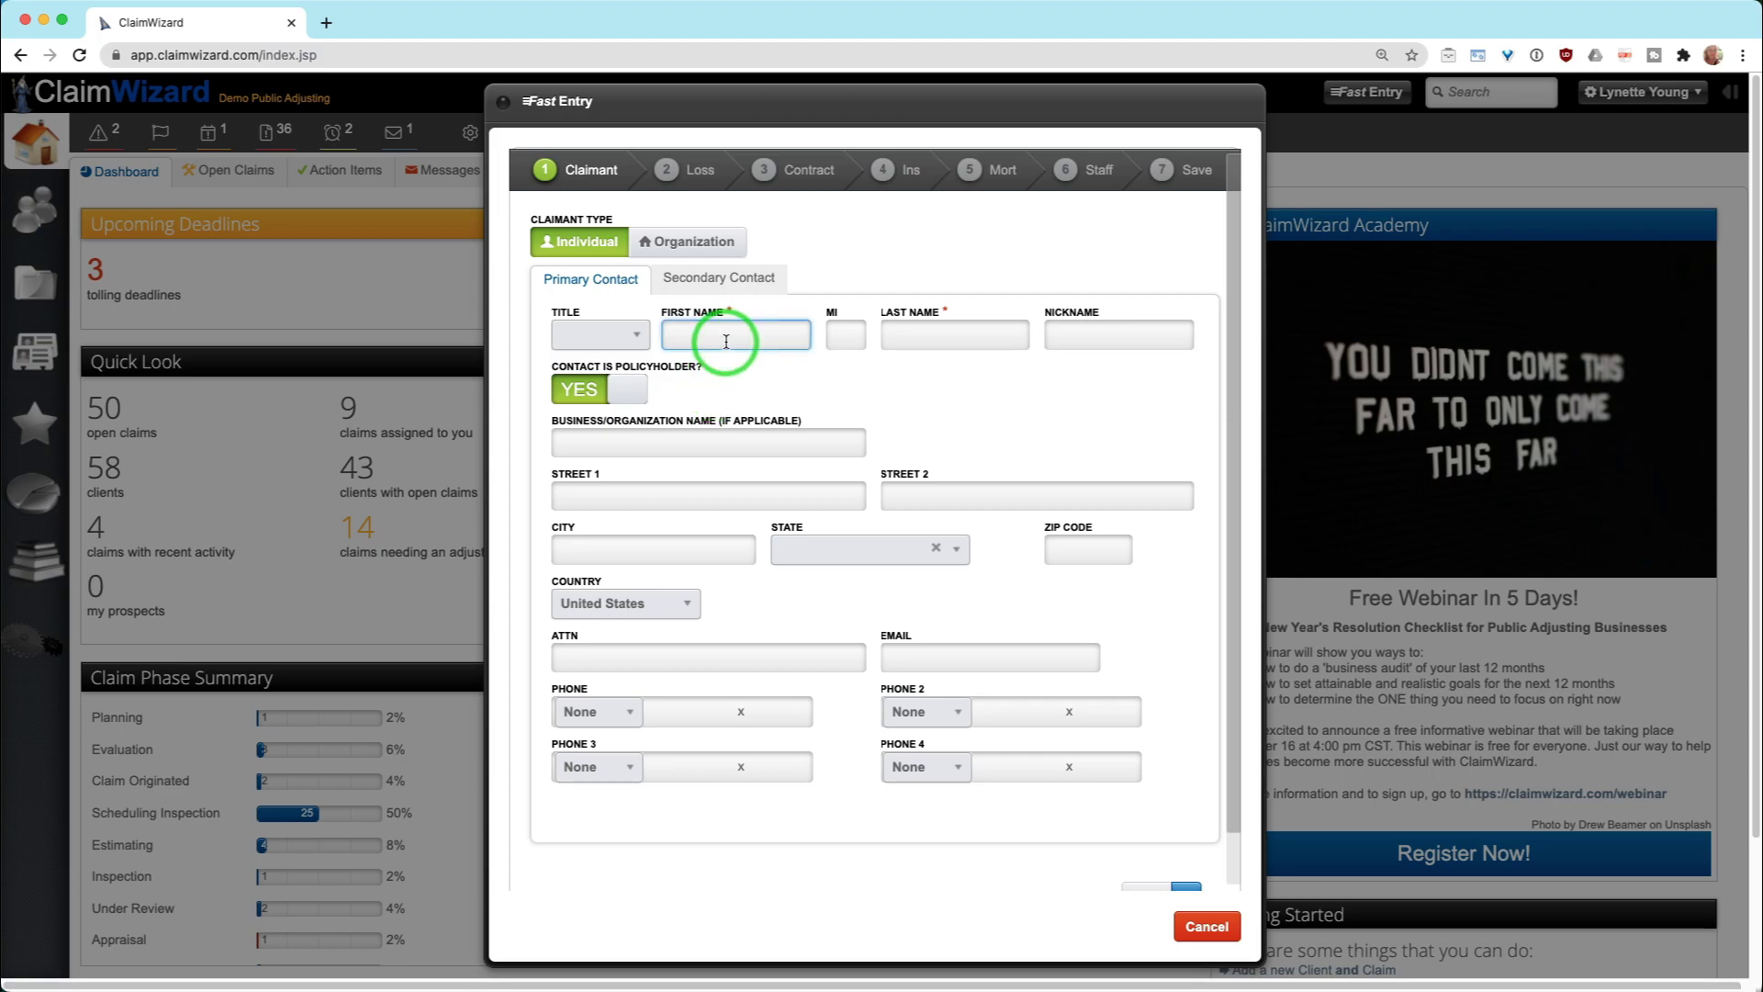
text(Hello)
key(Tab)
key(Tab)
text(Friends)
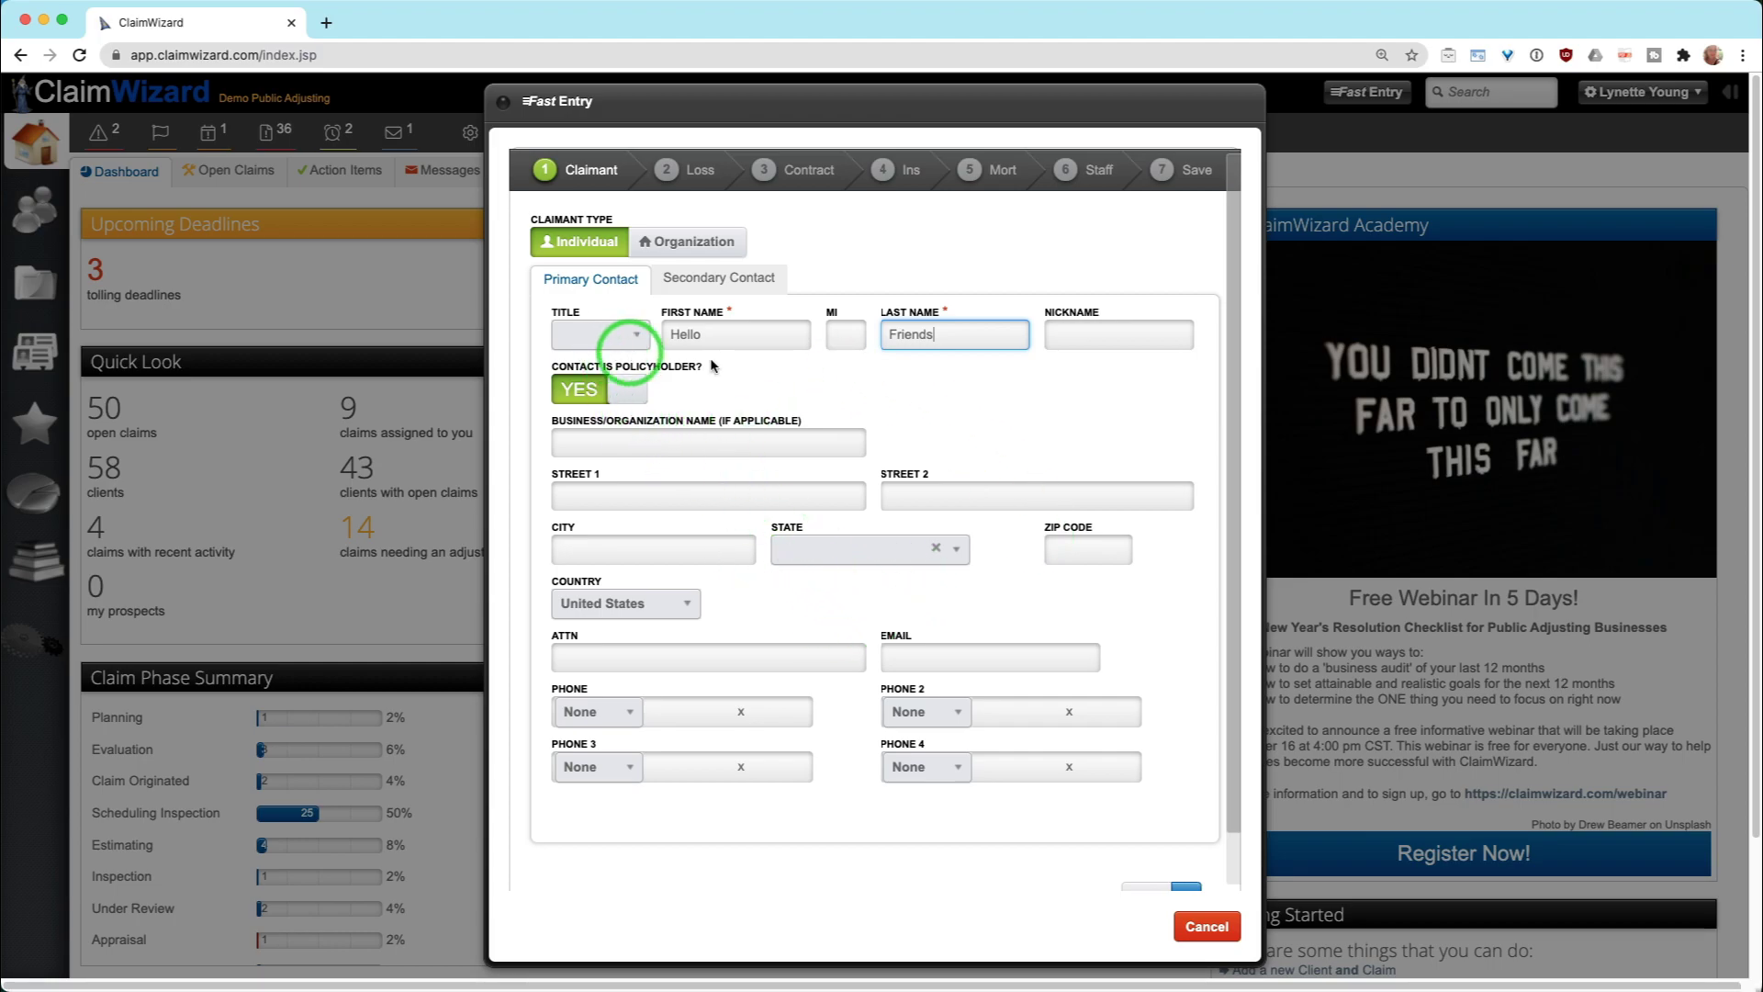
scroll(875, 622, down, 1)
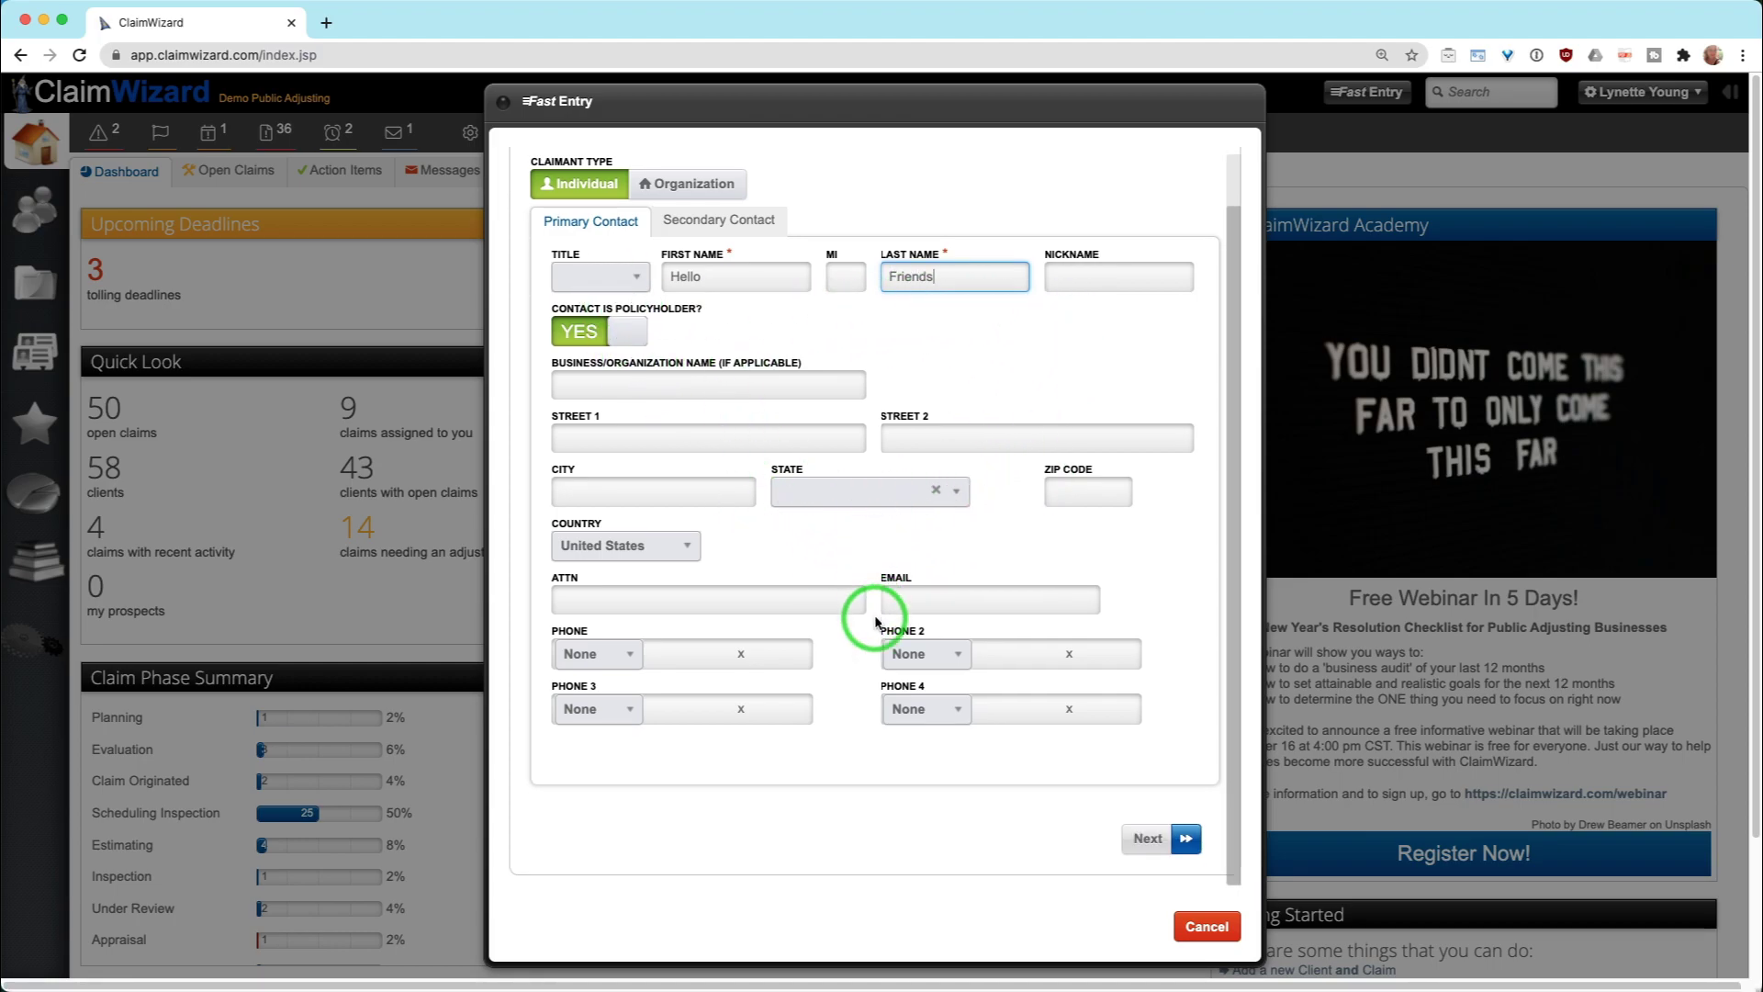
On Loss Details, name the loss property by its street address and set Property Type to Residential - House
click(1150, 839)
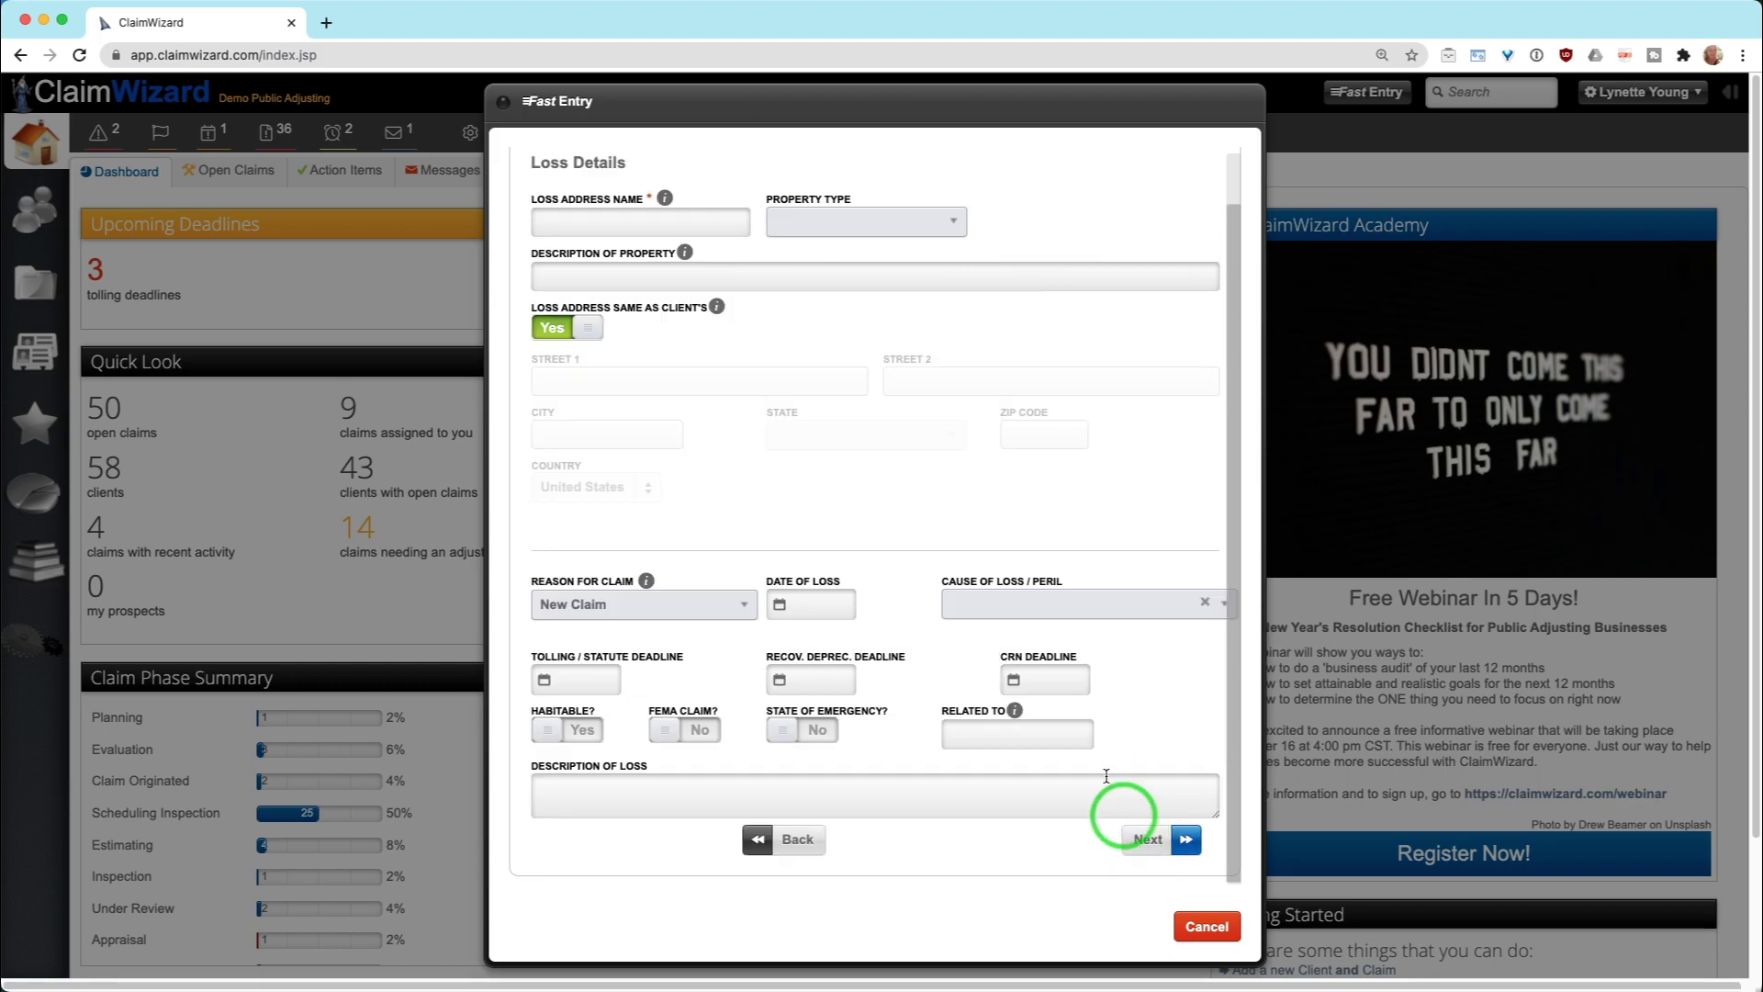
scroll(955, 570, up, 1)
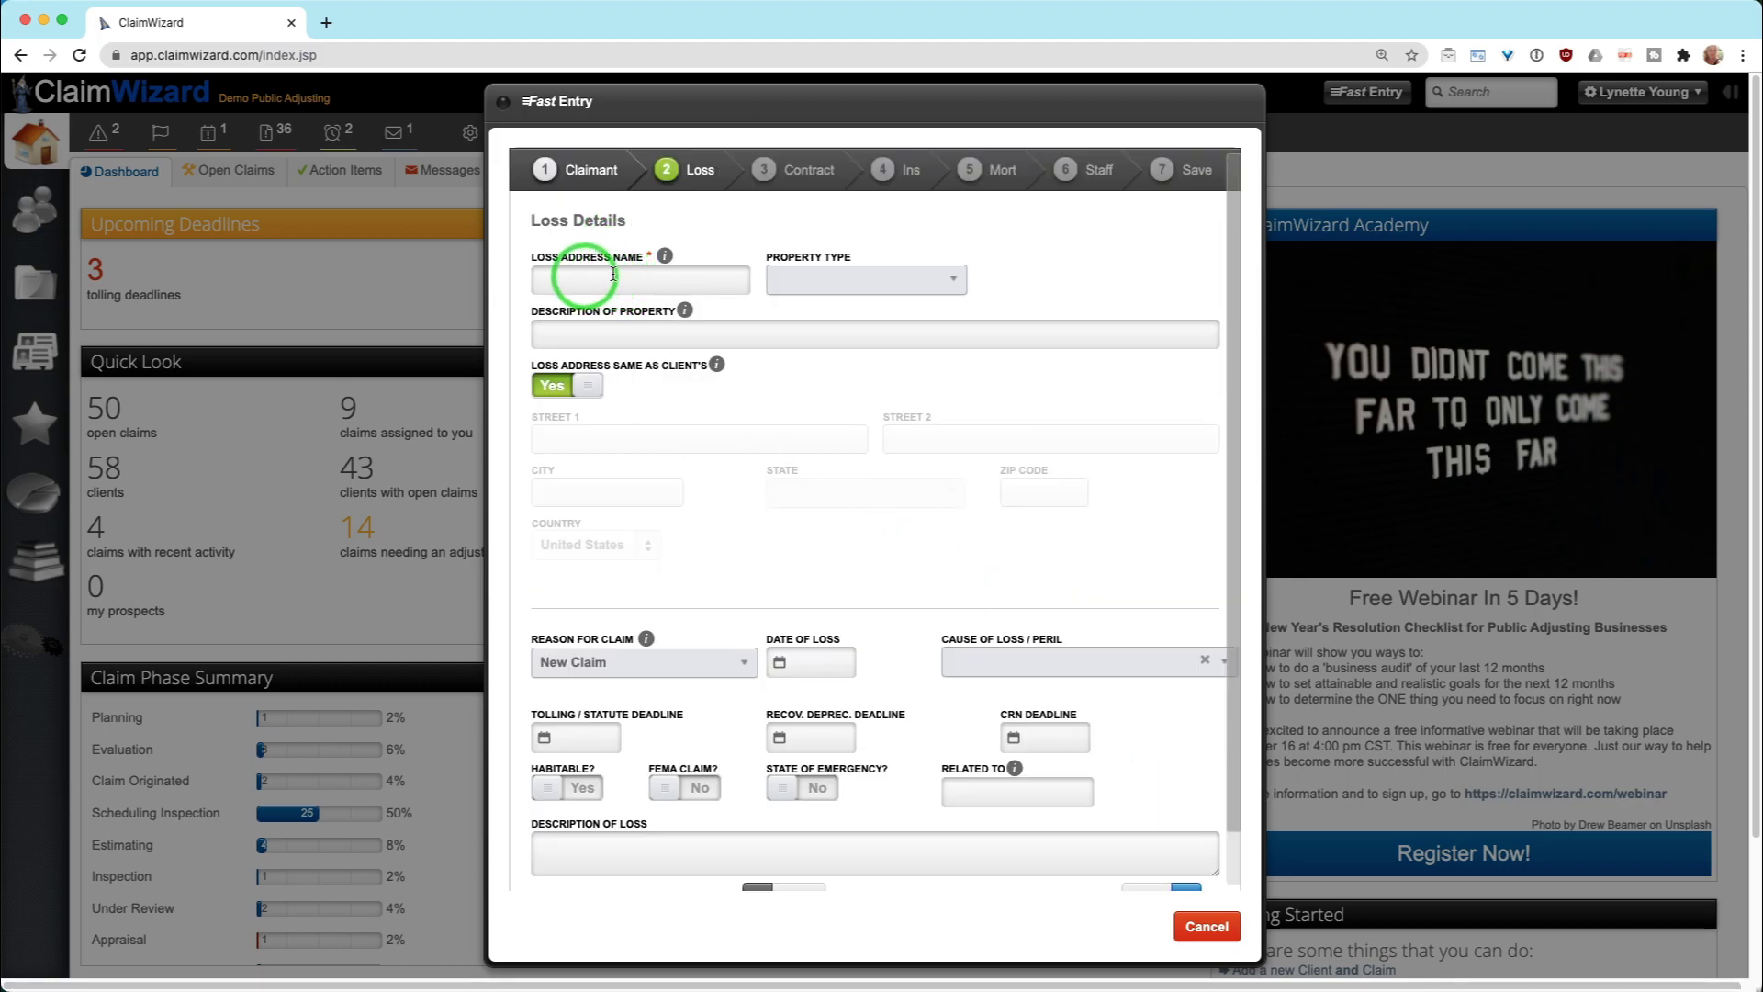
mouse_move(680, 260)
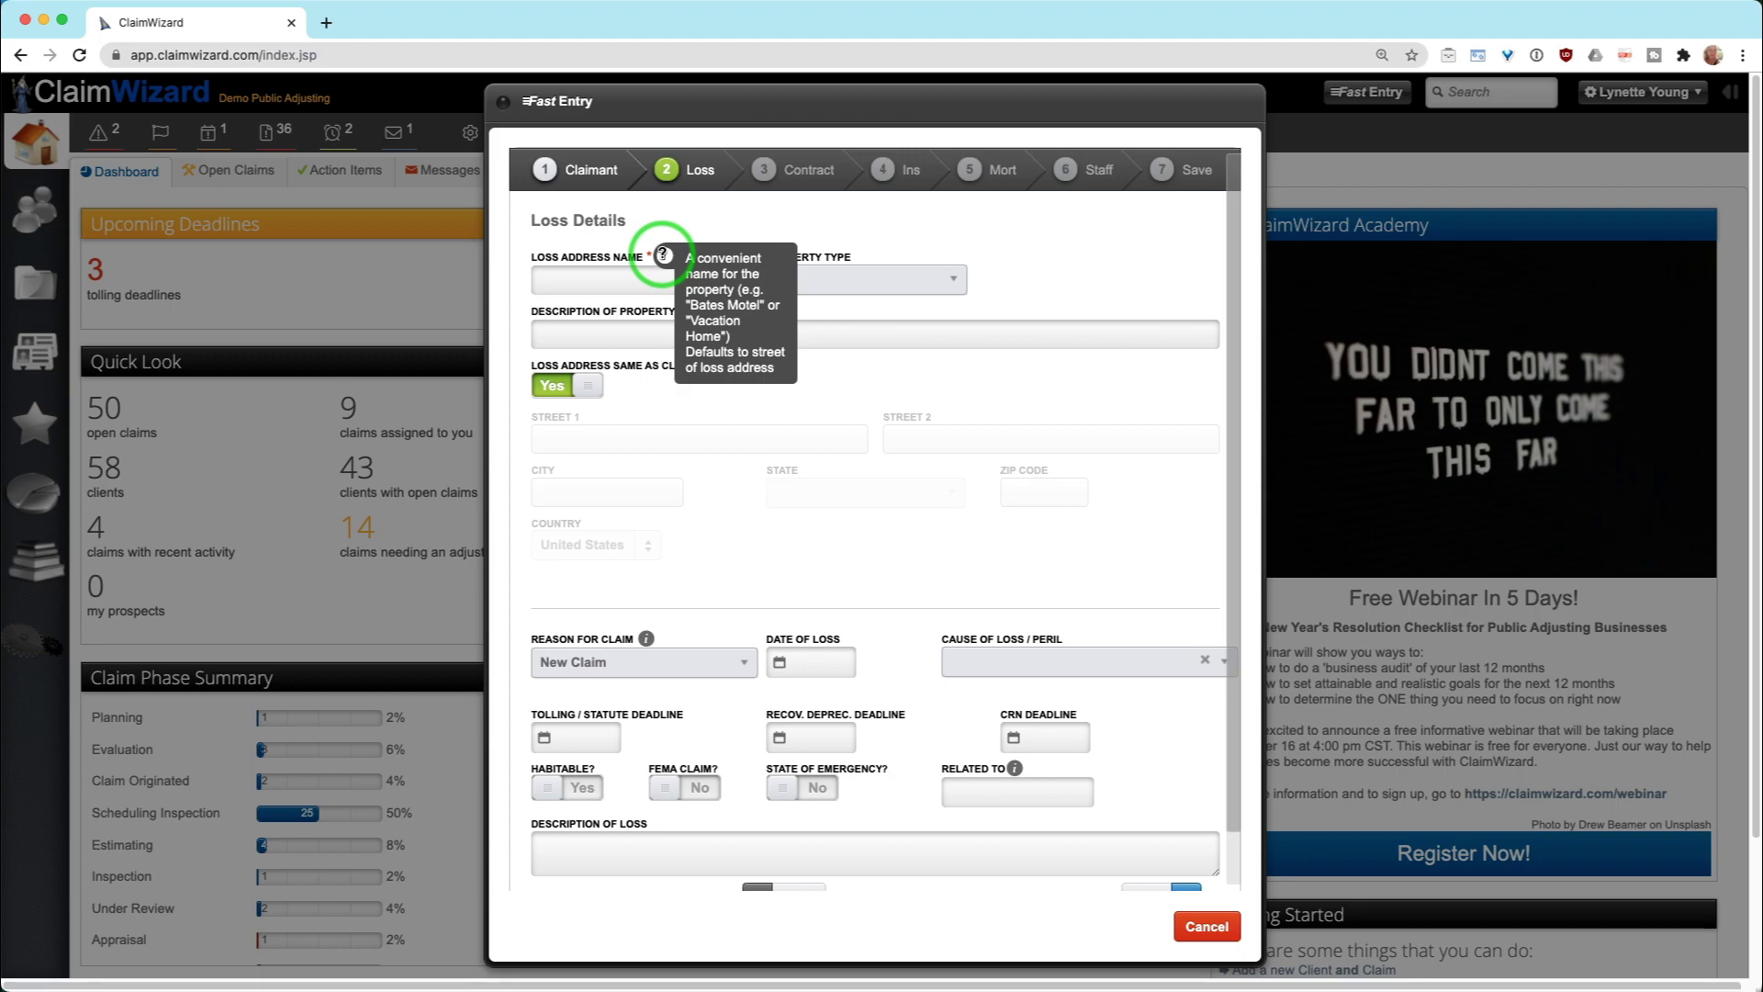
click(629, 282)
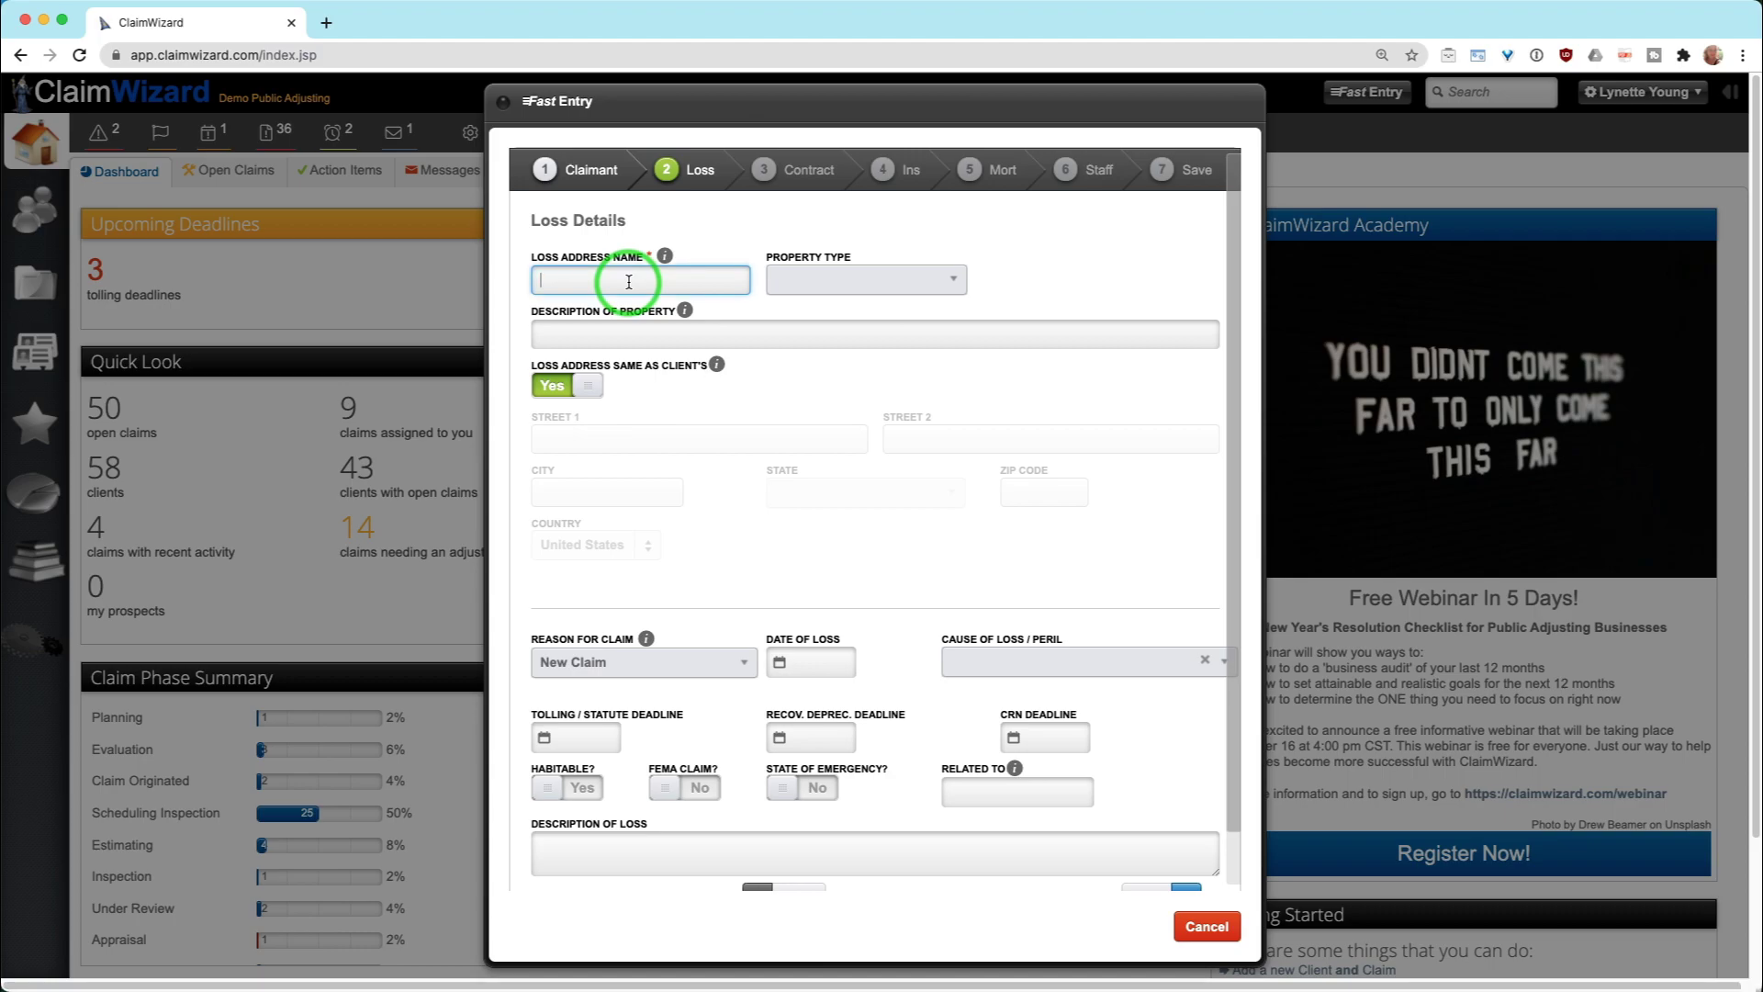
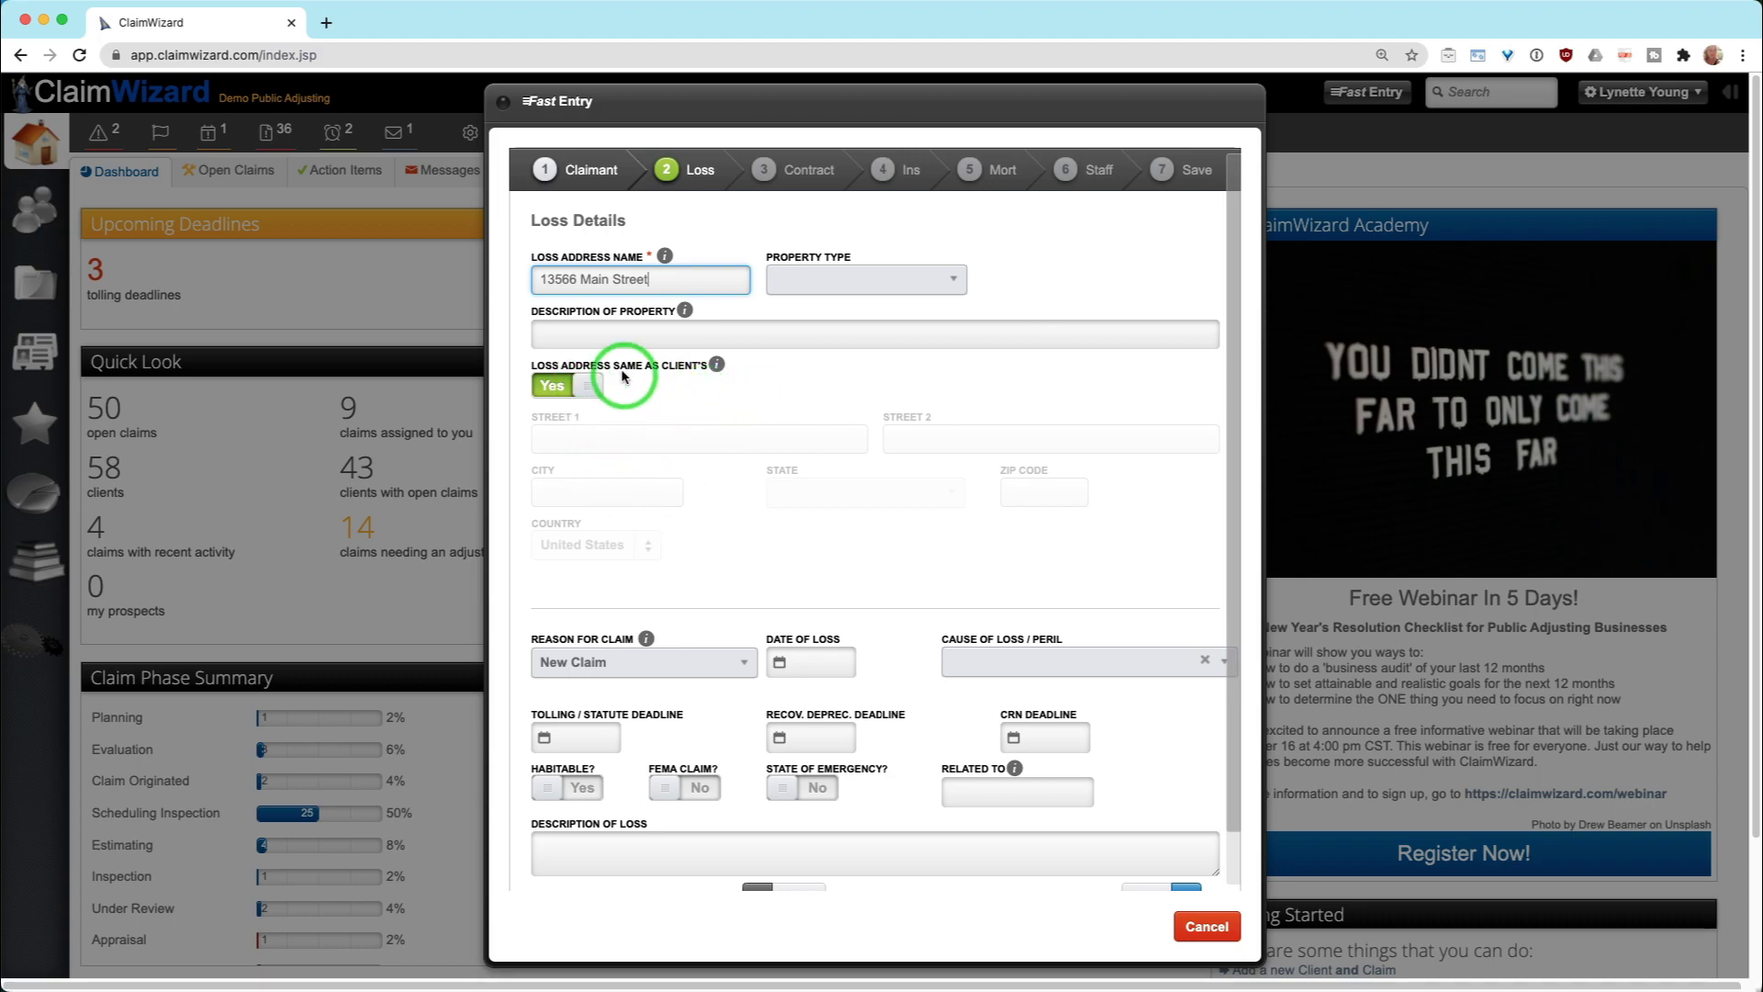
click(834, 285)
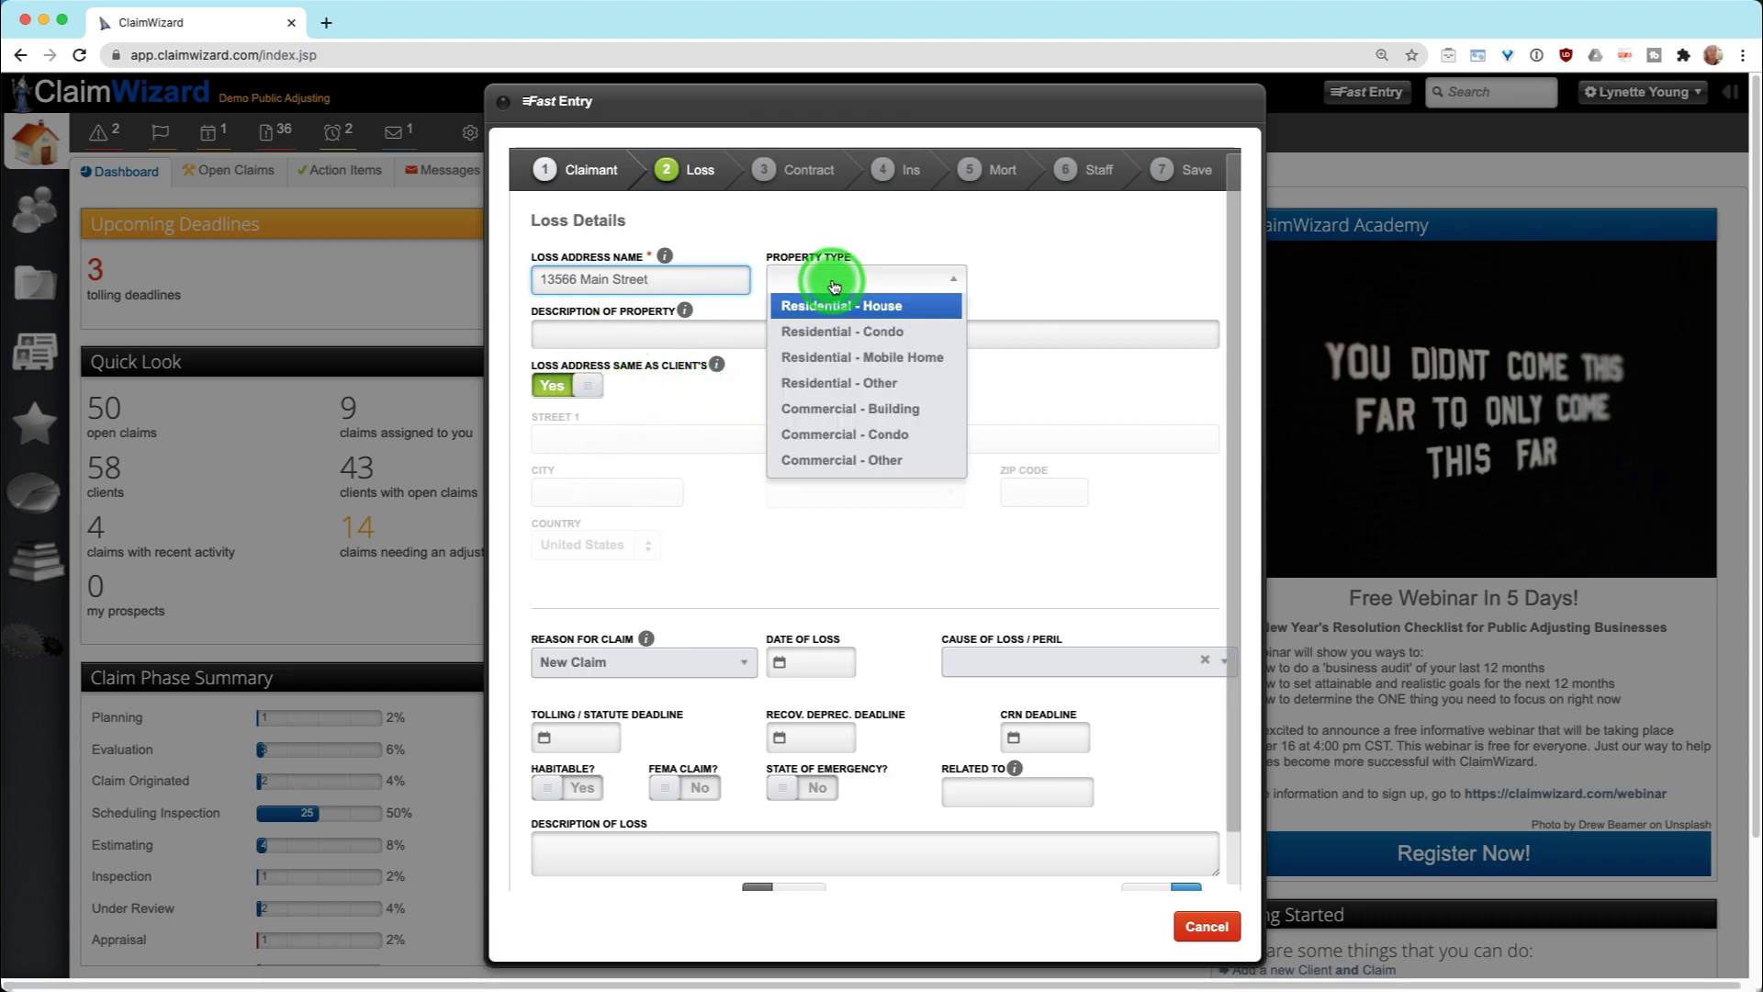
click(953, 312)
Describe the property as 'two story slab foundation tin roof', keeping the loss address the same as the client's
click(824, 336)
text(two )
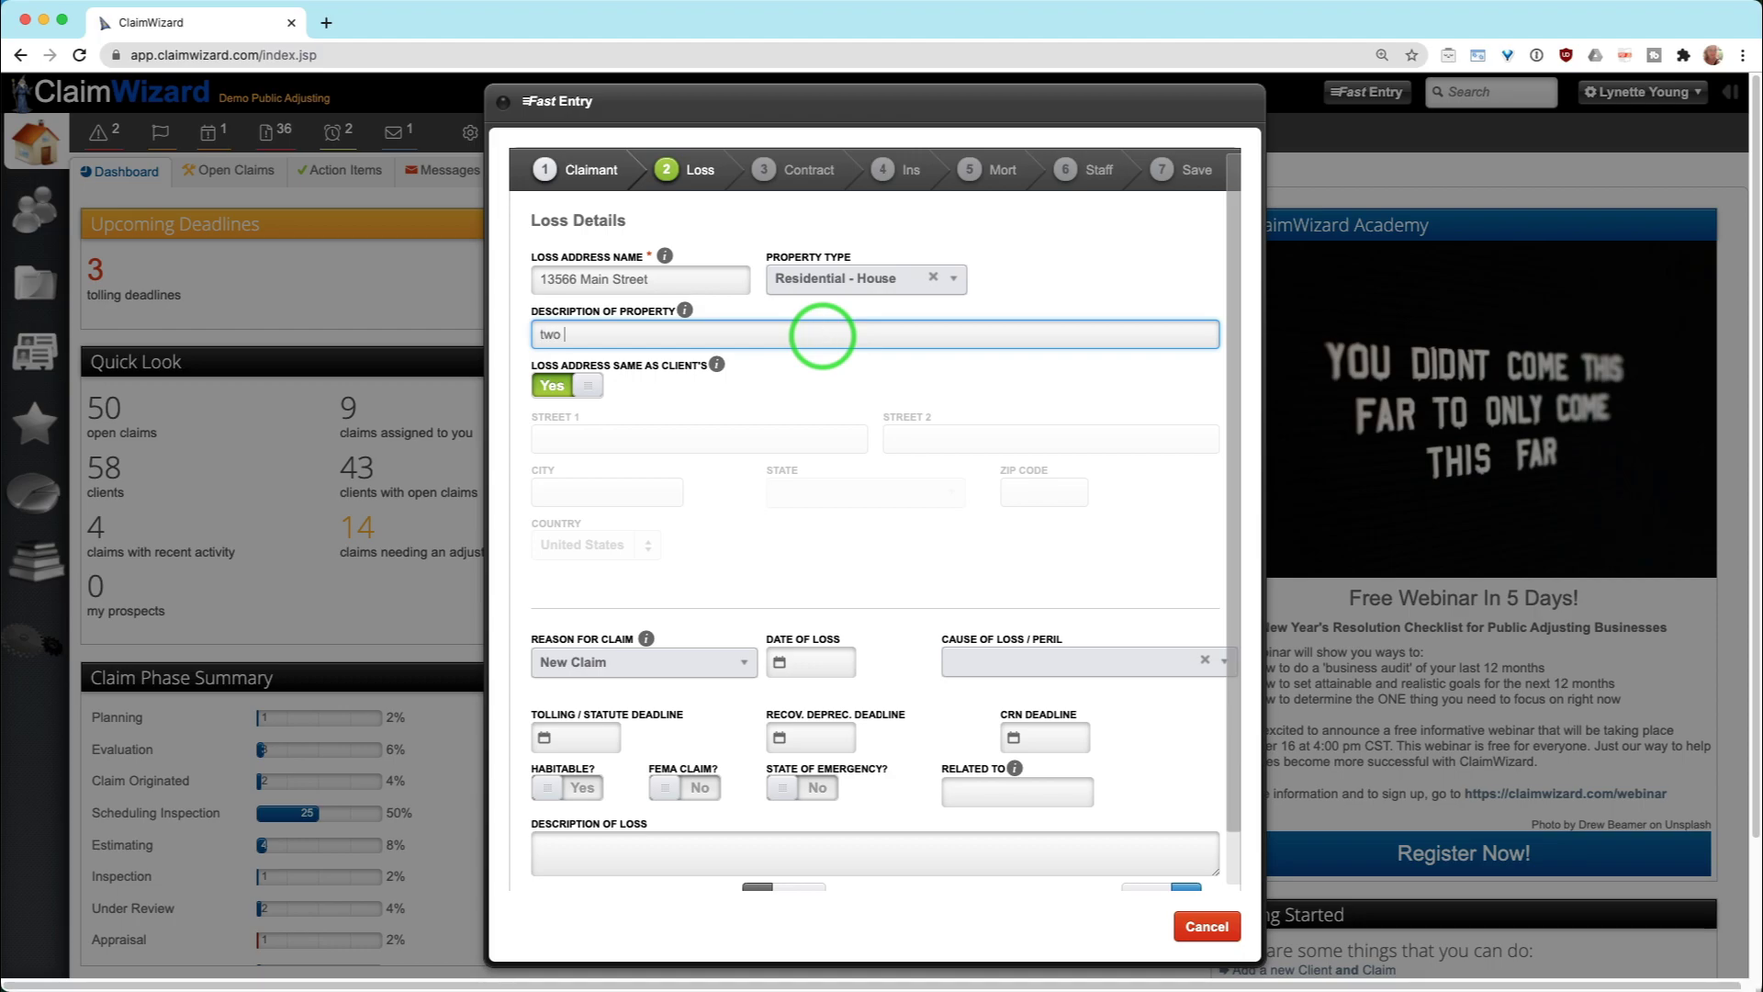
text(story slab foundation tin roof)
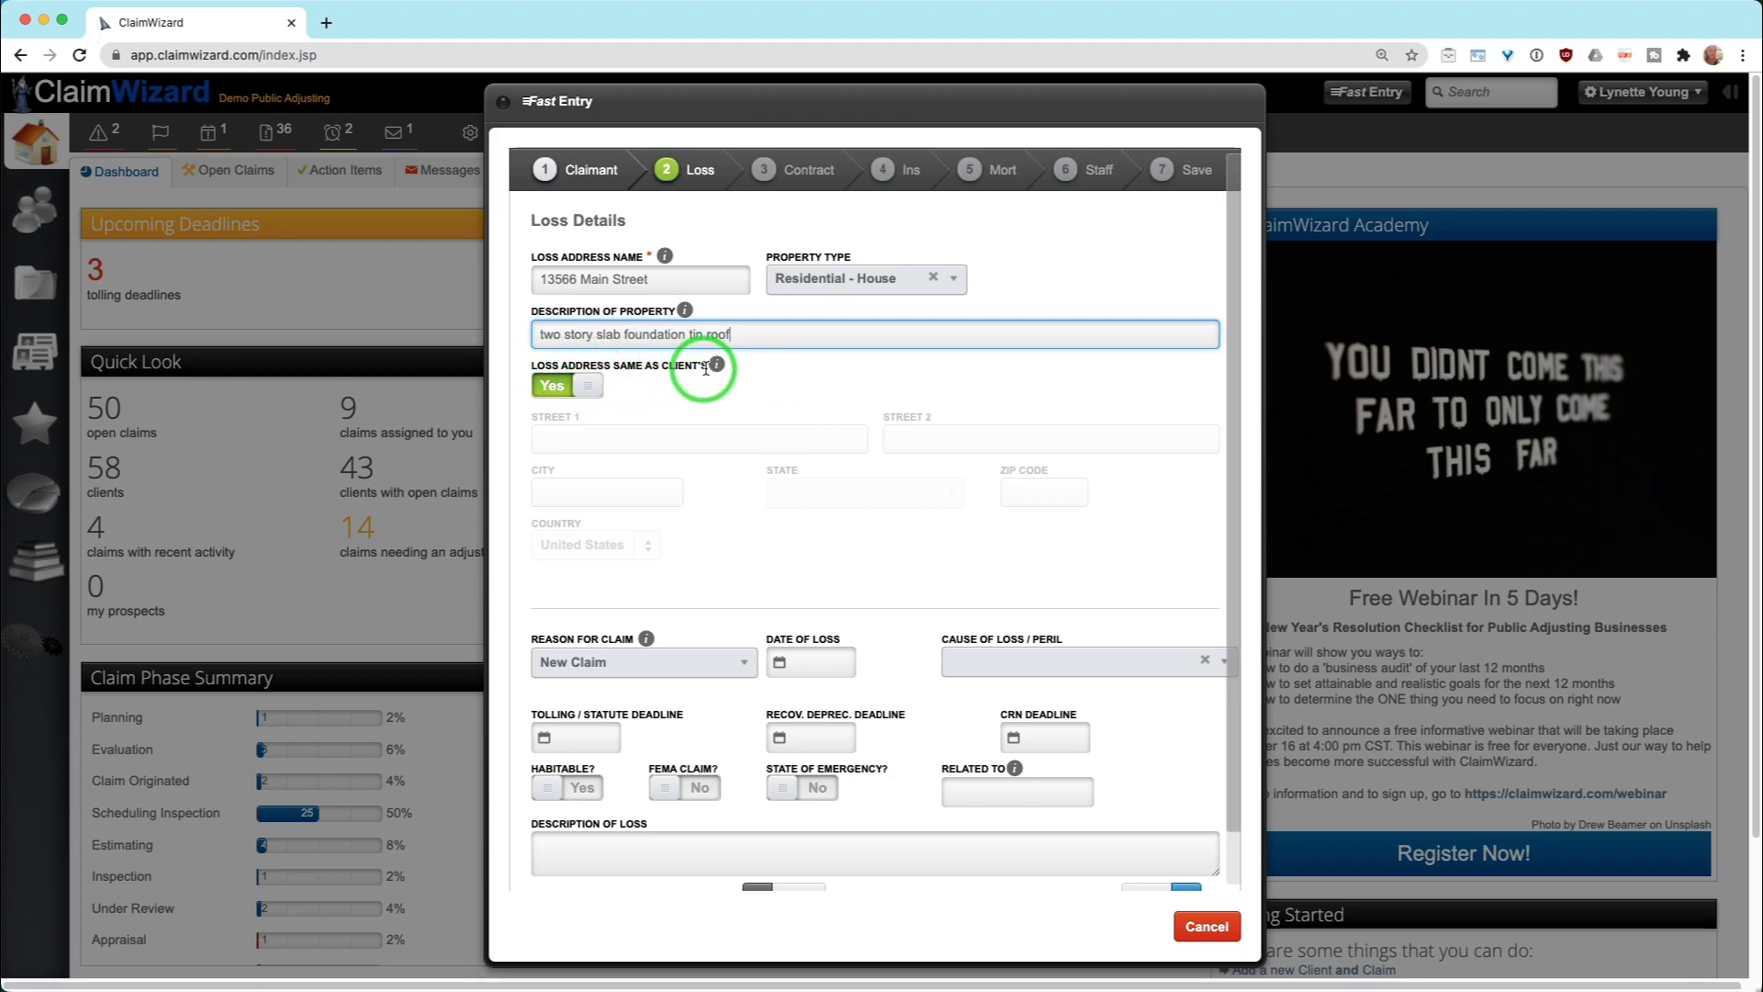
mouse_move(715, 365)
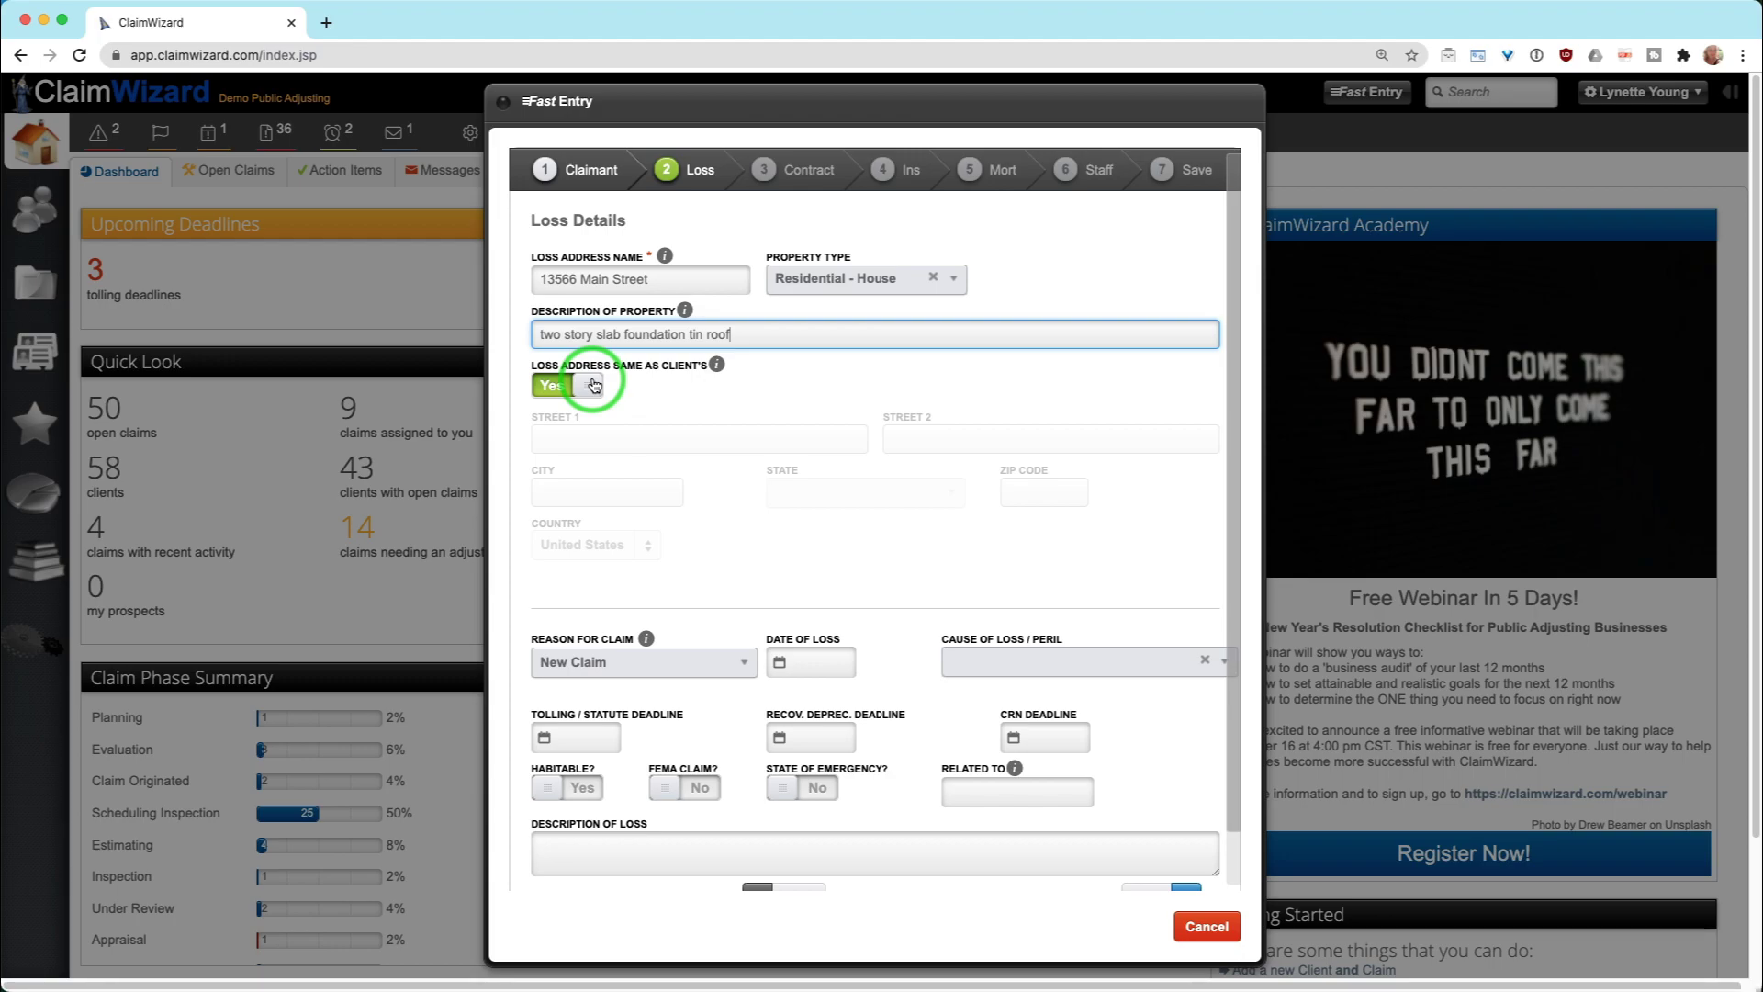
click(593, 385)
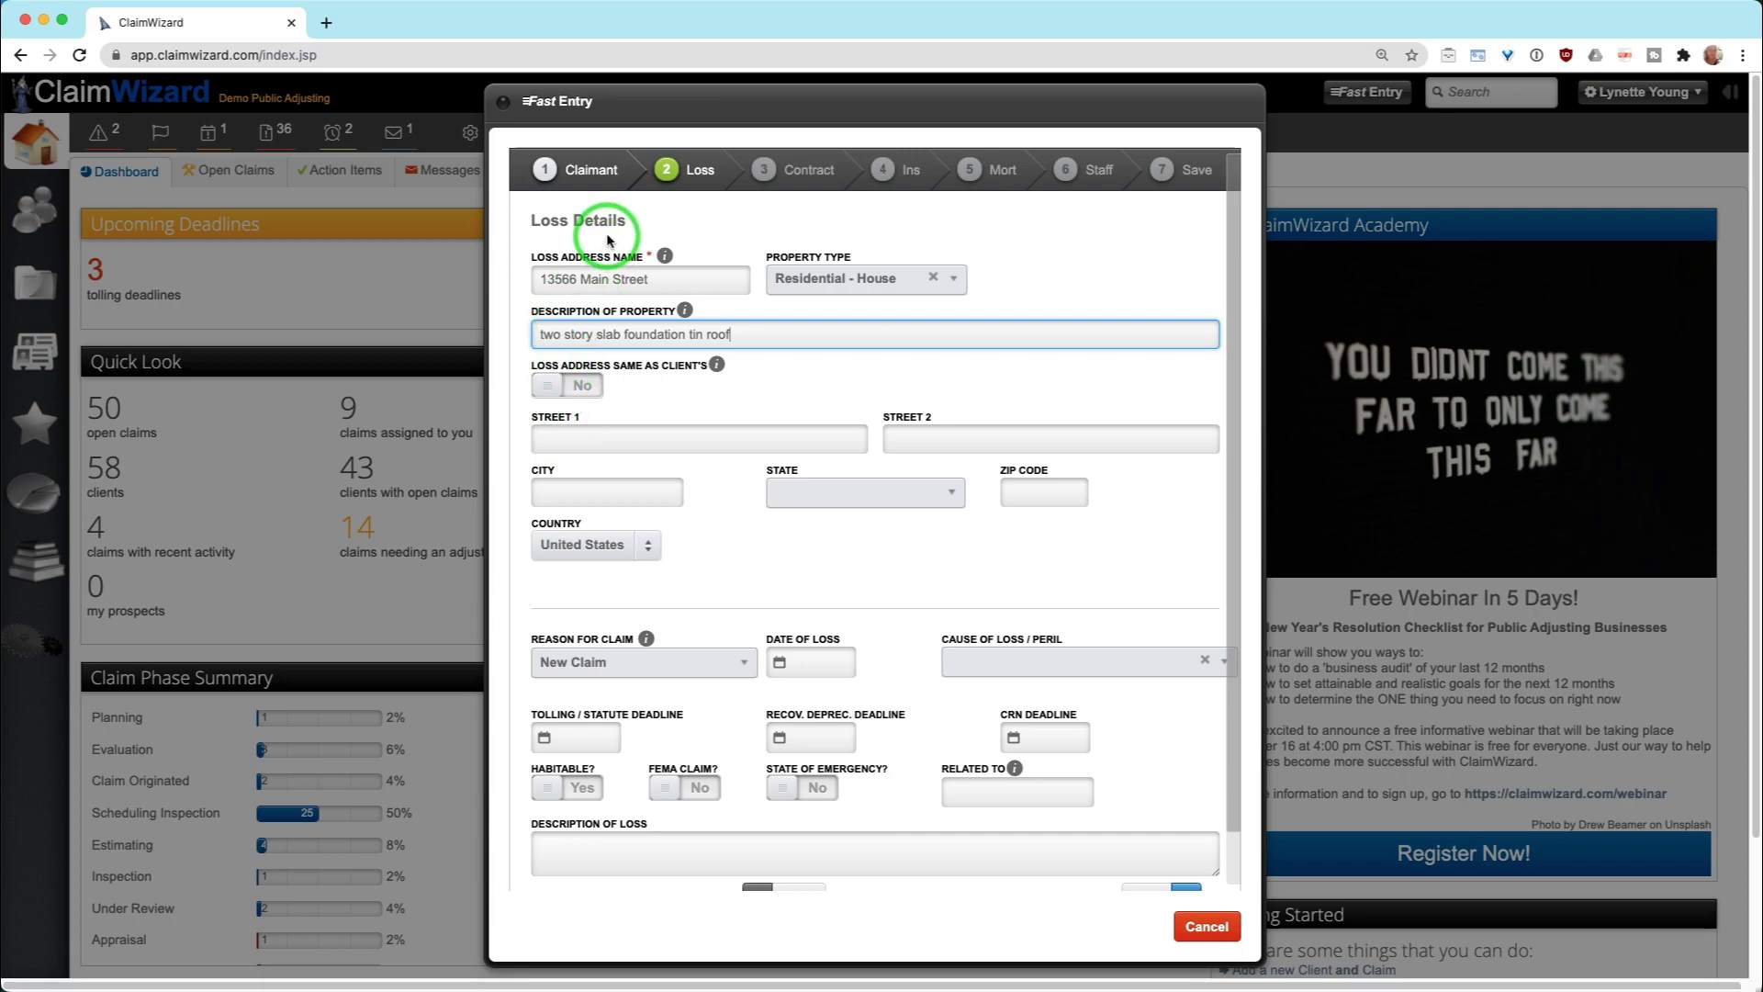
click(607, 440)
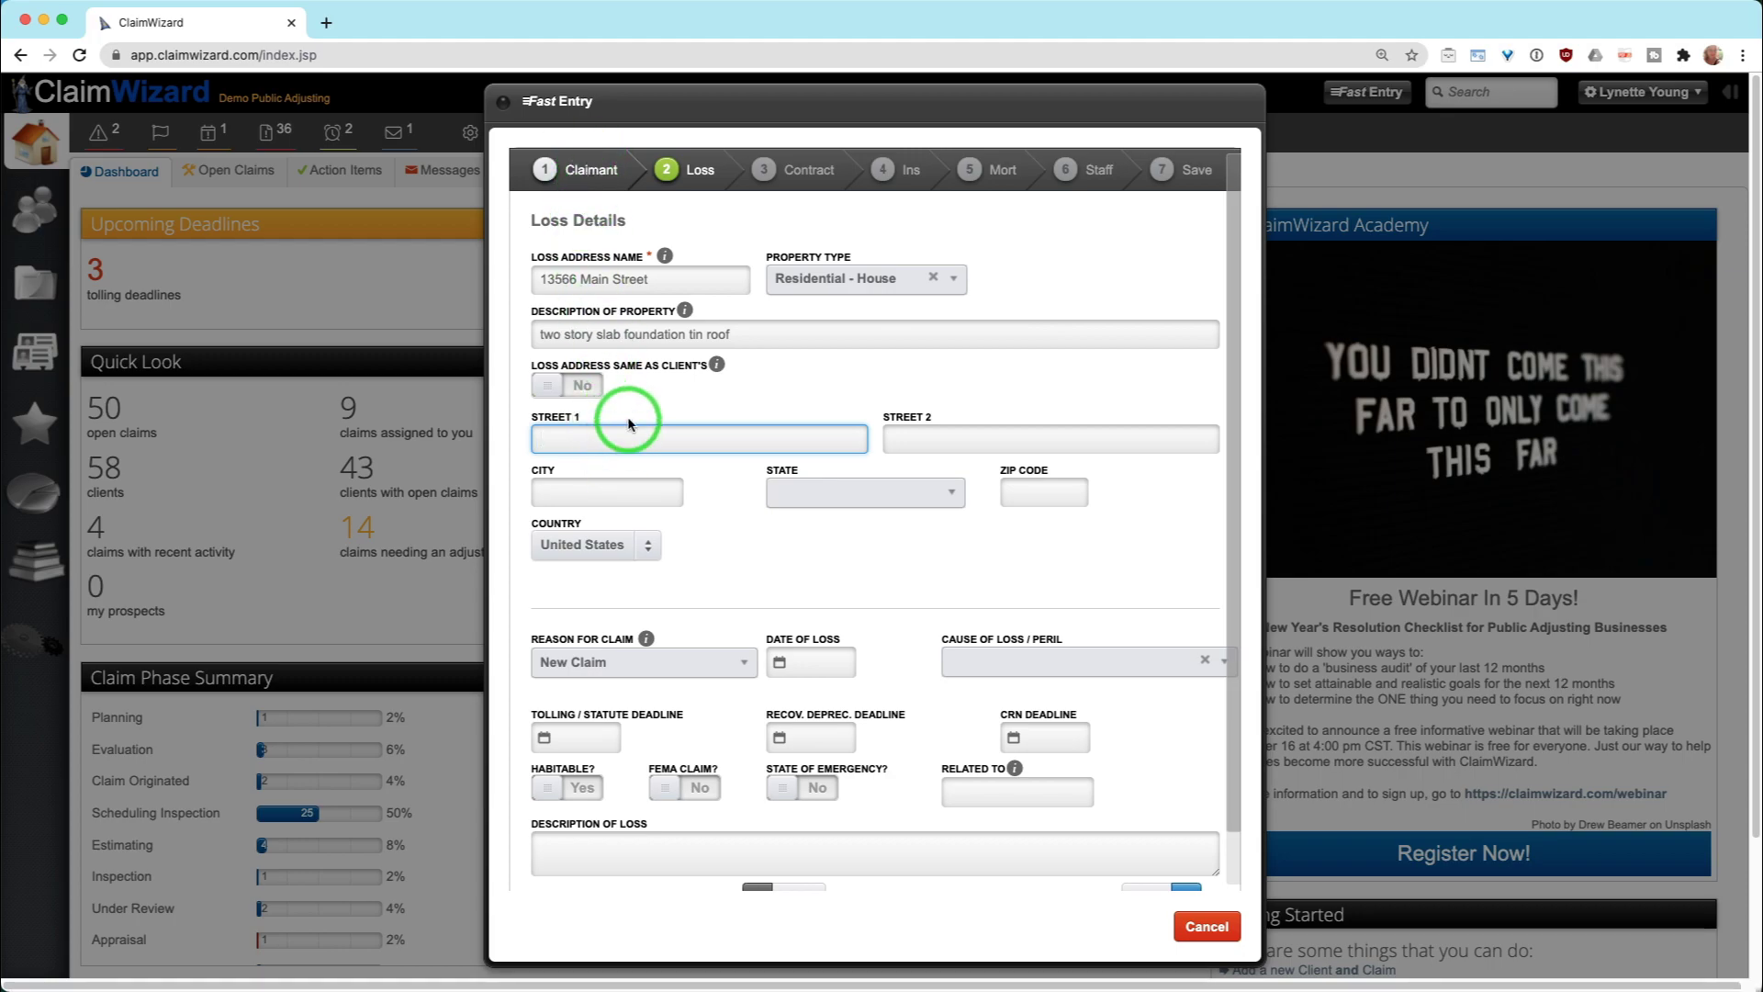
click(587, 385)
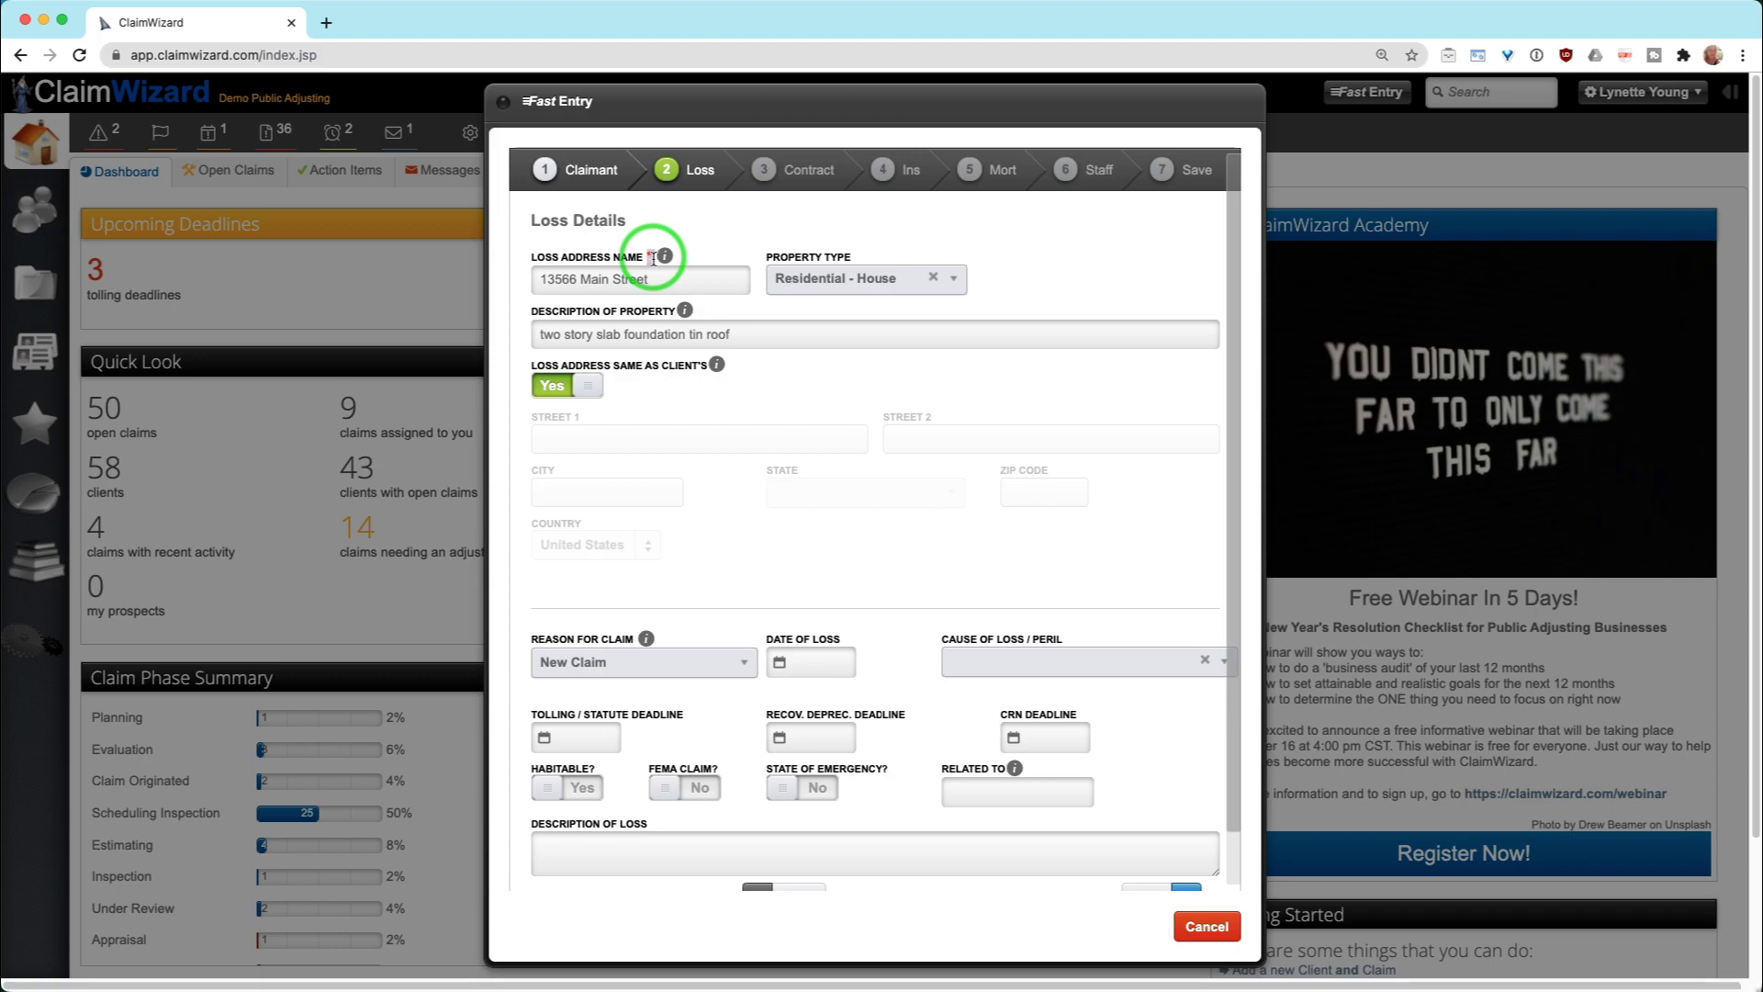
mouse_move(679, 302)
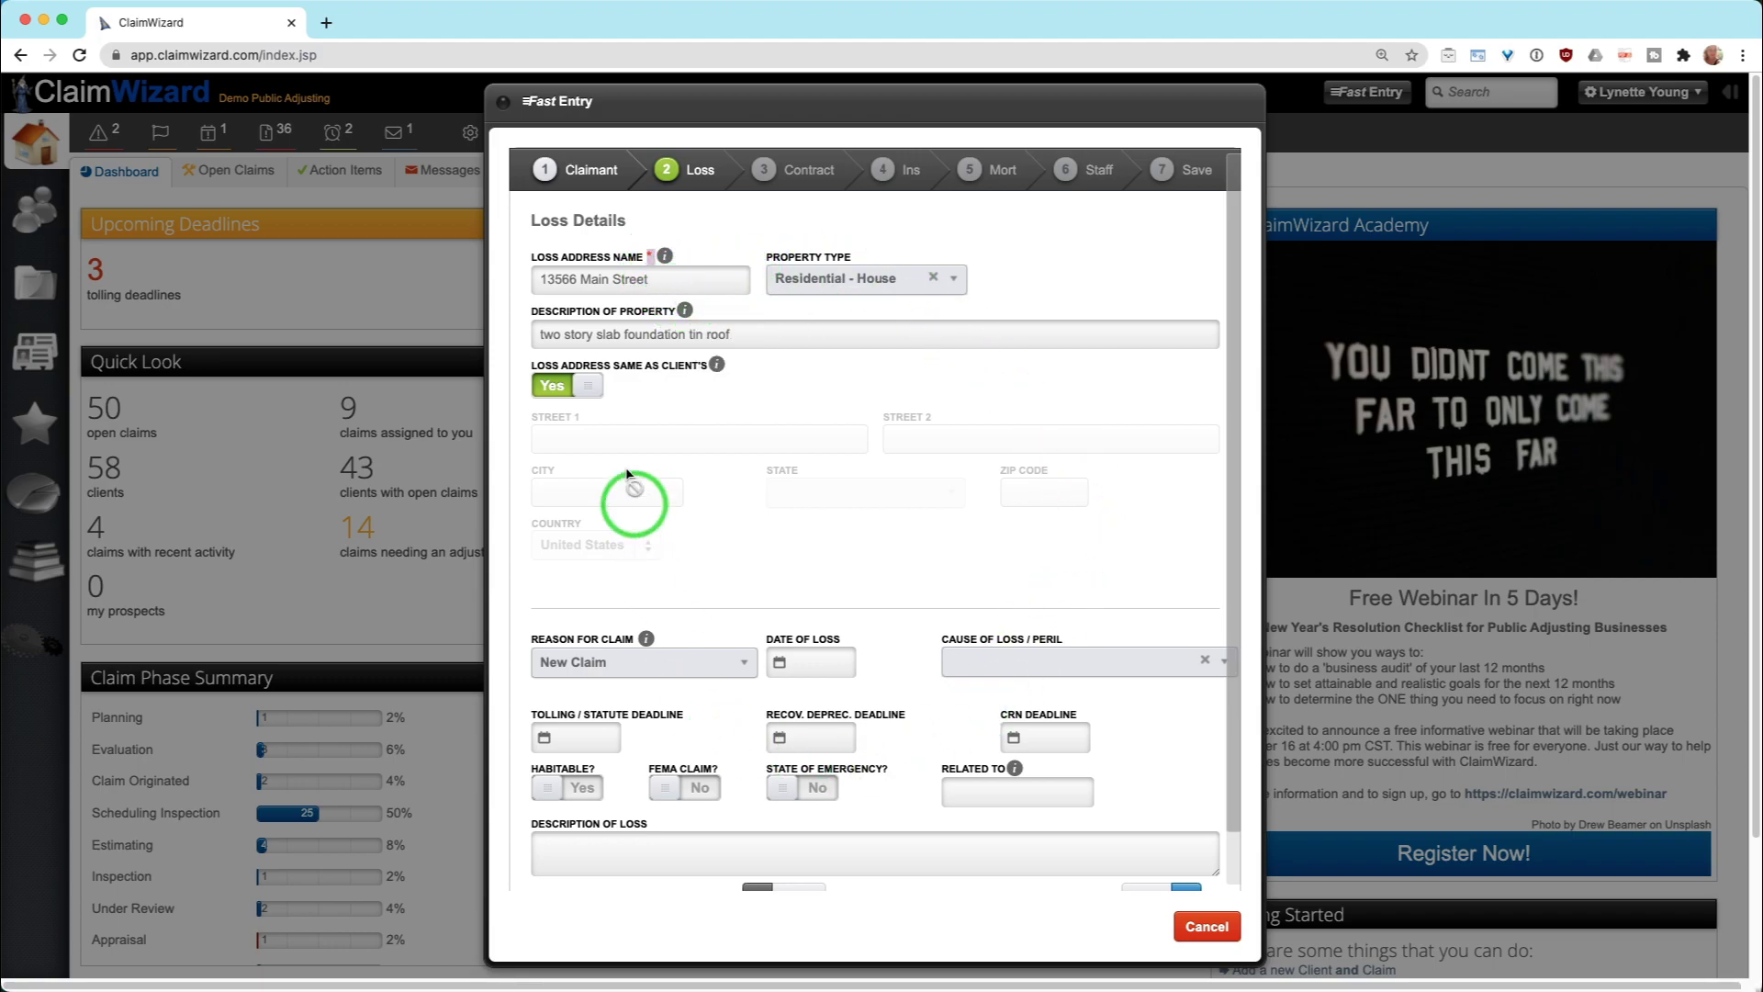
Set Reason for Claim to New Claim
scroll(877, 595, down, 2)
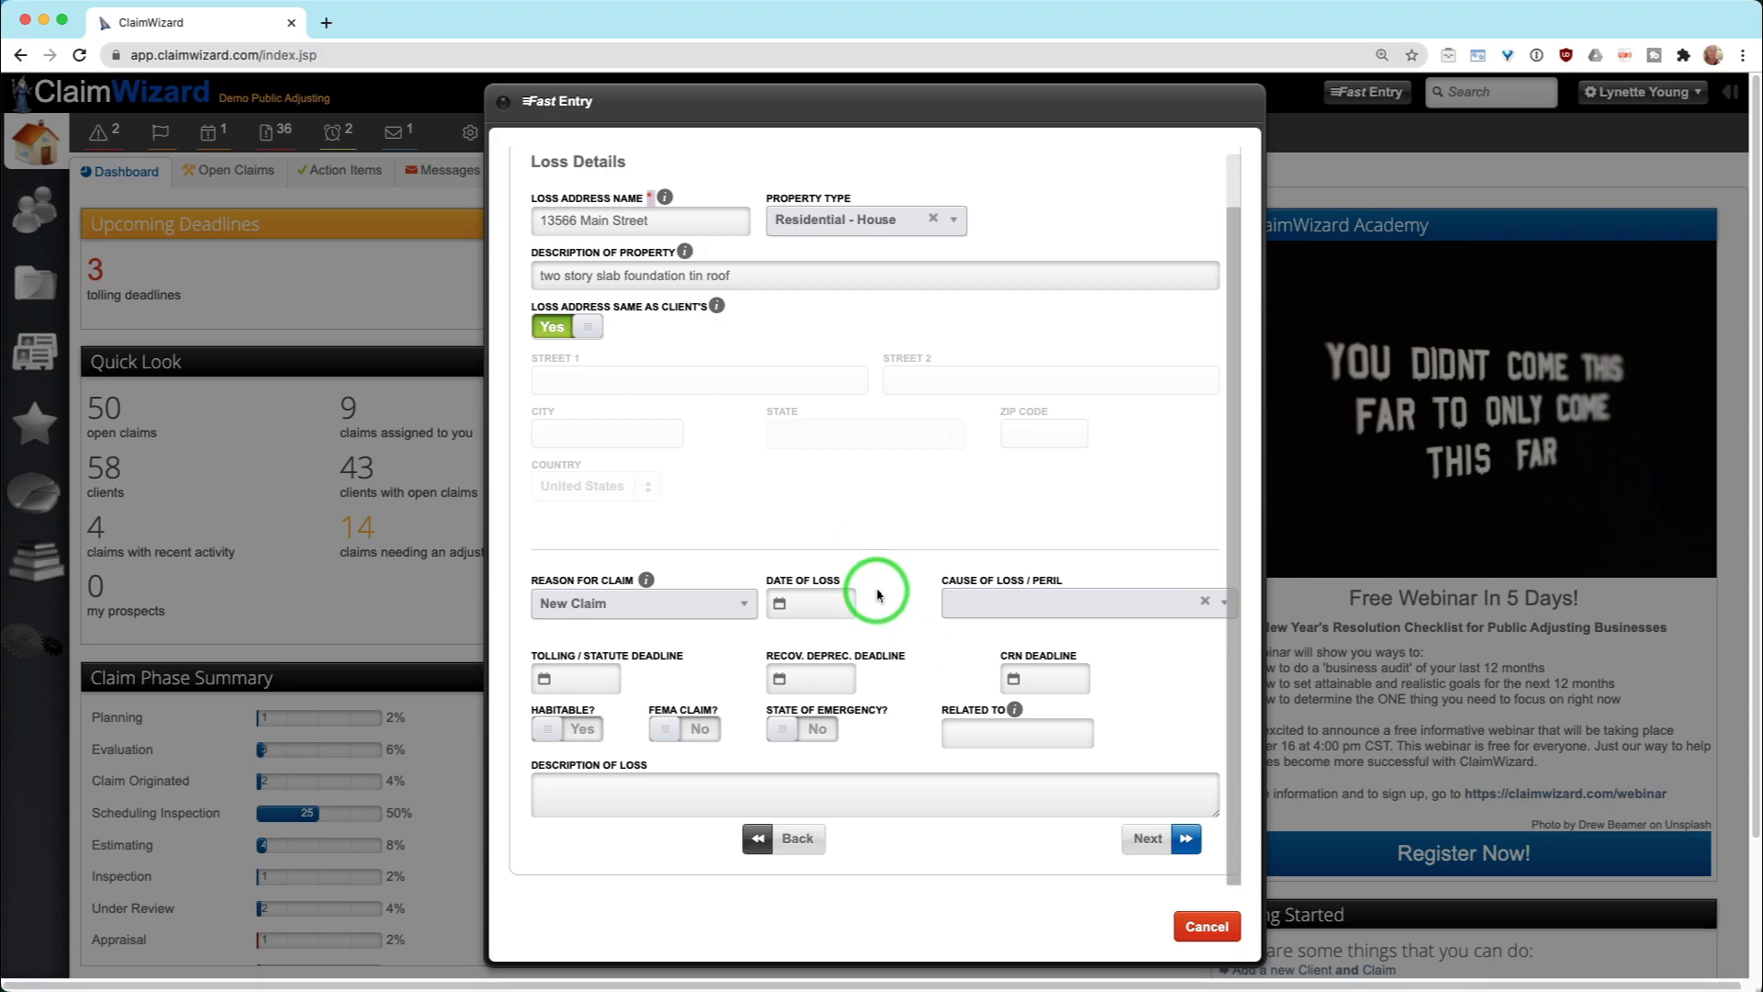
mouse_move(644, 579)
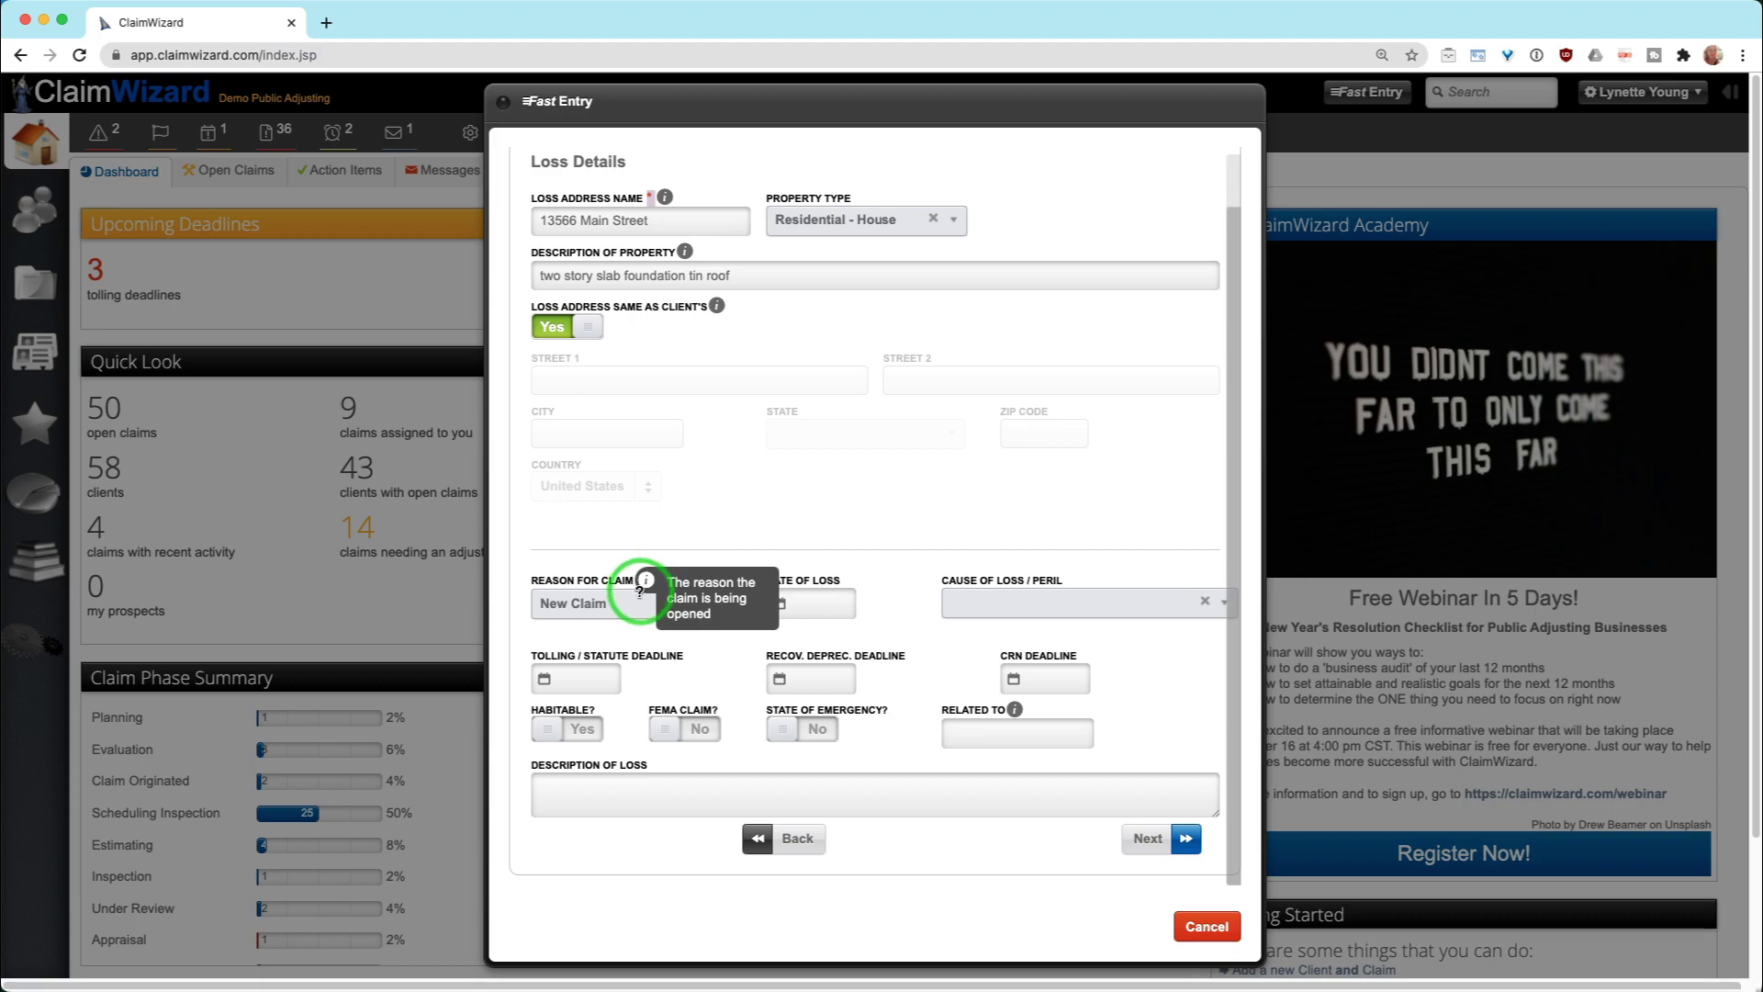
click(607, 606)
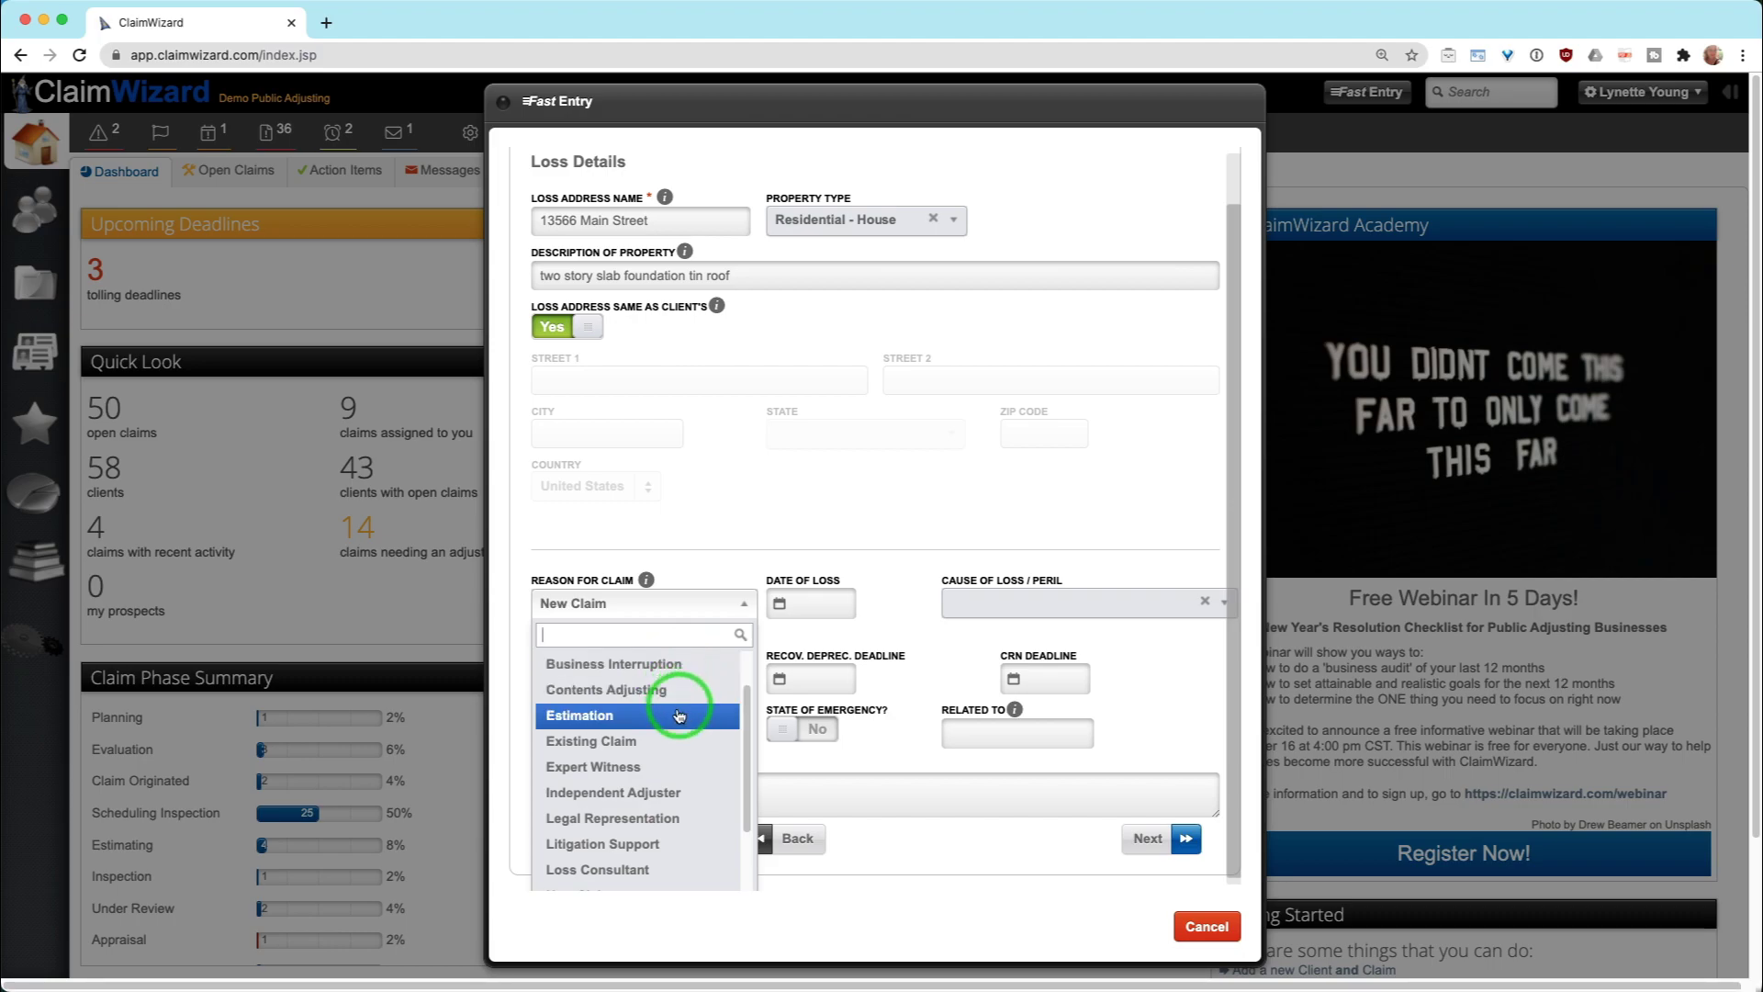
scroll(645, 859, down, 3)
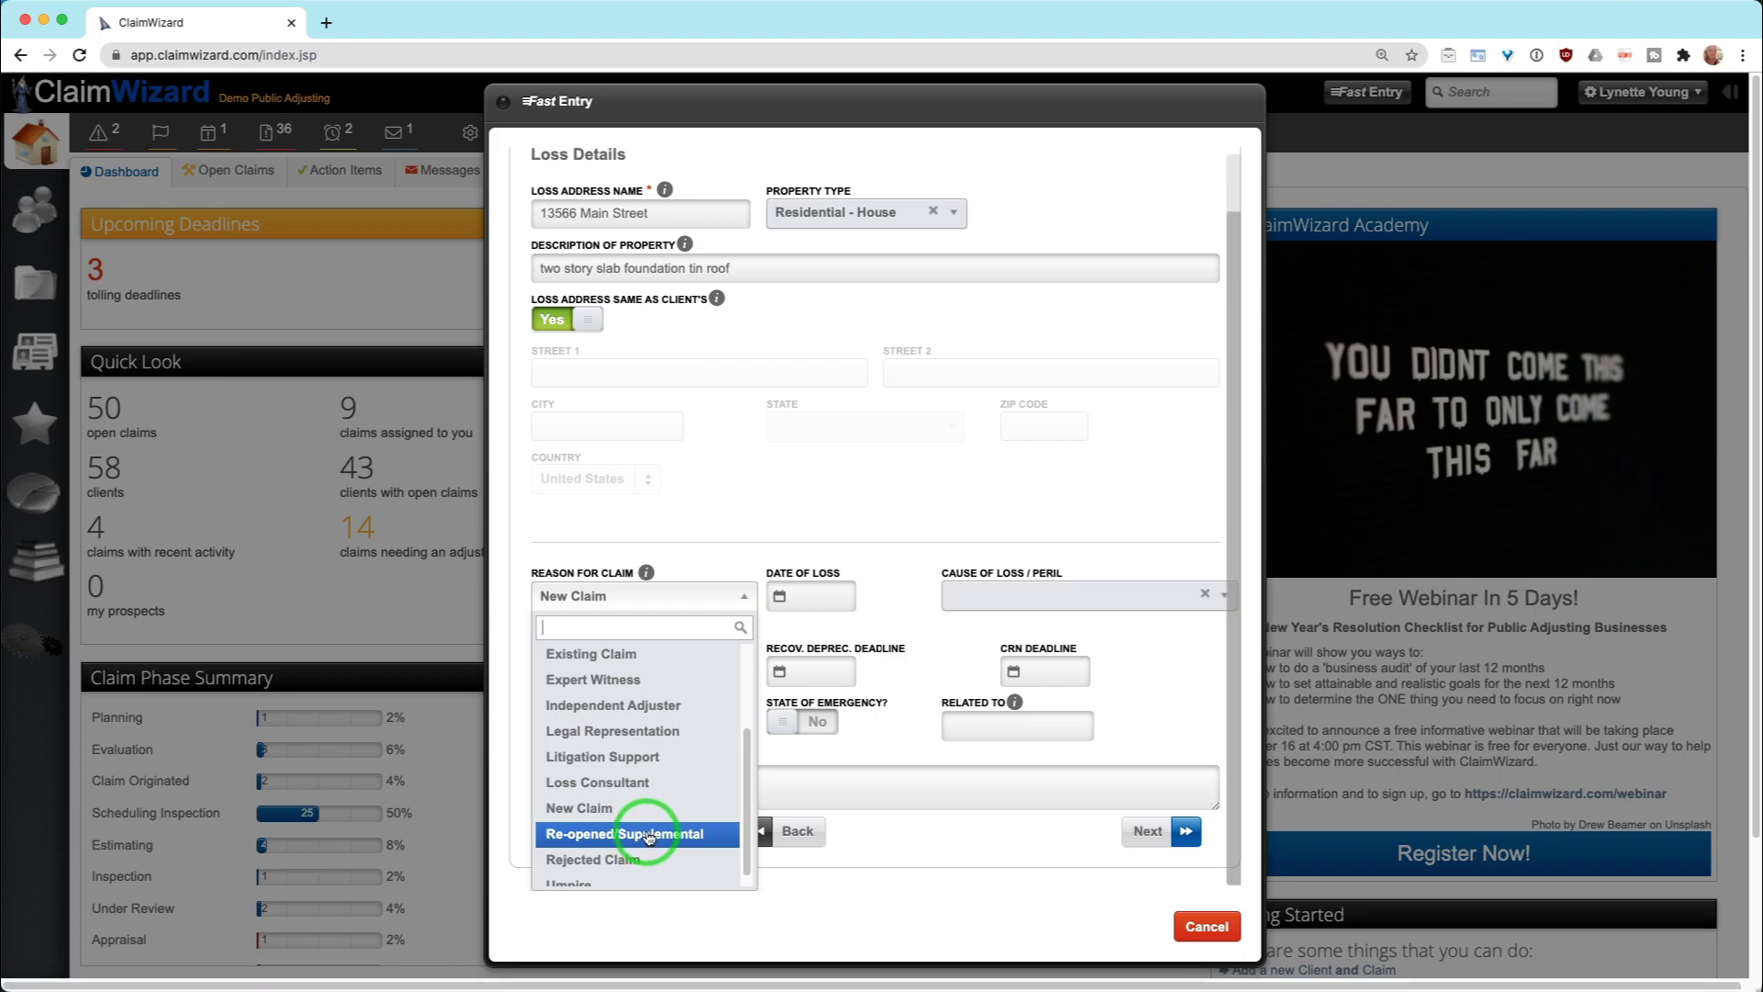
scroll(649, 833, up, 2)
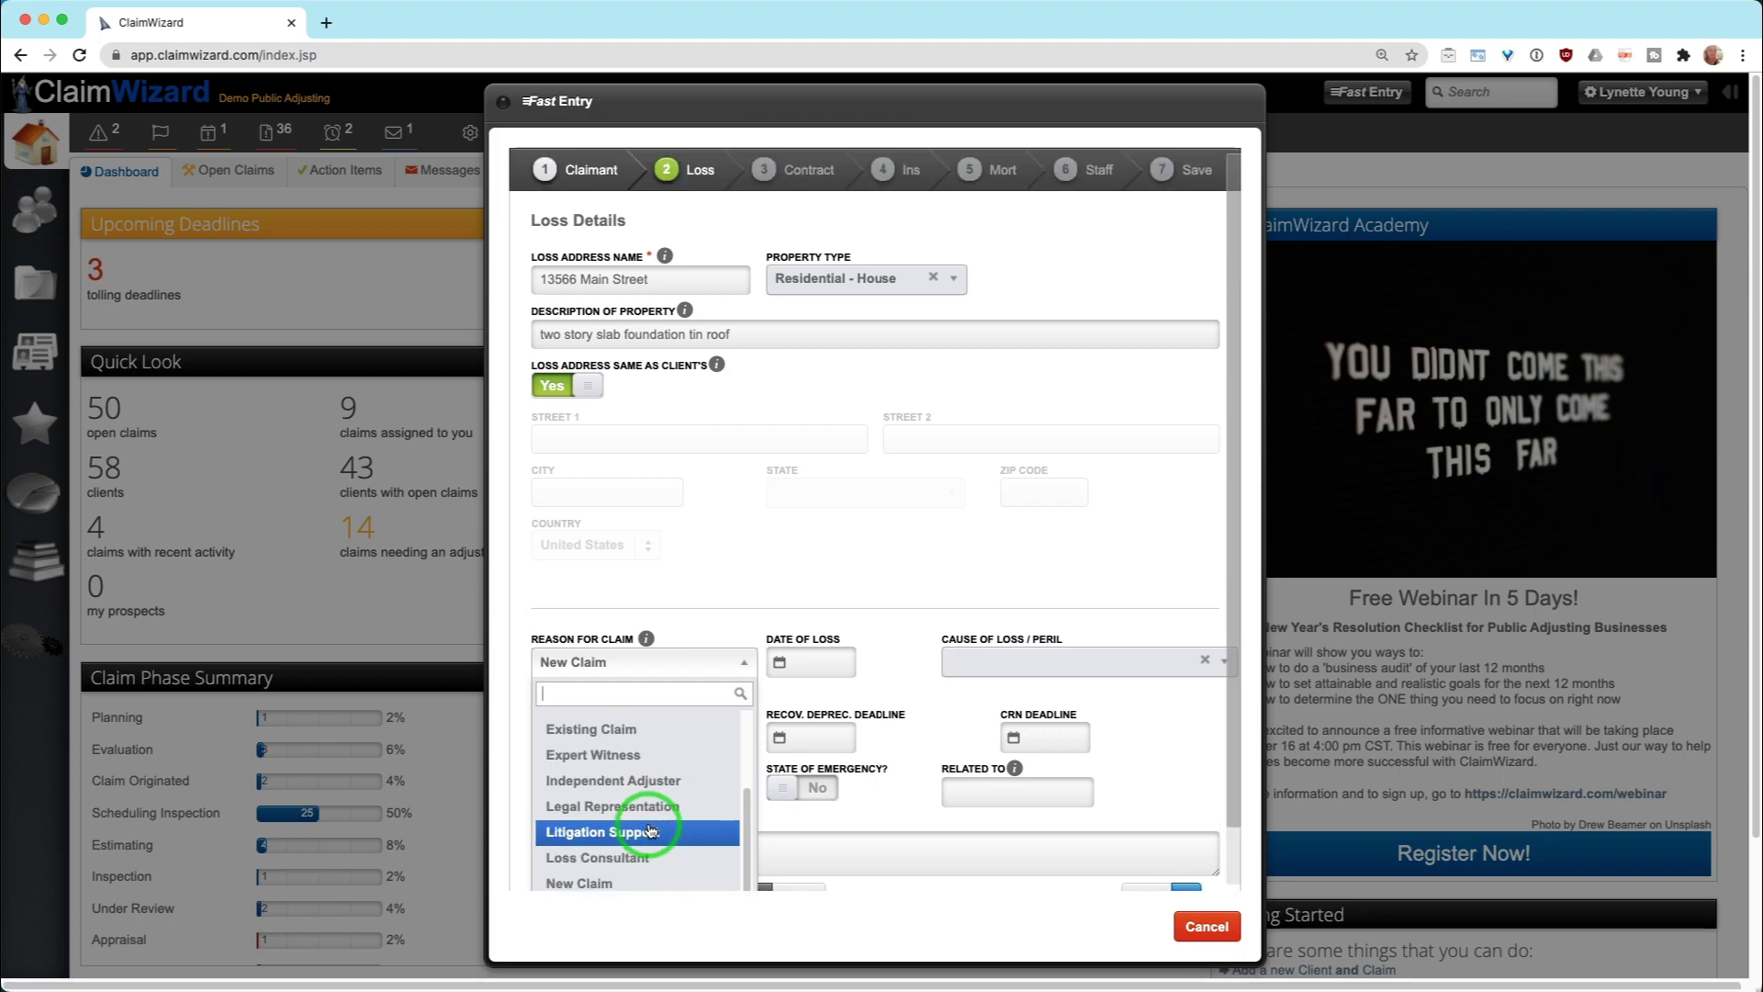
click(649, 885)
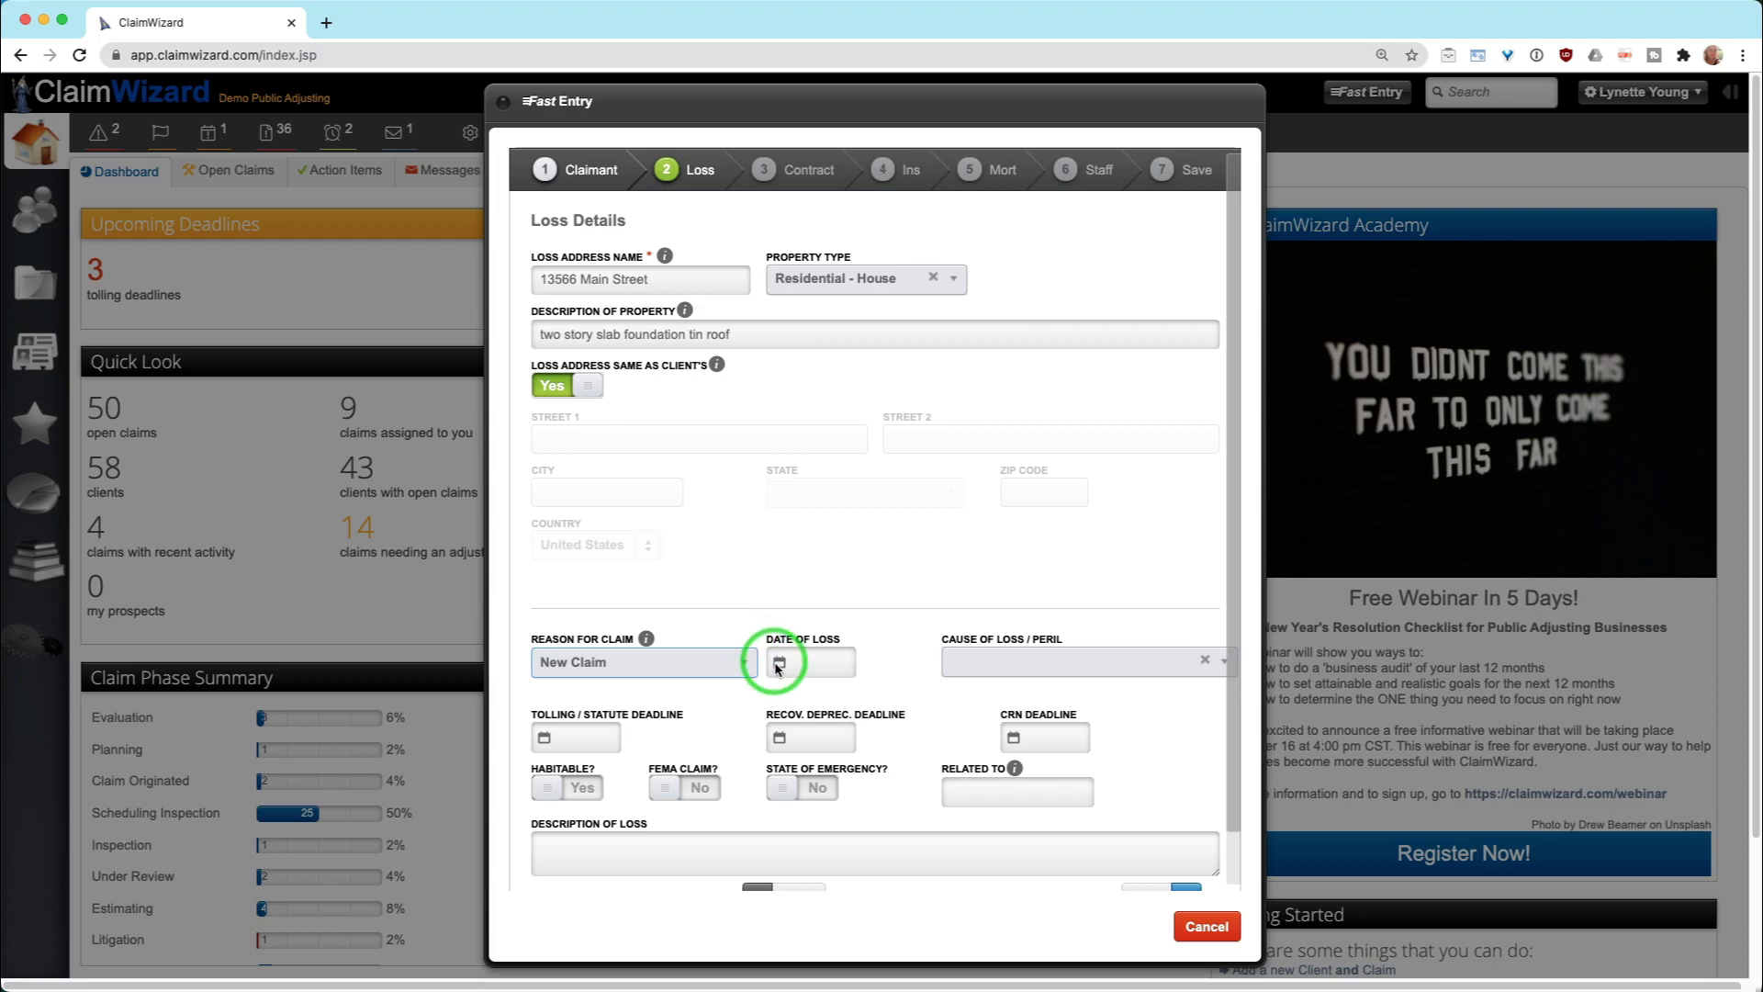
Leave date of loss, cause of loss, FEMA, habitable and state-of-emergency settings at their defaults
click(822, 659)
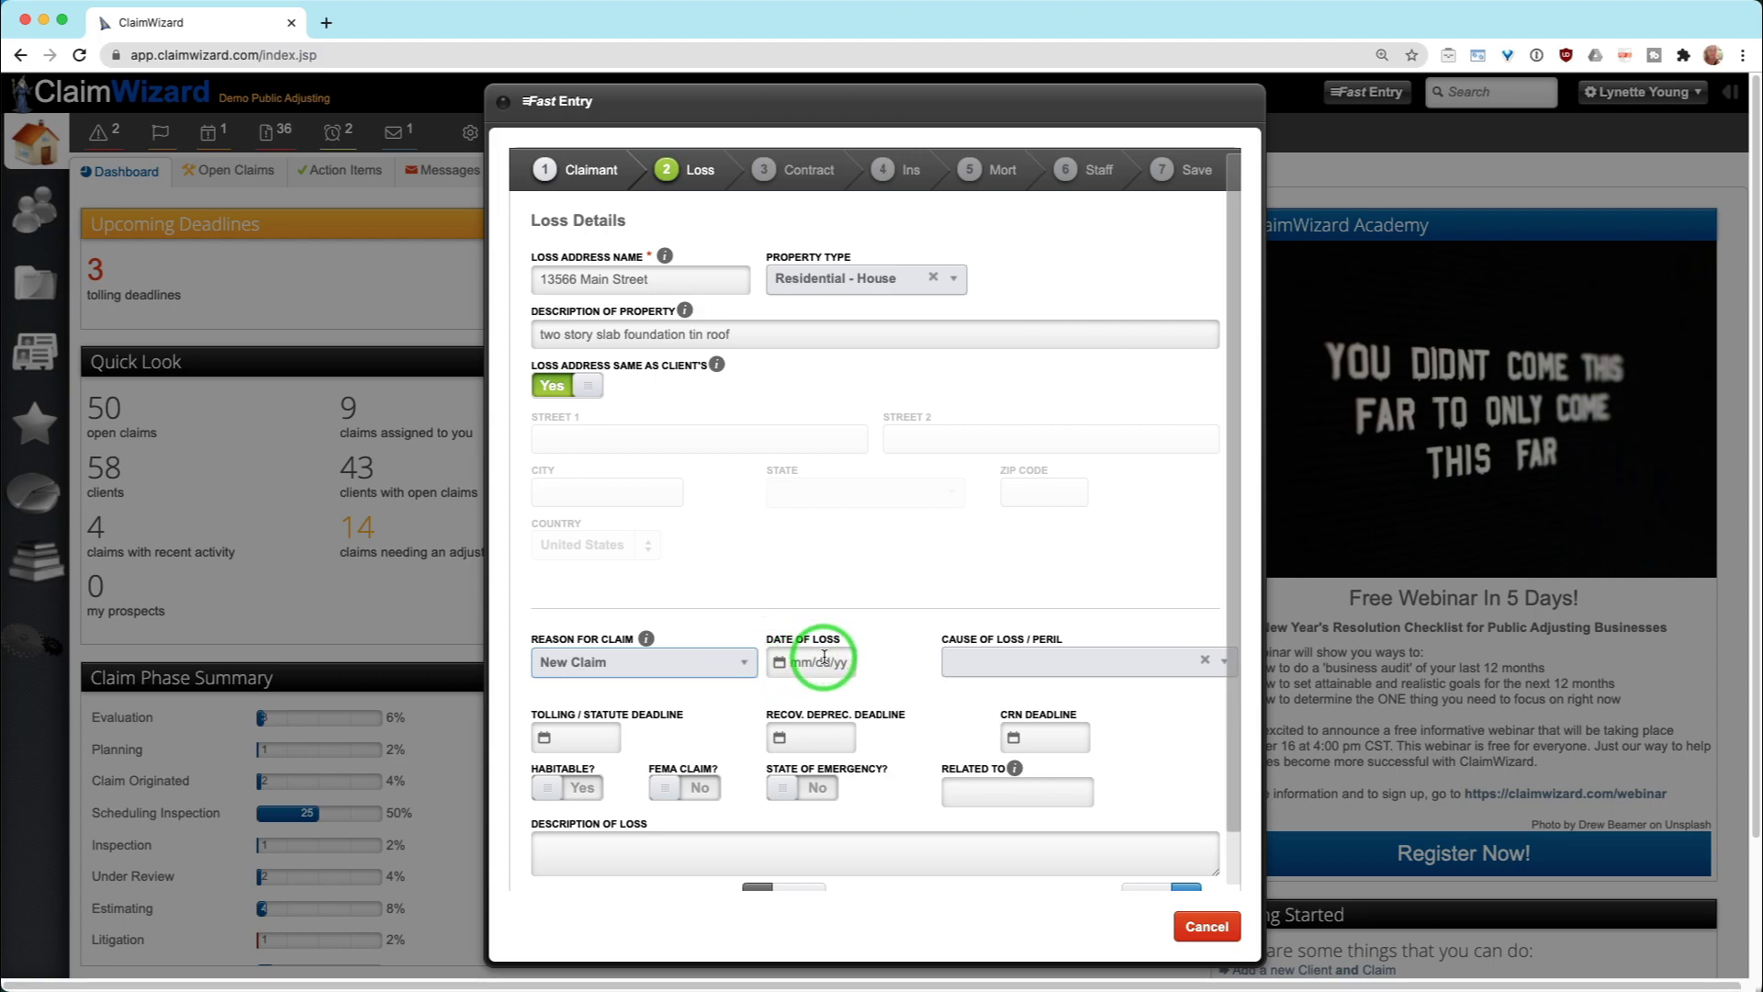
click(996, 661)
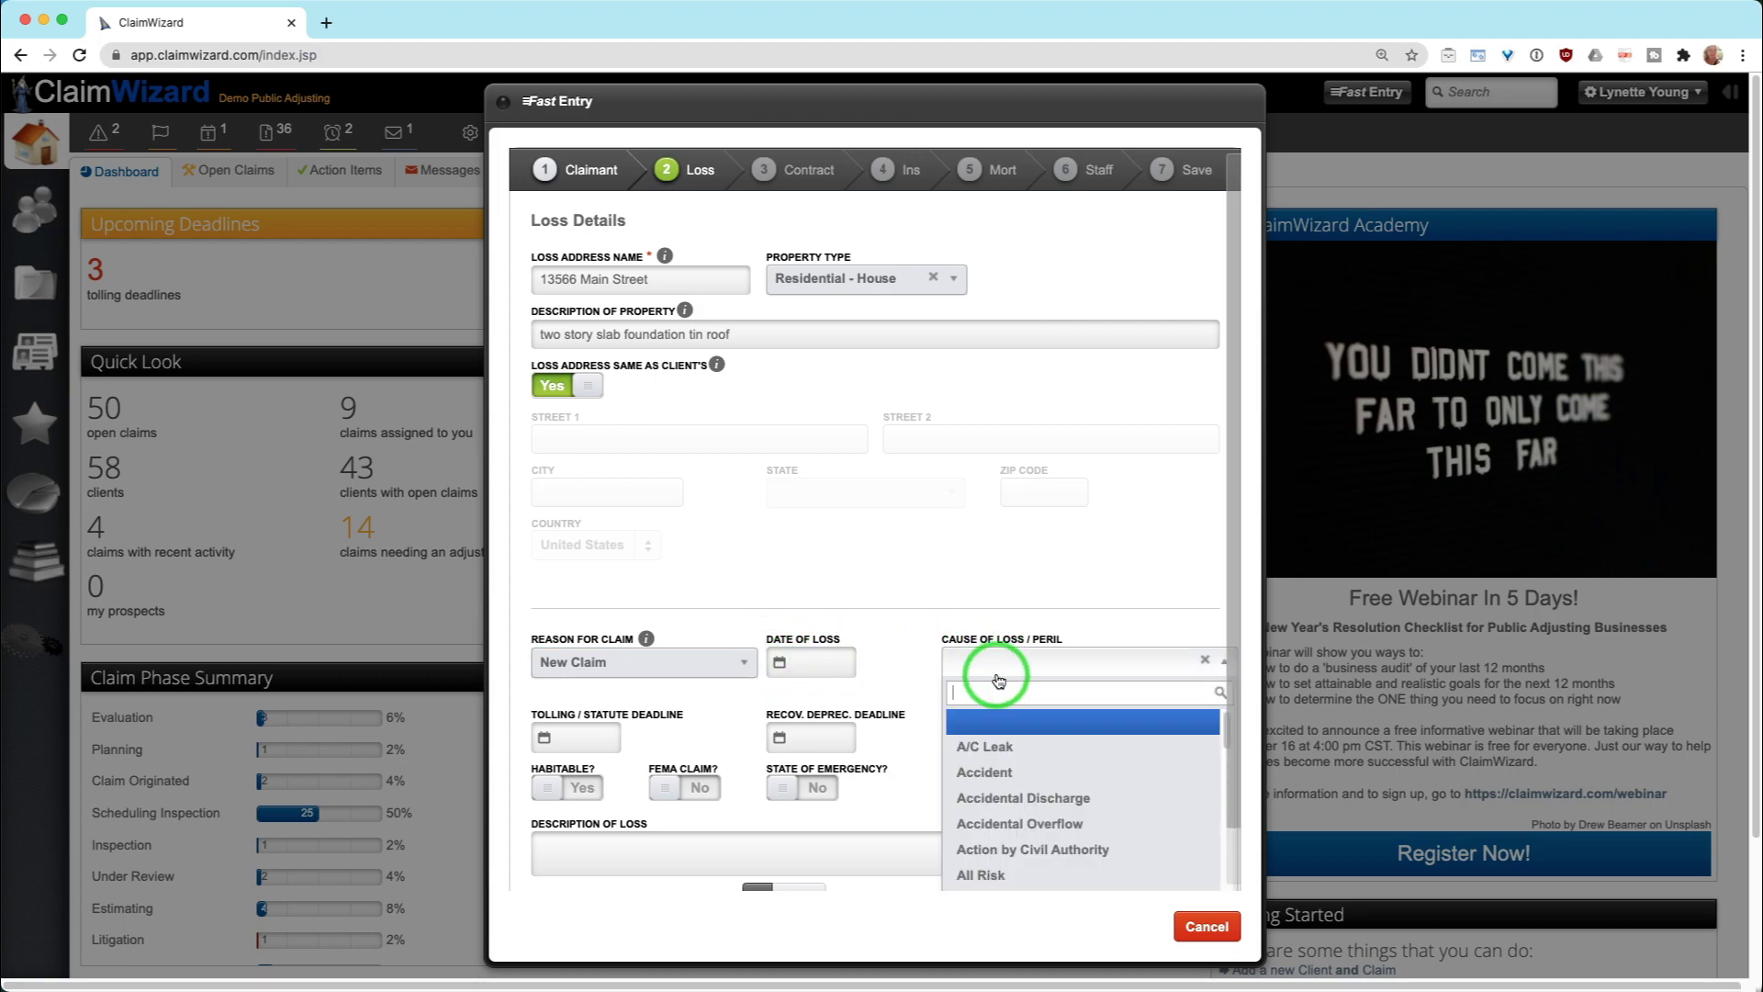
scroll(999, 680, down, 1)
scroll(999, 680, down, 3)
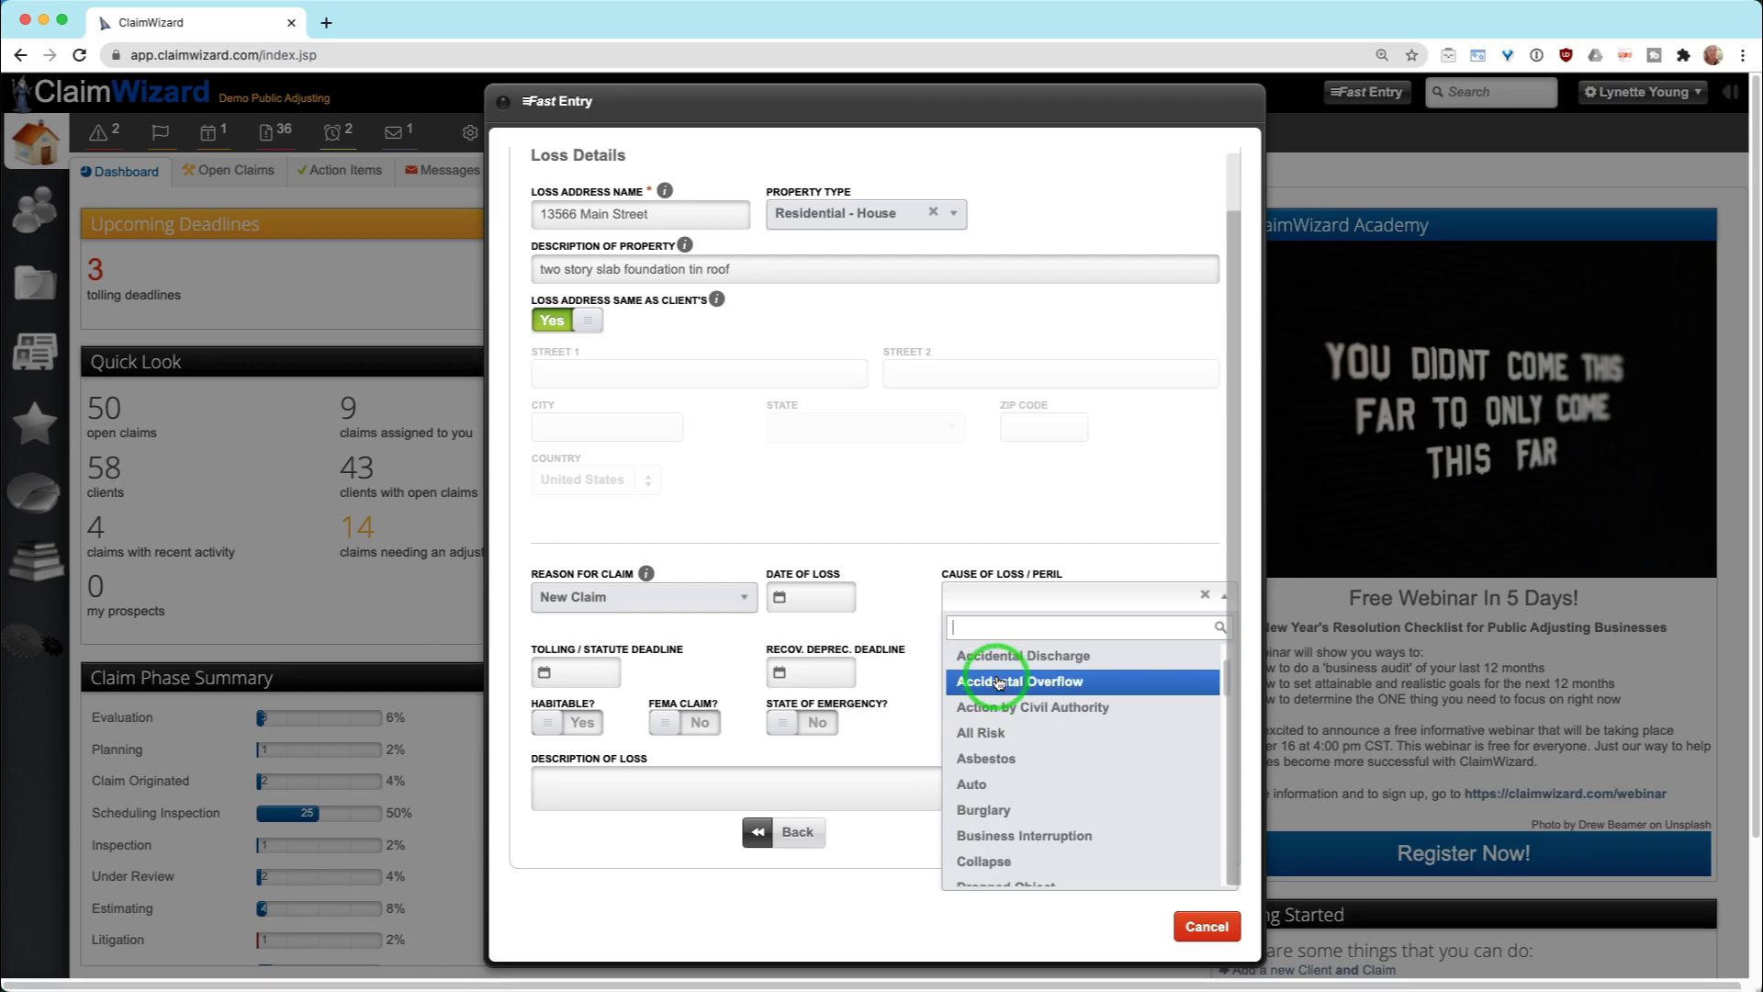
click(913, 598)
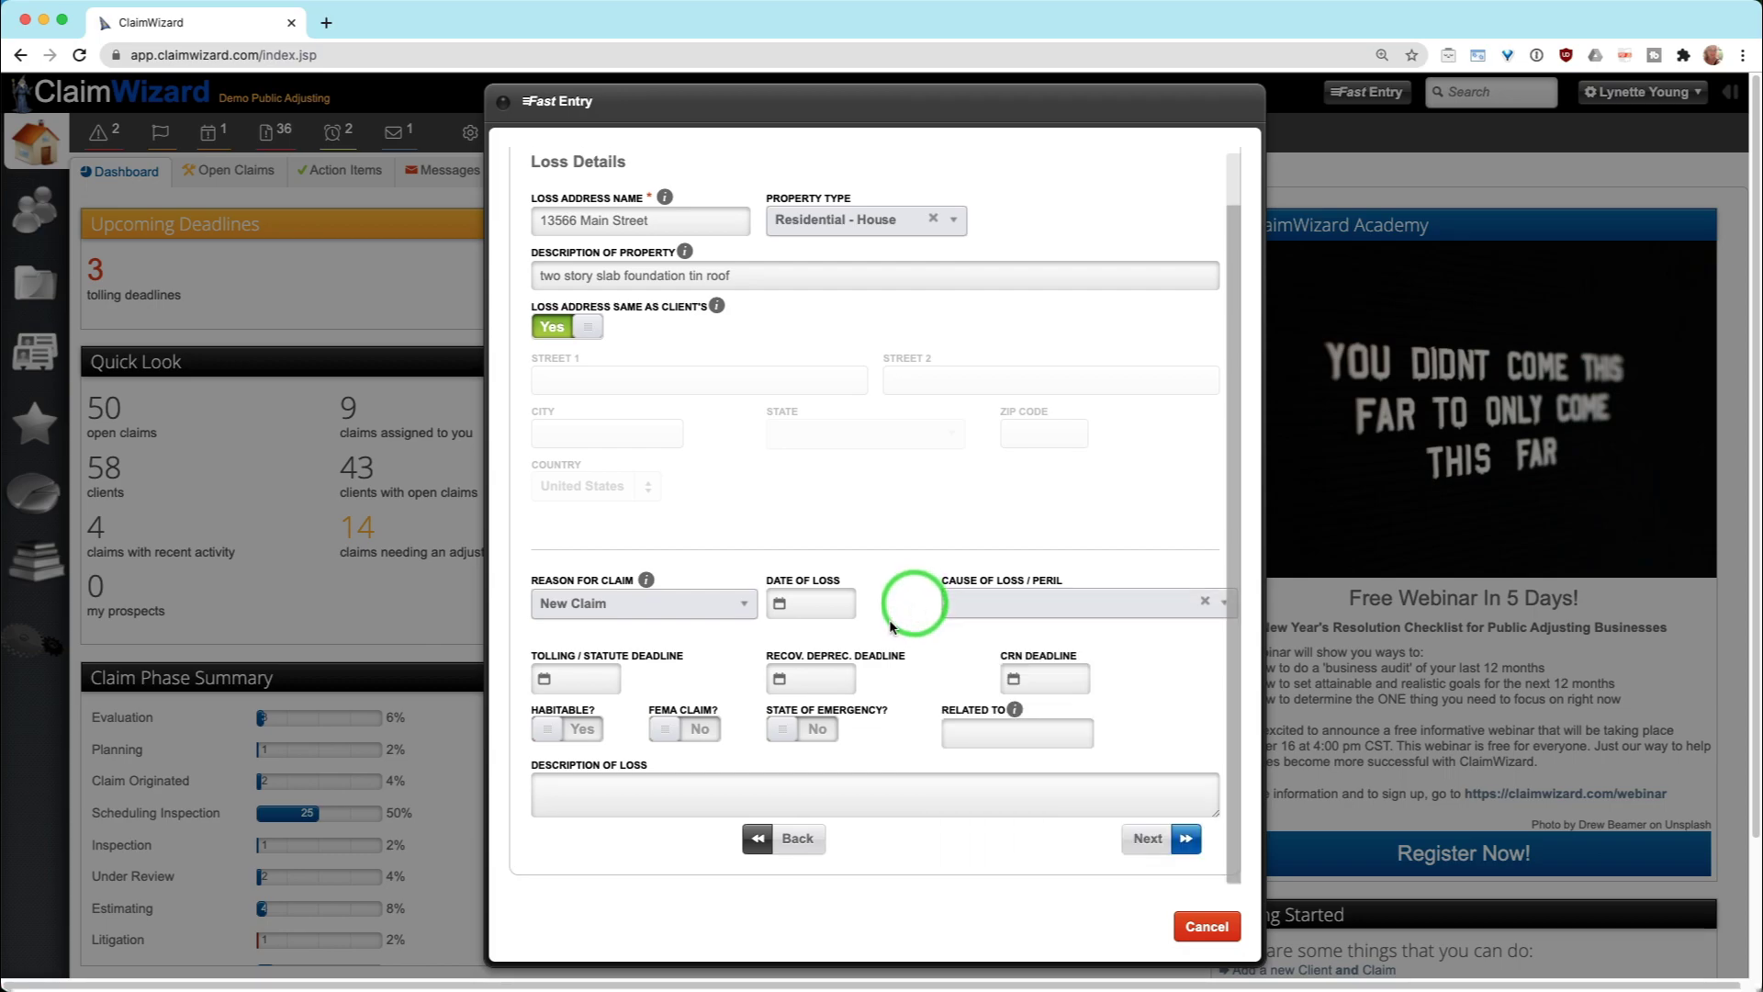
click(687, 728)
click(675, 729)
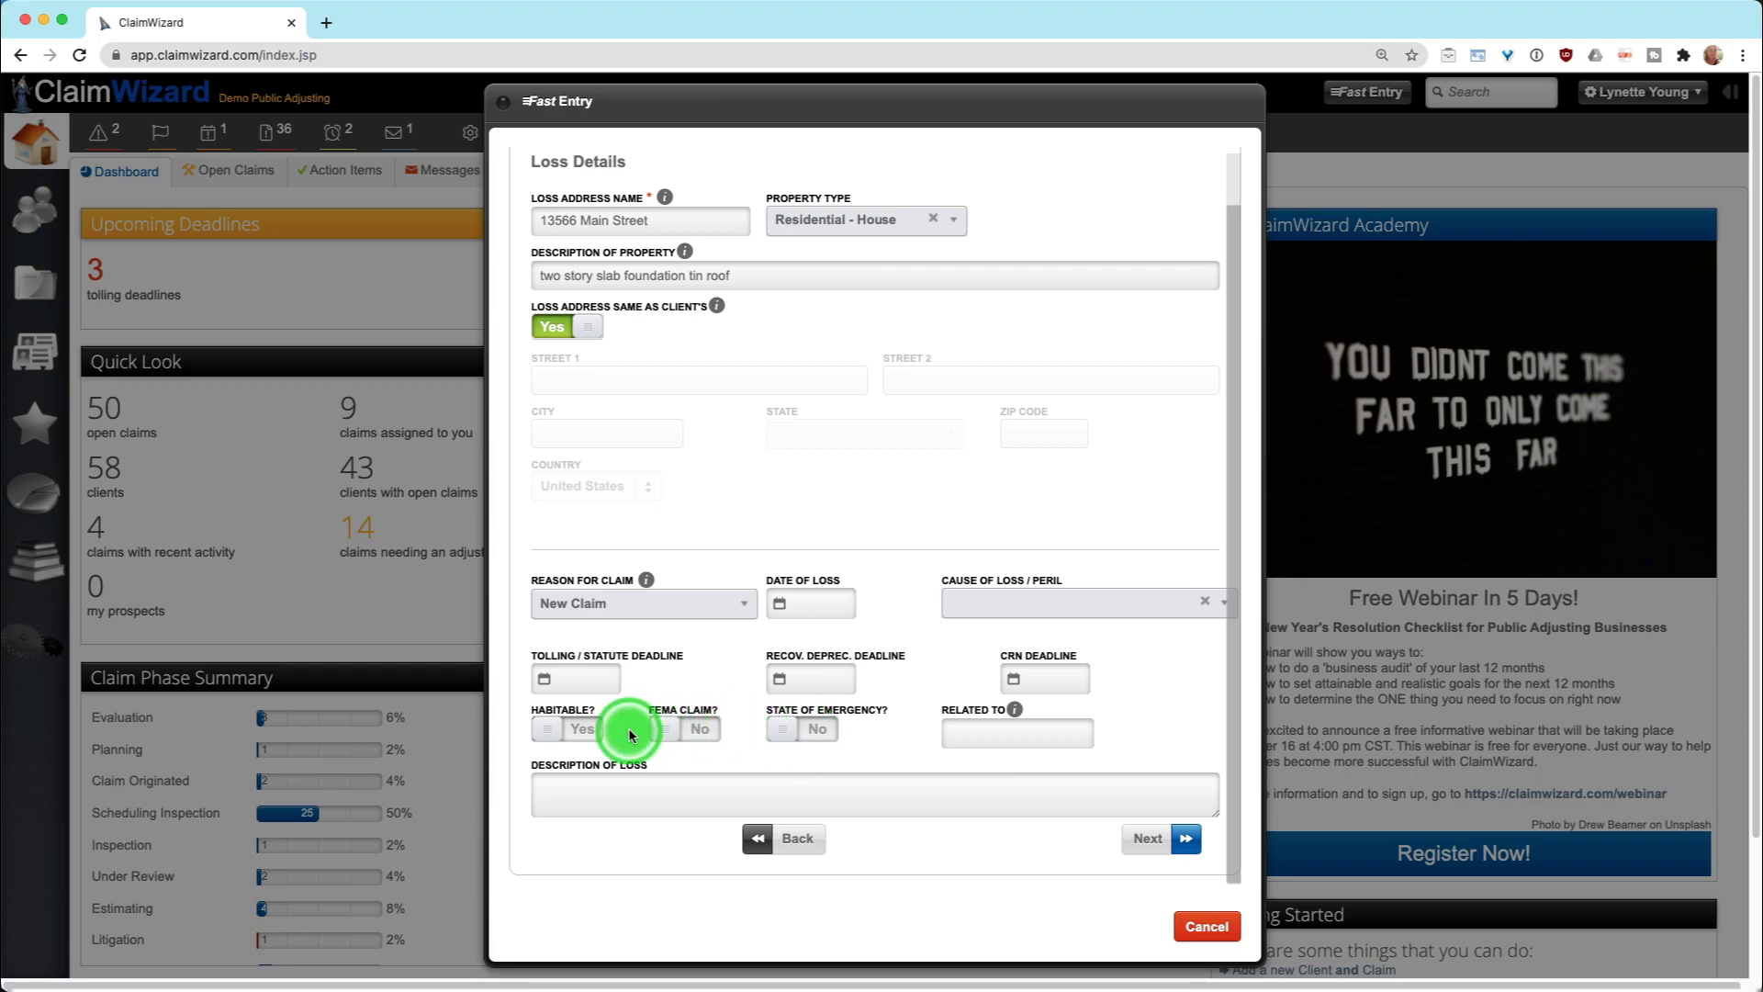
click(567, 733)
click(560, 731)
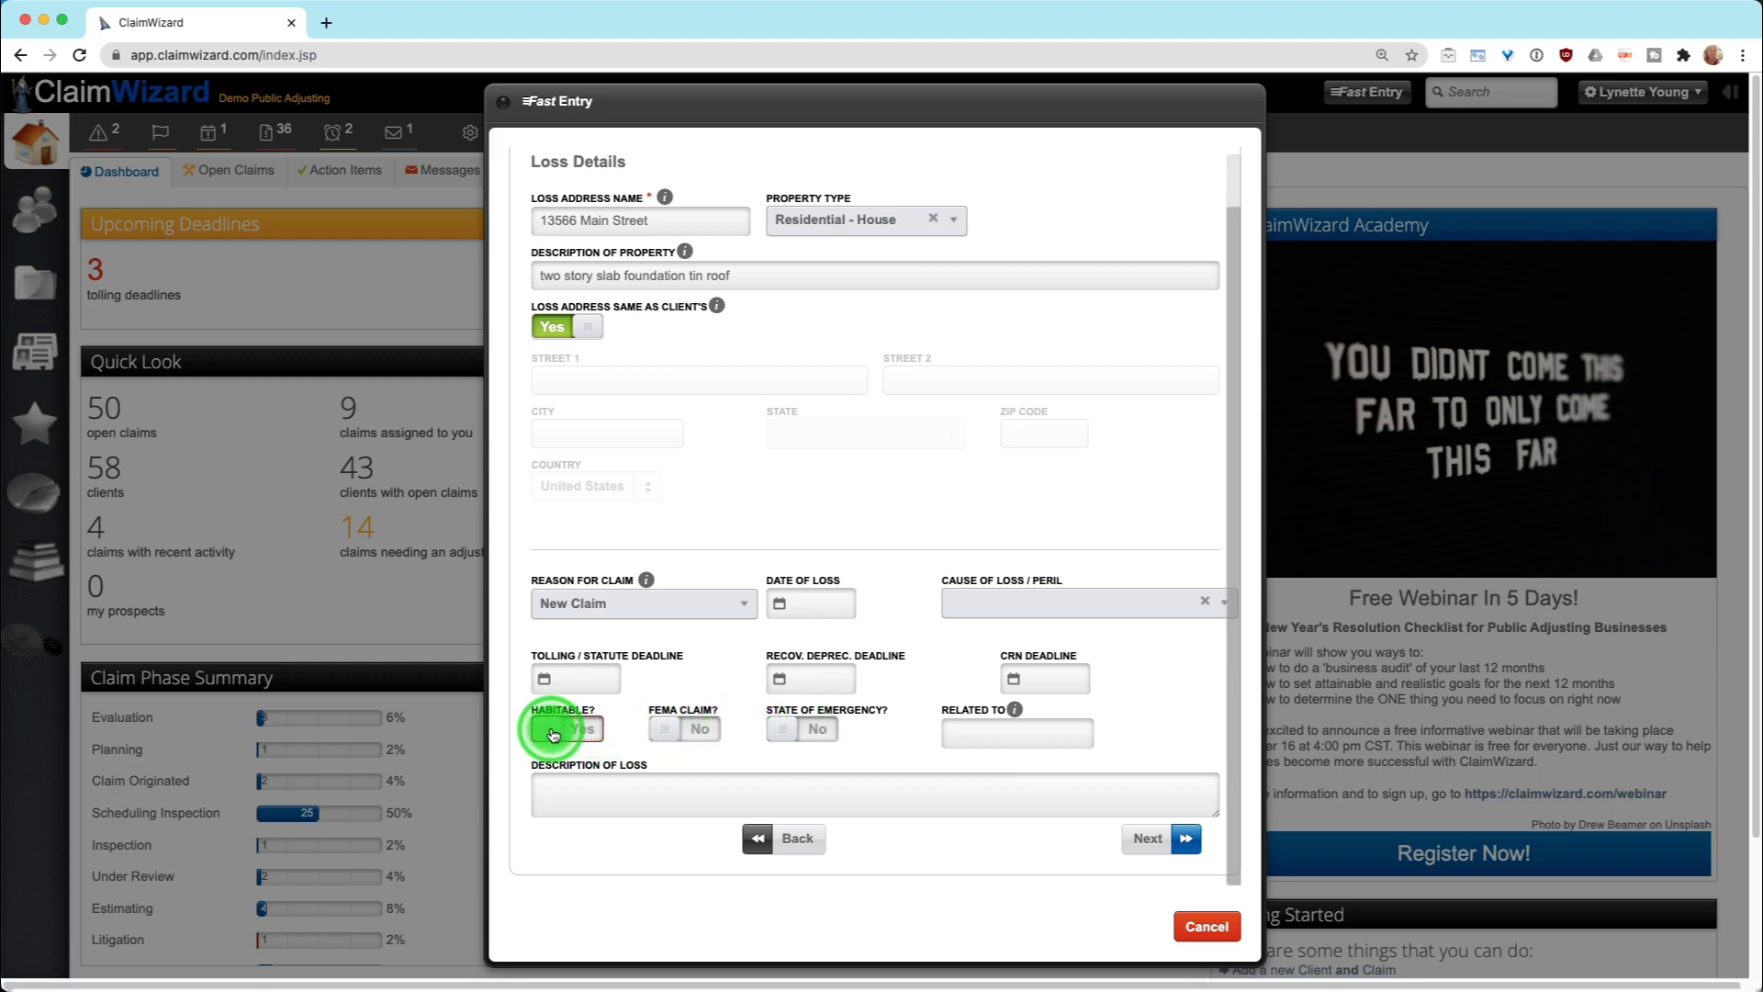
click(785, 735)
click(771, 730)
Record the loss as related to 'Hurricane Irma' and advance to Contract Details
click(998, 729)
text(Hurricane Irma)
mouse_move(1013, 709)
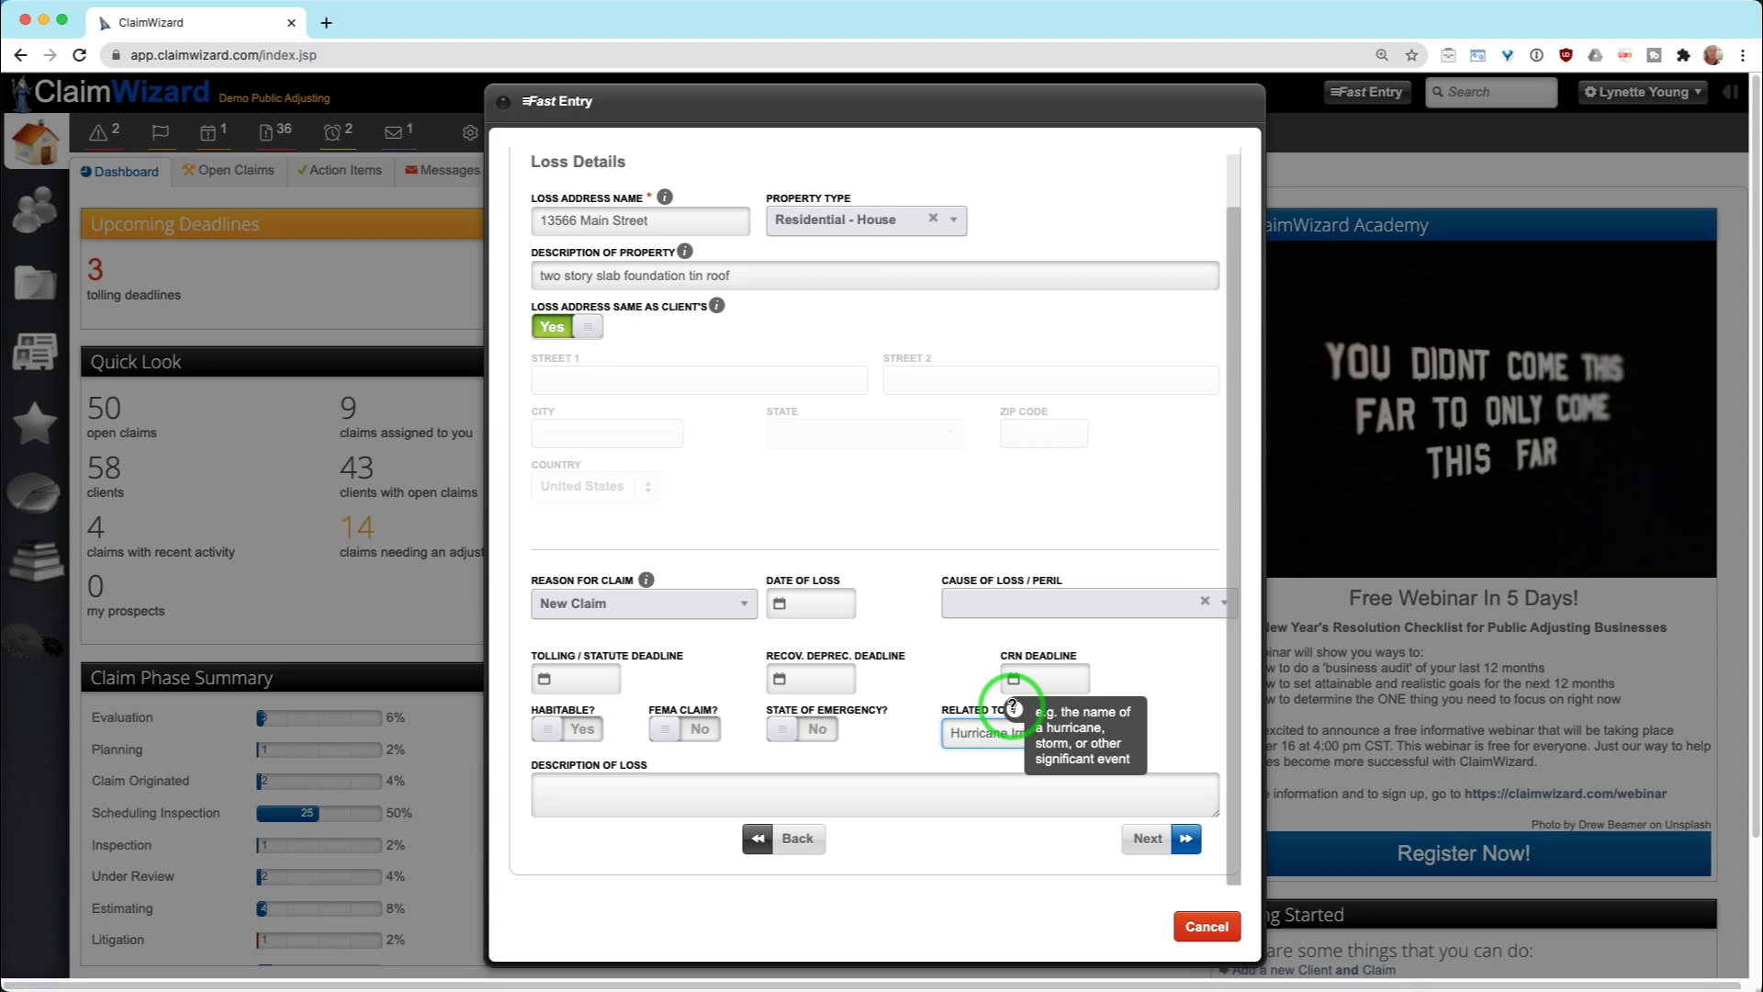
click(1013, 708)
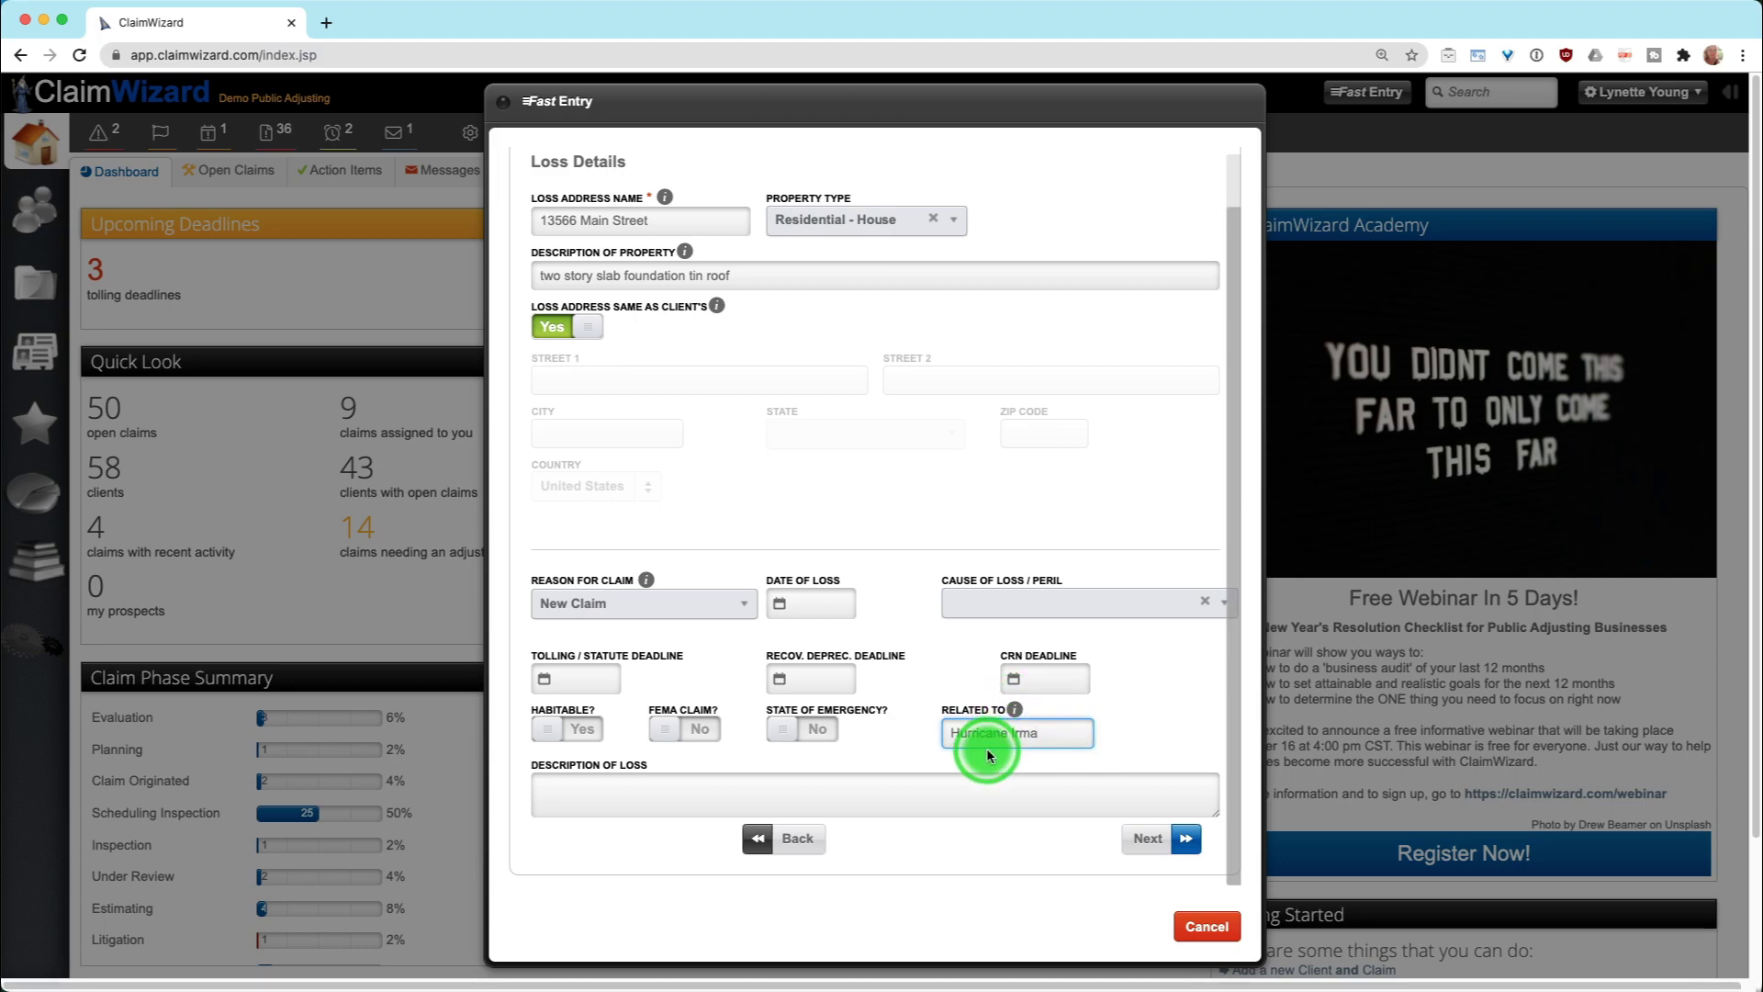
drag(1054, 730, 937, 721)
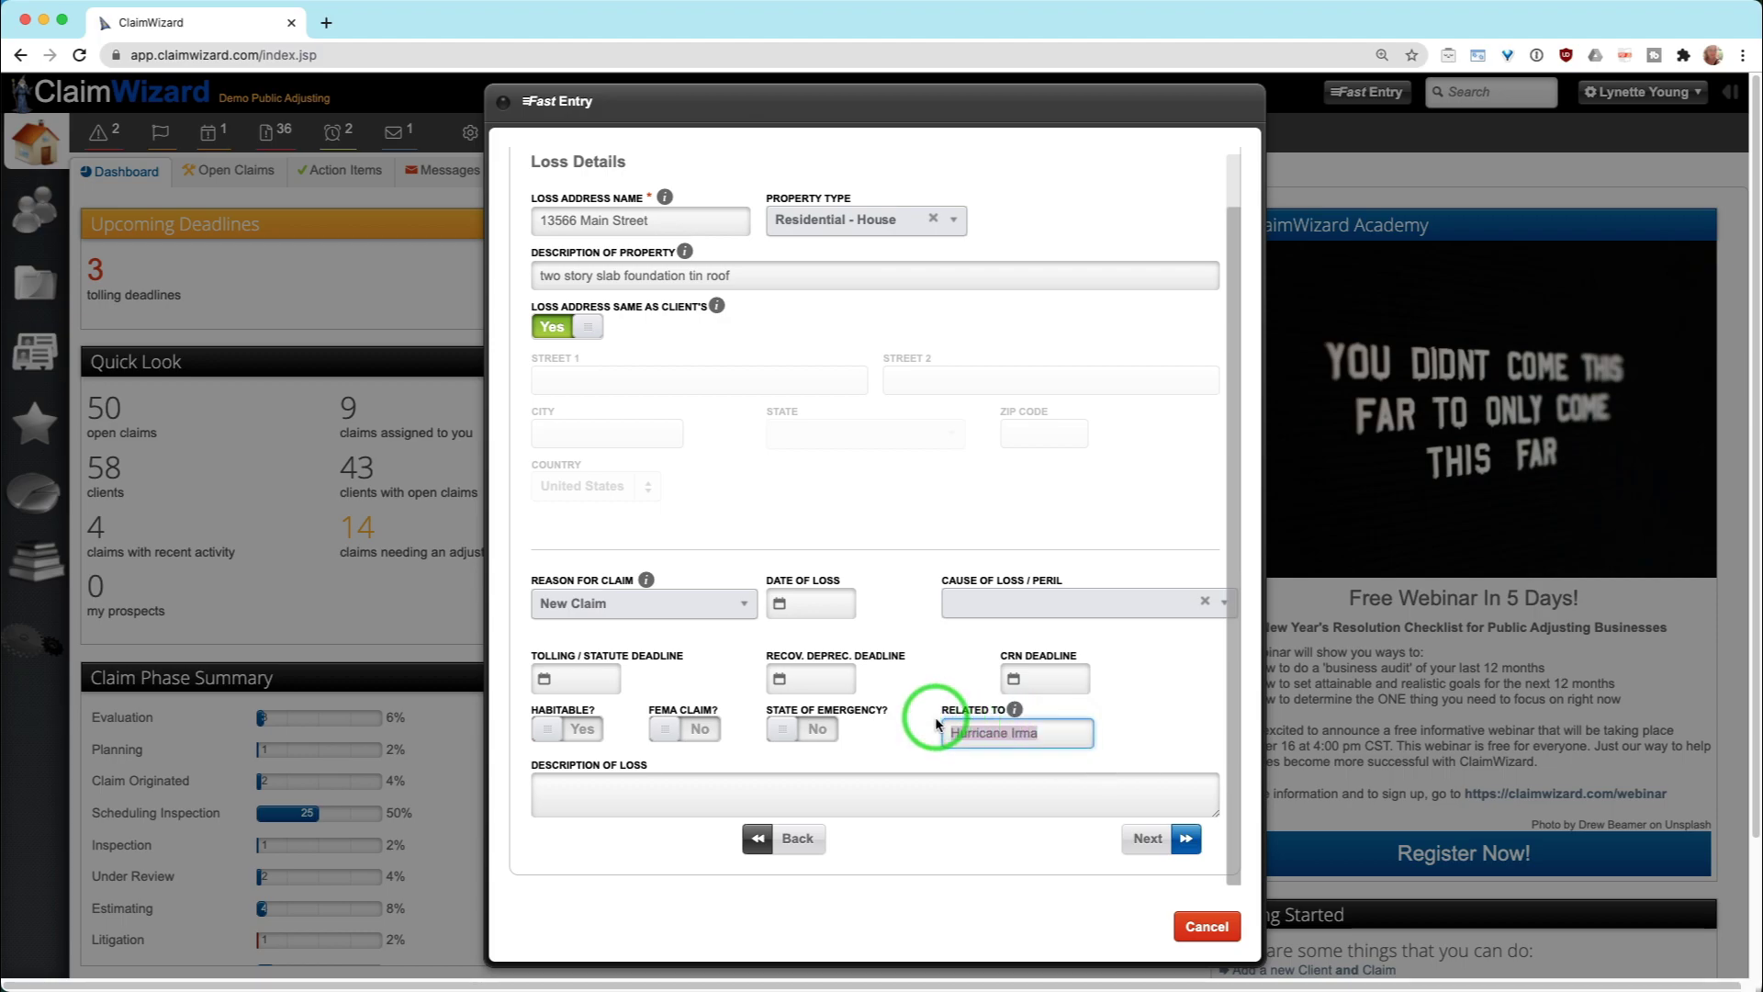
click(932, 739)
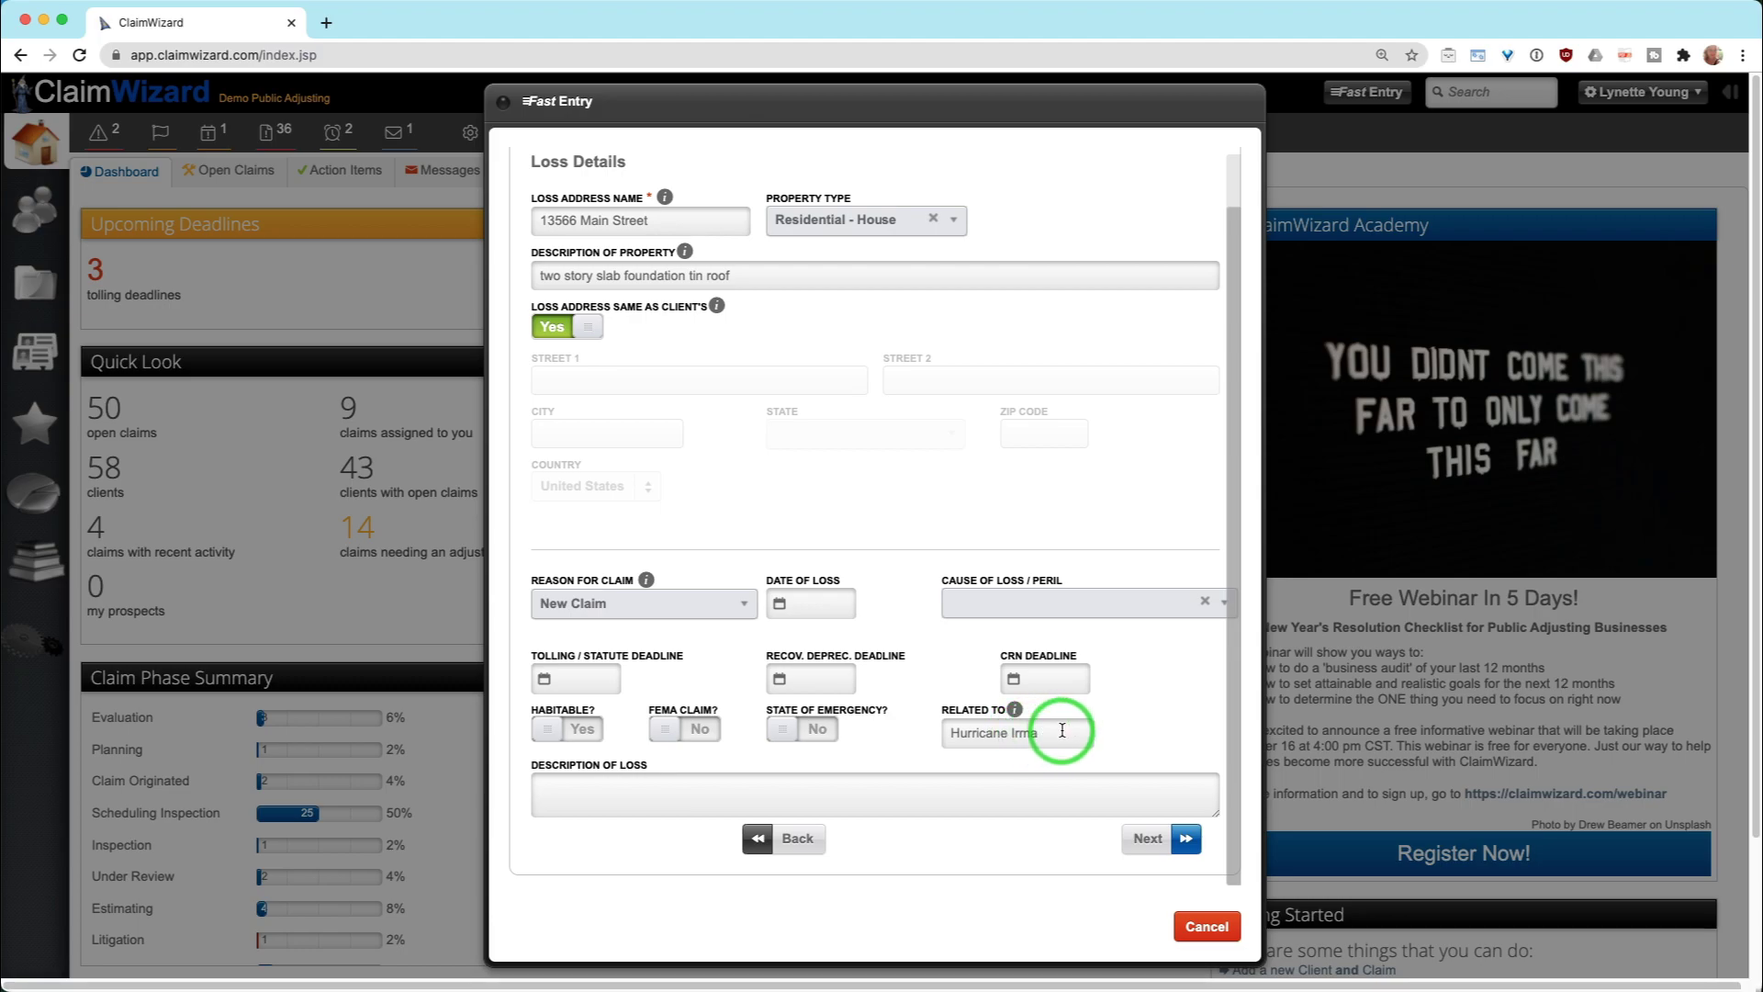
drag(1063, 731, 946, 728)
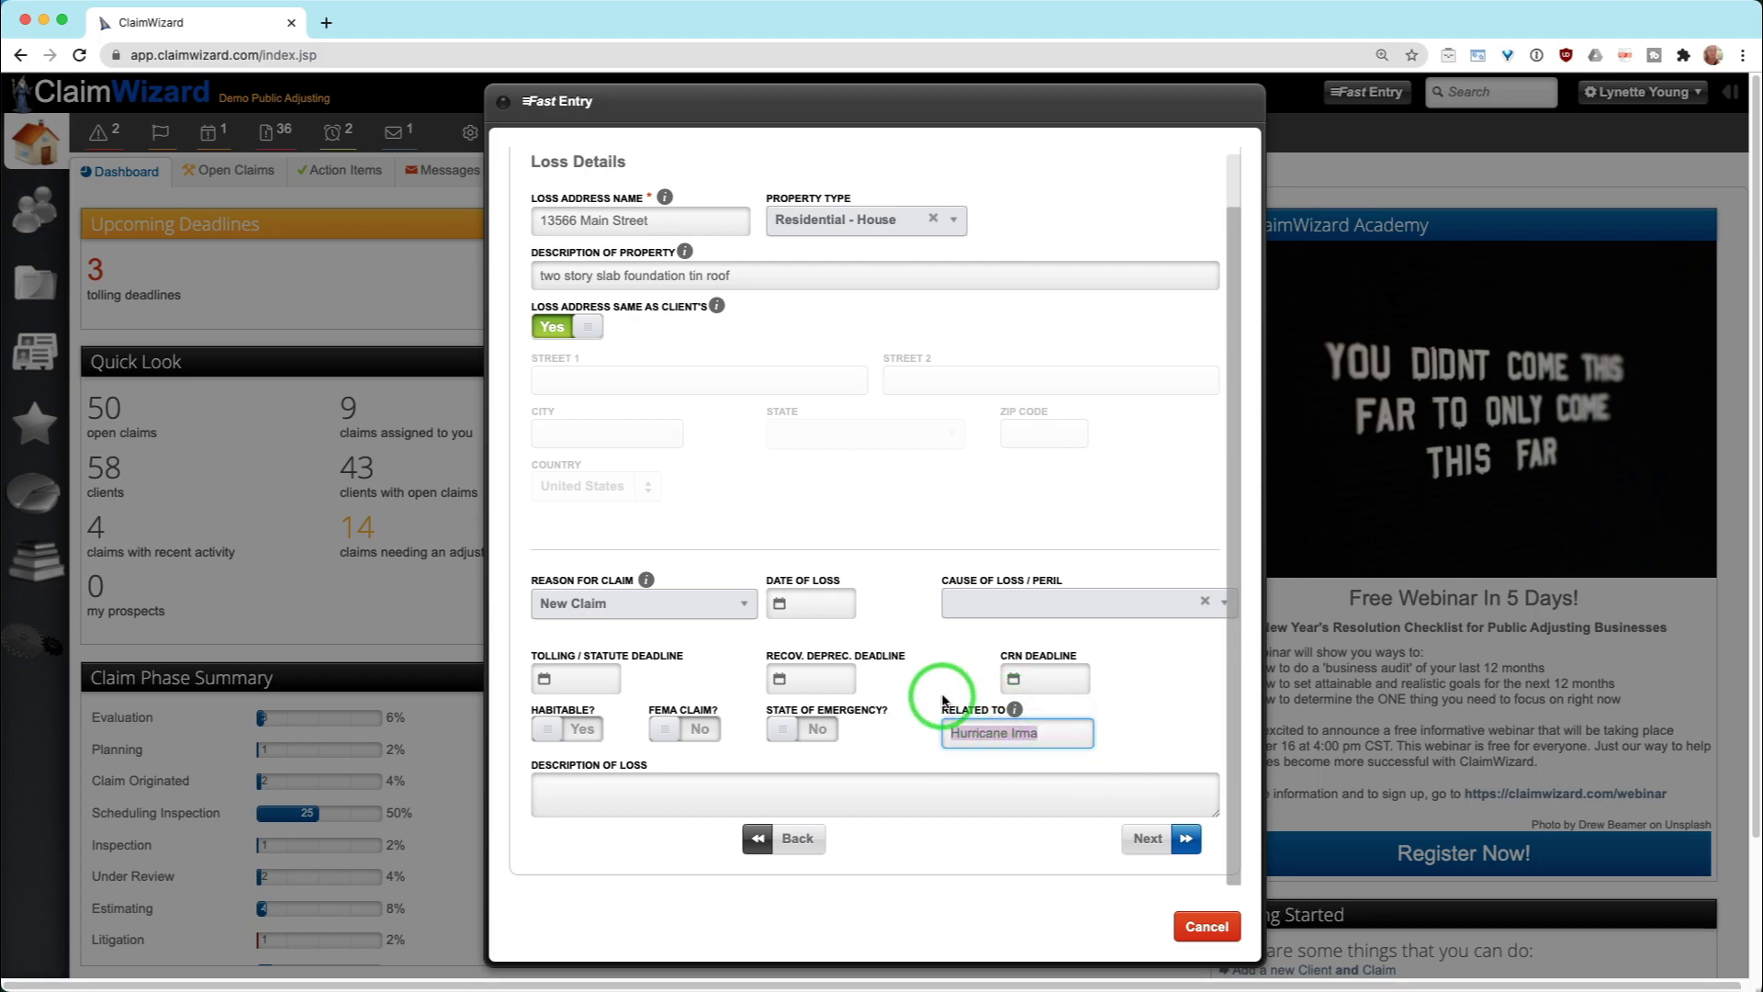
click(1187, 840)
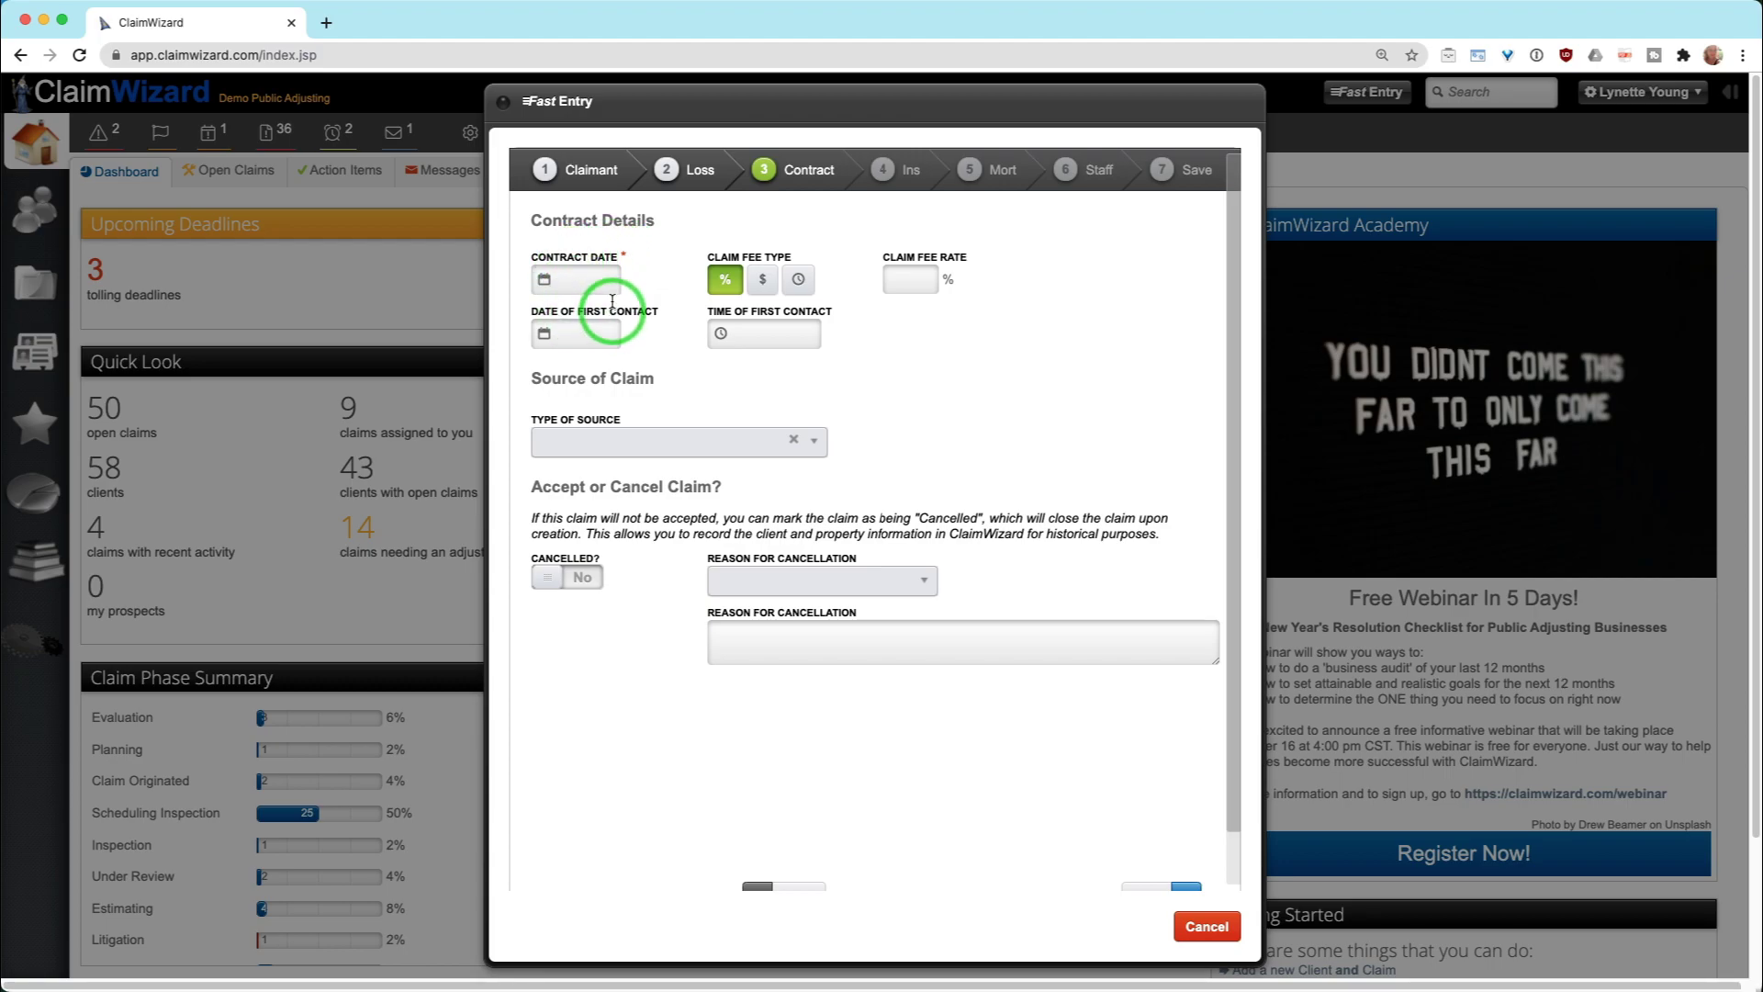
Set the contract date to December 11, 2020 from the calendar
click(583, 279)
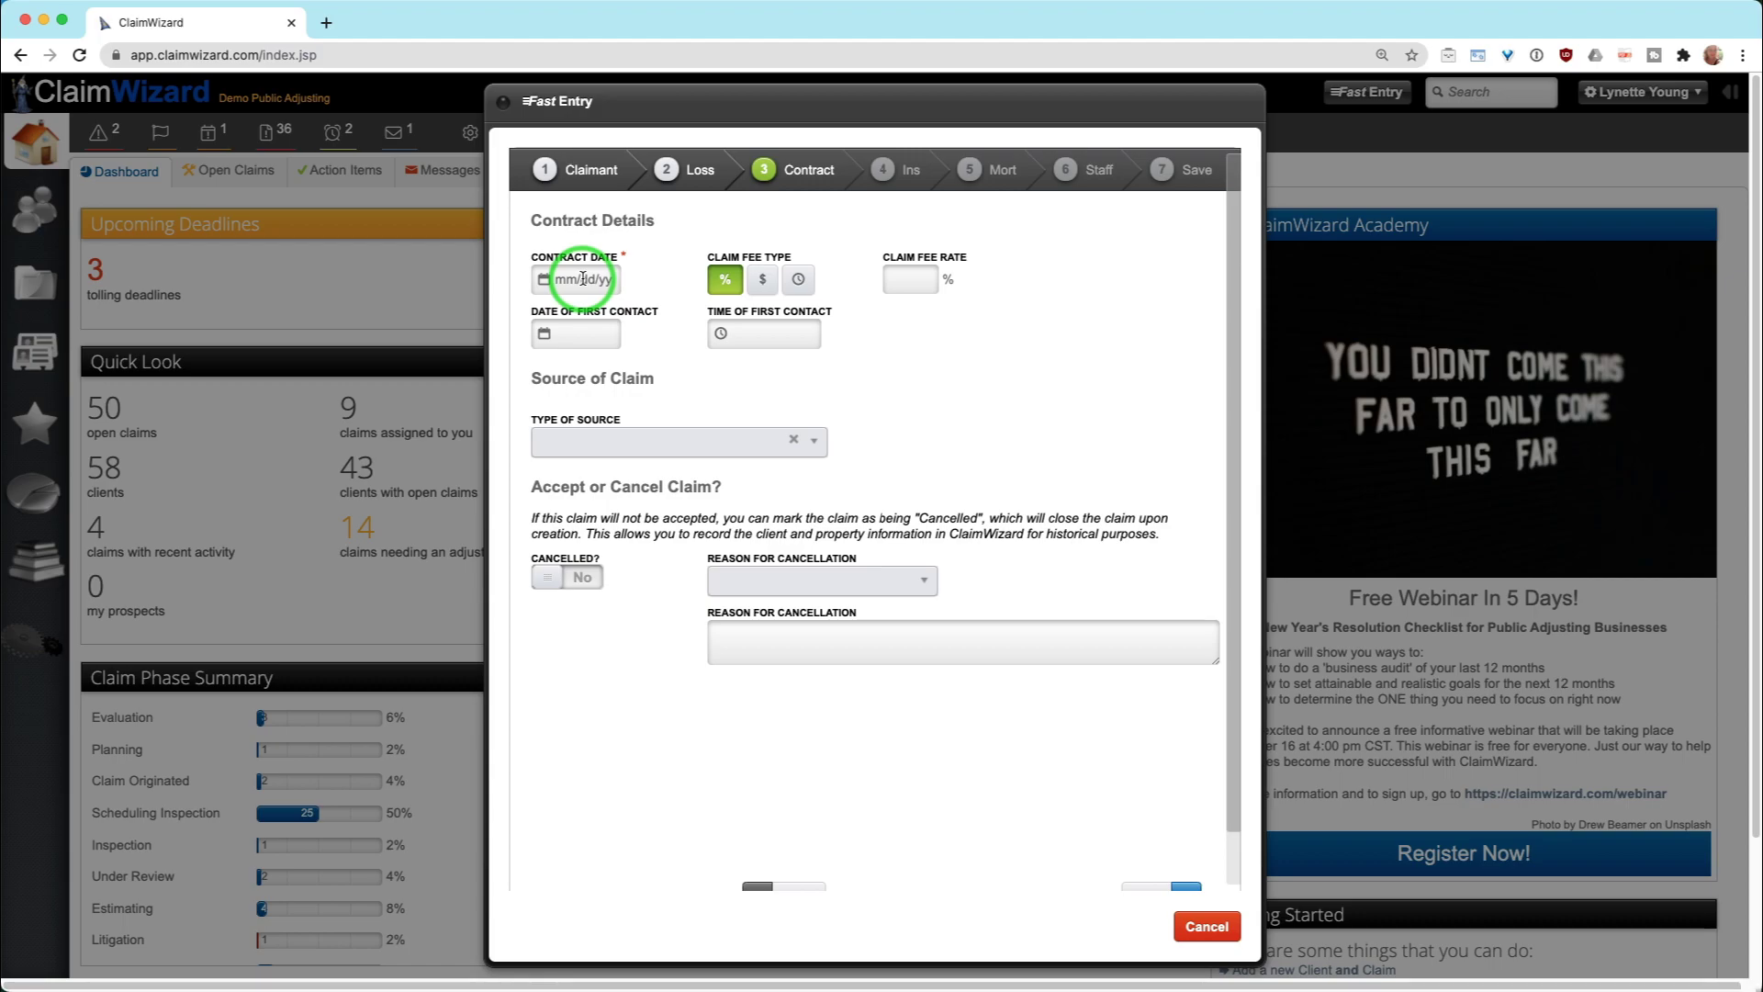
click(583, 279)
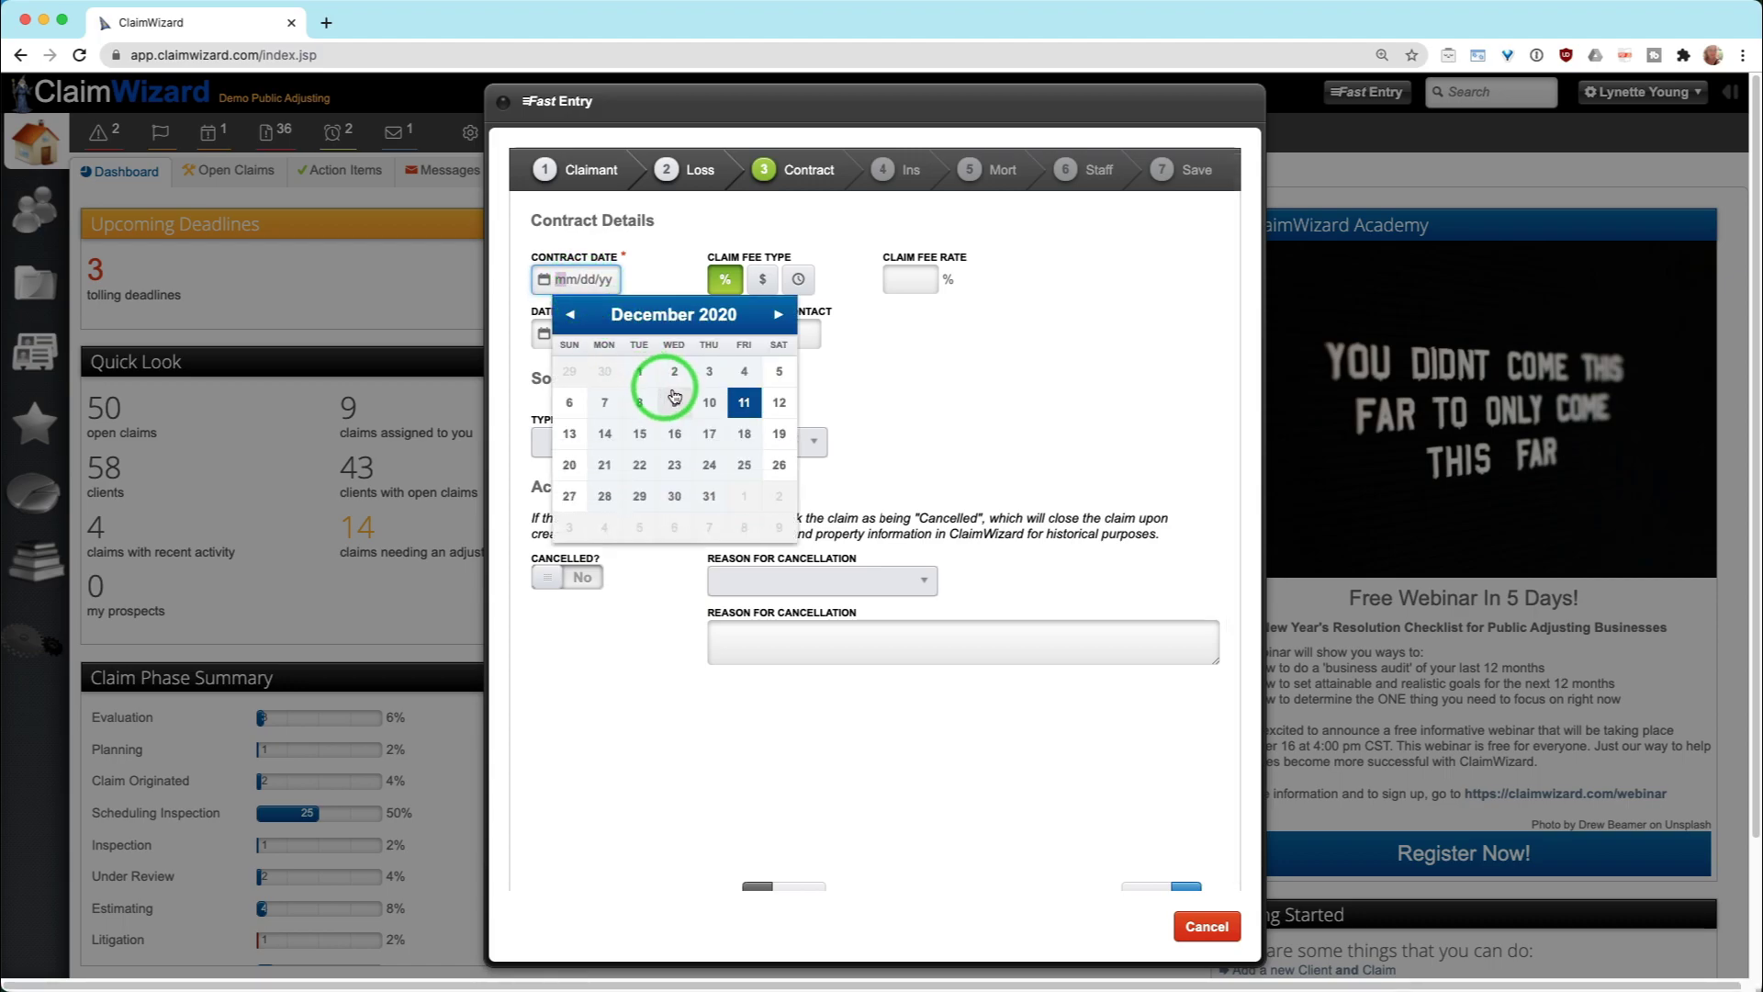
click(745, 404)
click(589, 277)
click(586, 279)
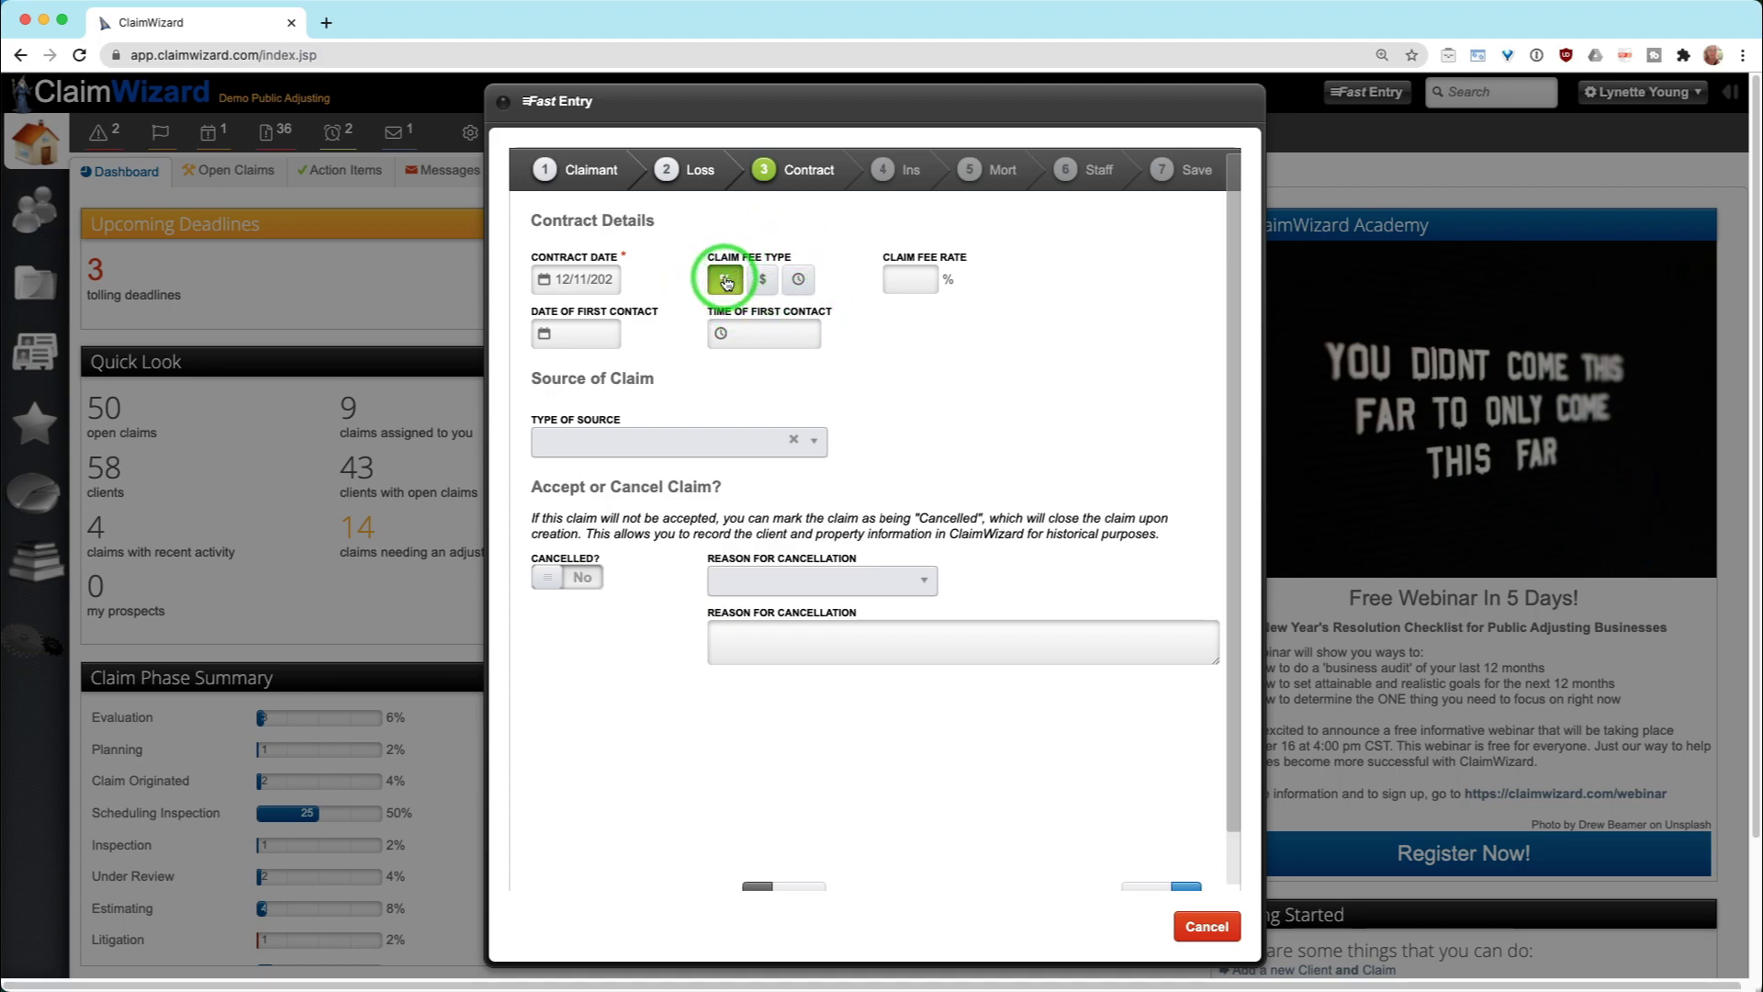
Leave the claim fee rate and the date of first contact blank
click(914, 280)
click(573, 333)
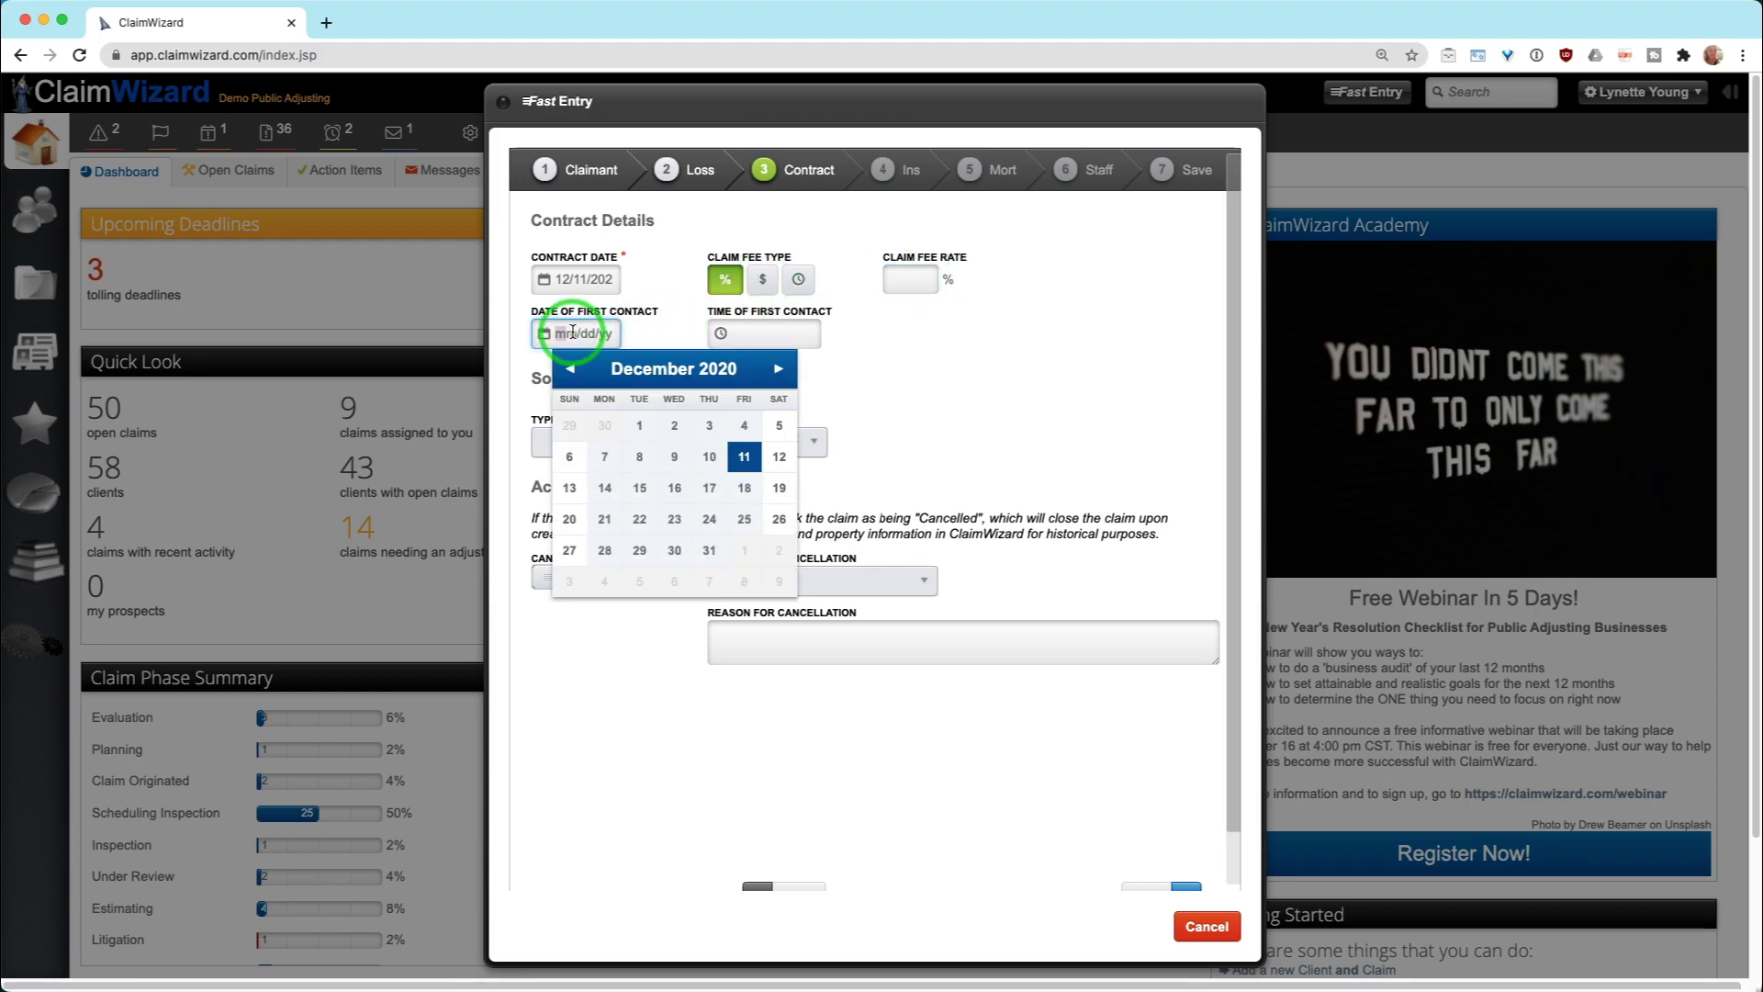
click(665, 329)
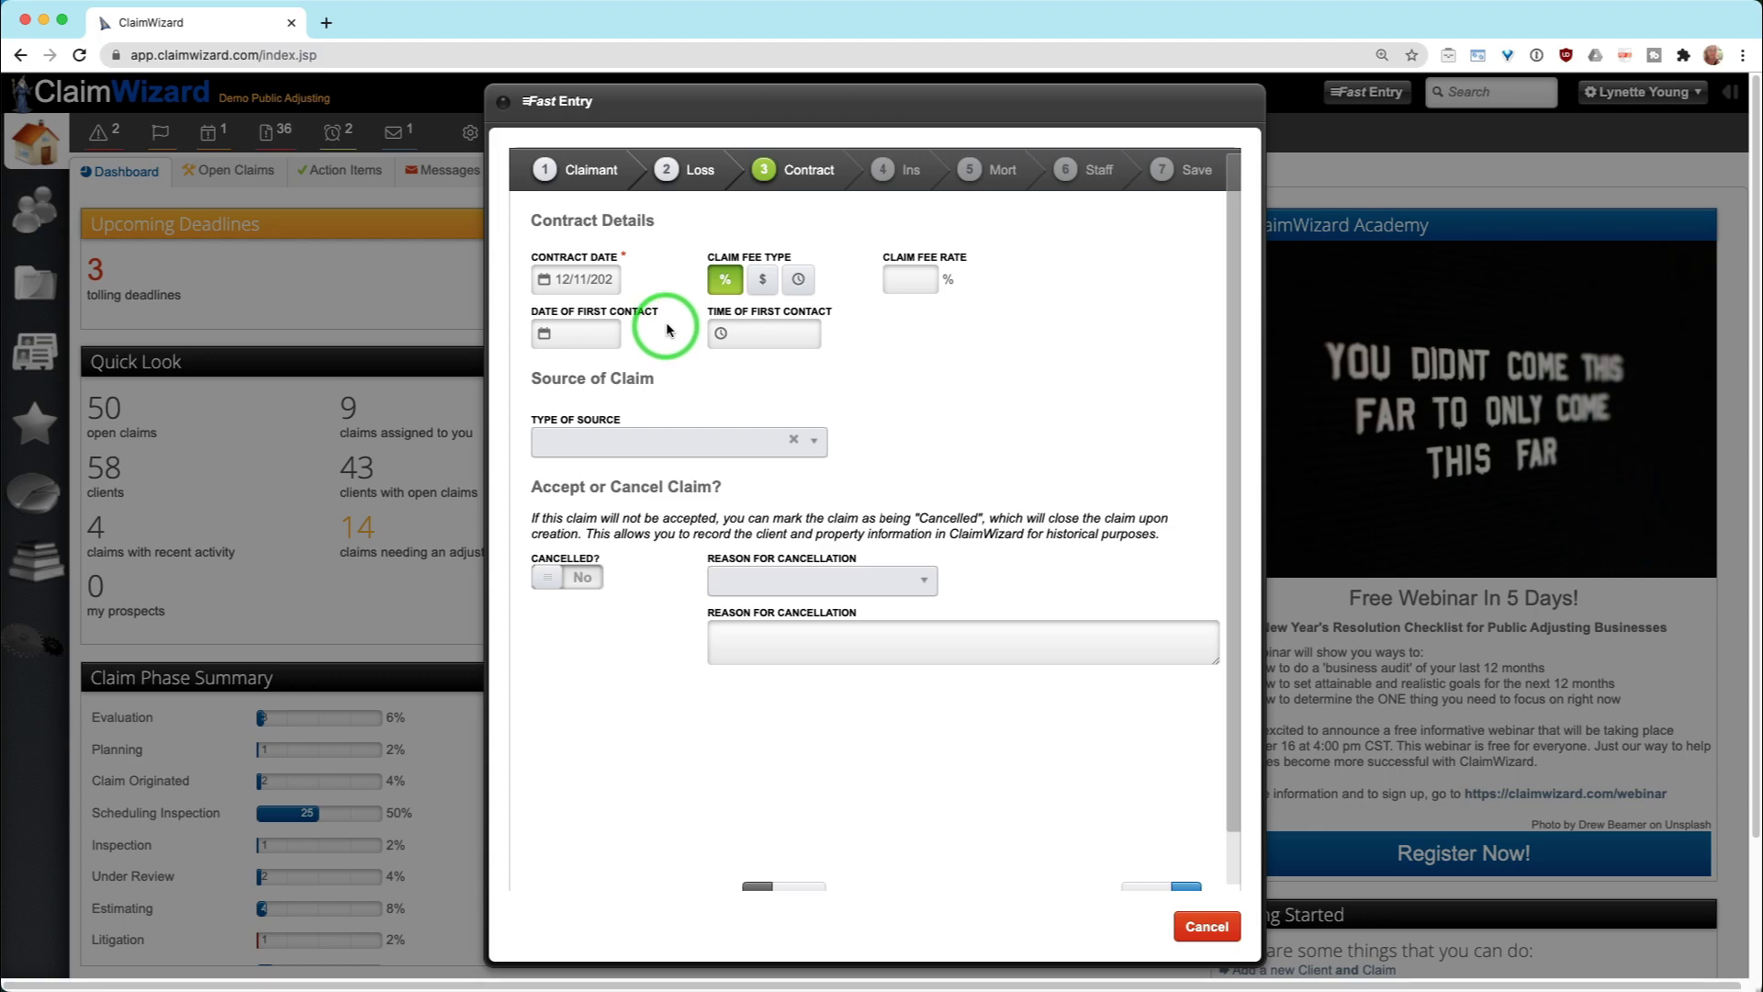
click(680, 334)
click(920, 336)
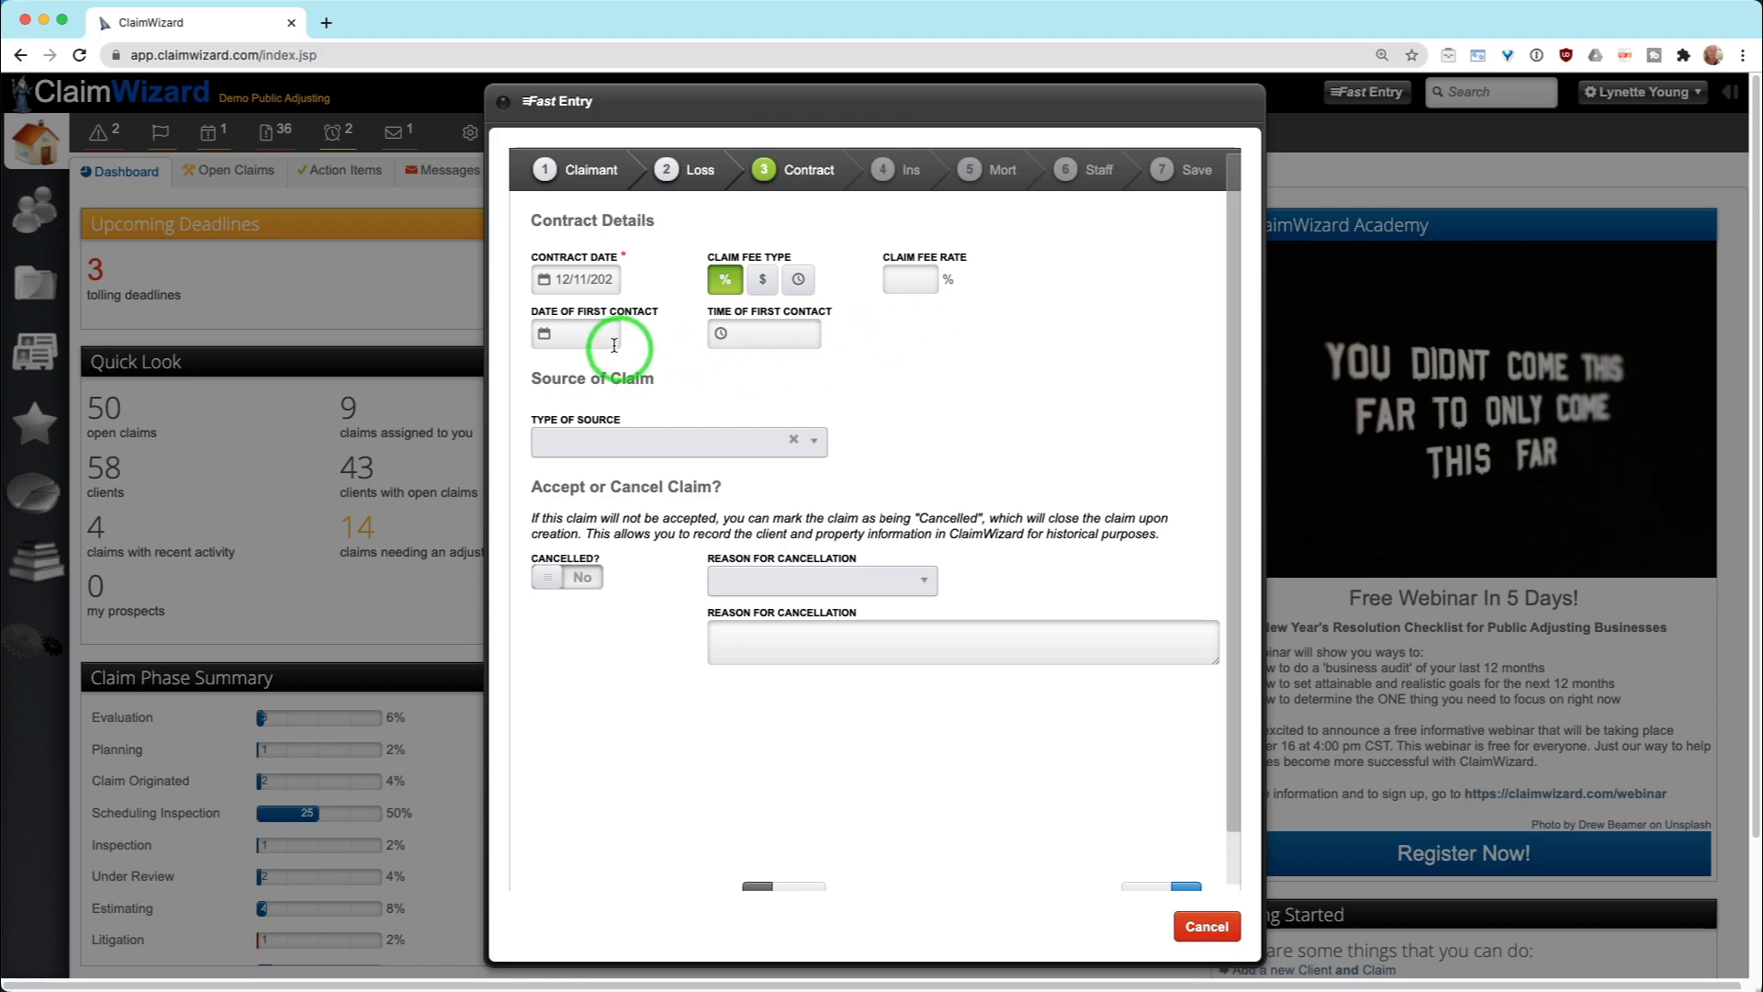
click(585, 344)
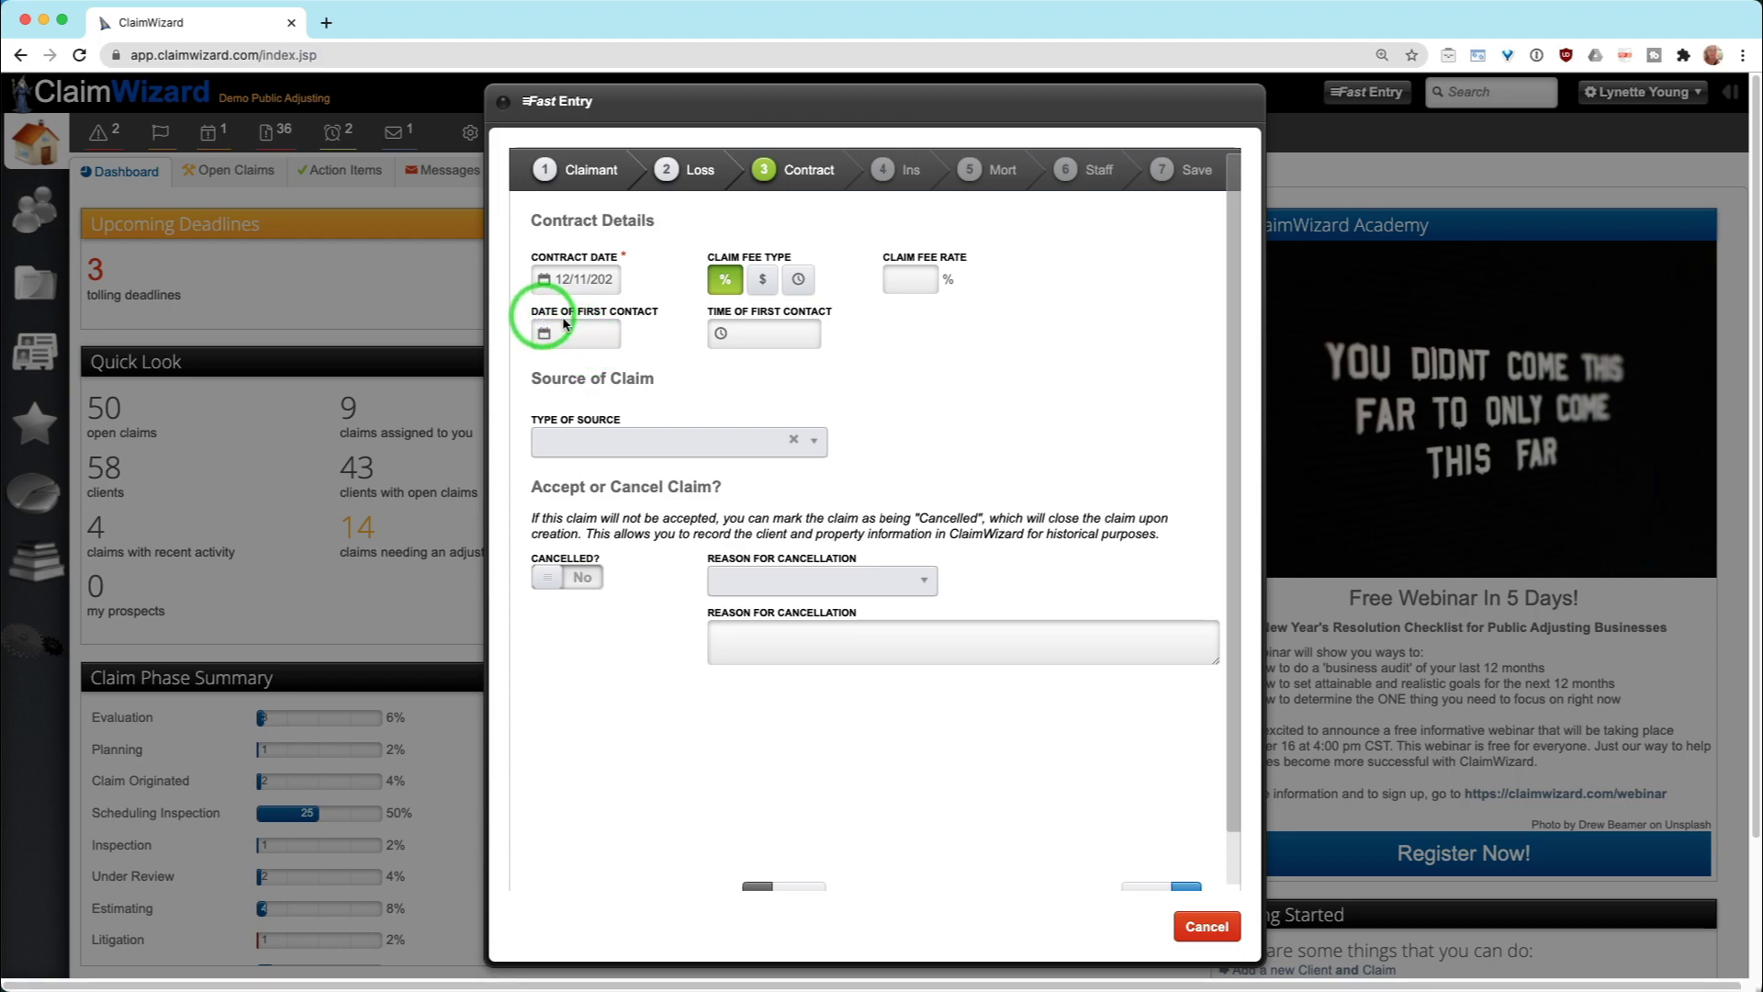
click(722, 368)
click(602, 337)
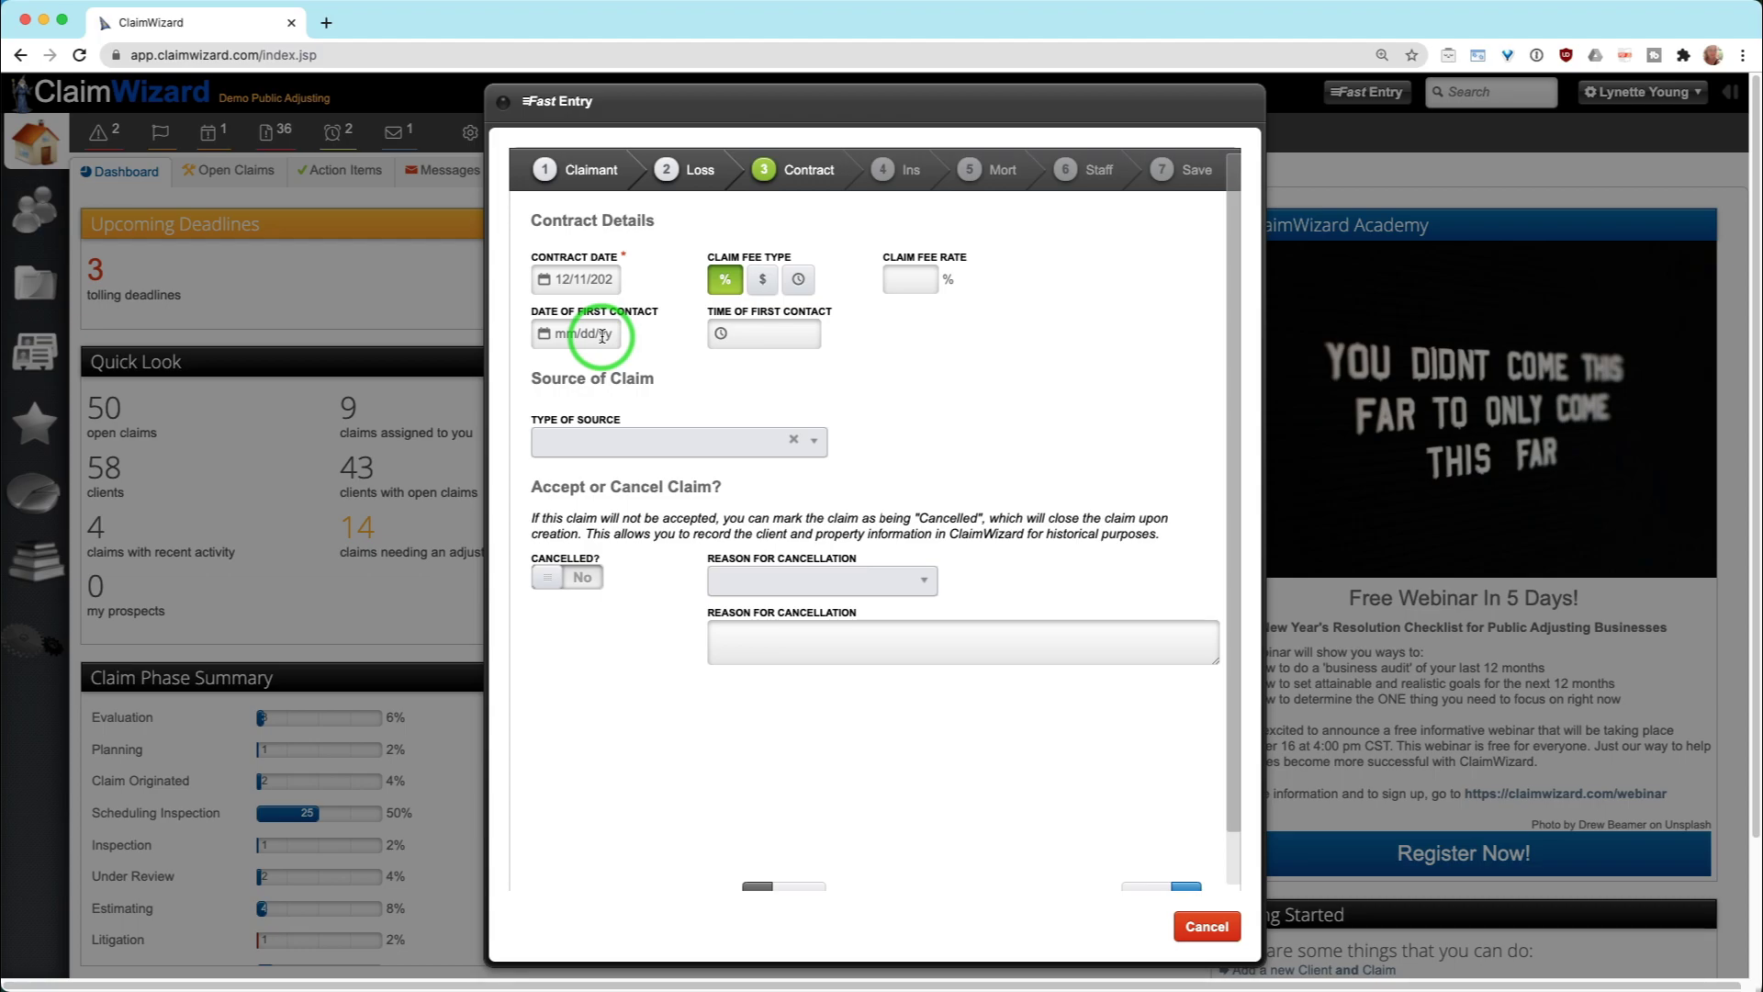
click(664, 351)
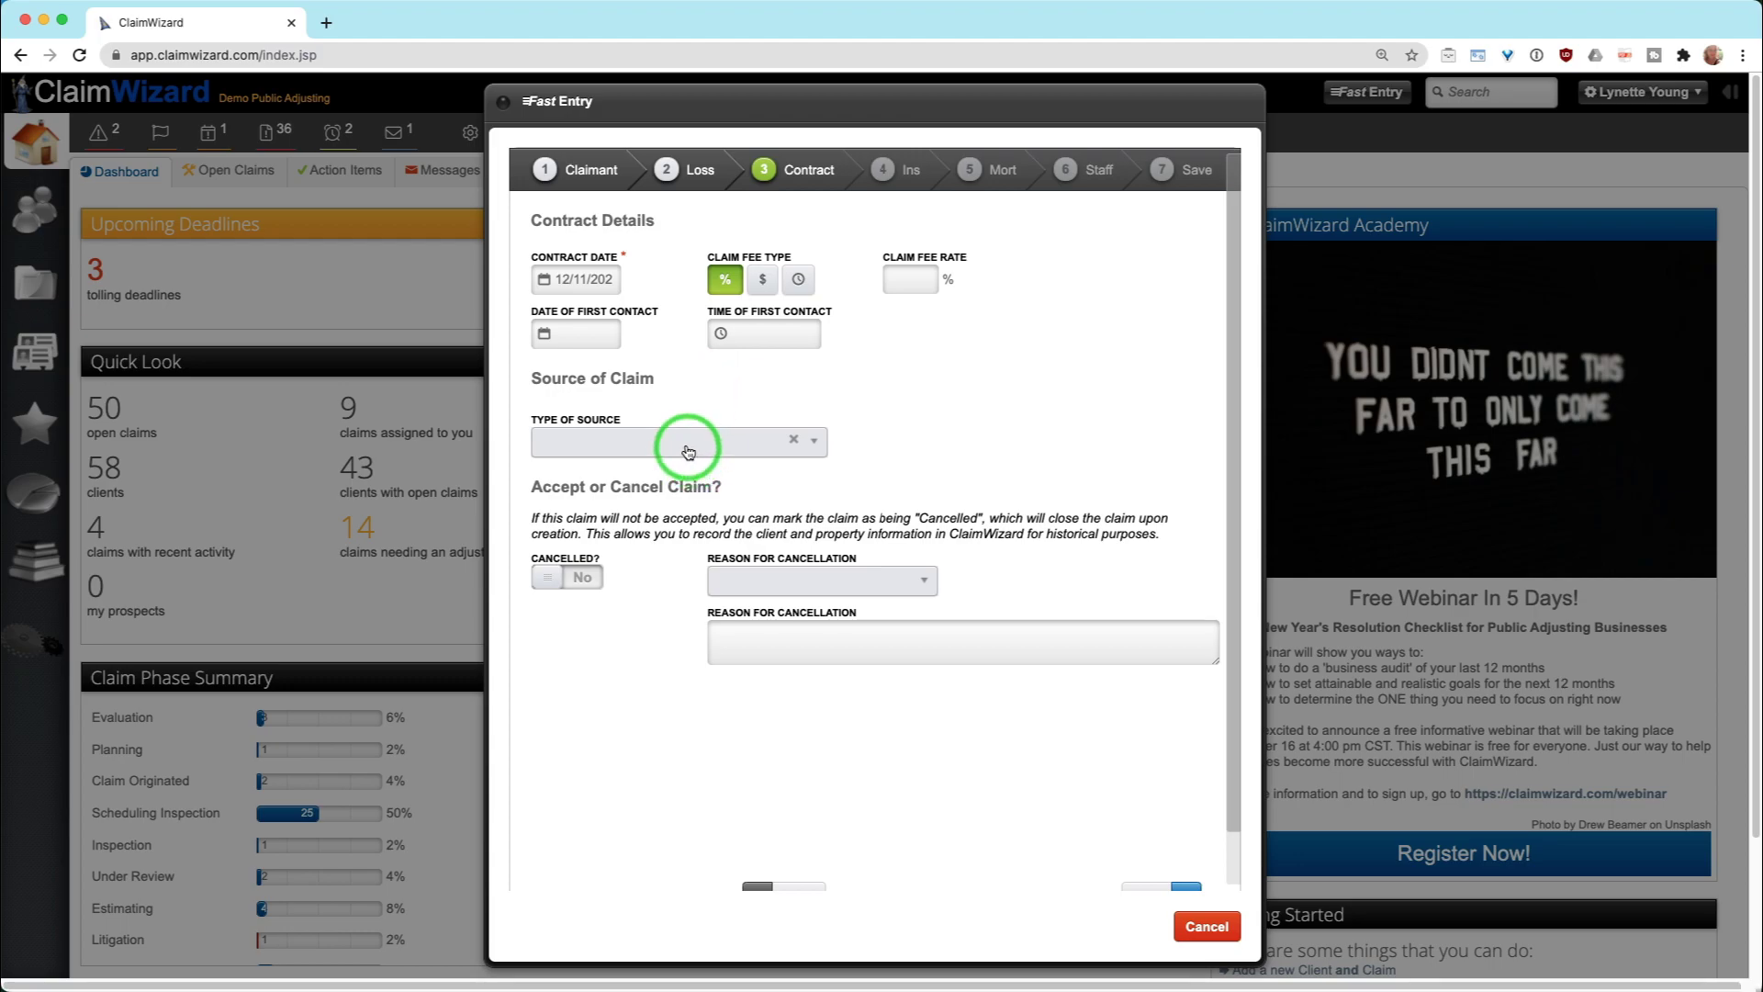
Set Type of Source to Other with 'ABC Dryout' as the other source
click(624, 450)
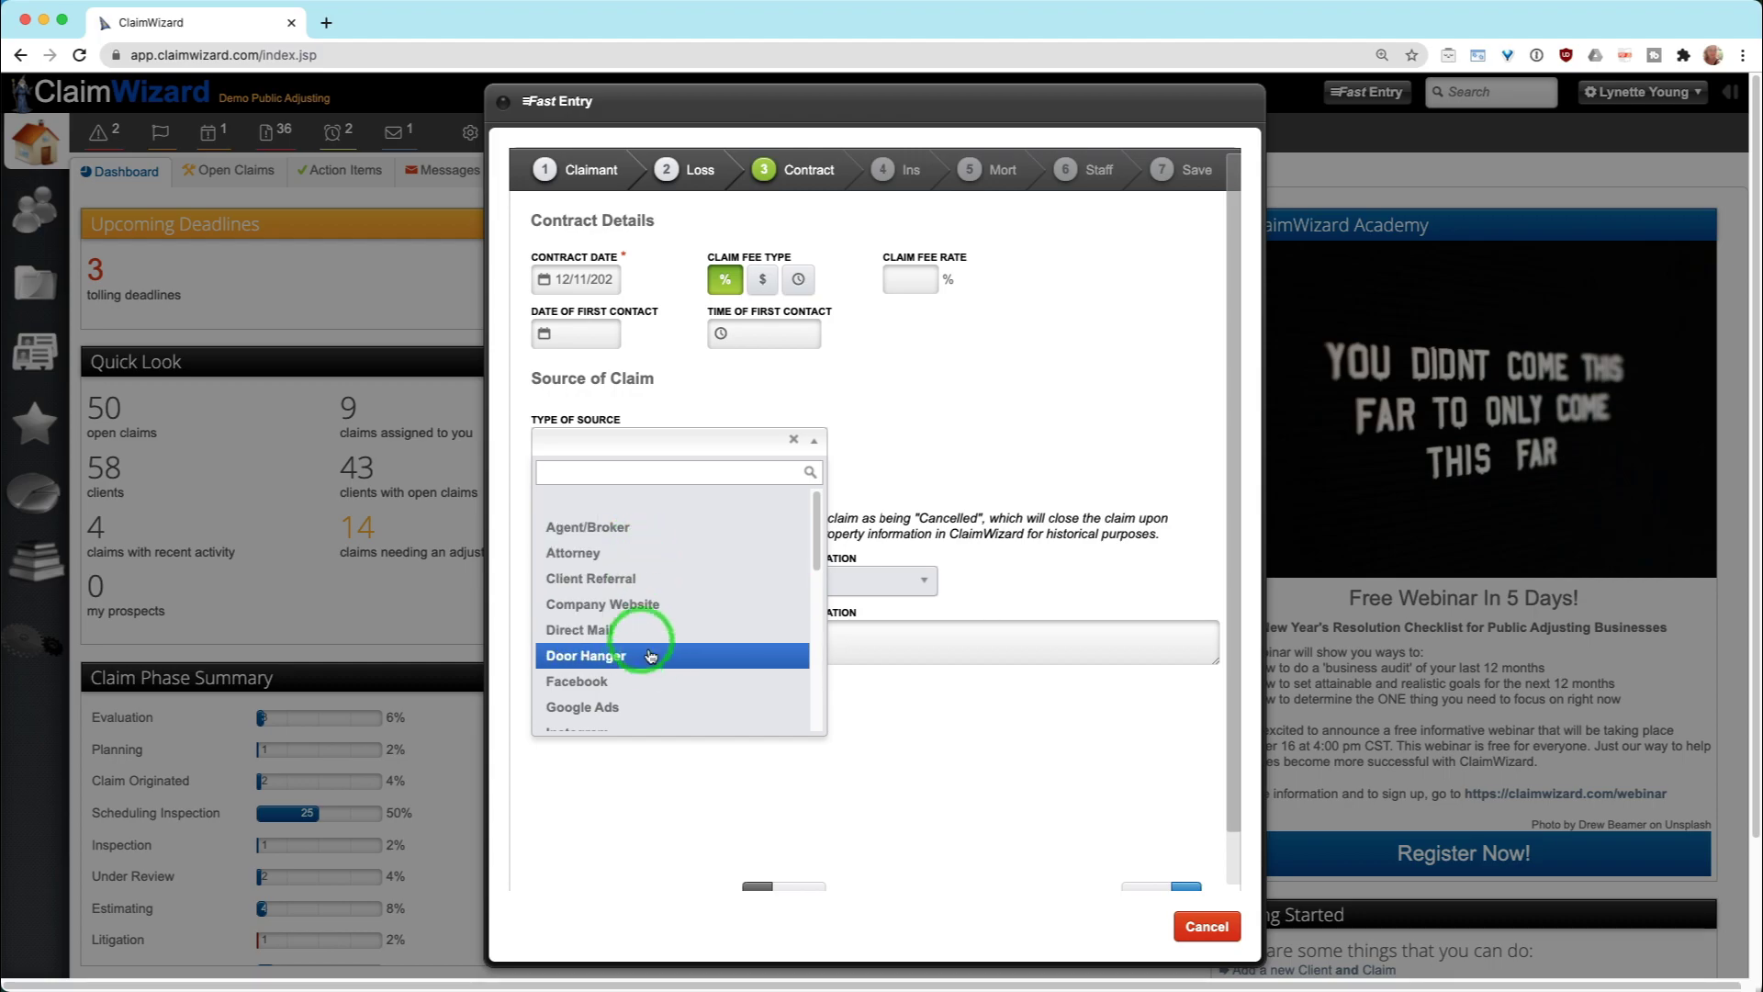
scroll(649, 624, down, 2)
scroll(649, 629, down, 4)
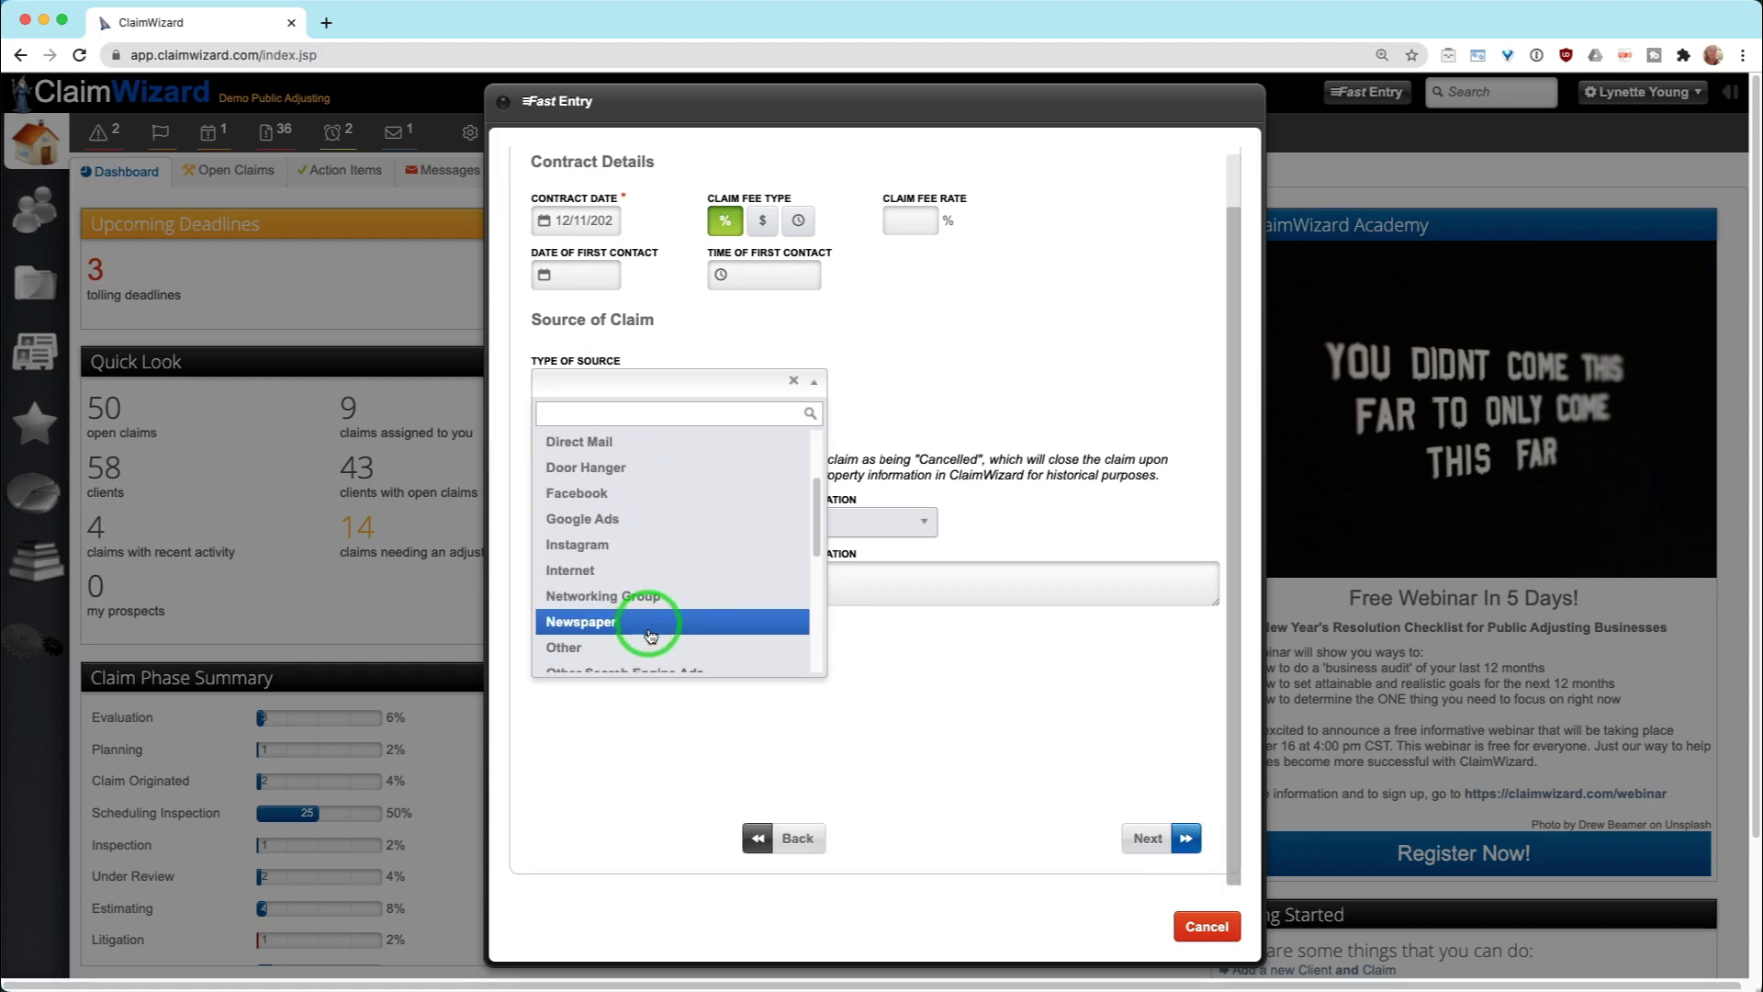
click(649, 650)
click(921, 382)
text(ABC Dryout)
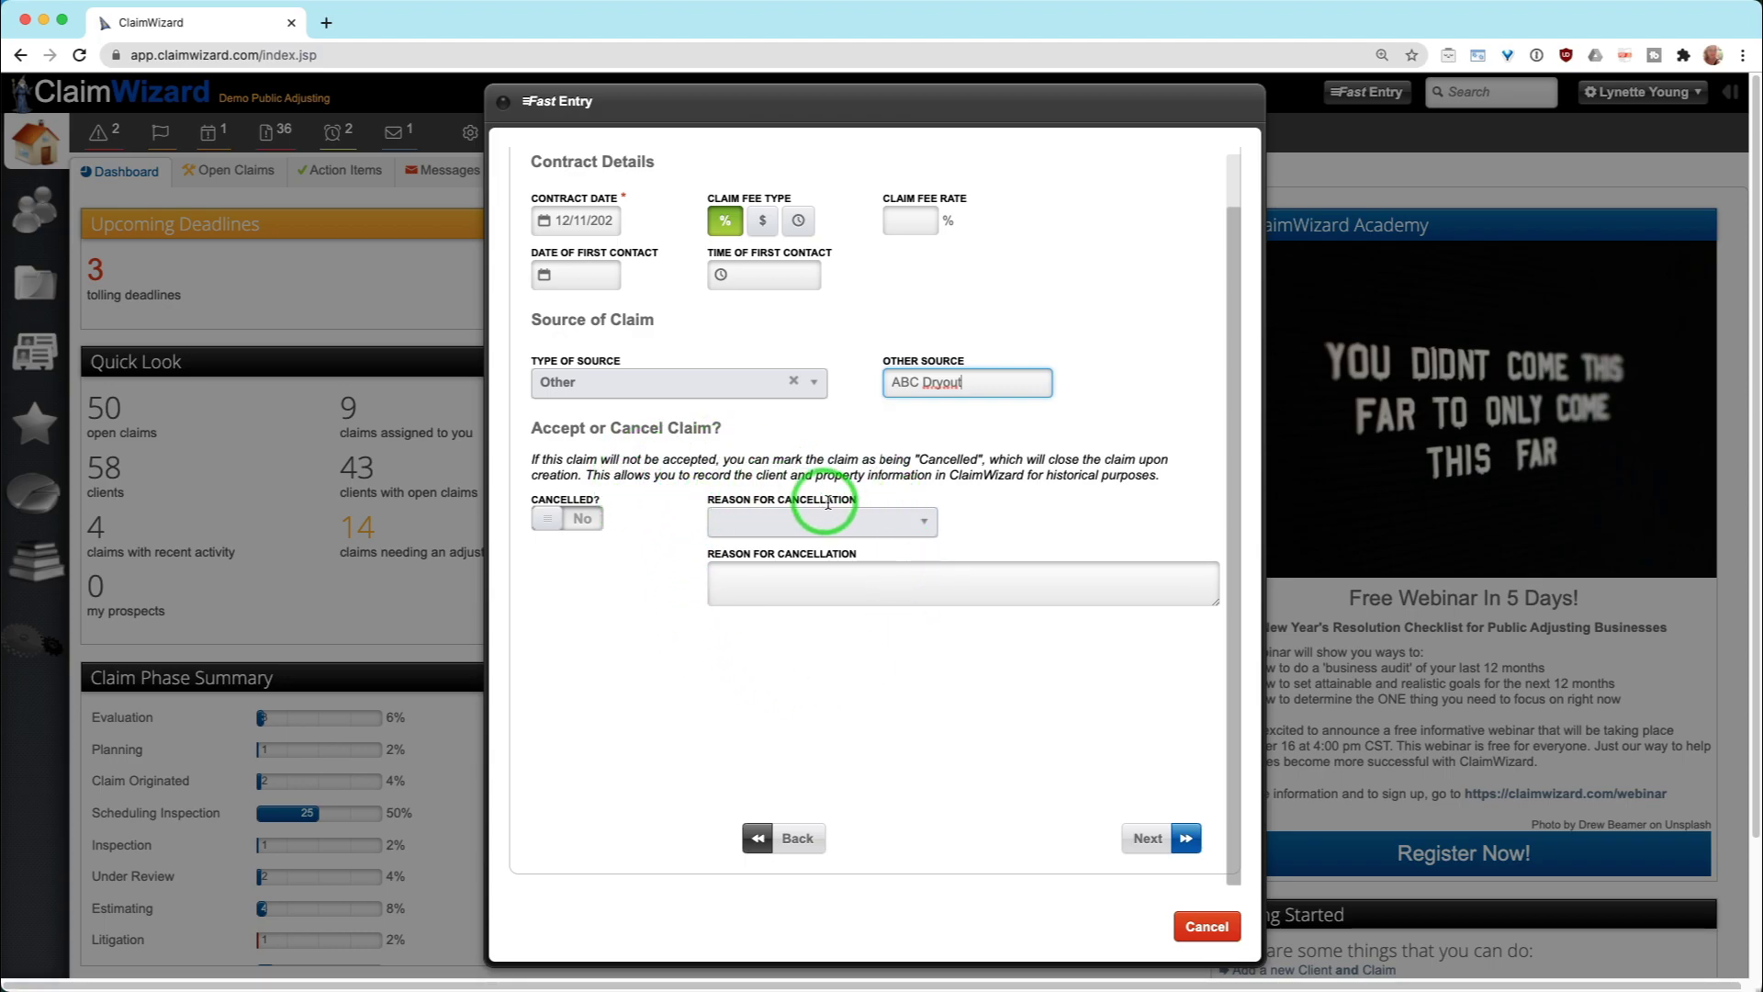
Keep Cancelled at No and advance to the Insurance Info step
click(549, 520)
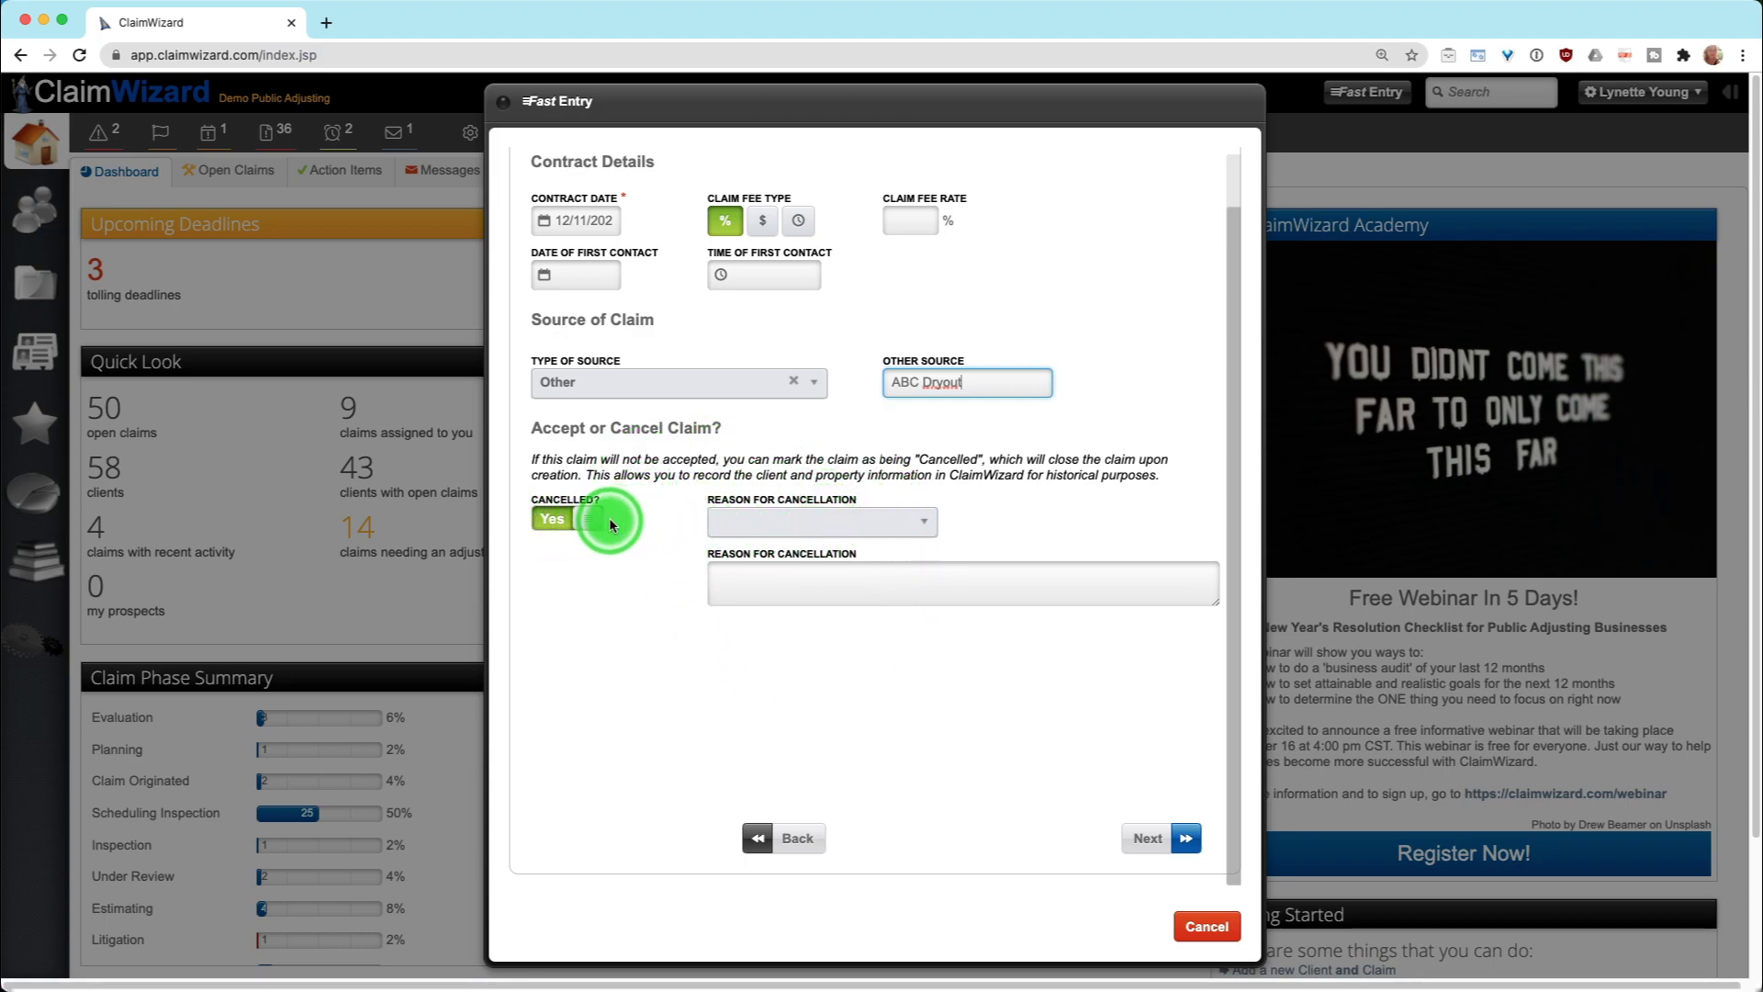
click(551, 518)
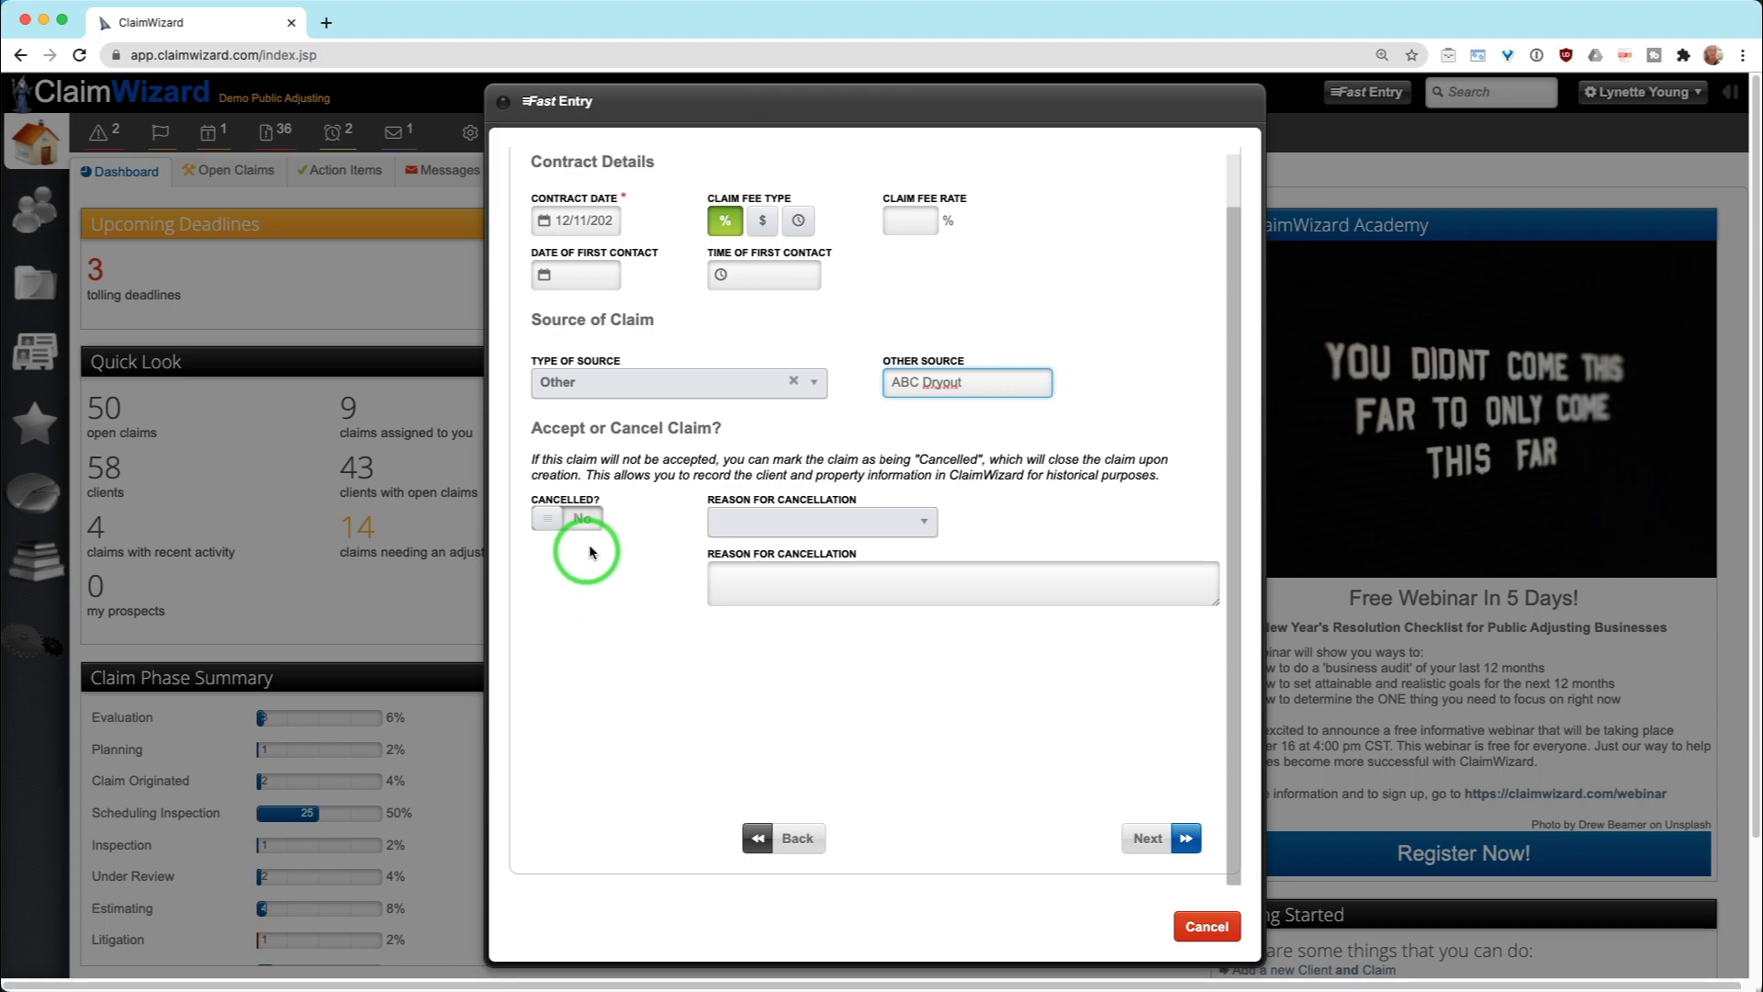
click(740, 525)
click(781, 625)
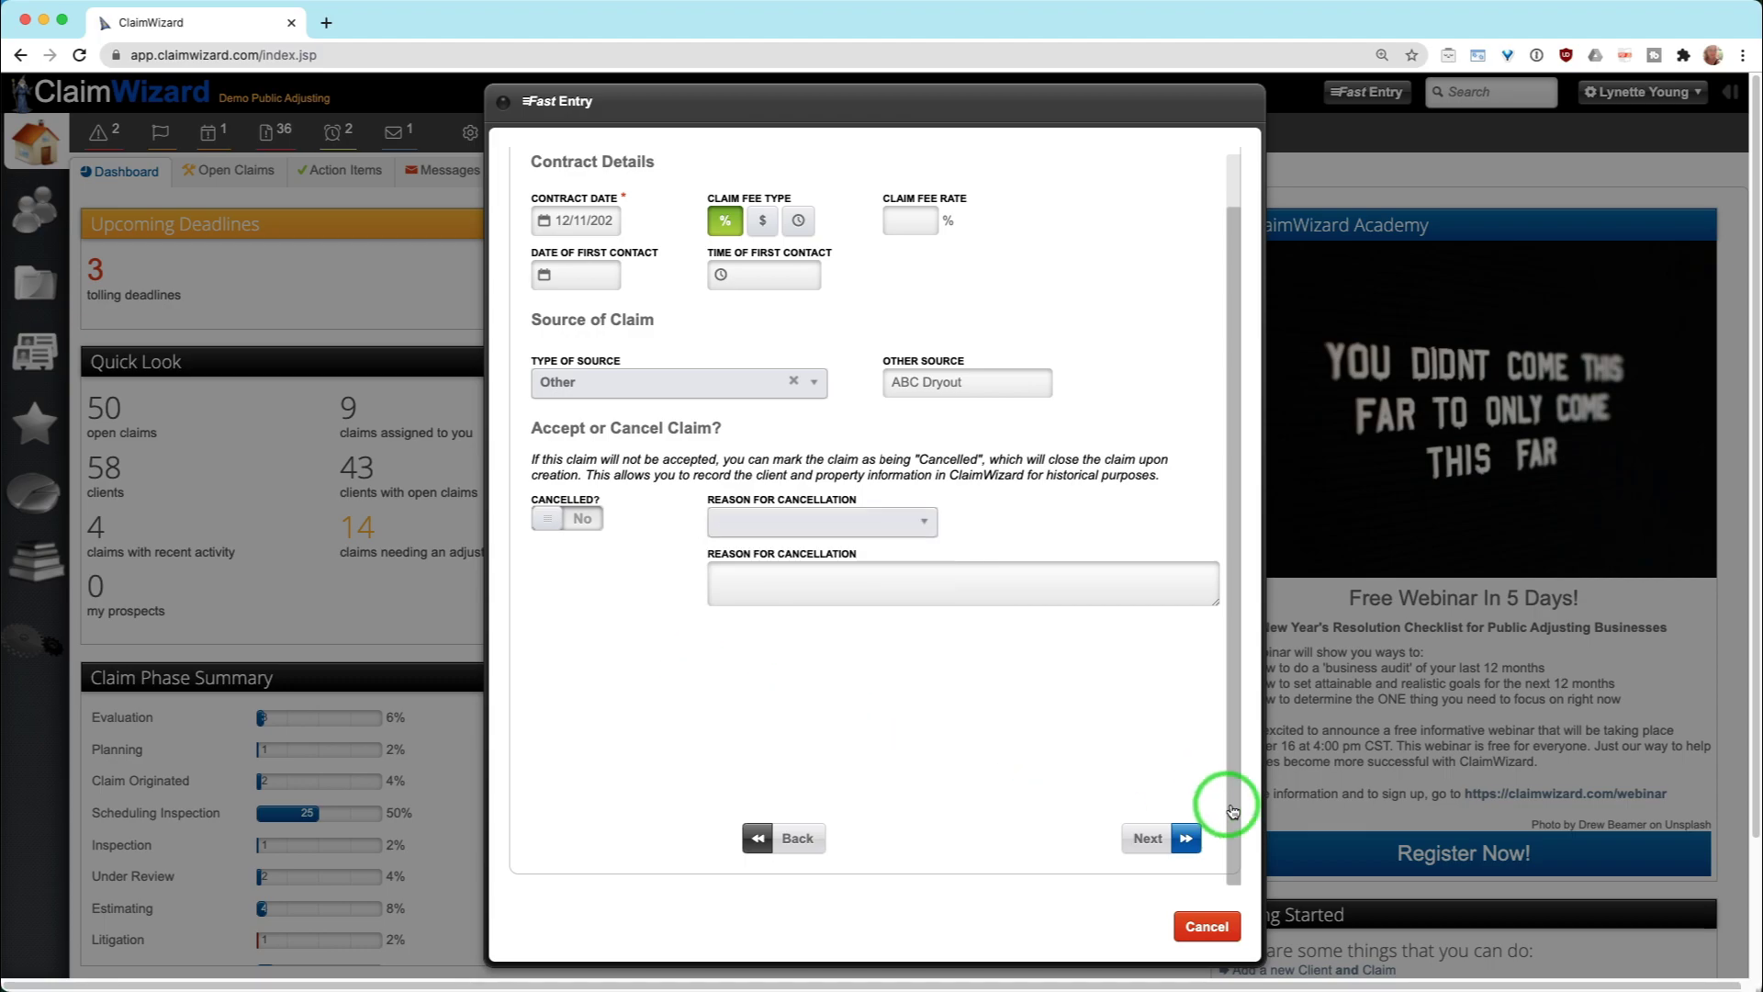
Search 'all' in the insurance company picker and choose AllCounty Insurance
click(1179, 838)
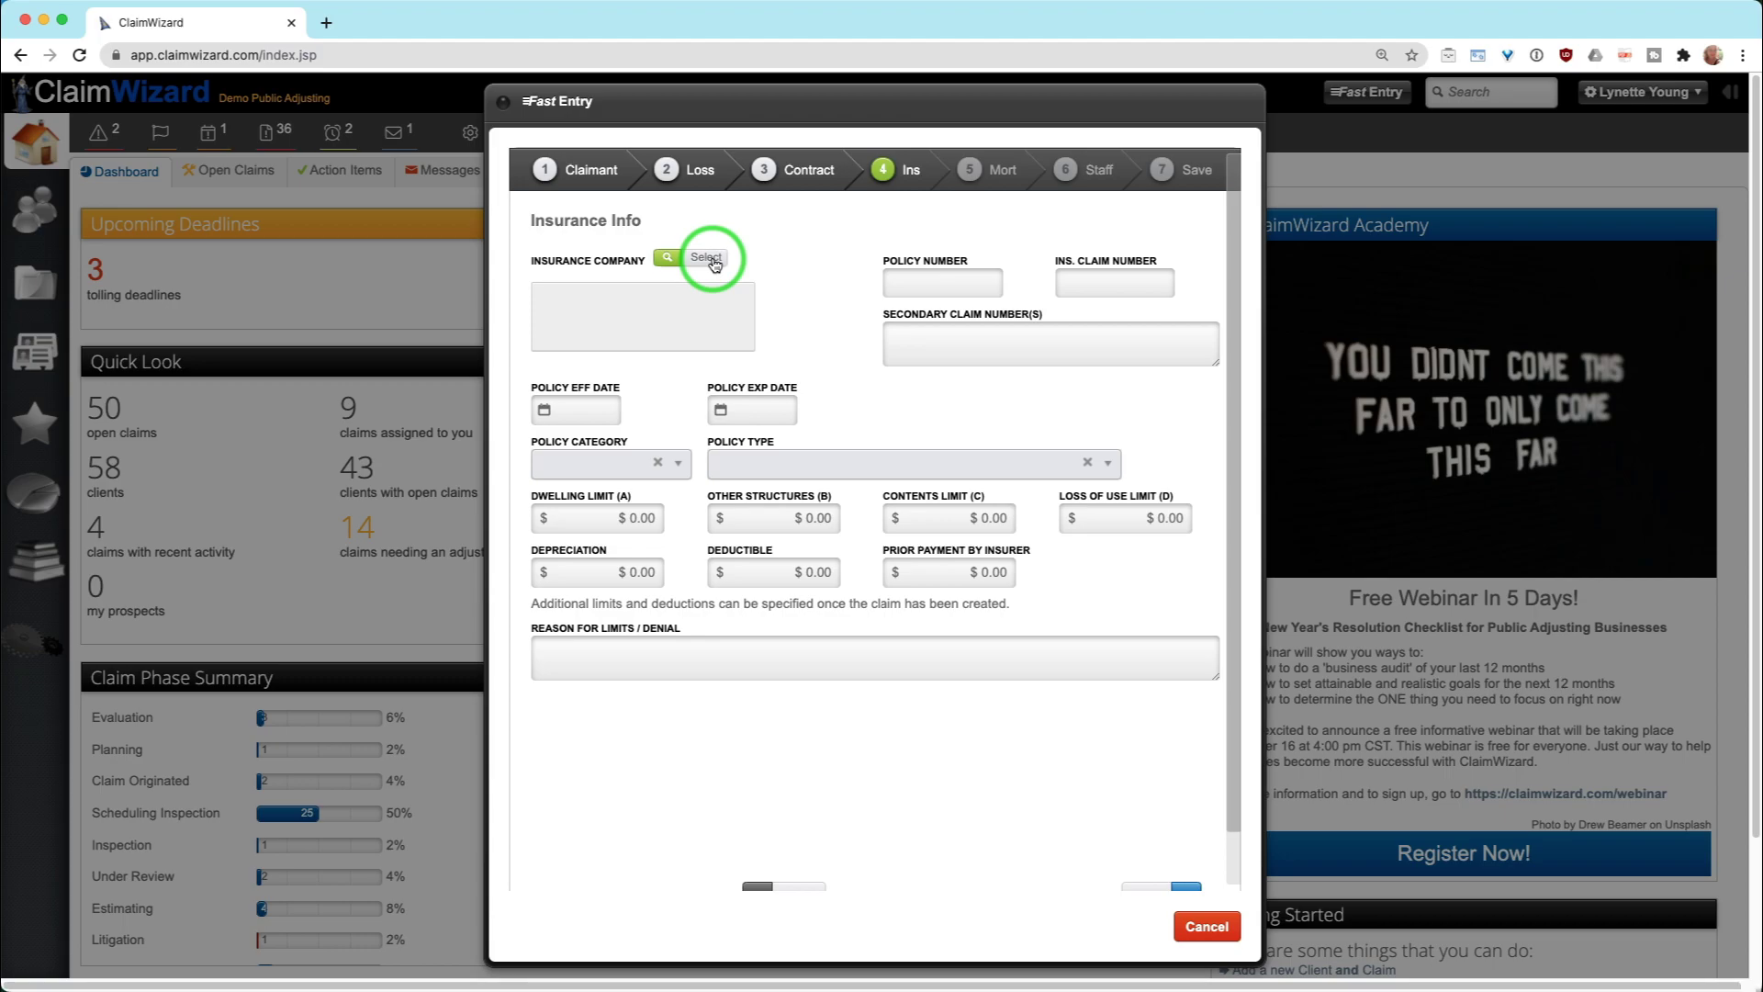
click(690, 259)
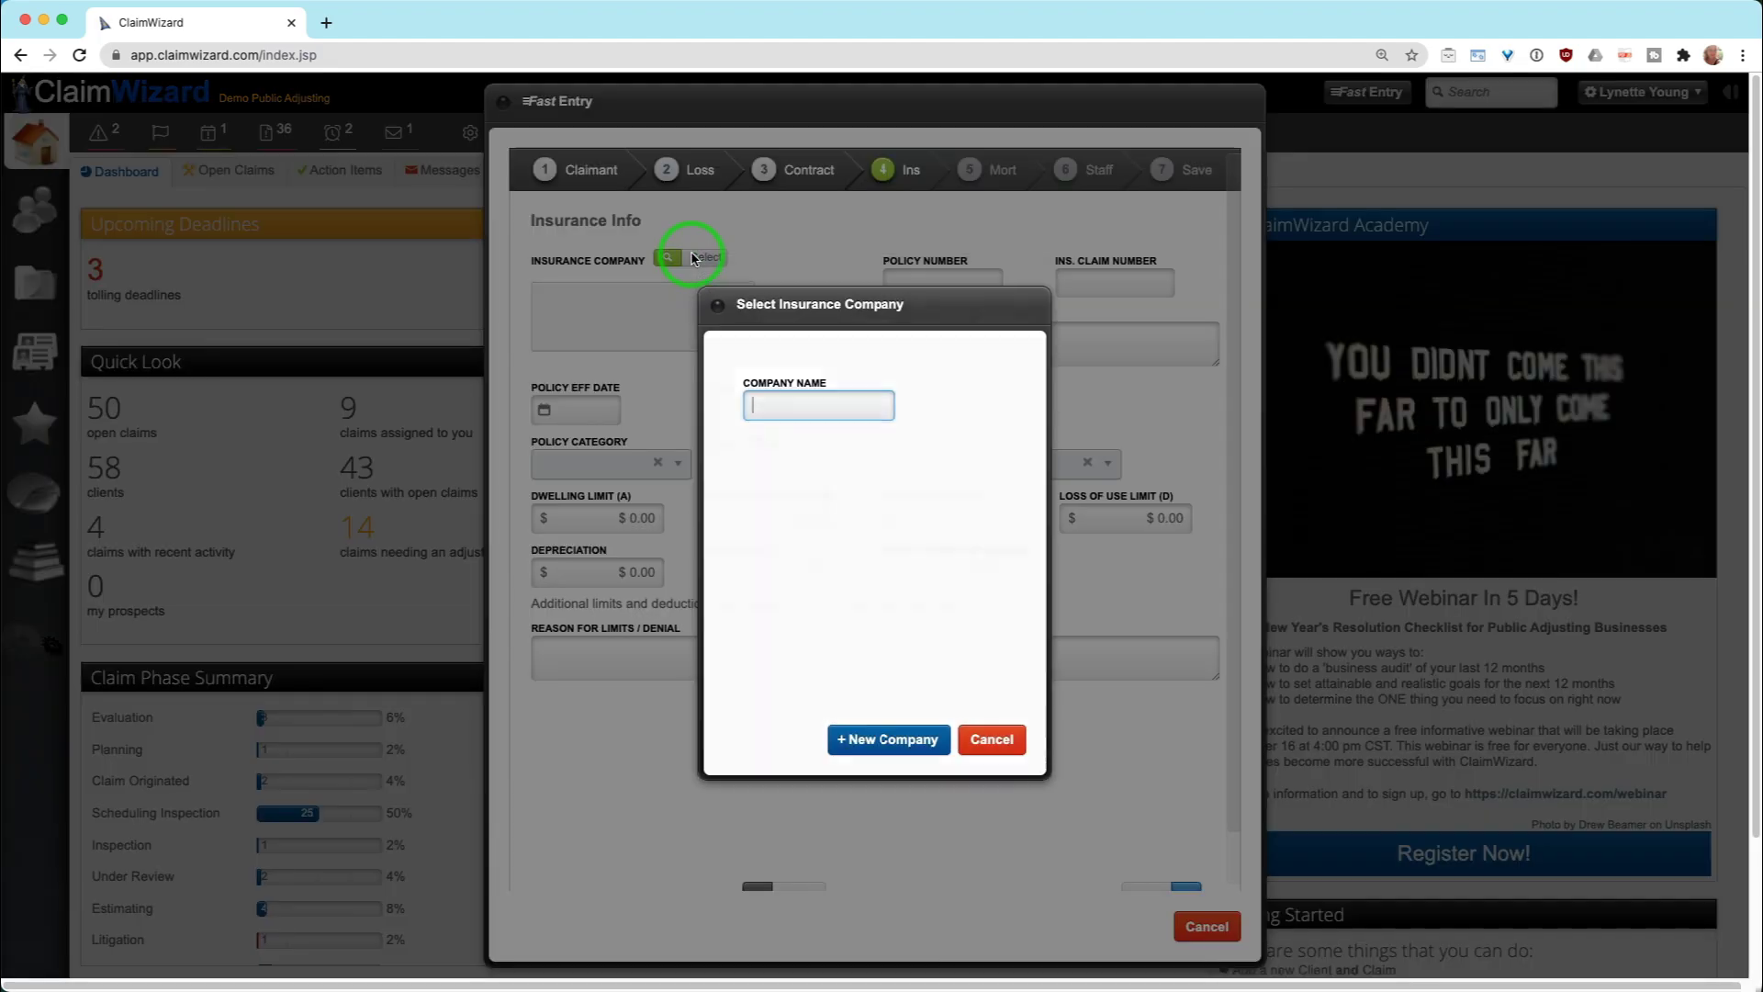
click(724, 325)
text(all)
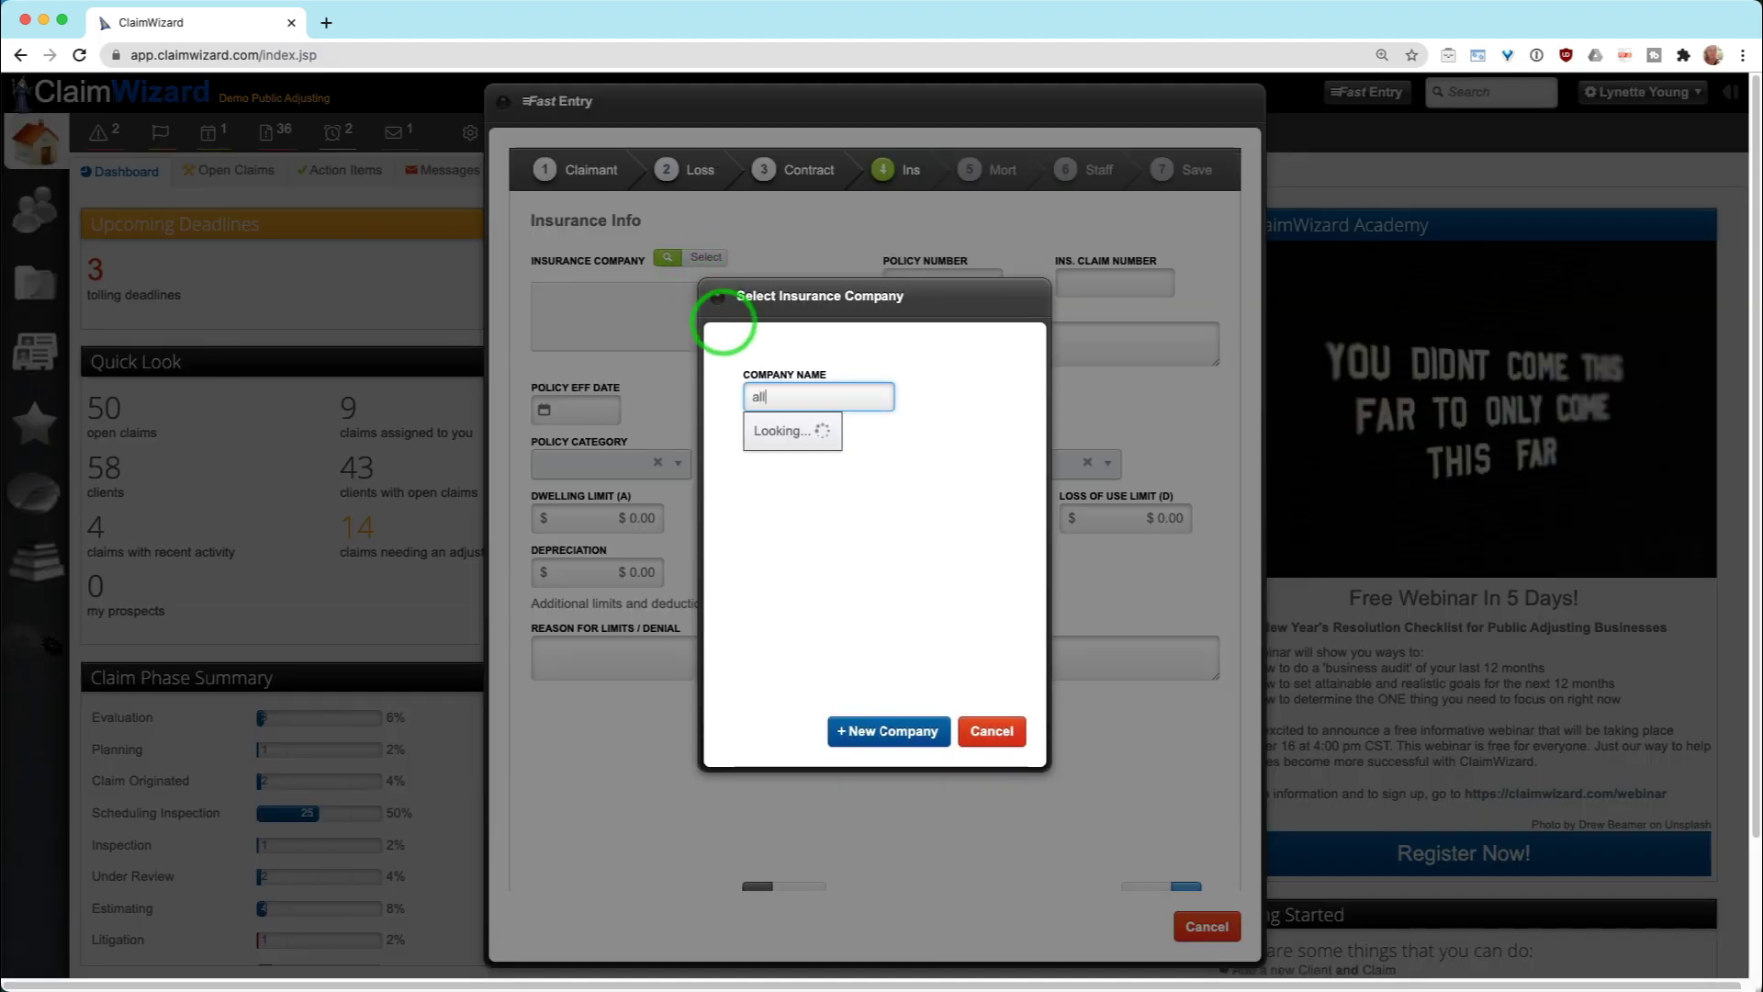
click(849, 442)
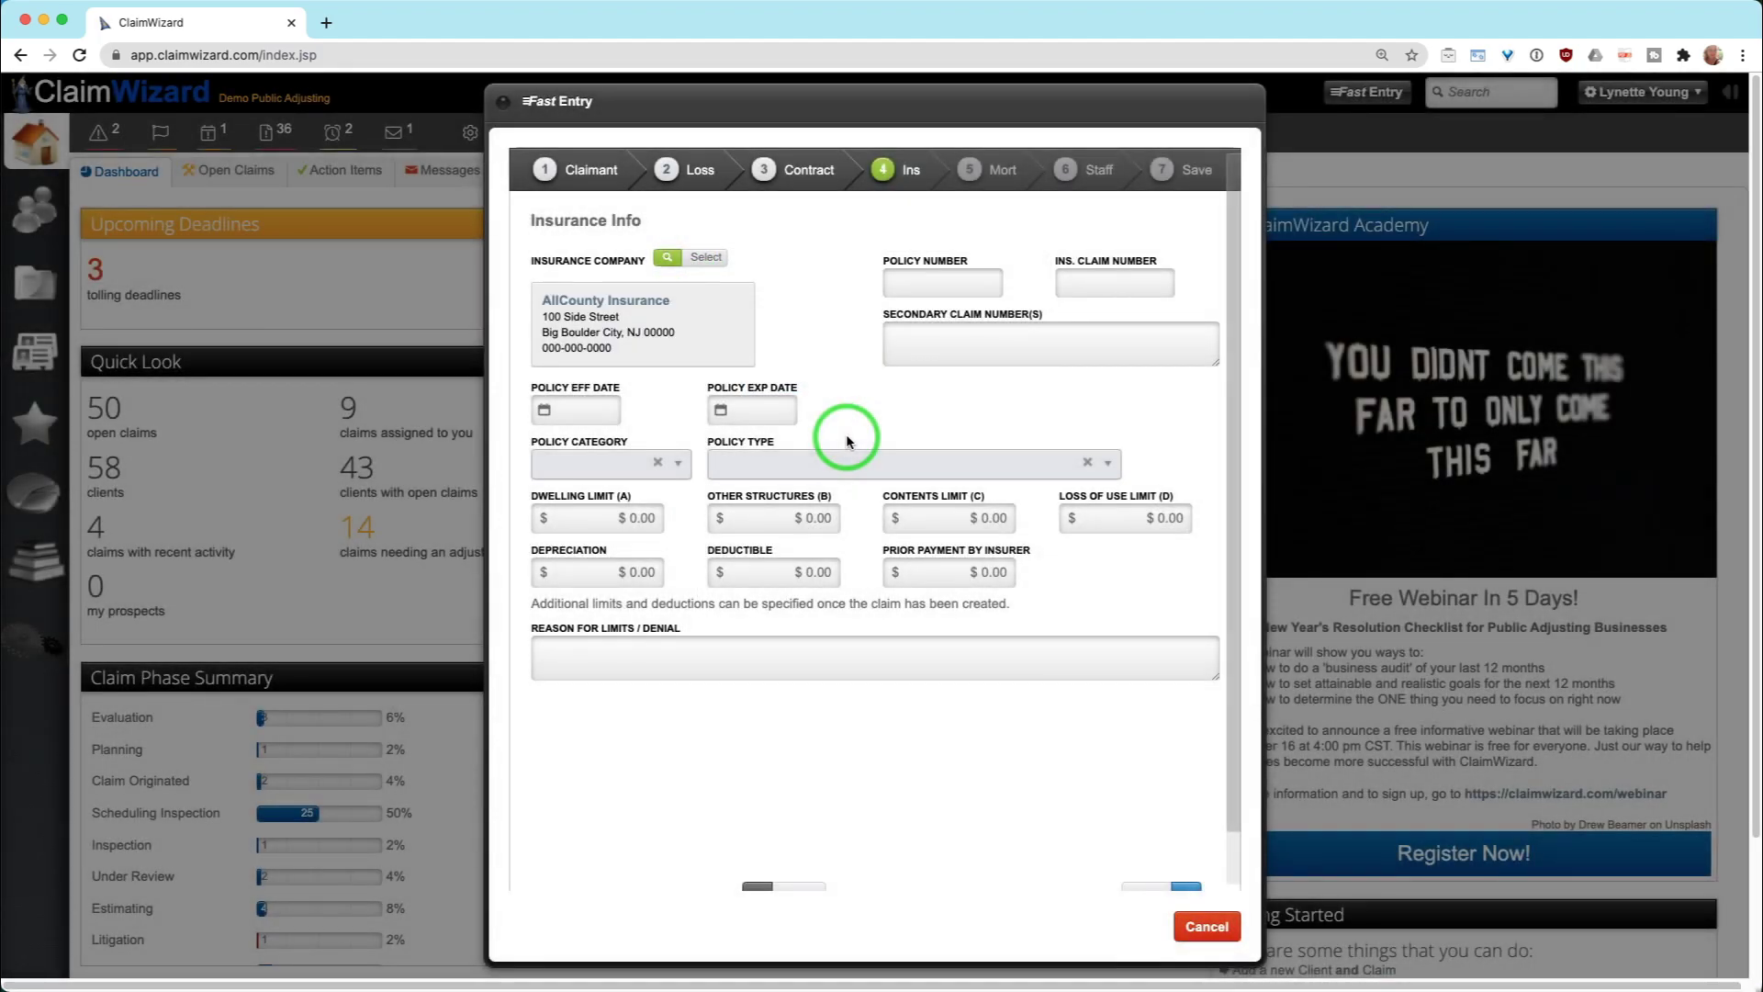
Leave policy effective date, policy type and category unset, and continue to the mortgage step
click(585, 410)
click(945, 384)
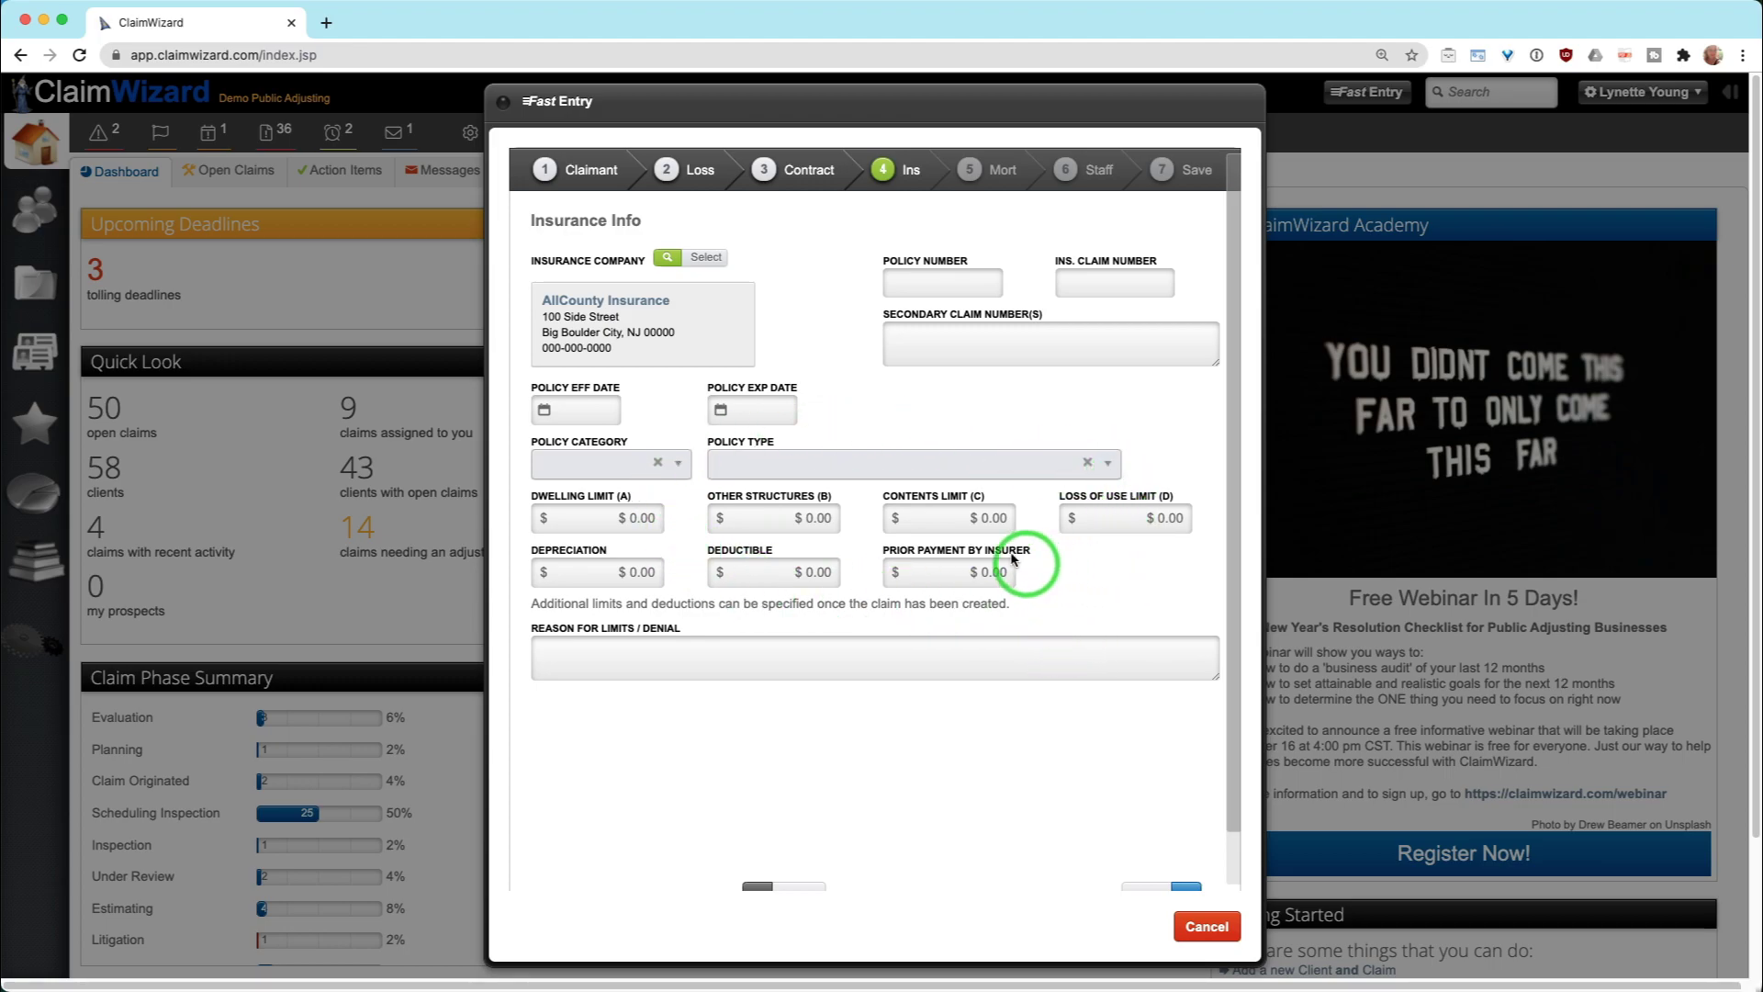
click(848, 659)
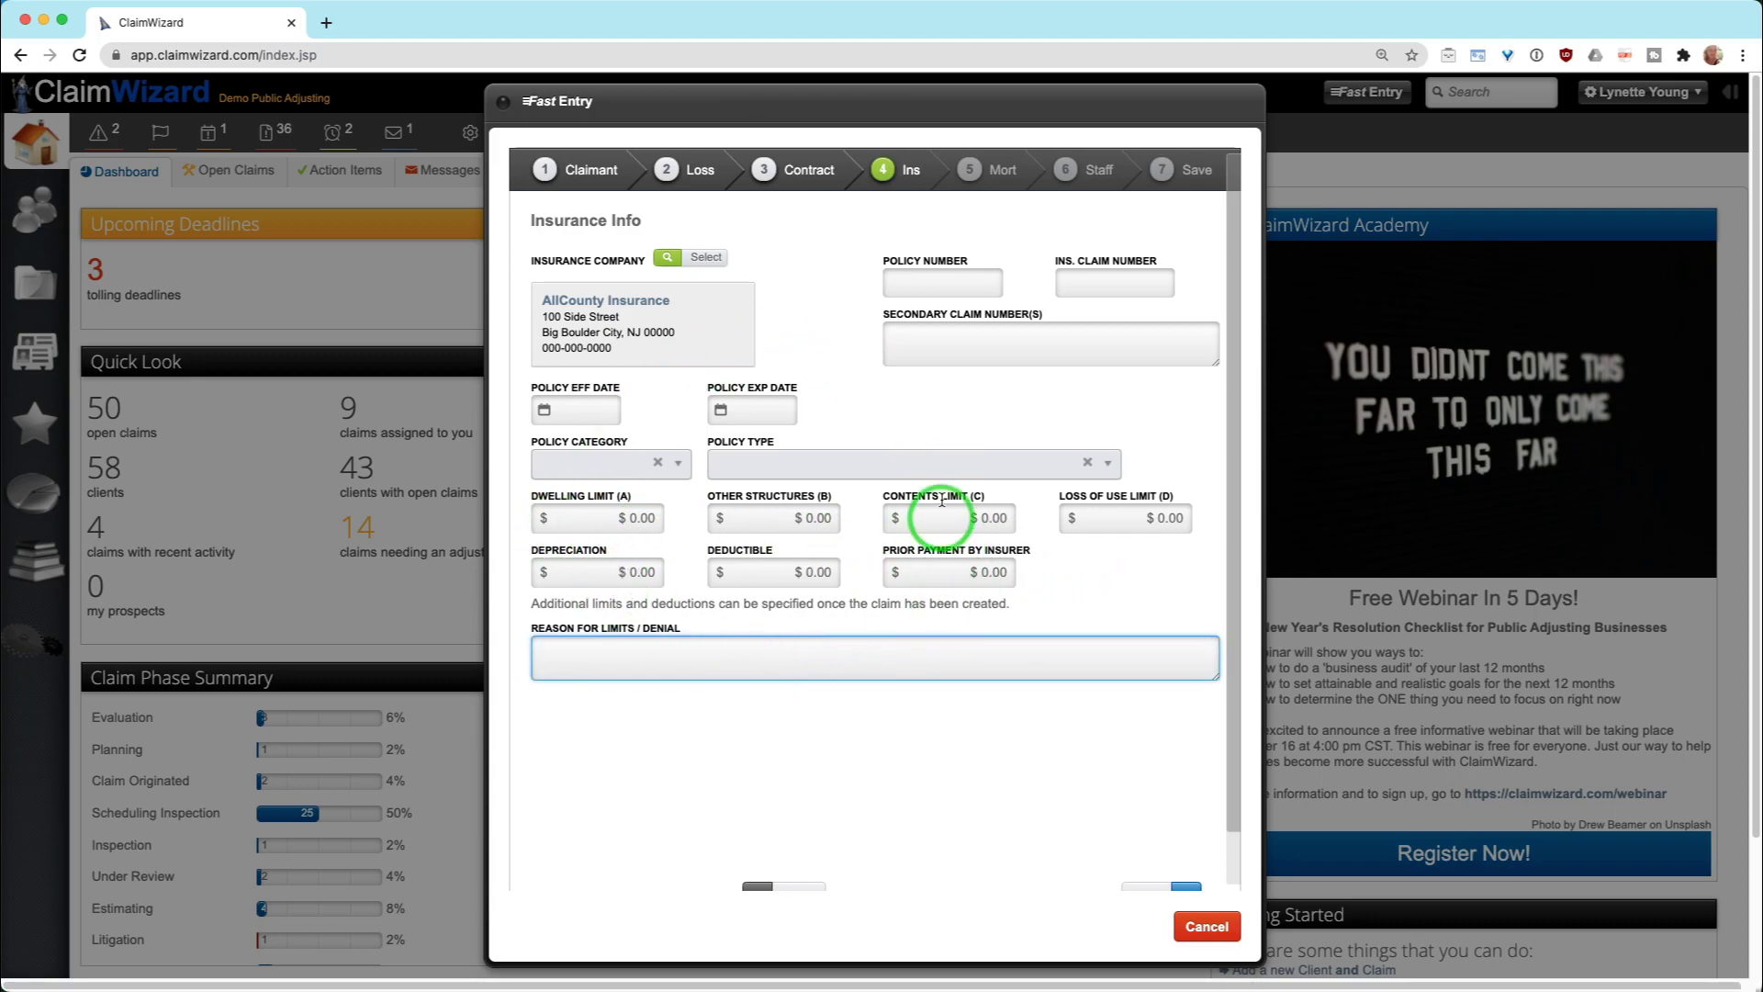
click(937, 468)
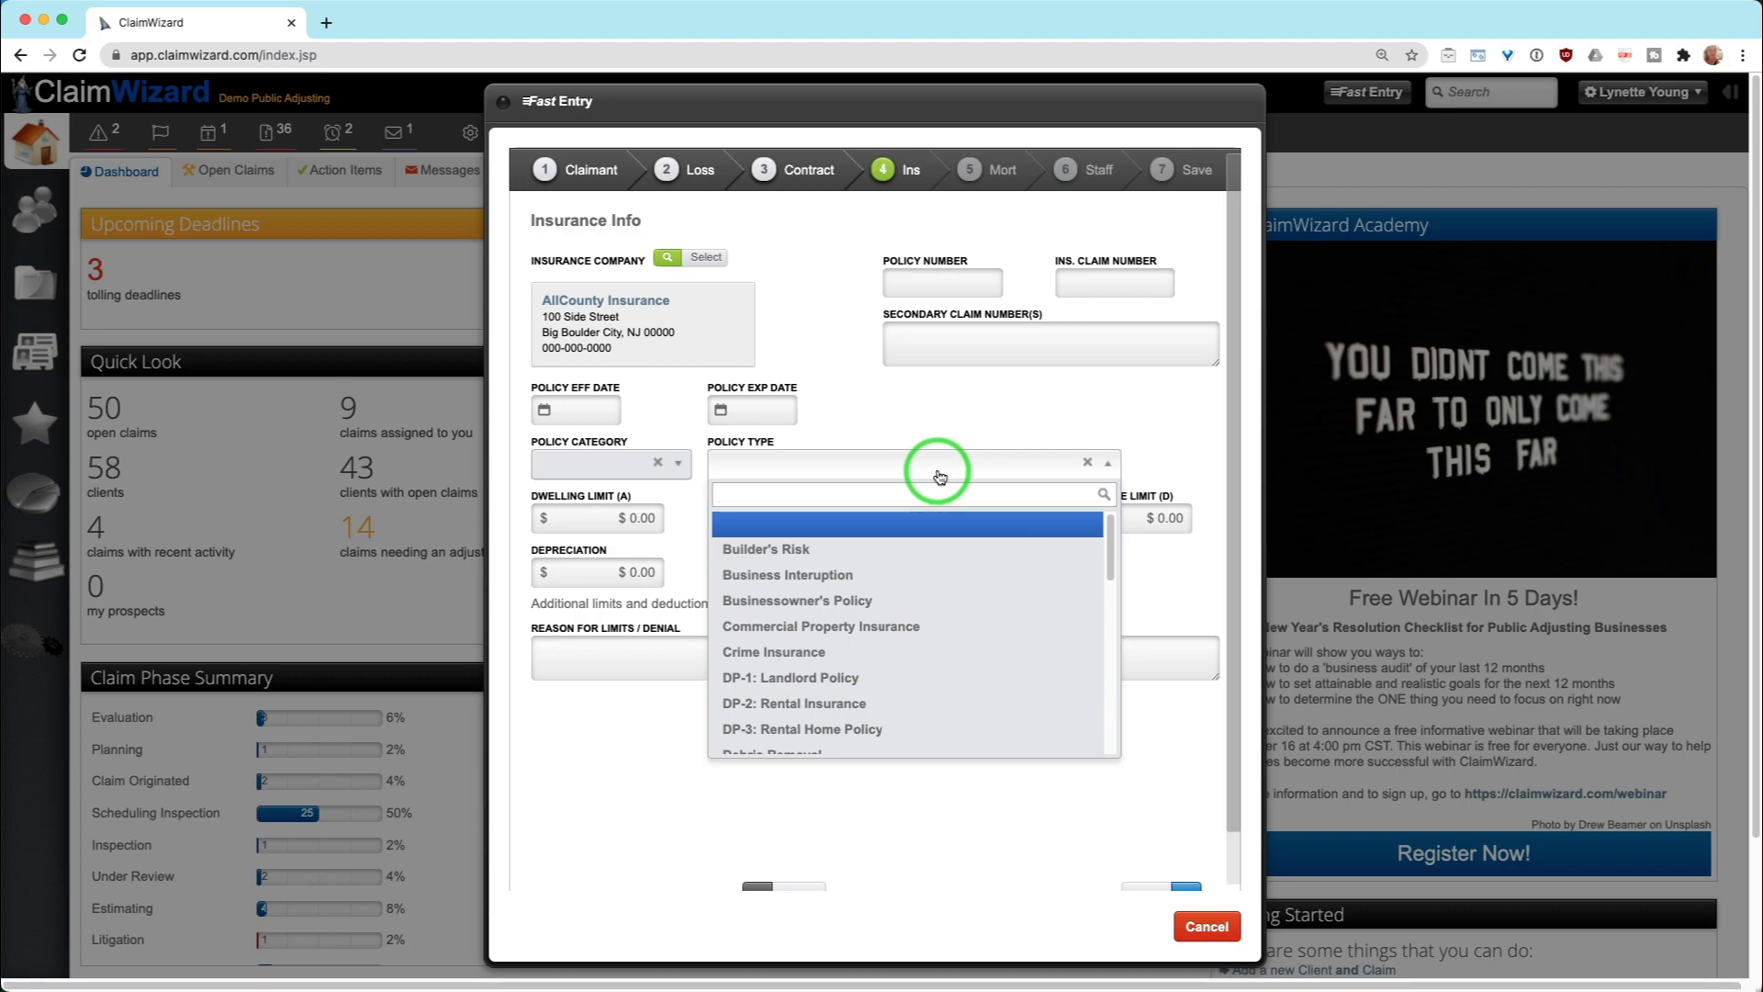
click(611, 468)
click(873, 657)
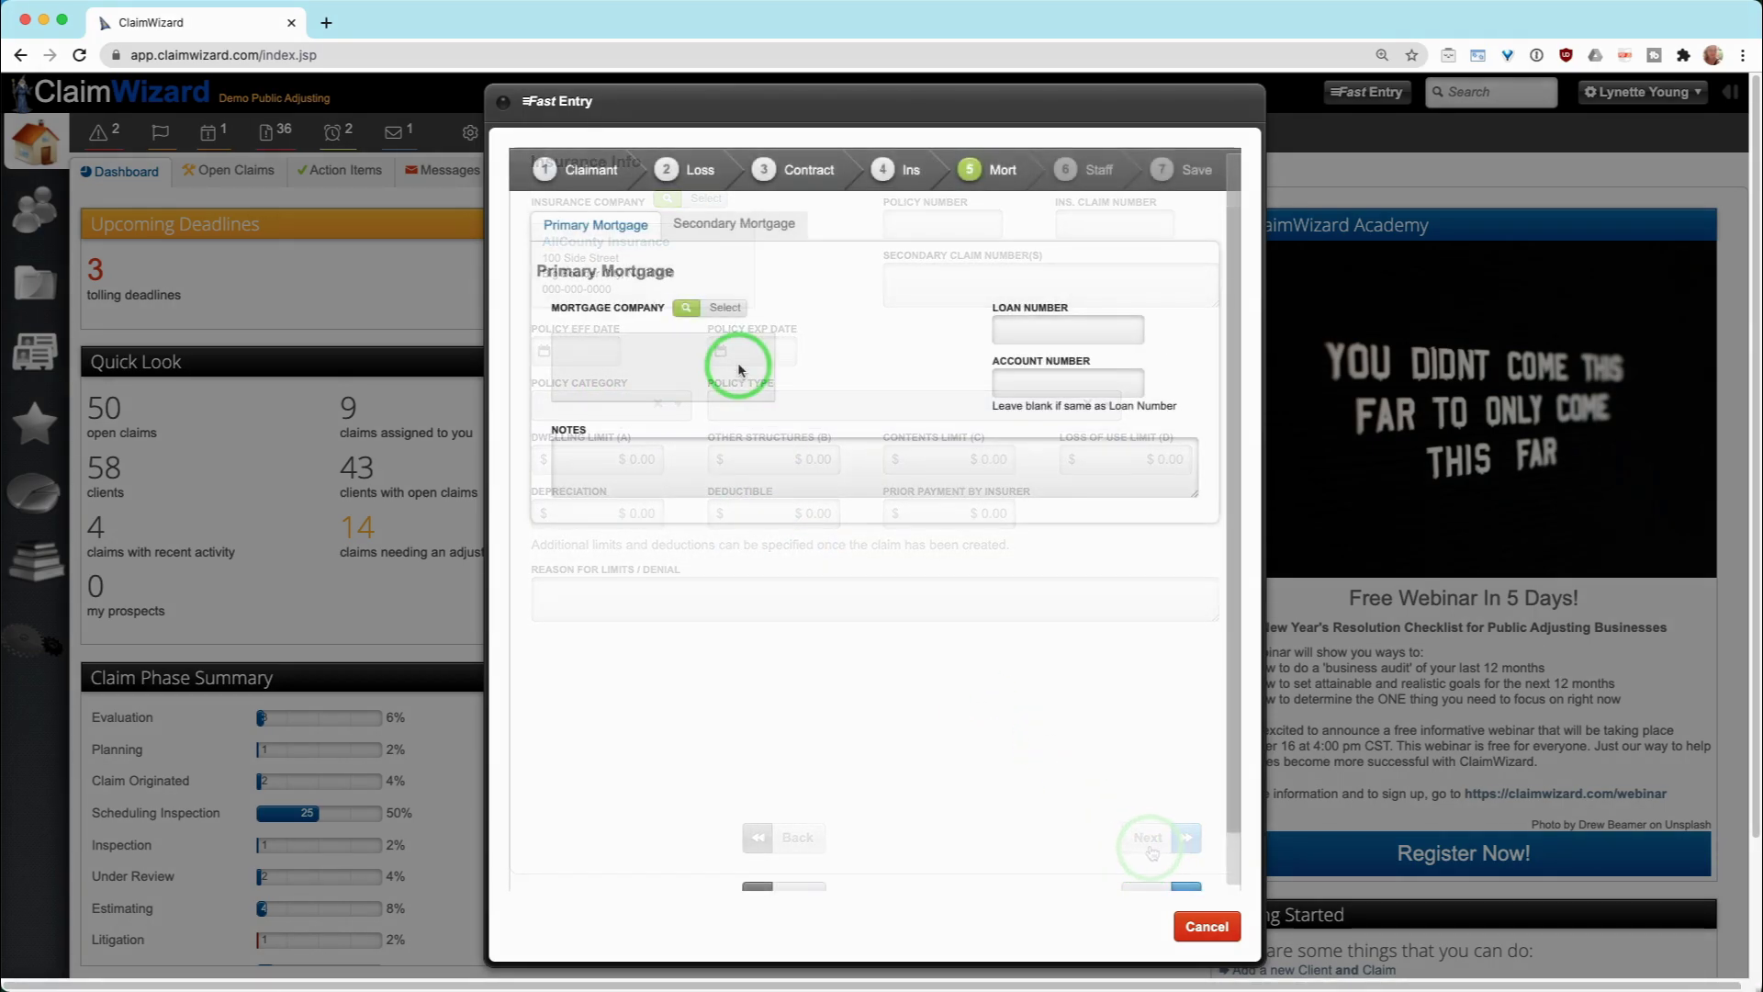
click(726, 314)
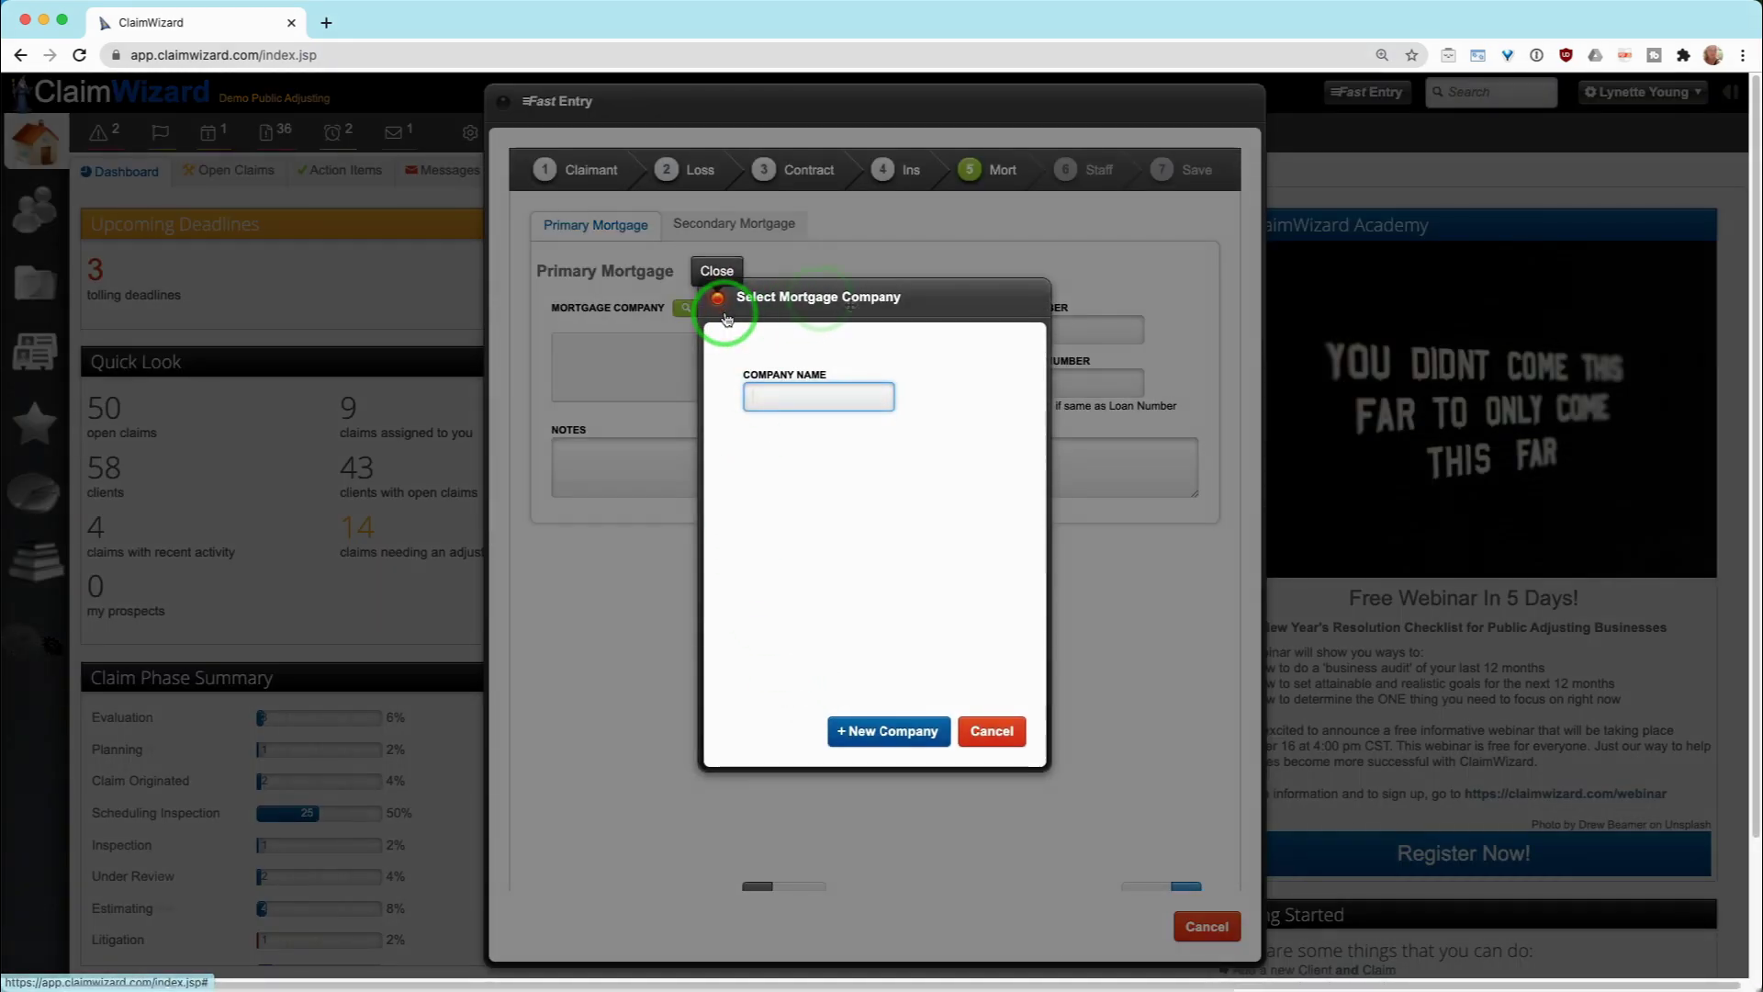
click(889, 735)
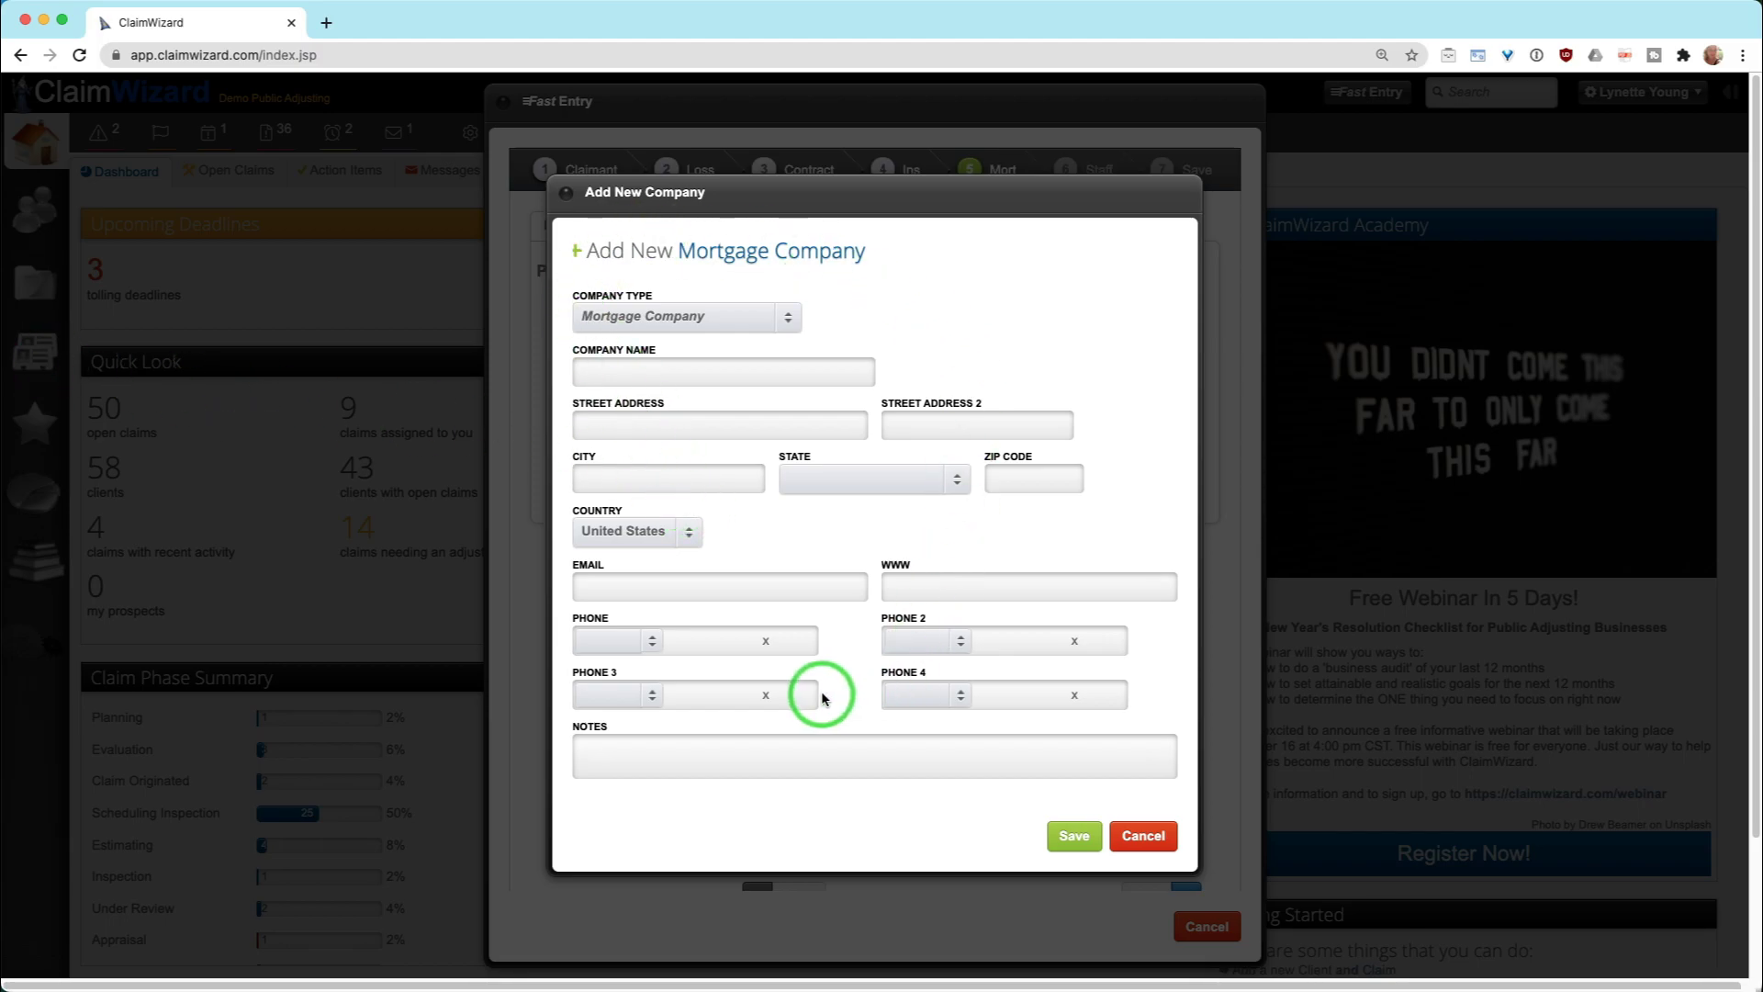
click(1142, 837)
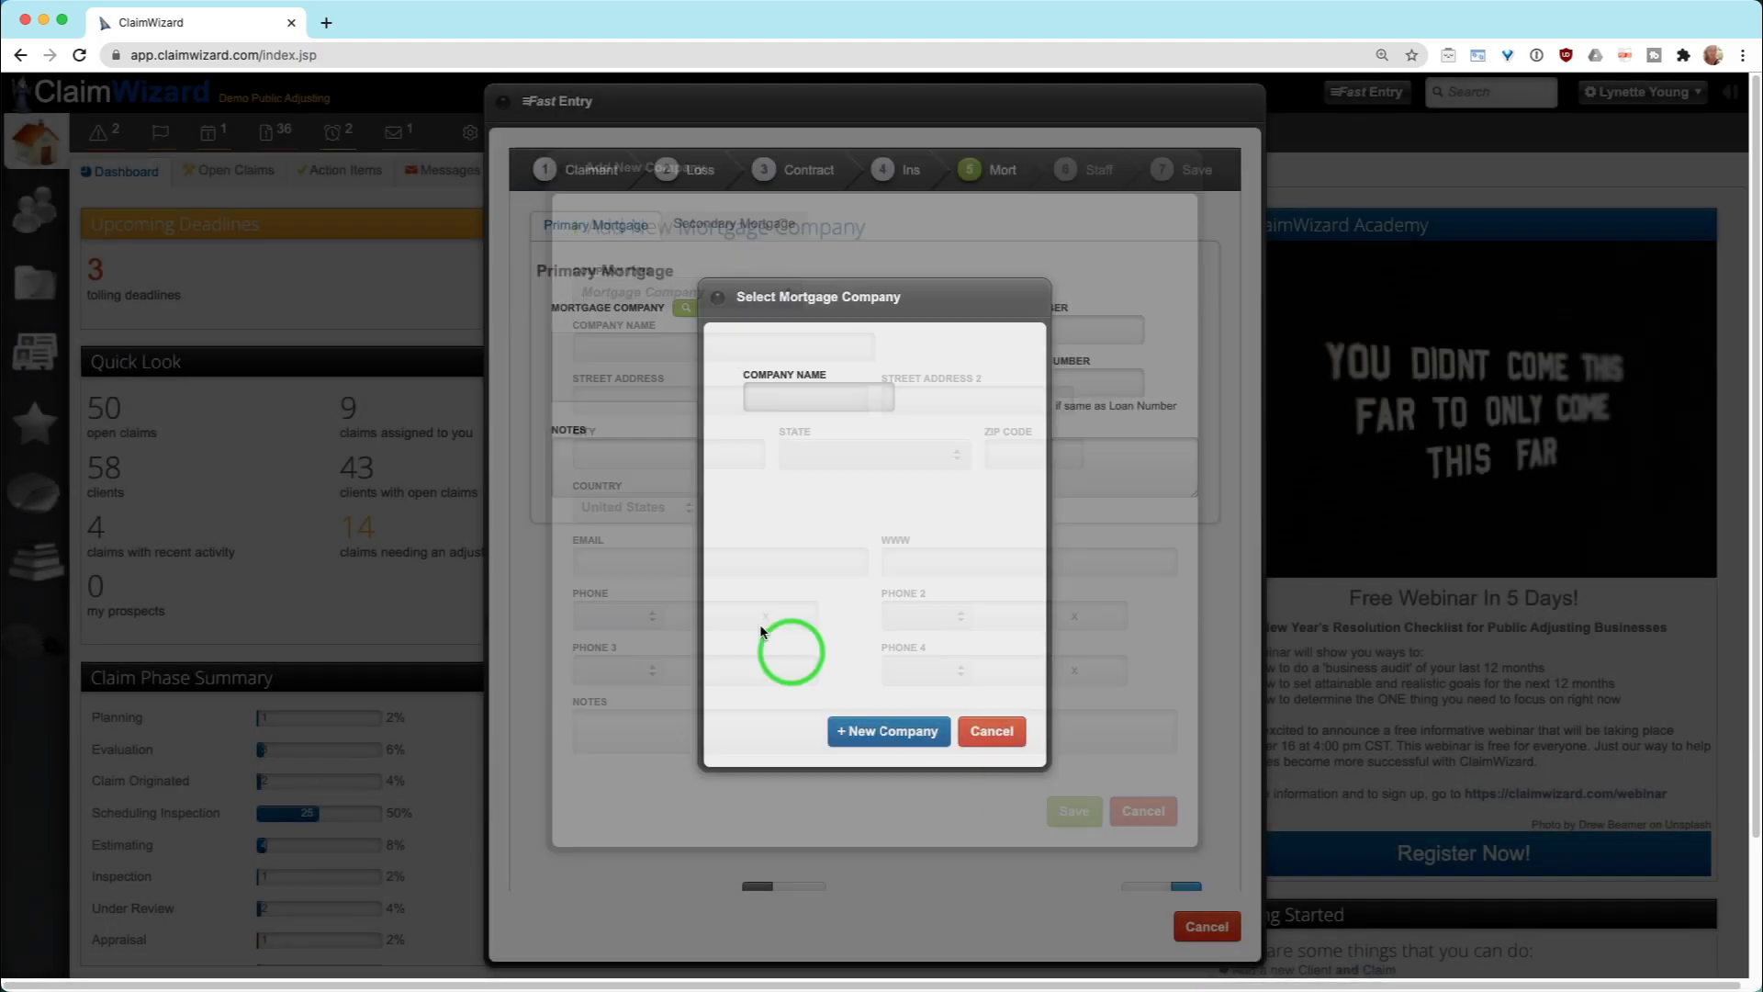
click(989, 735)
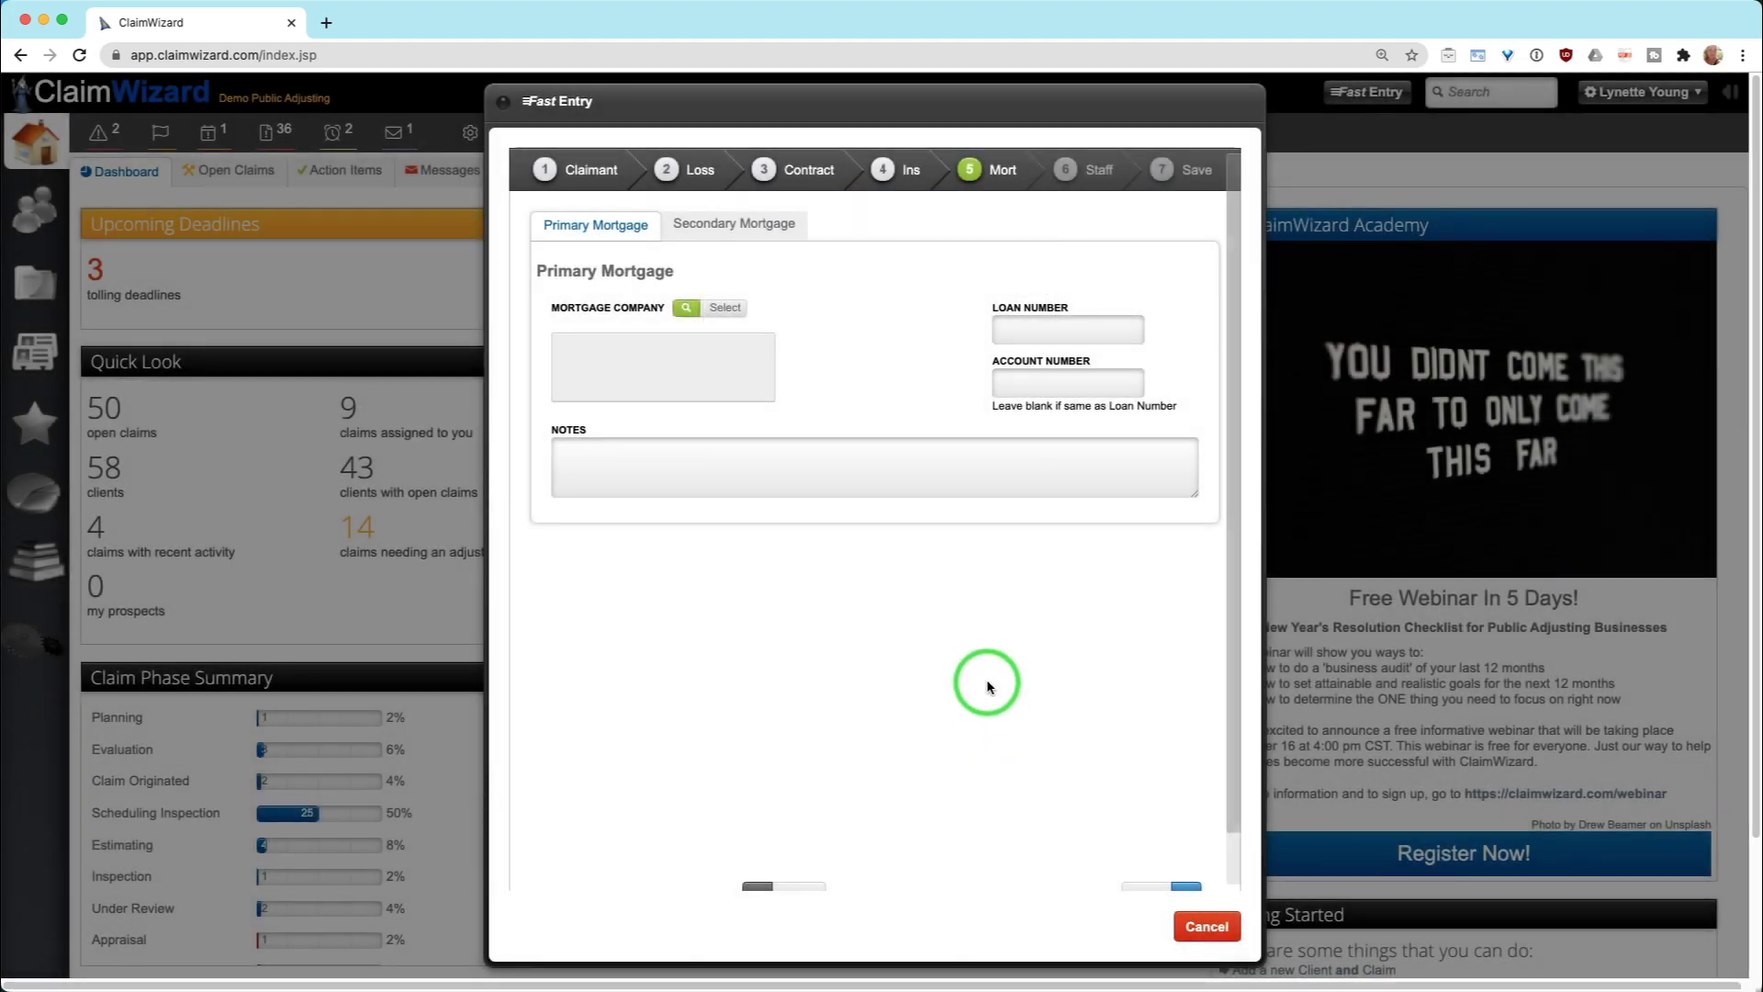
Assign an Adjuster with a person to each of the first two staff slots
click(1156, 843)
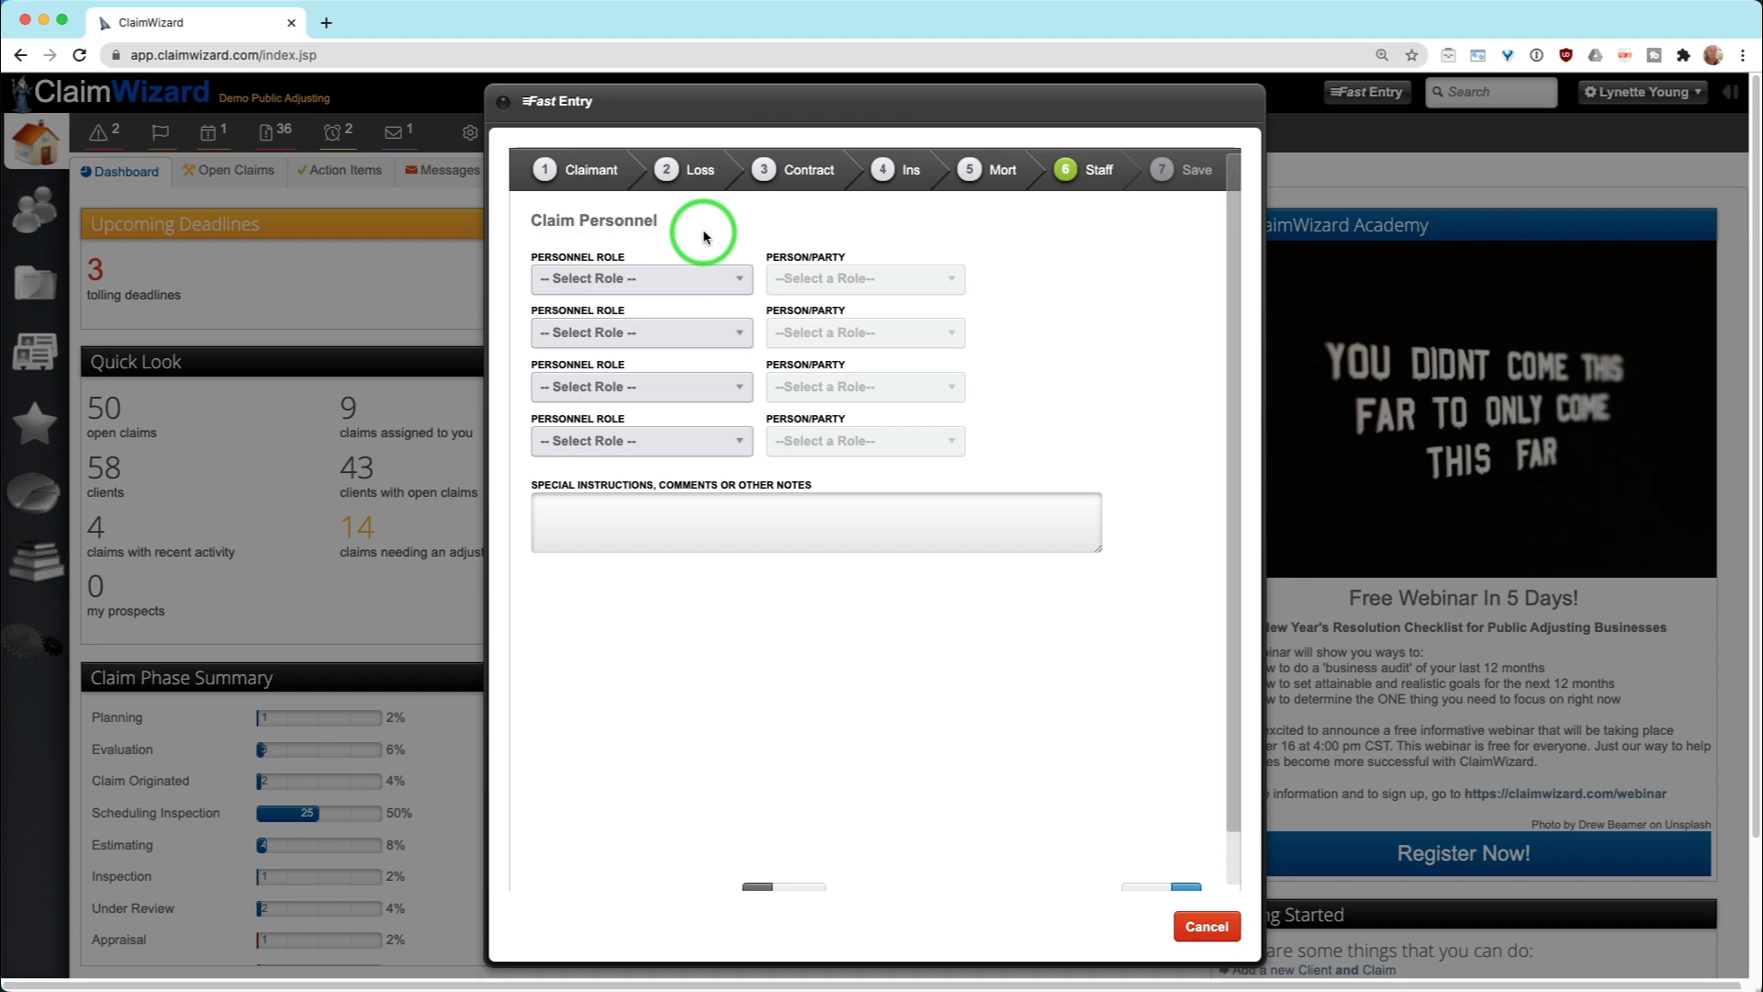
click(677, 279)
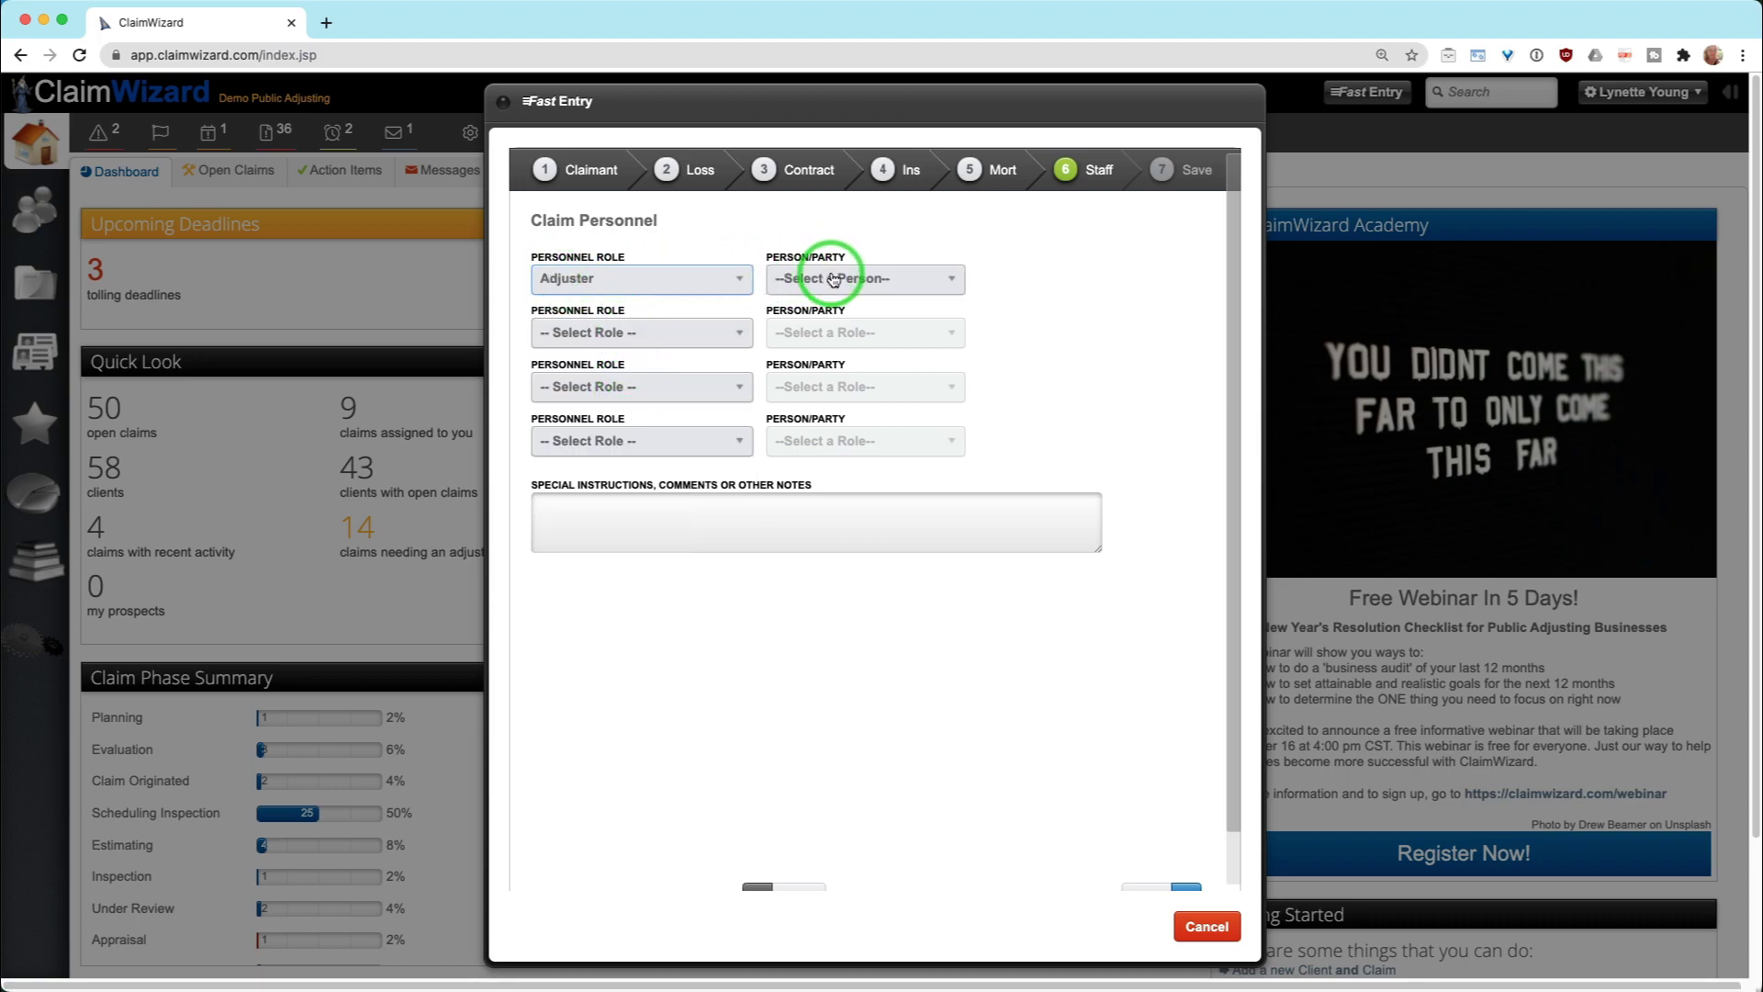
click(833, 279)
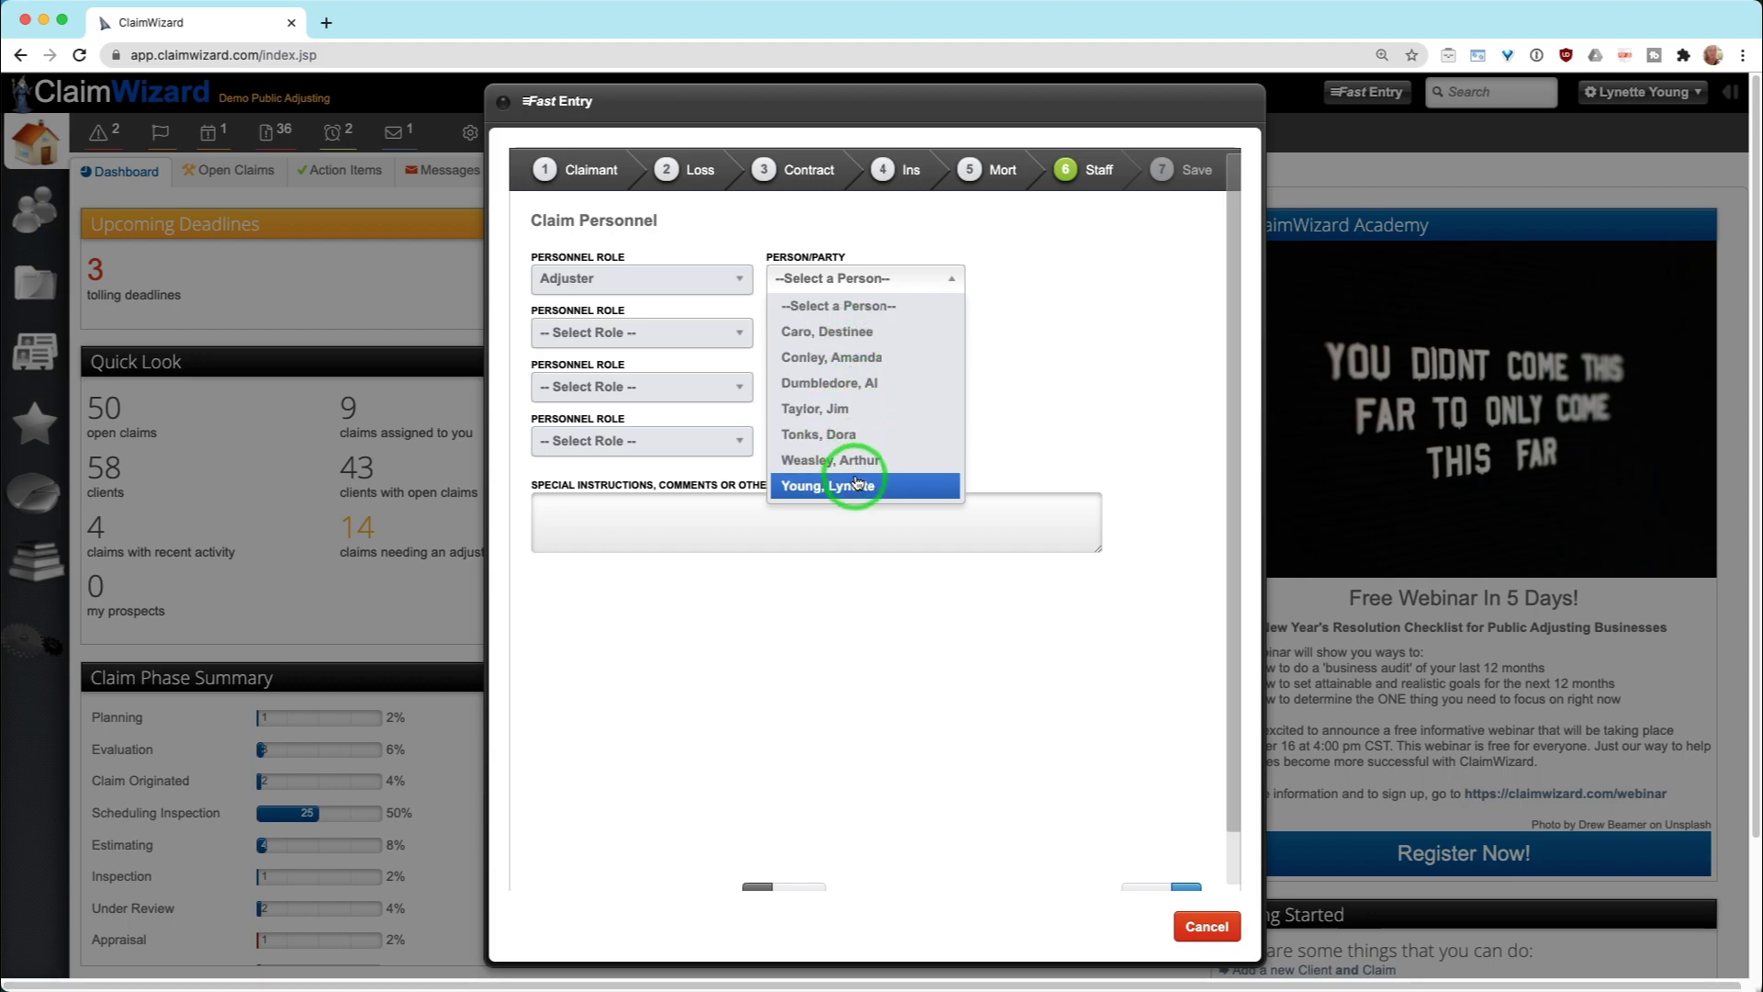
click(846, 382)
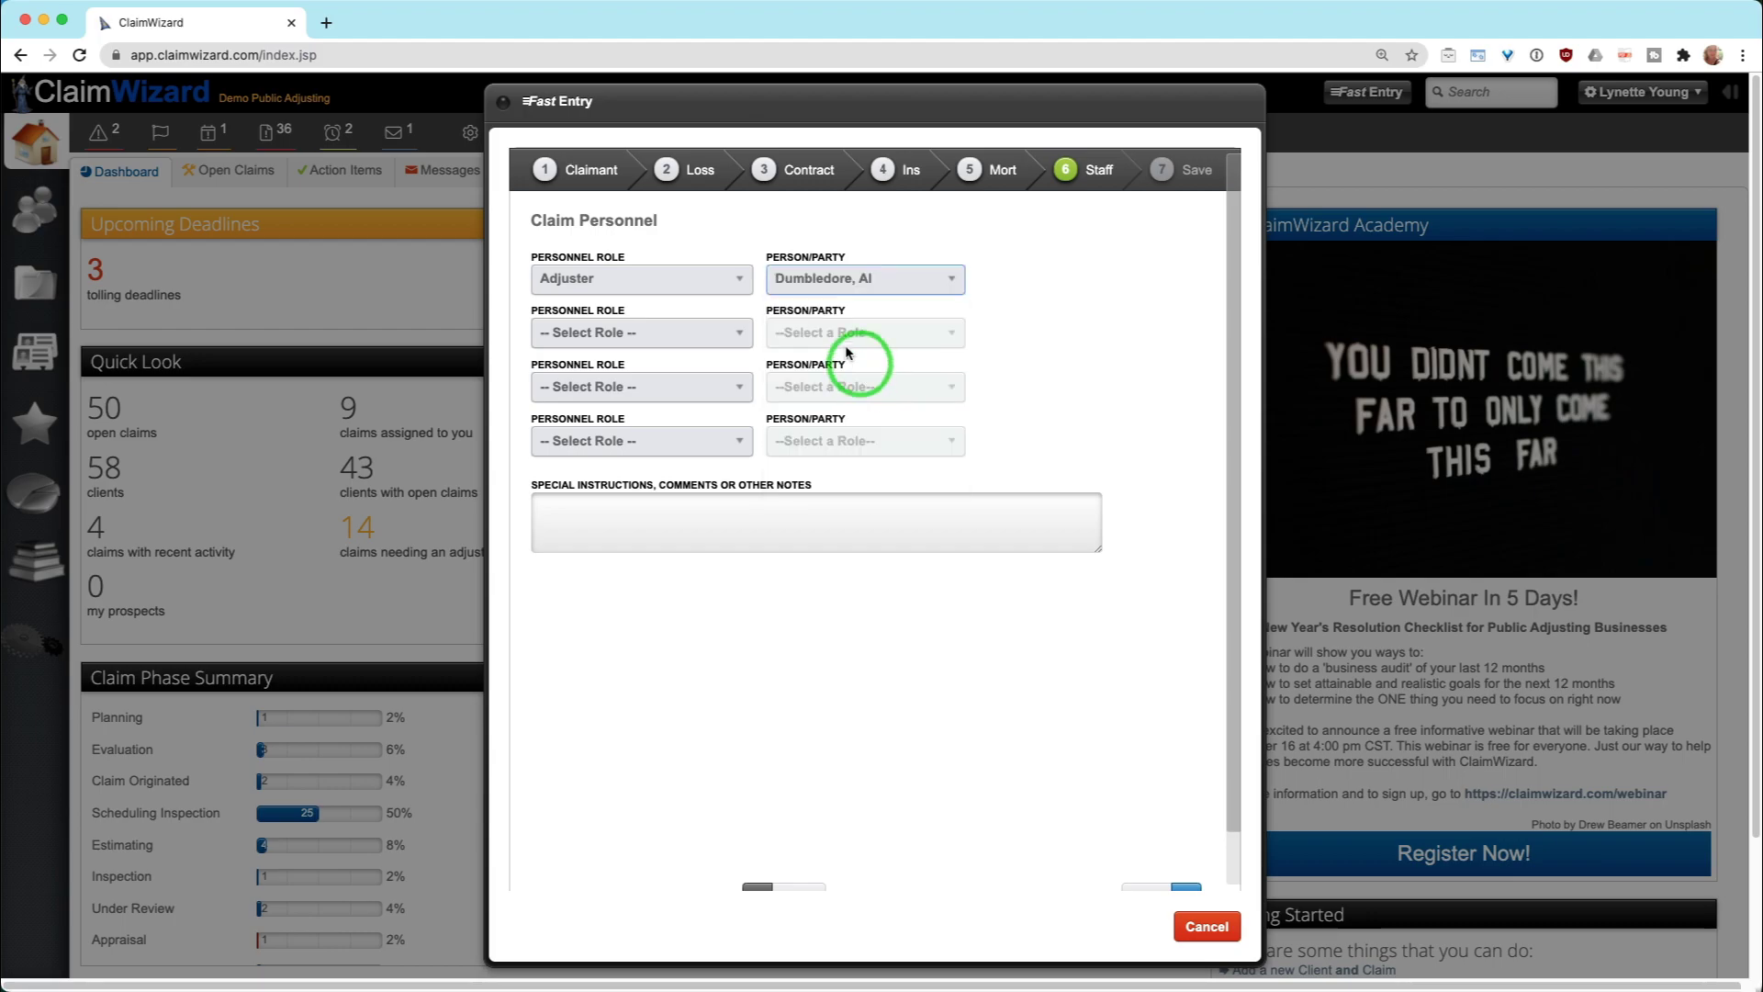
click(642, 333)
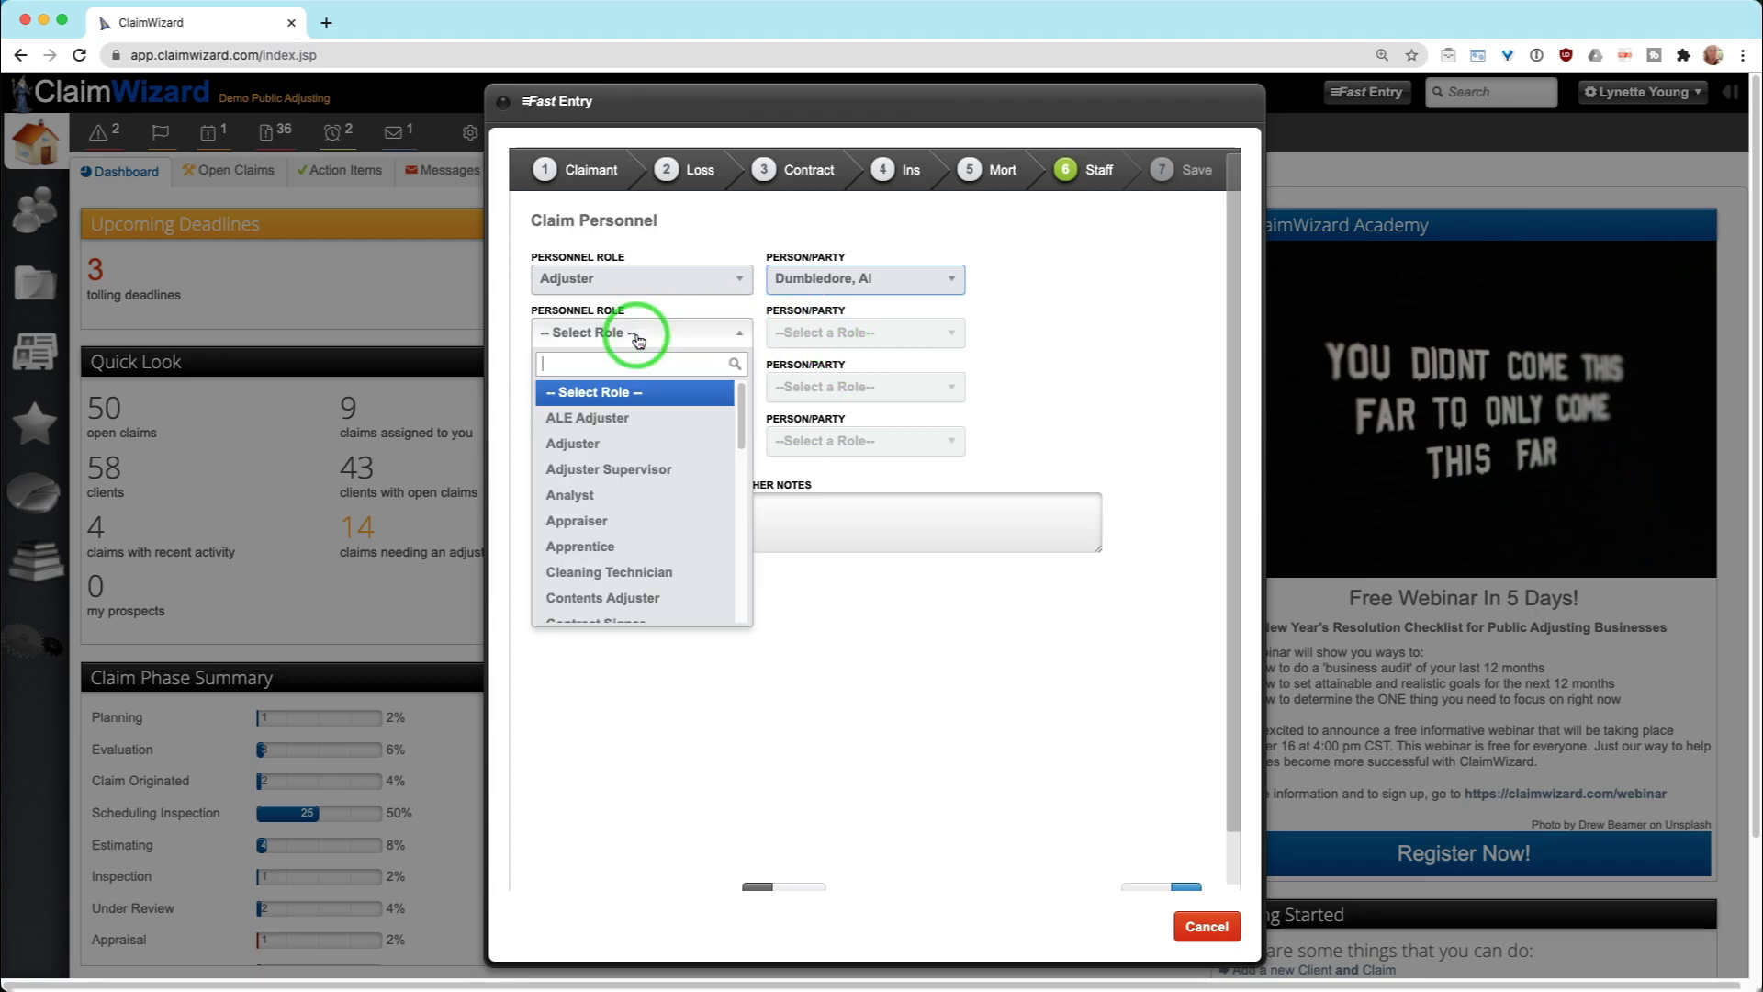
click(635, 450)
click(841, 333)
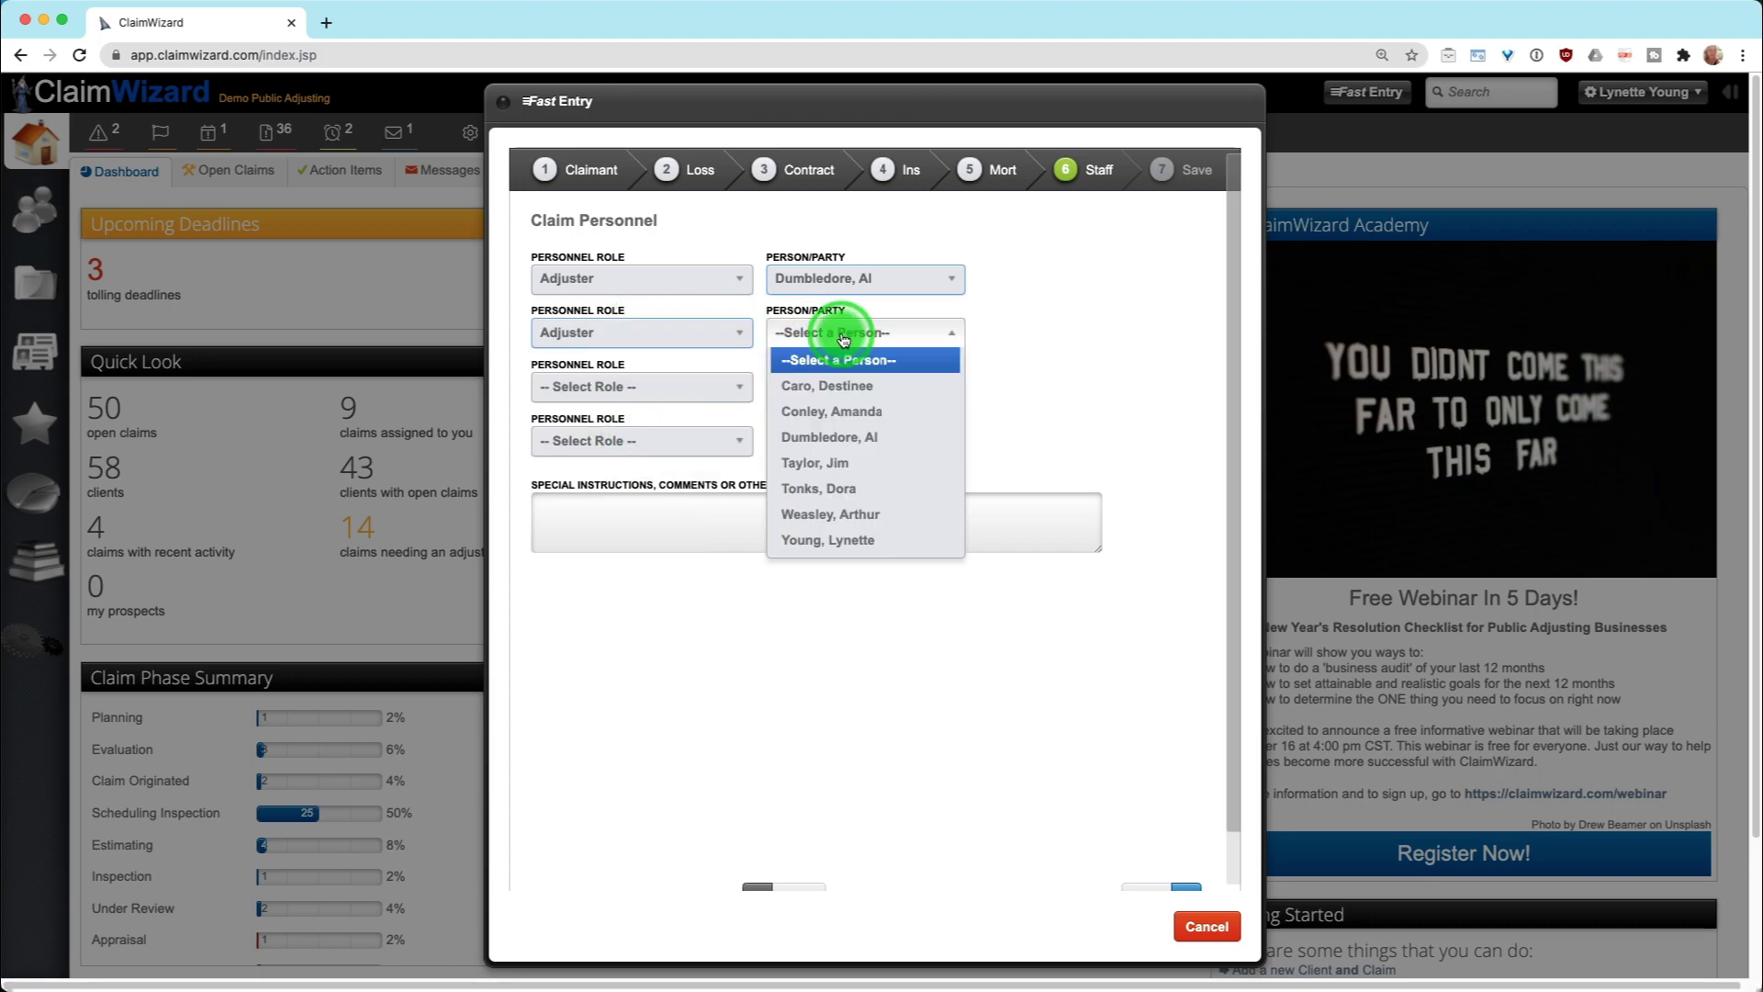
click(864, 517)
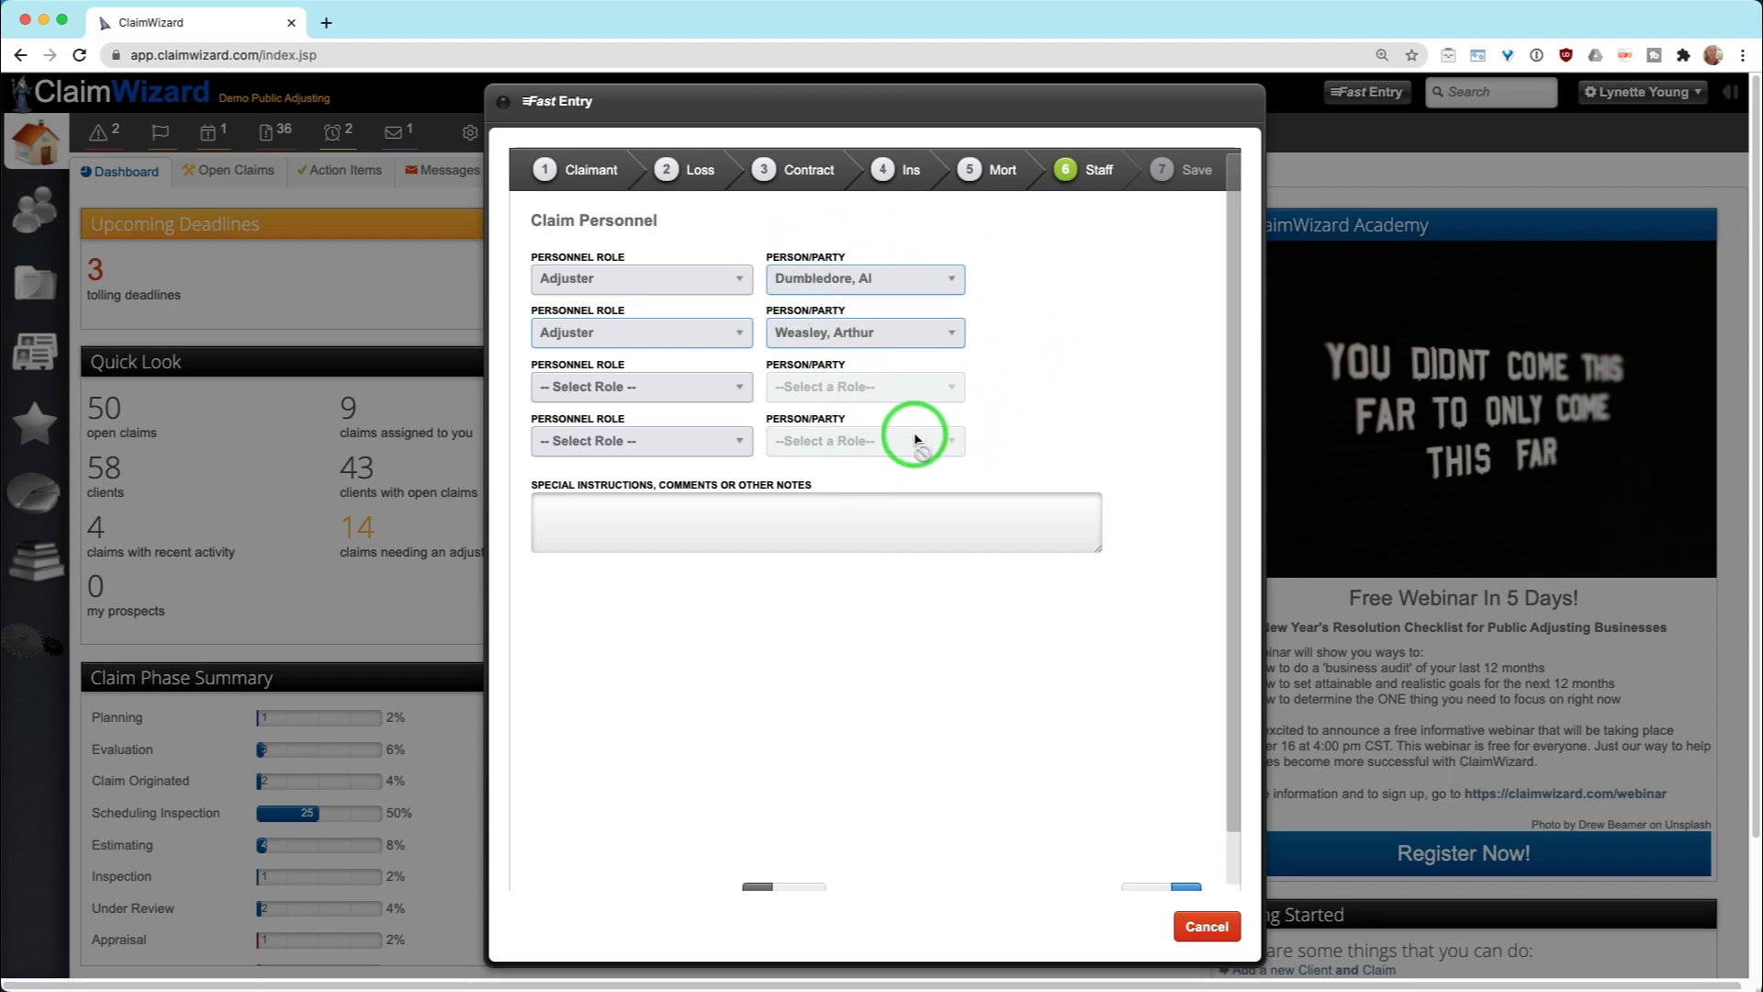
Make the third slot Apprentice with the only available person, and reset the fourth role to unassigned
click(634, 386)
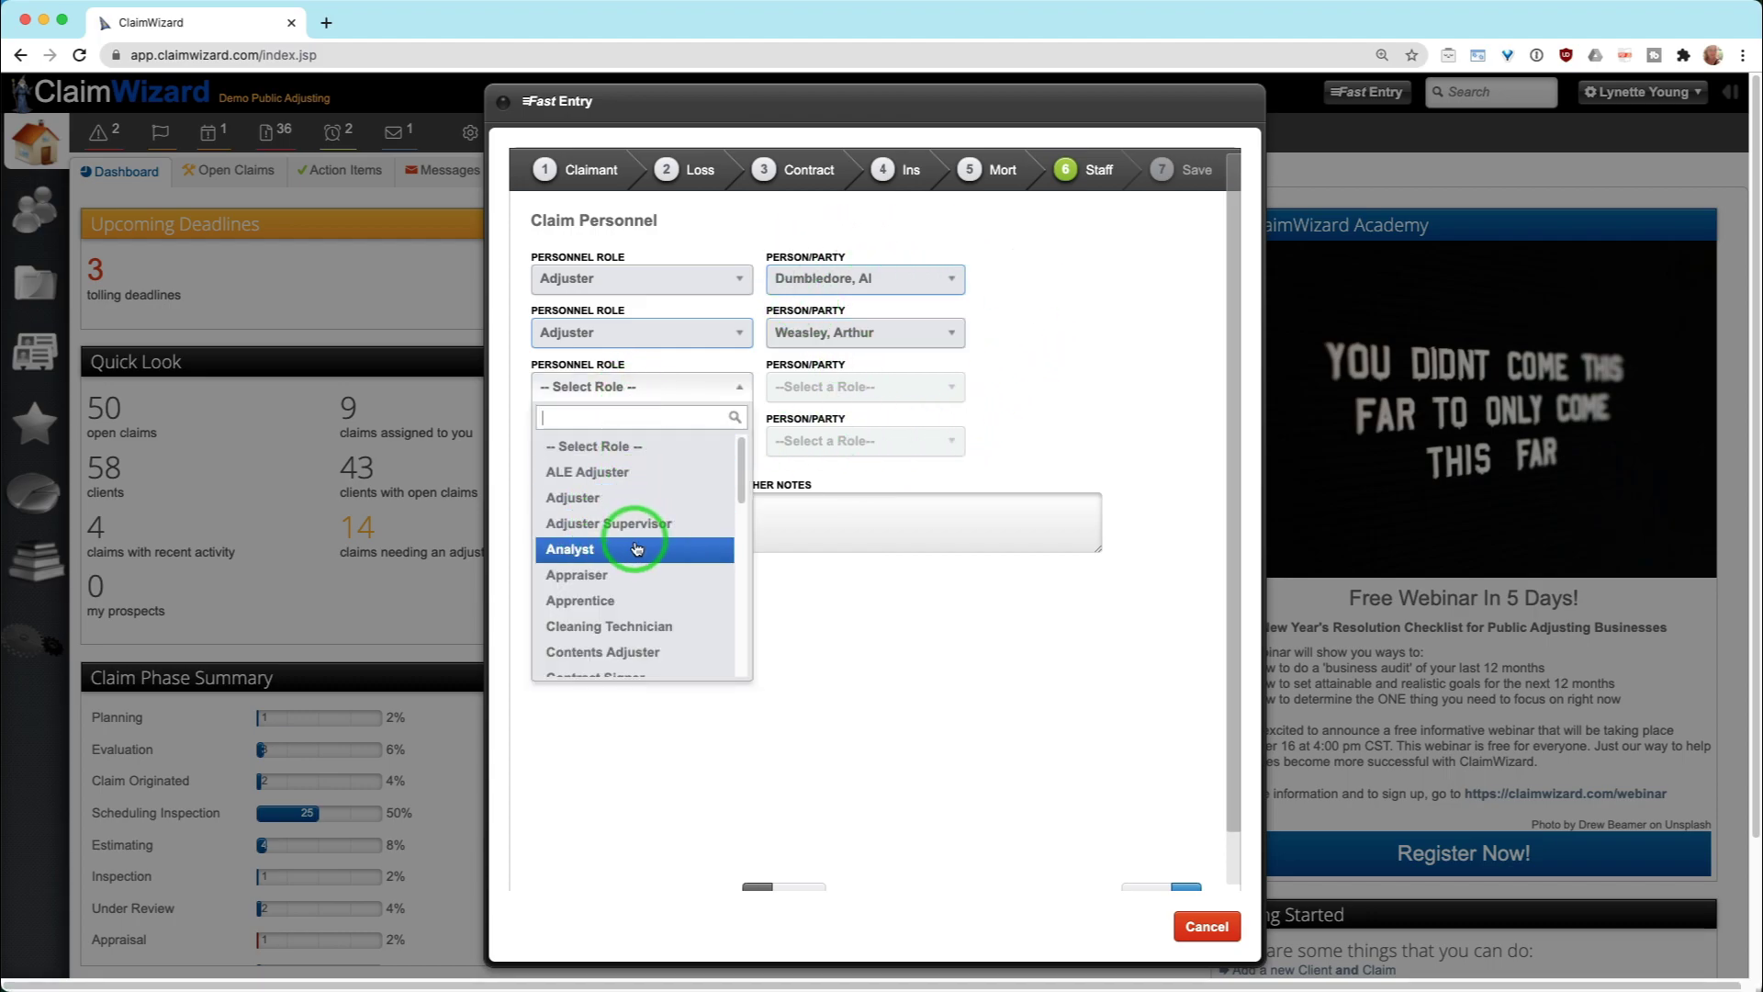
click(632, 601)
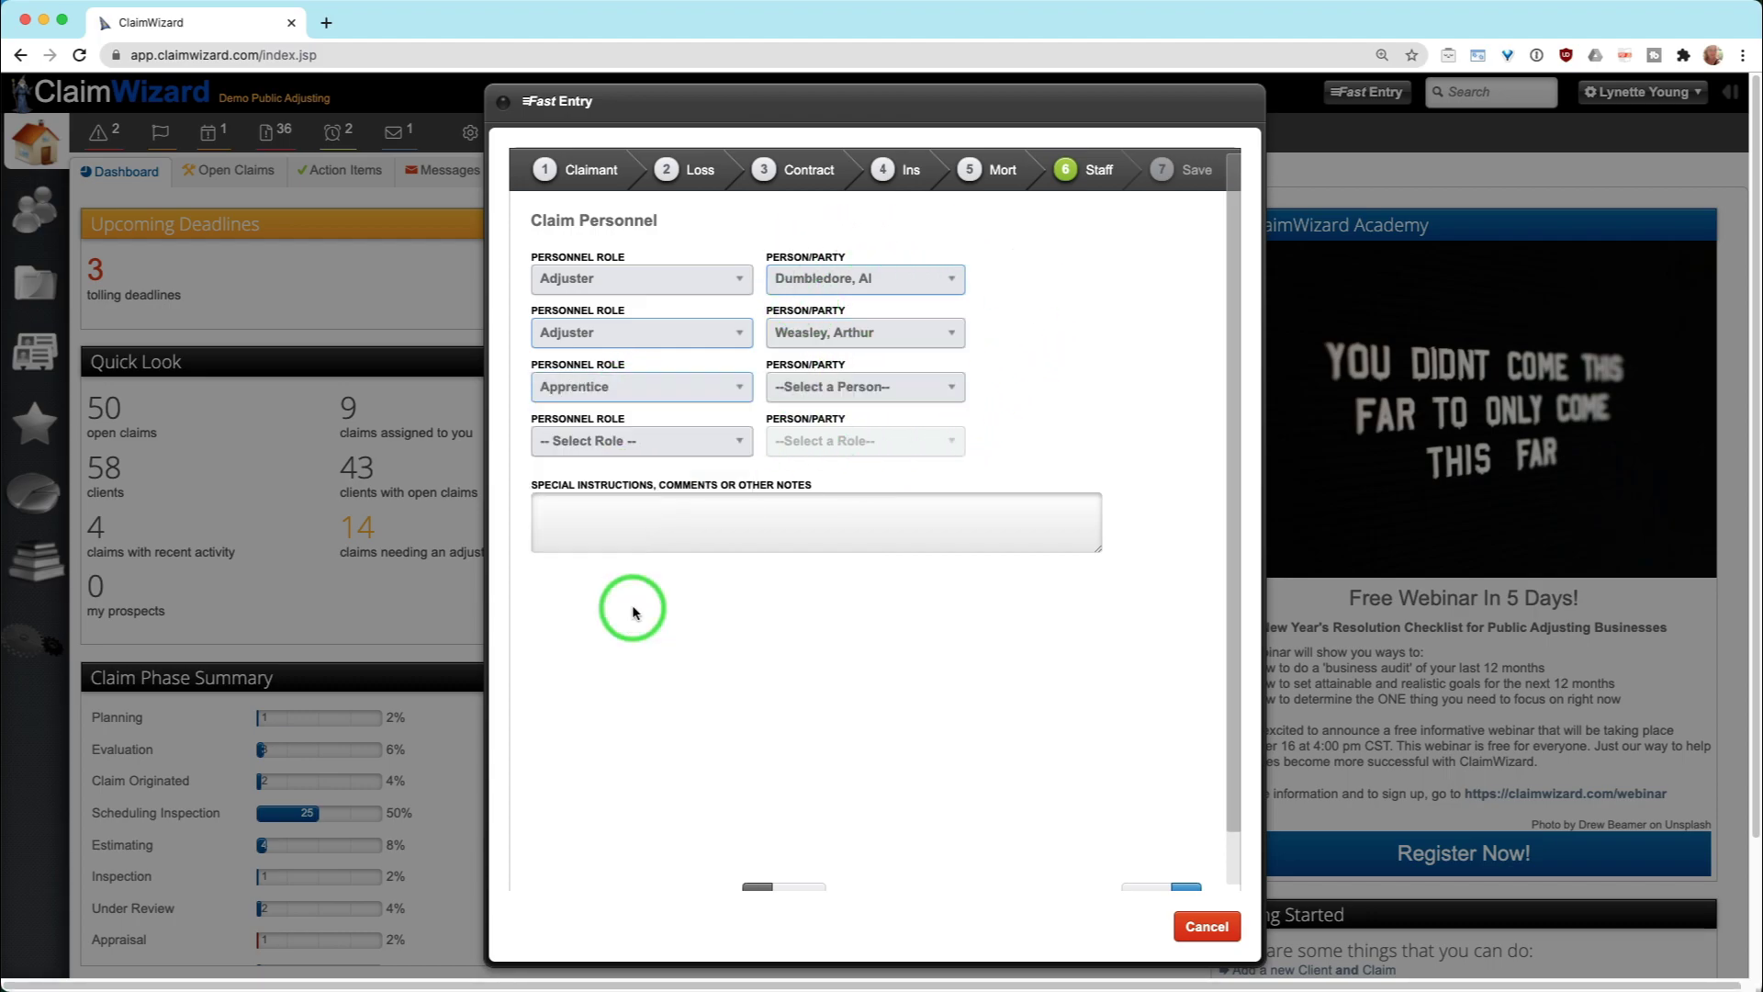
click(854, 384)
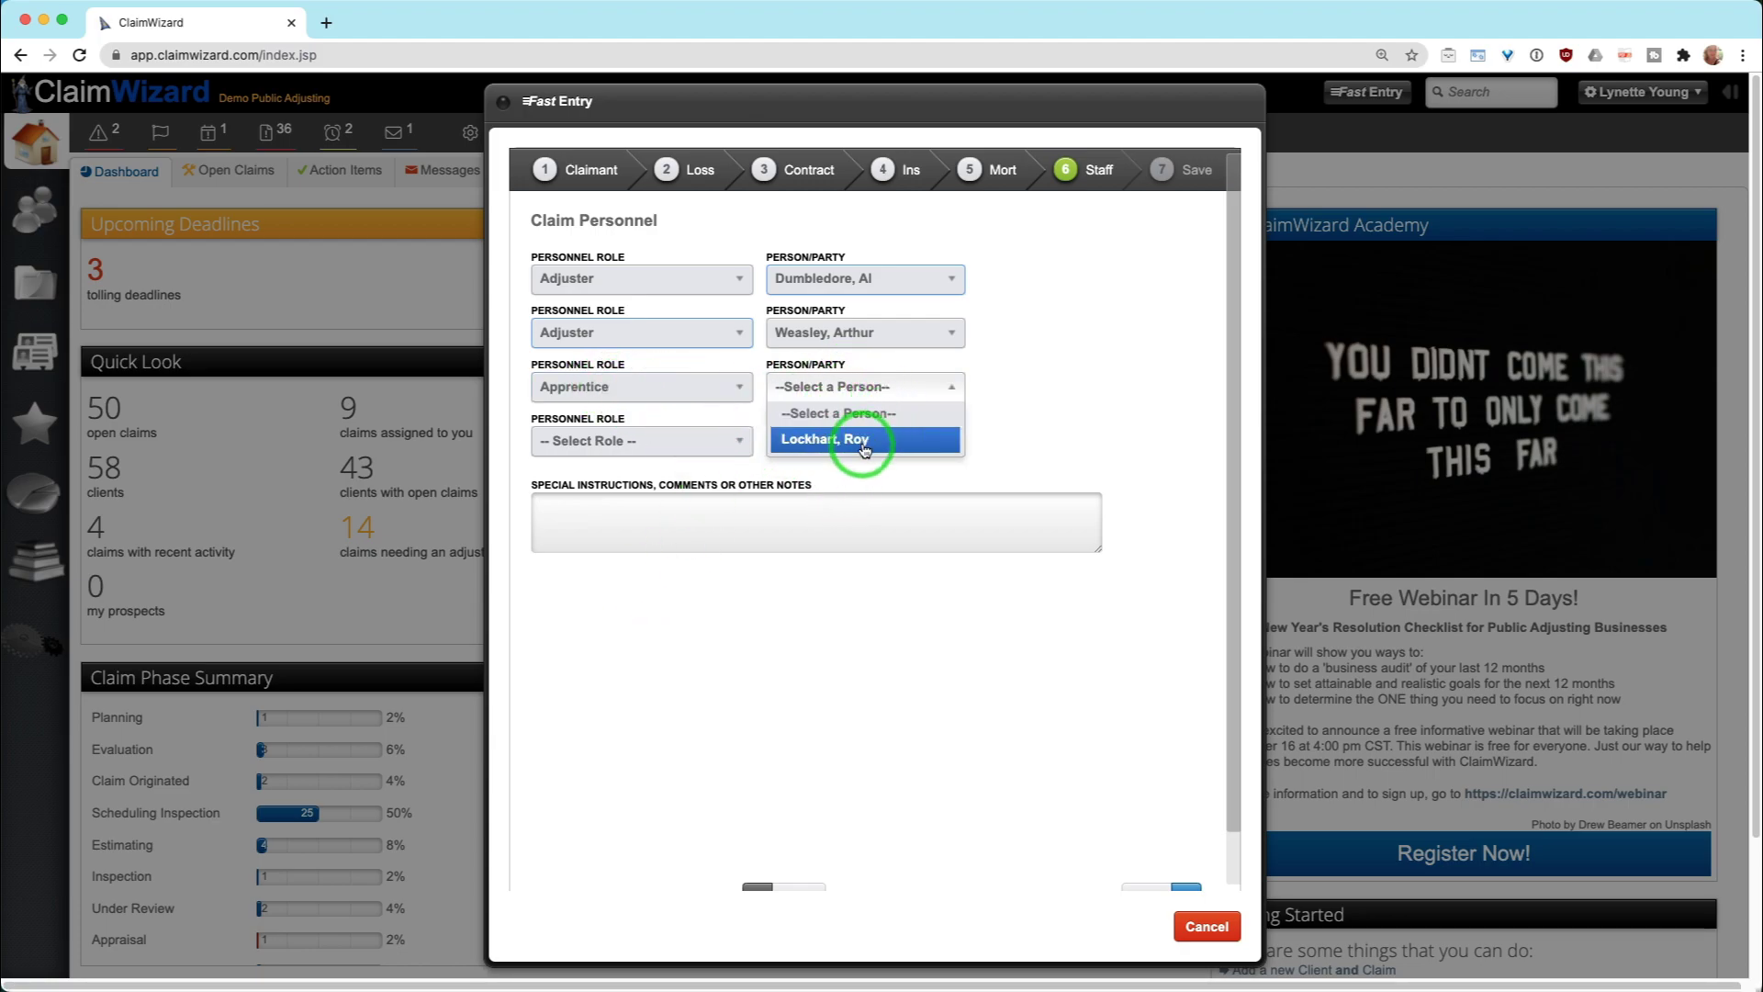
click(818, 438)
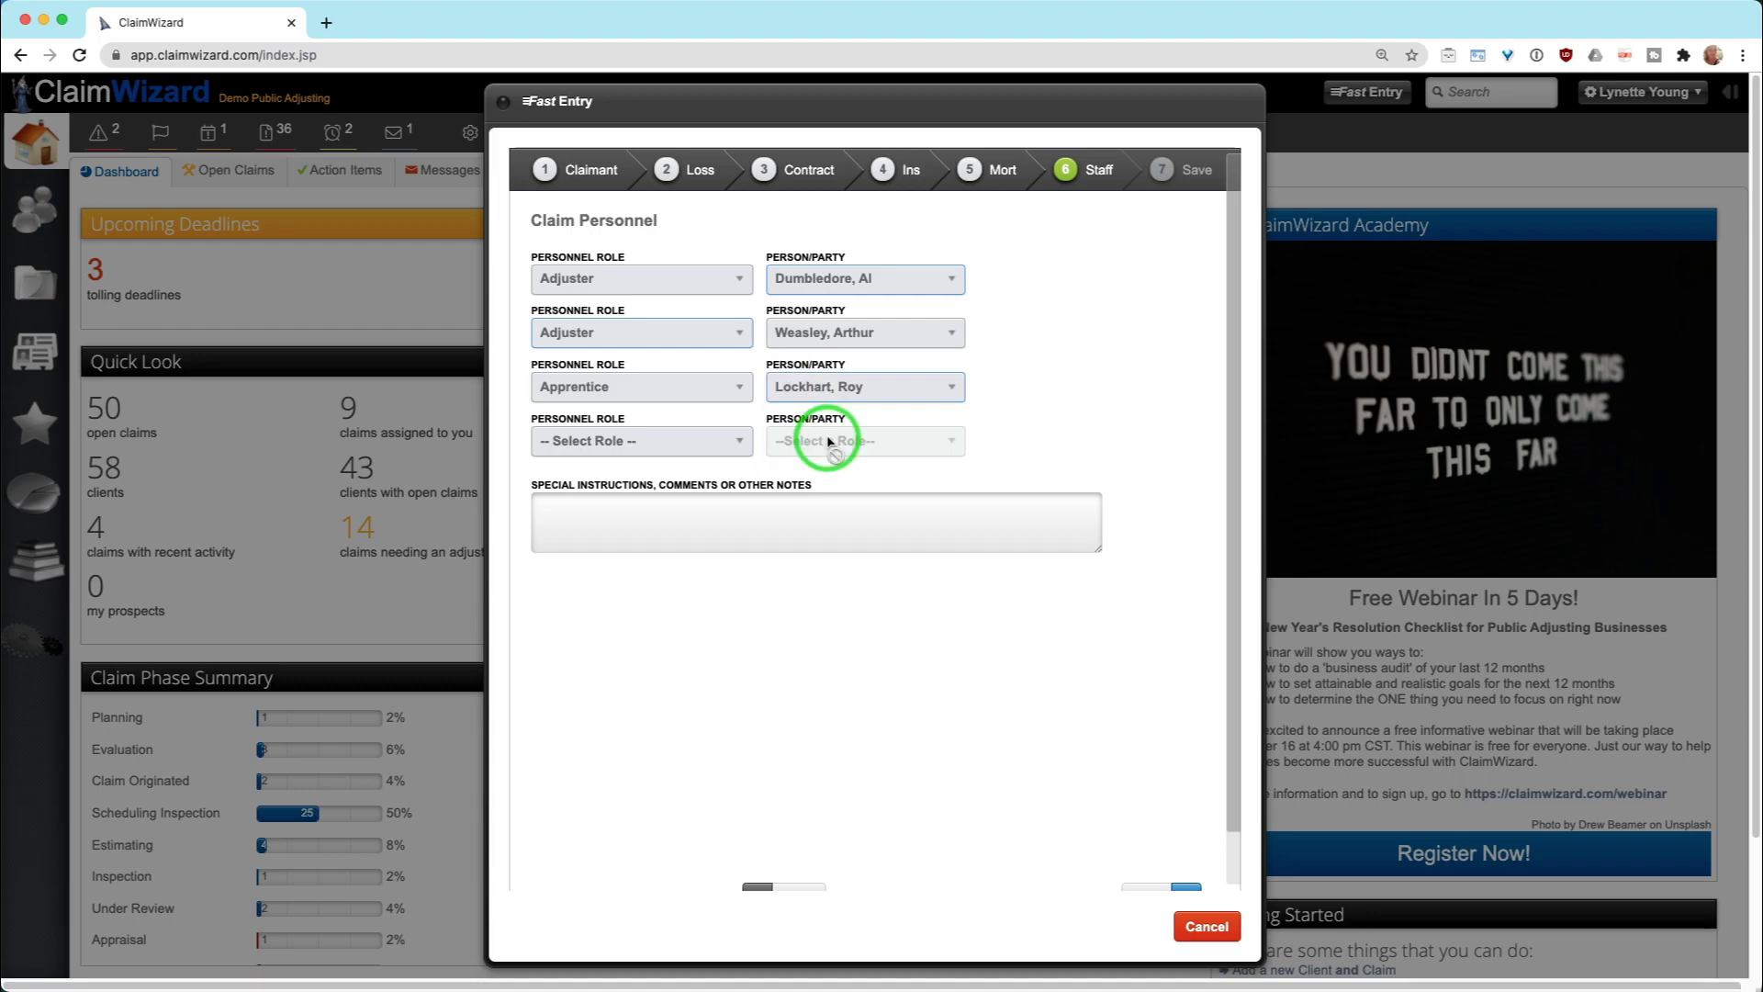
click(657, 446)
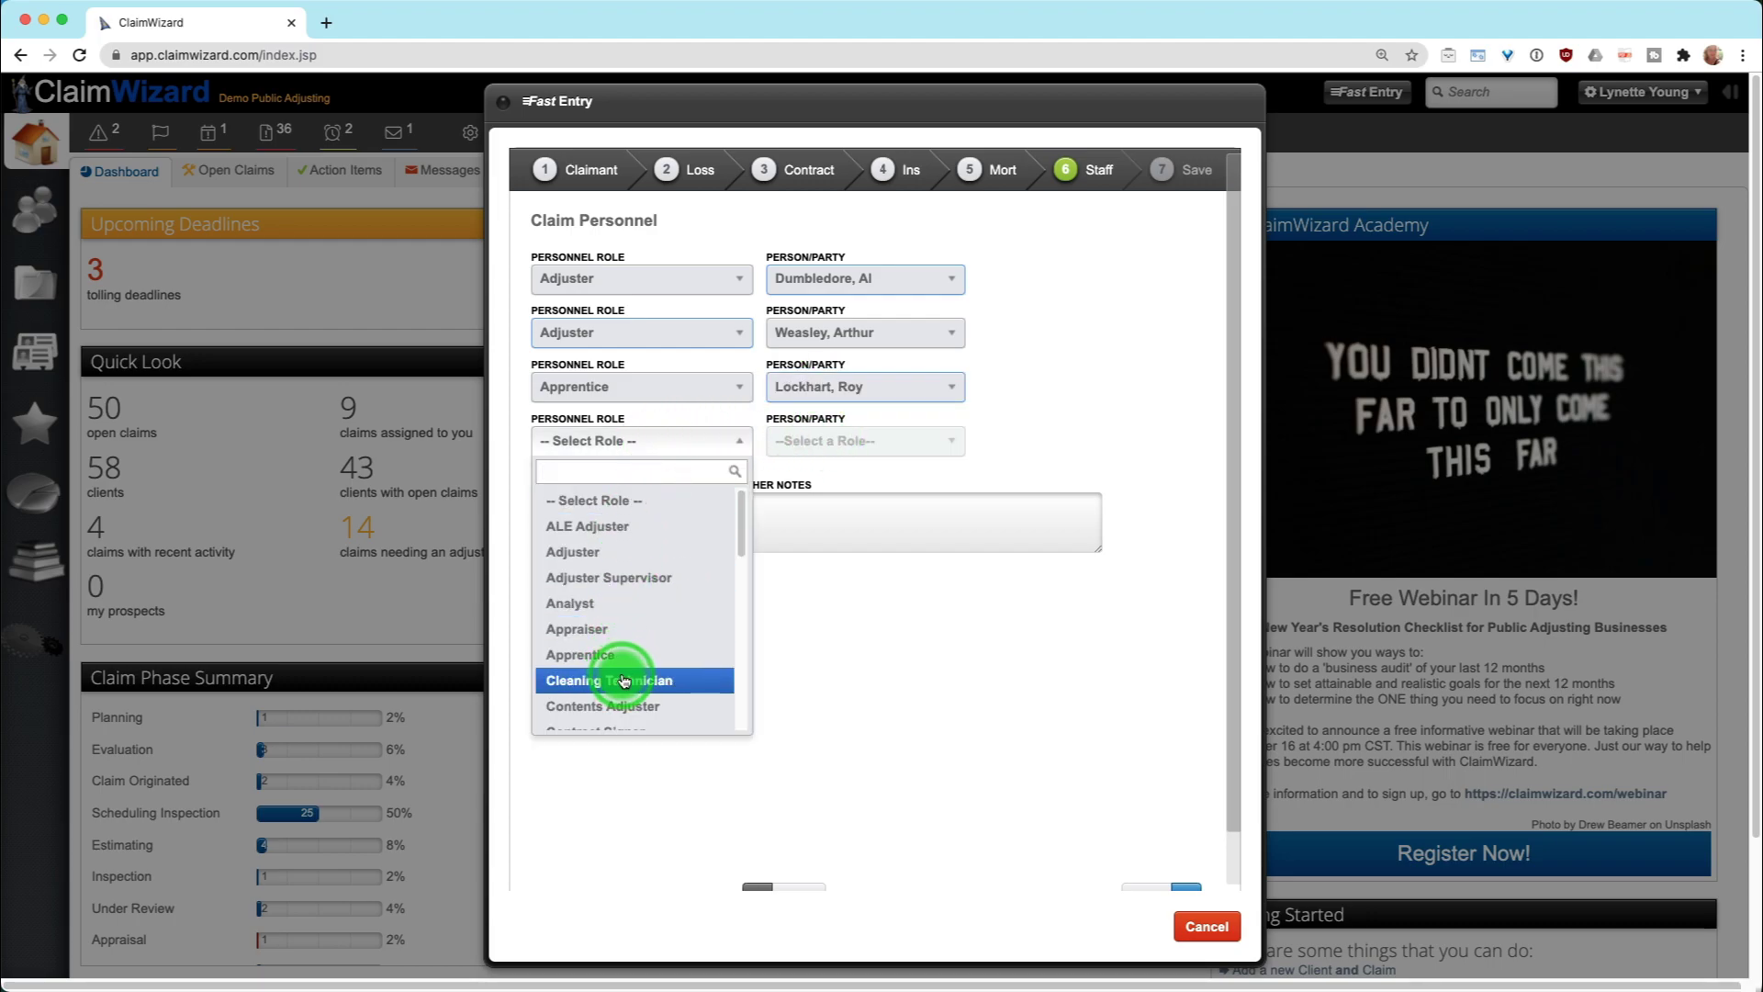
click(624, 681)
click(820, 443)
click(681, 450)
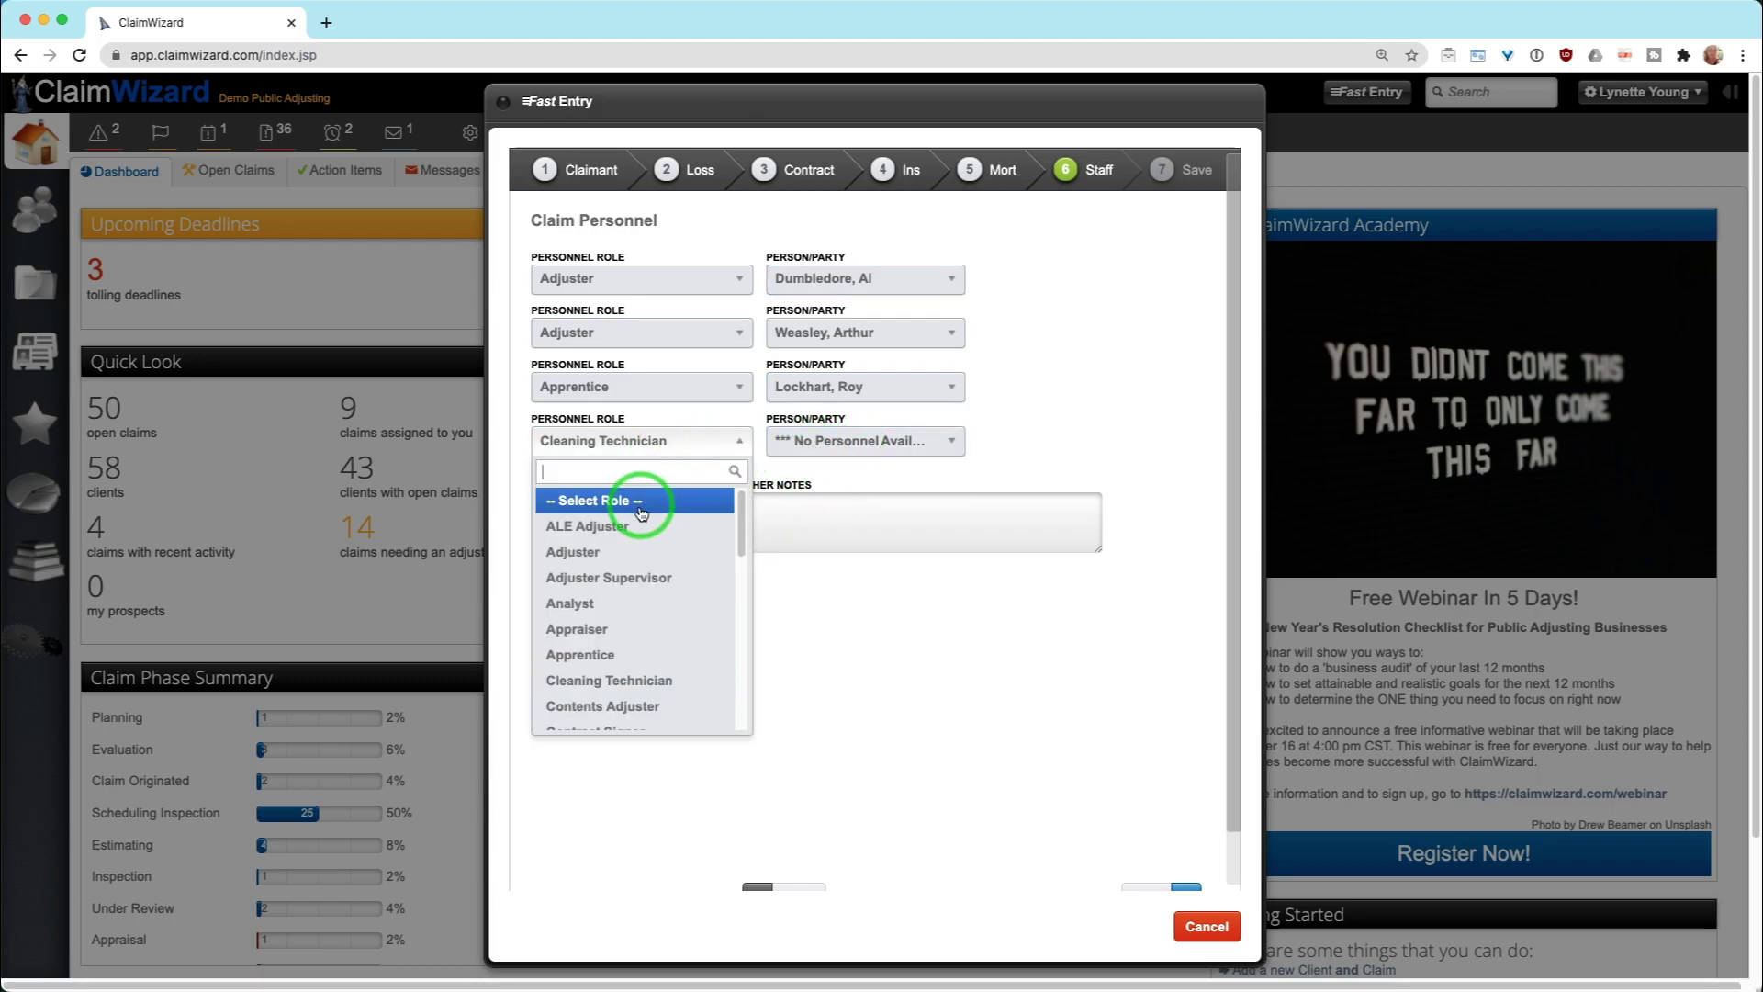
click(641, 512)
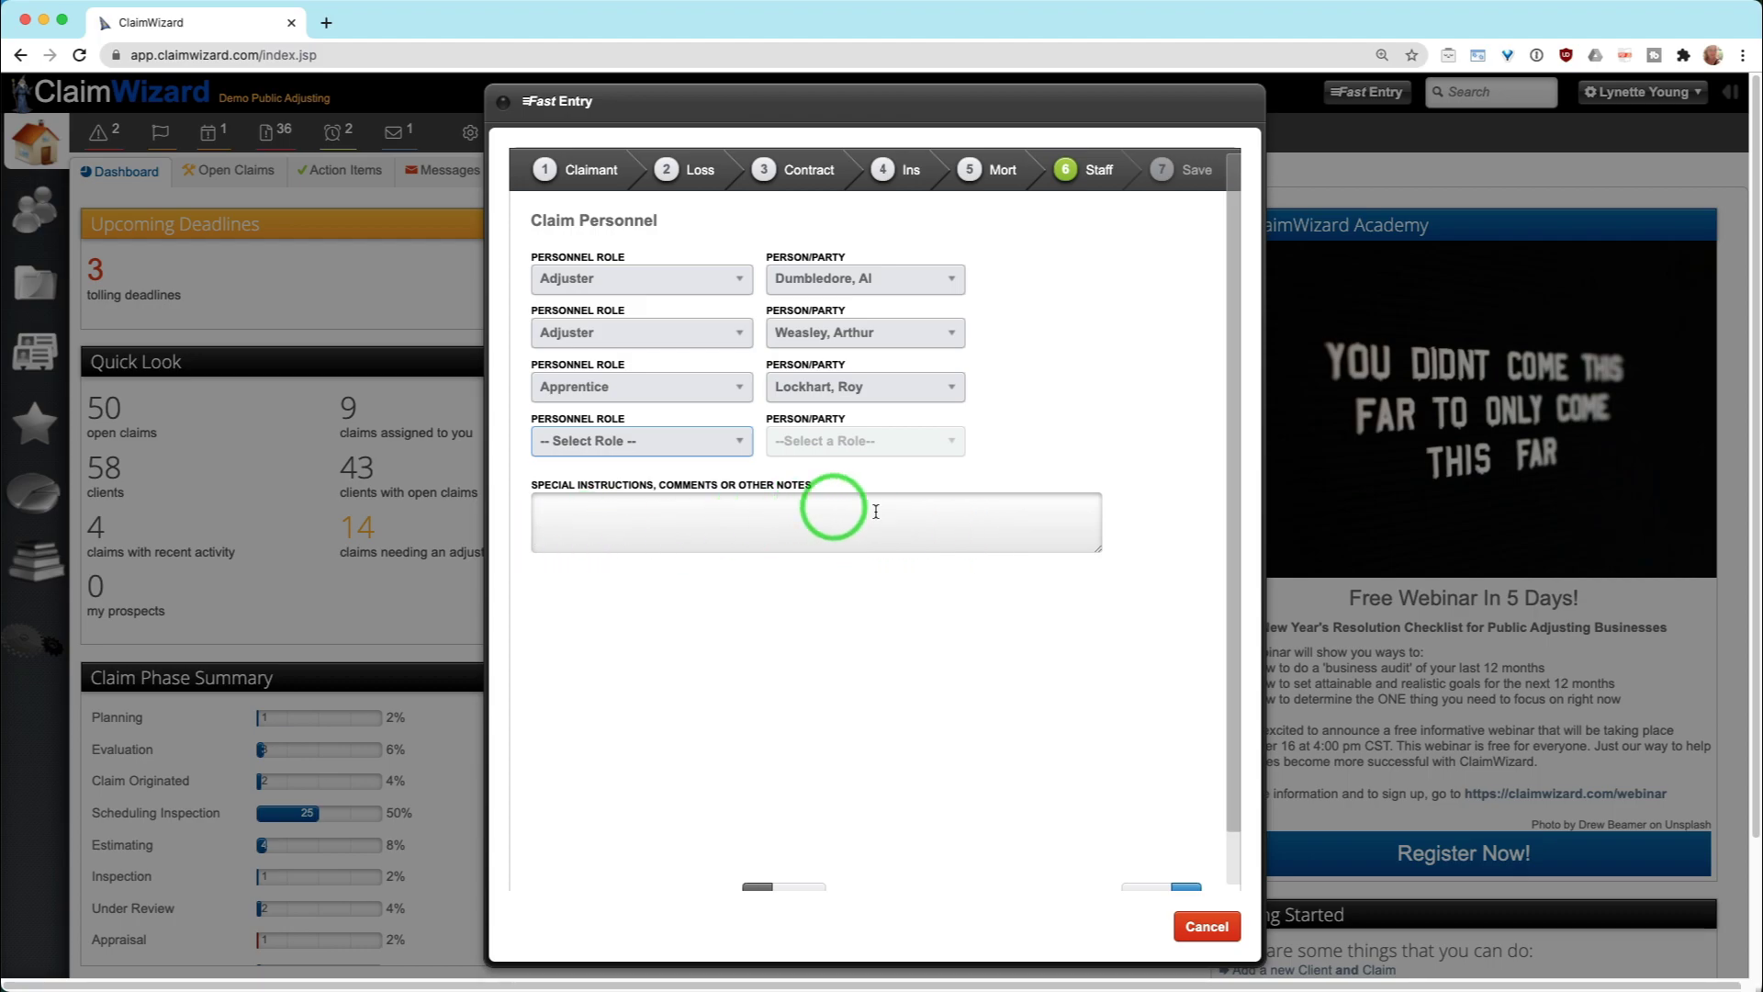
scroll(1133, 807, down, 2)
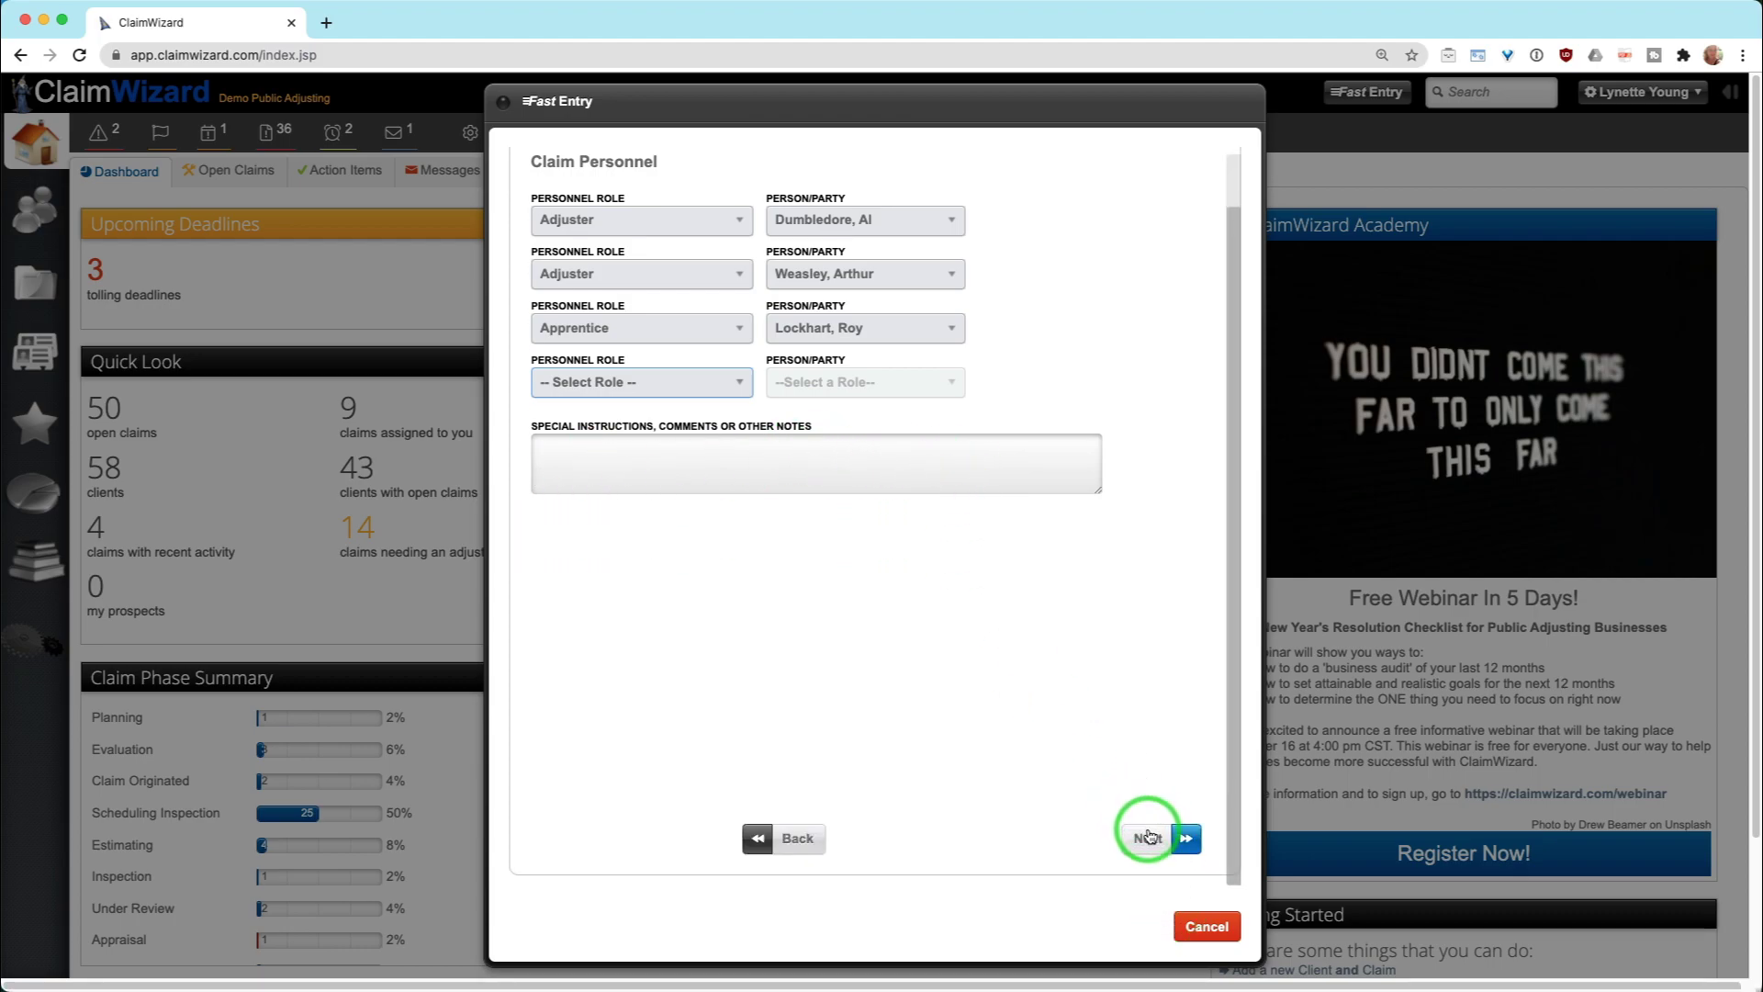
Revisit the Staff step, then save the new claim from the confirmation step
click(1144, 835)
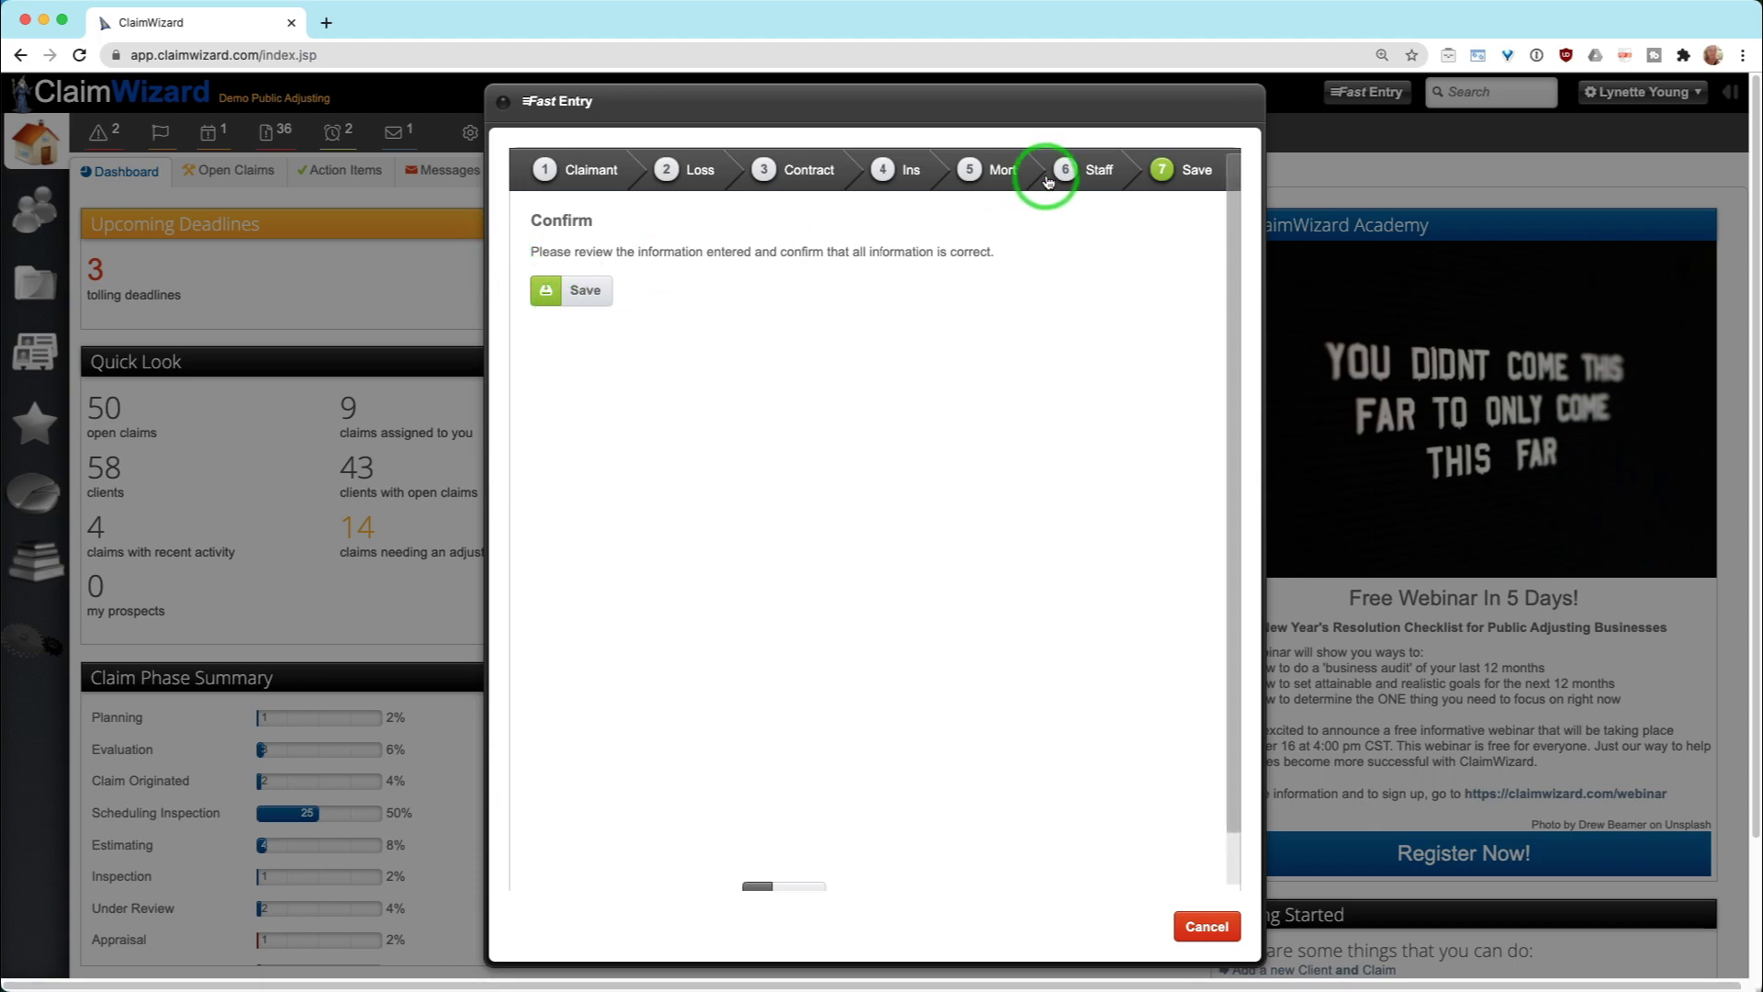
click(1074, 169)
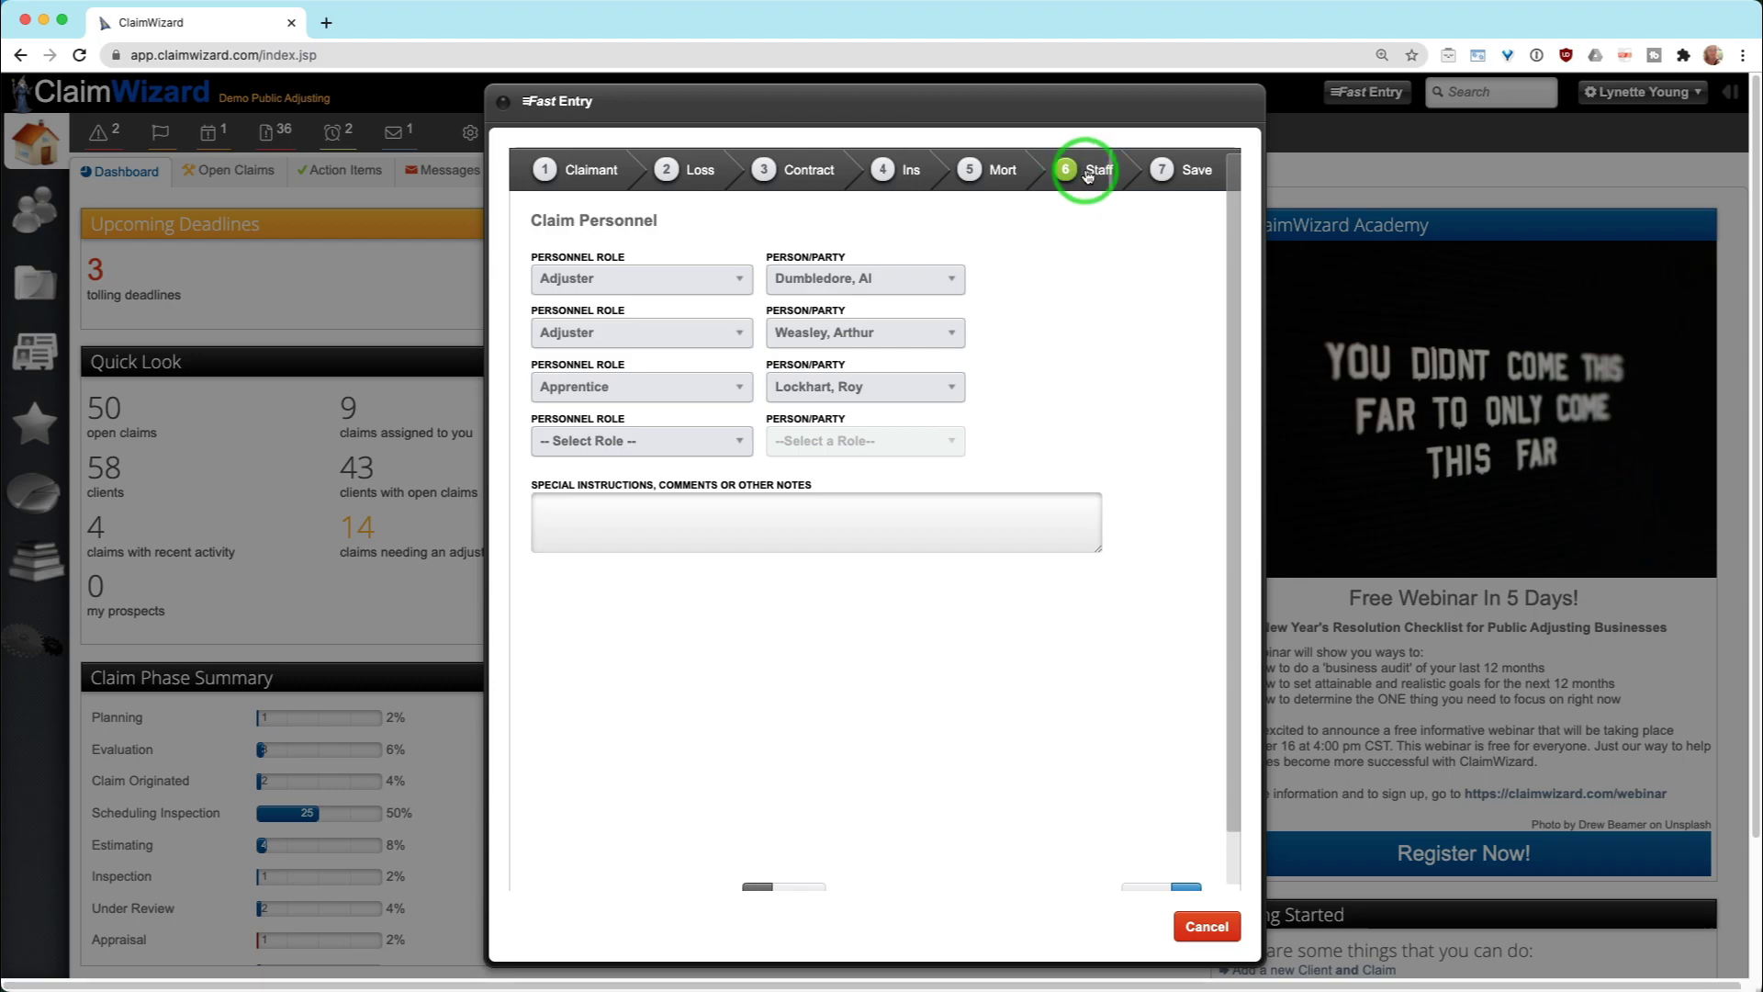
click(1187, 183)
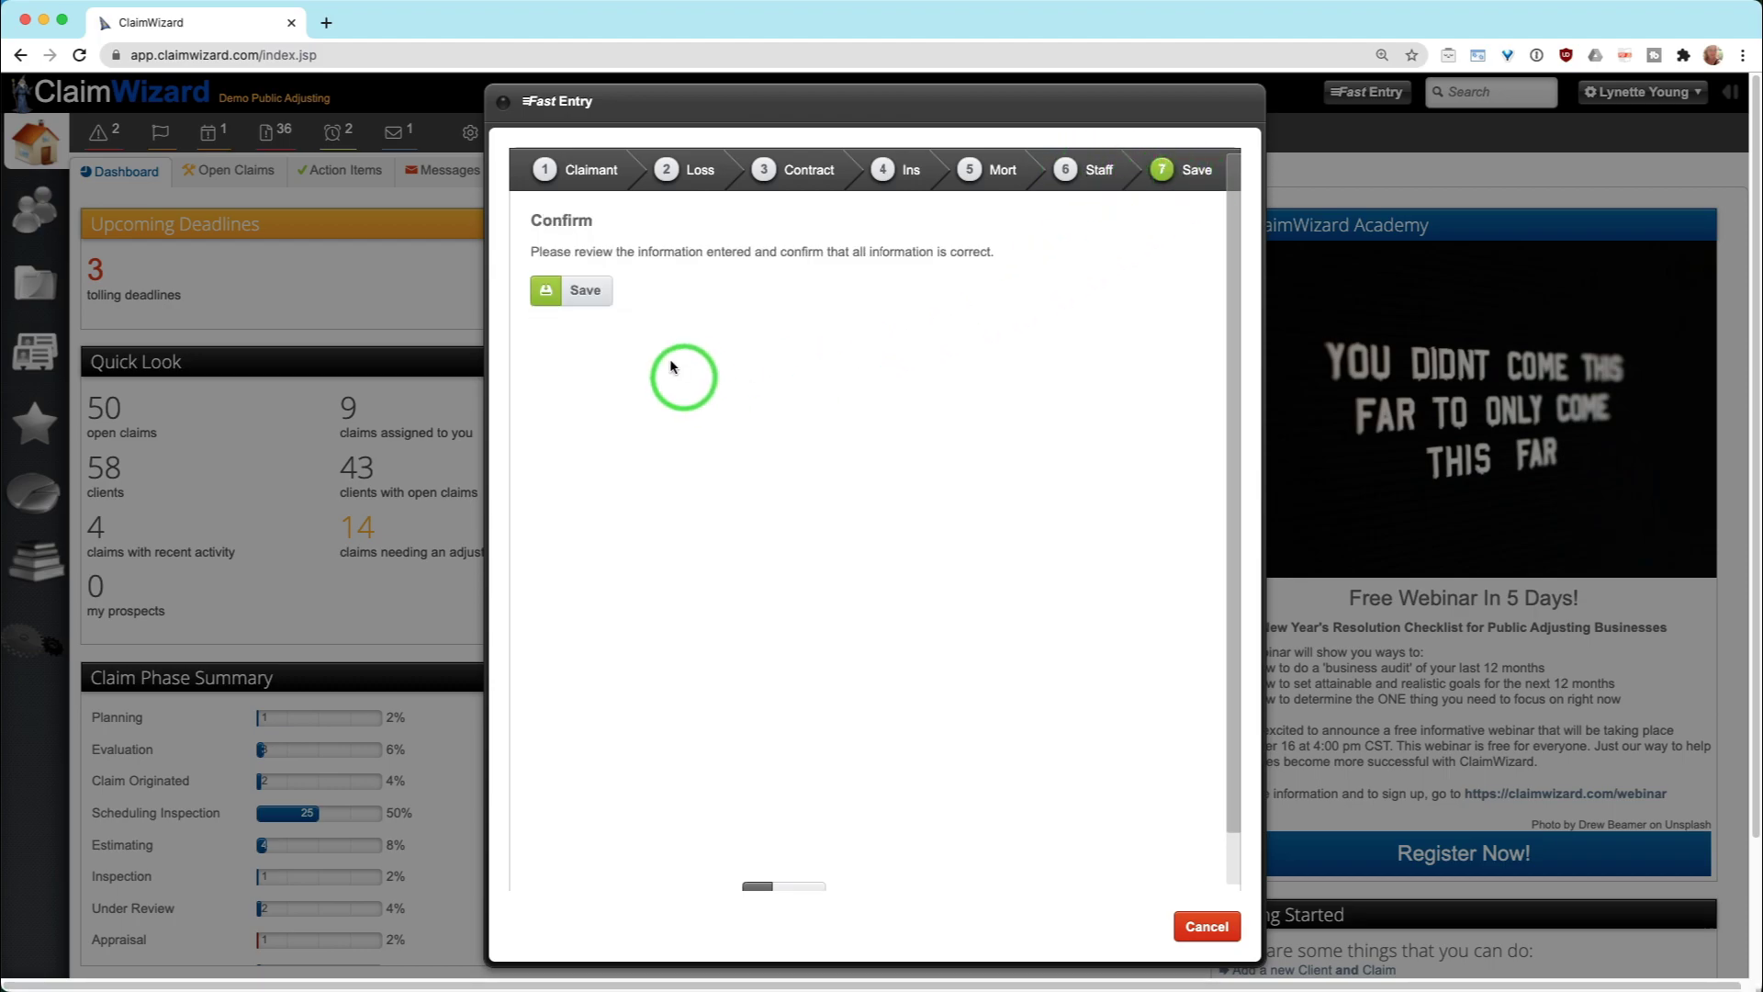
click(587, 294)
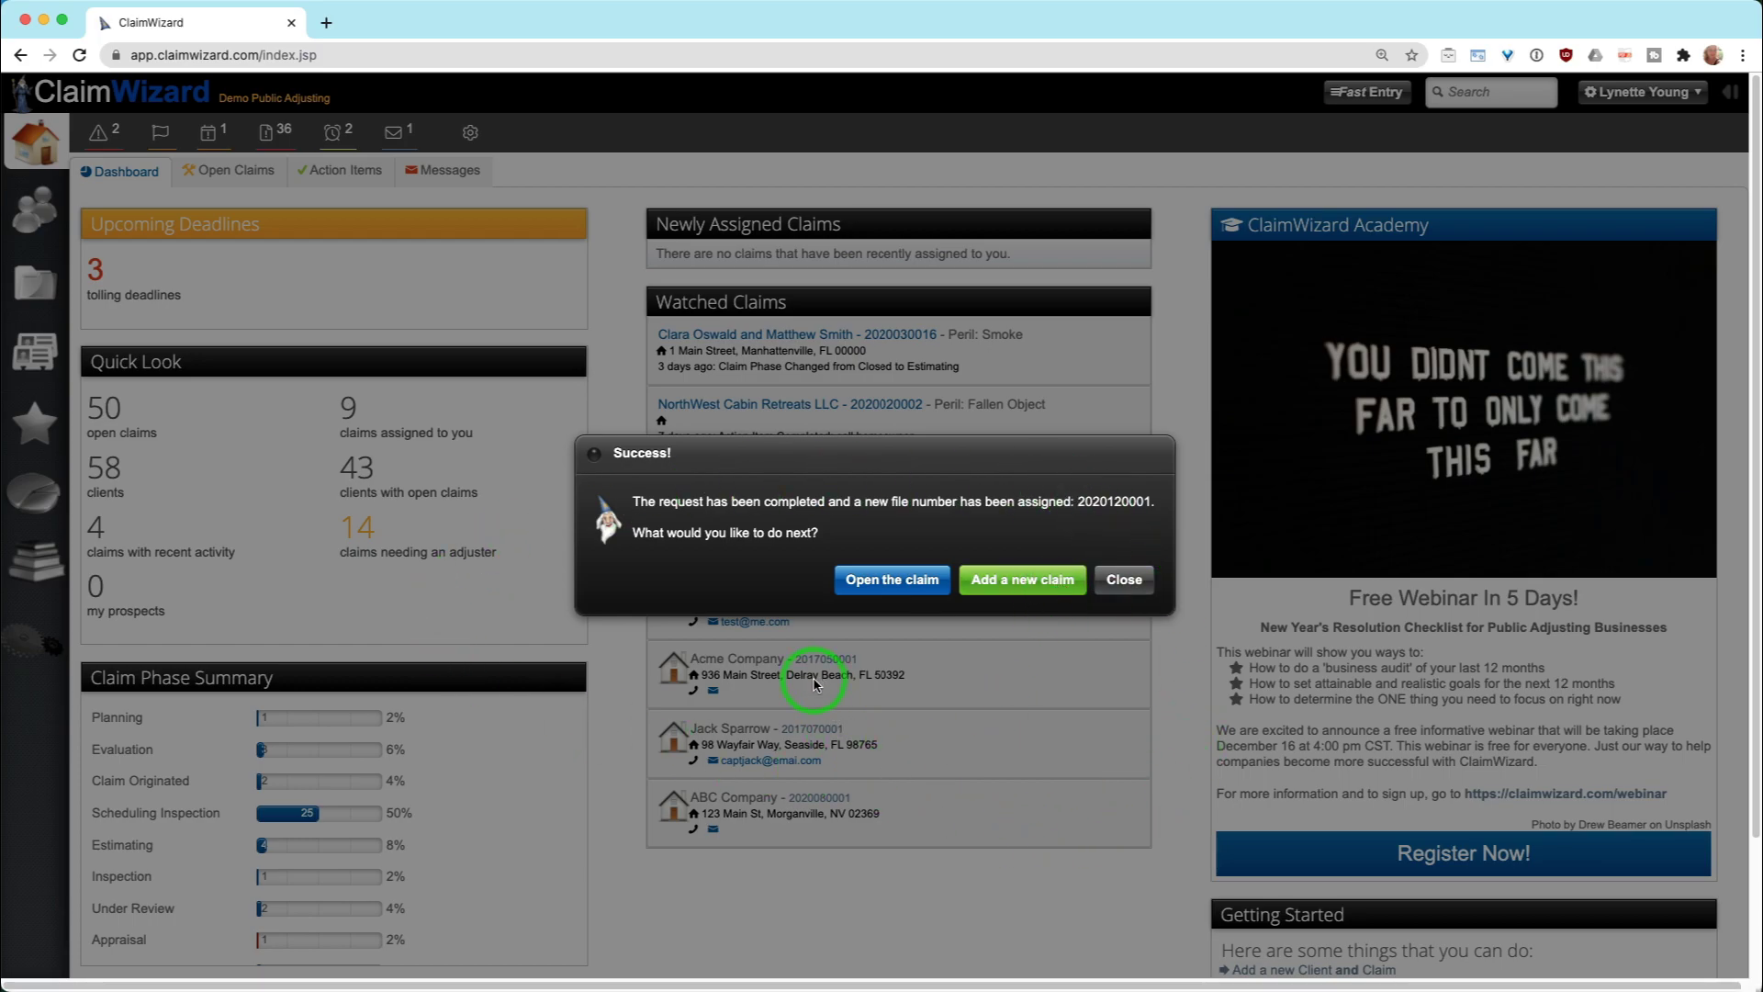
Close the success message and search the system for the couple's surname
click(1130, 582)
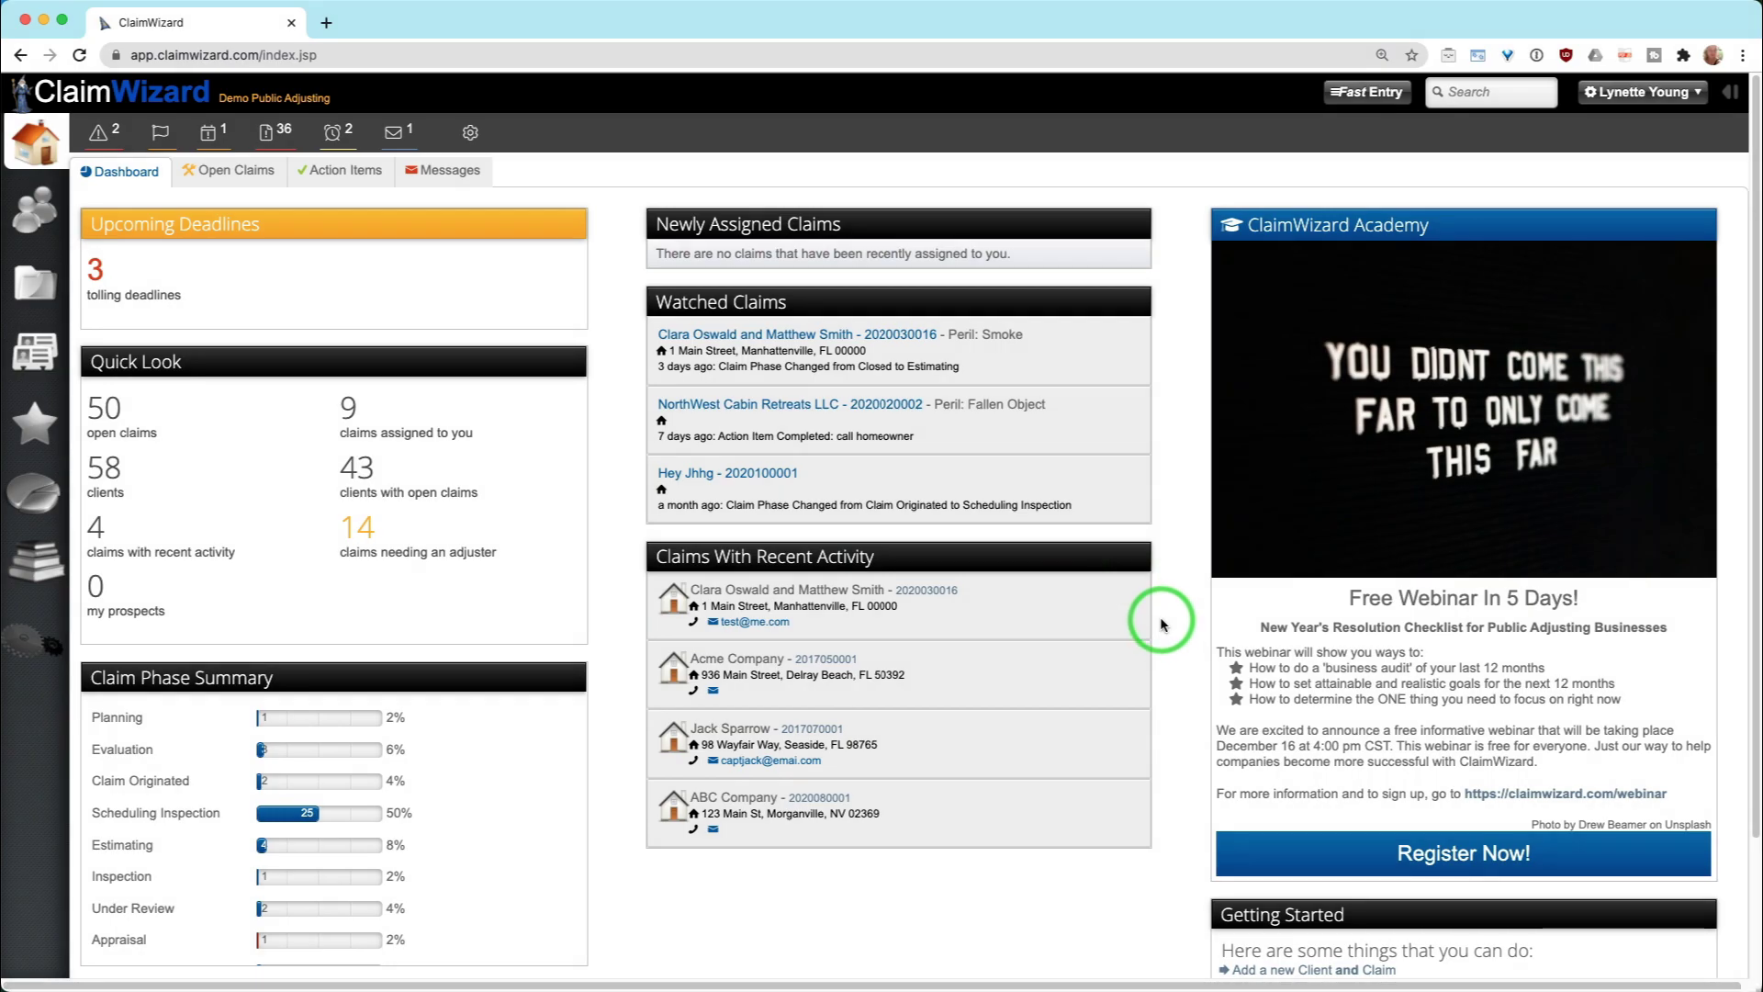
click(1521, 91)
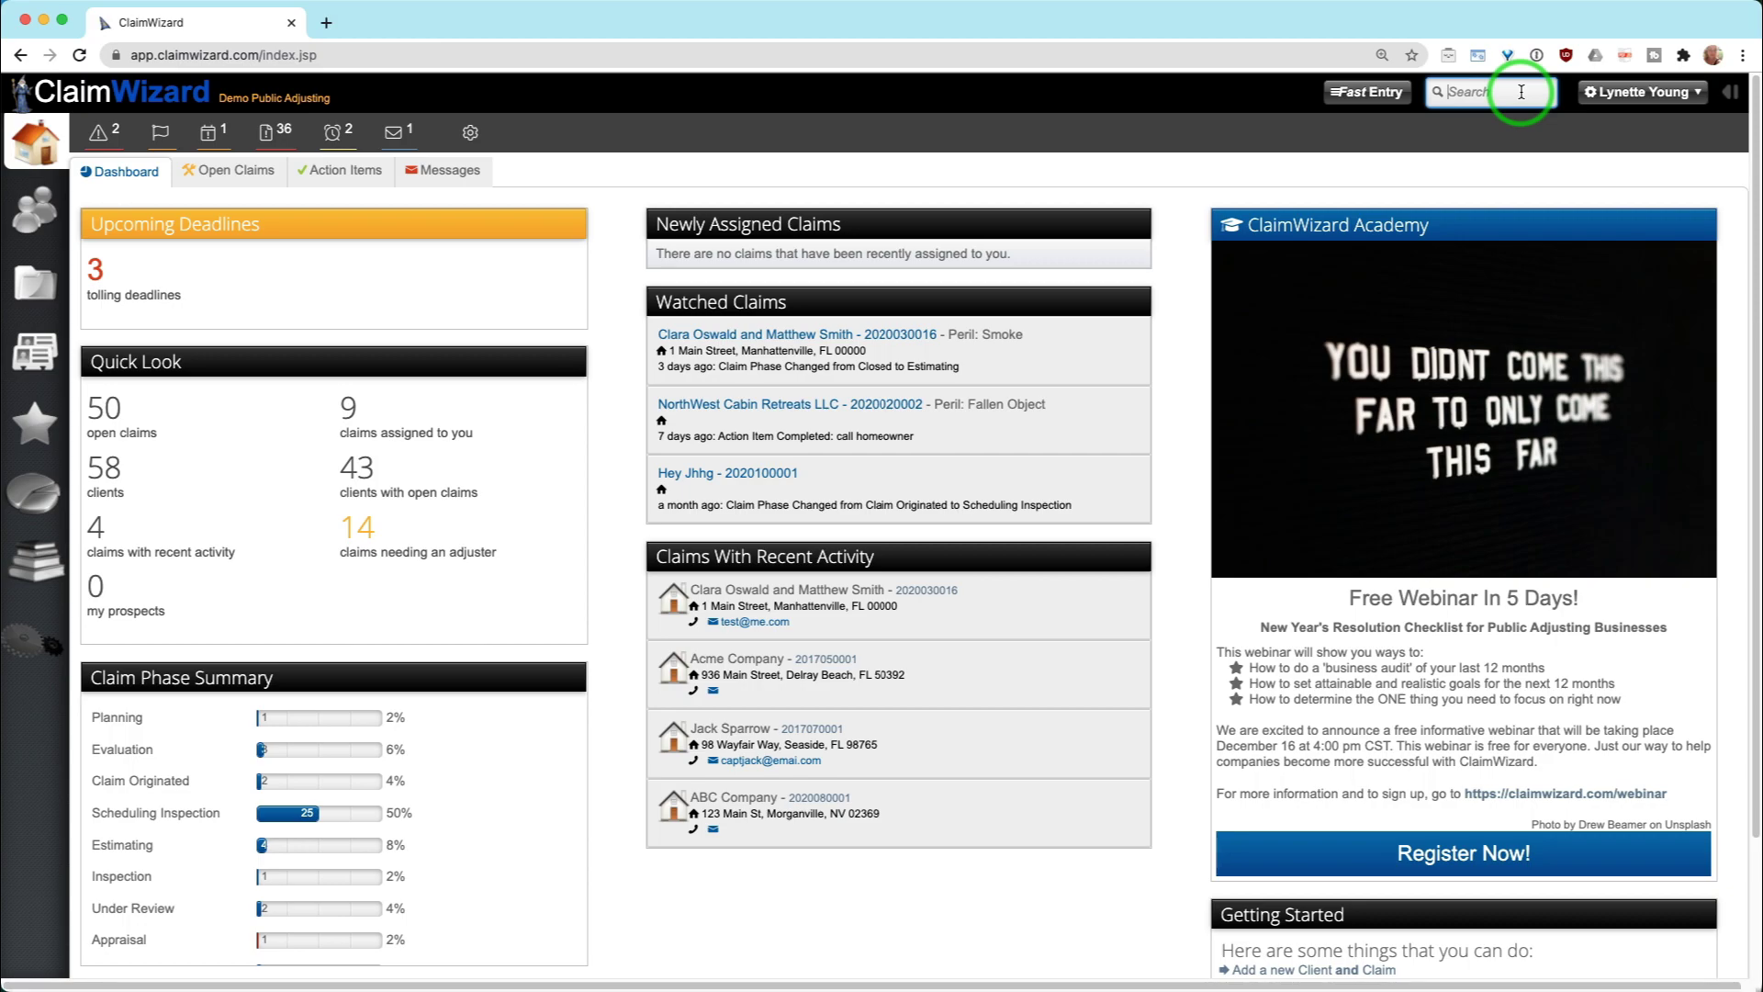
text(smith)
key(Return)
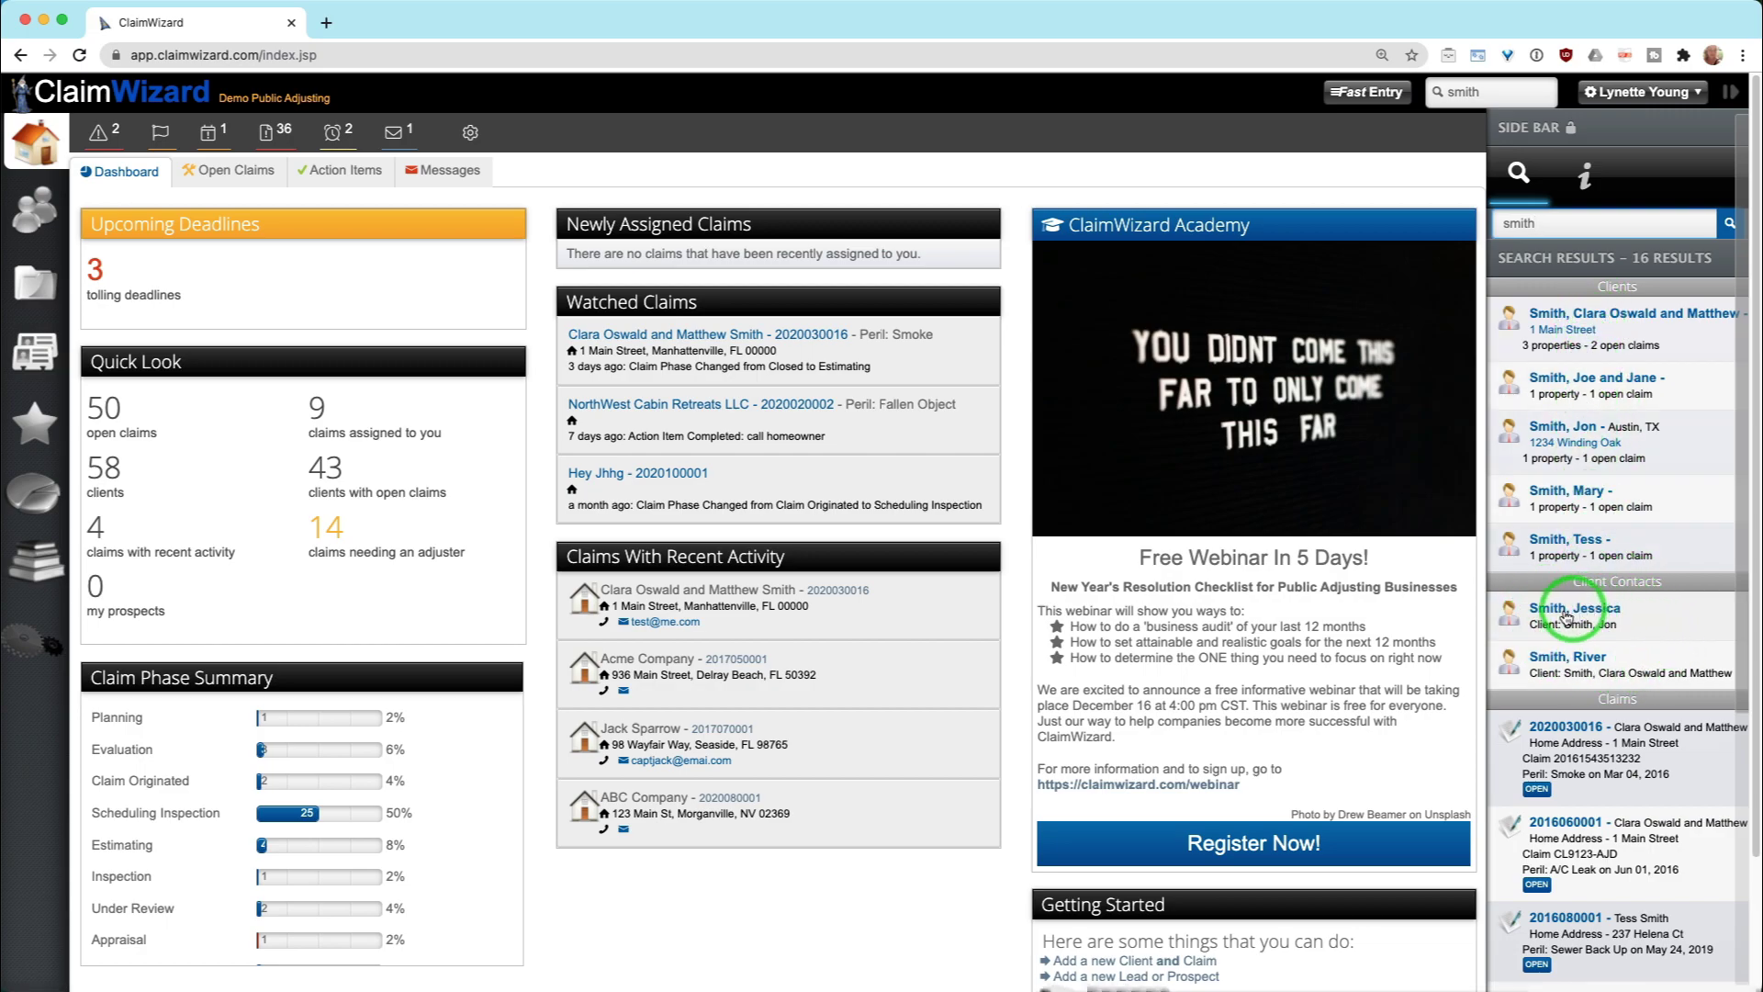
scroll(1603, 749, down, 5)
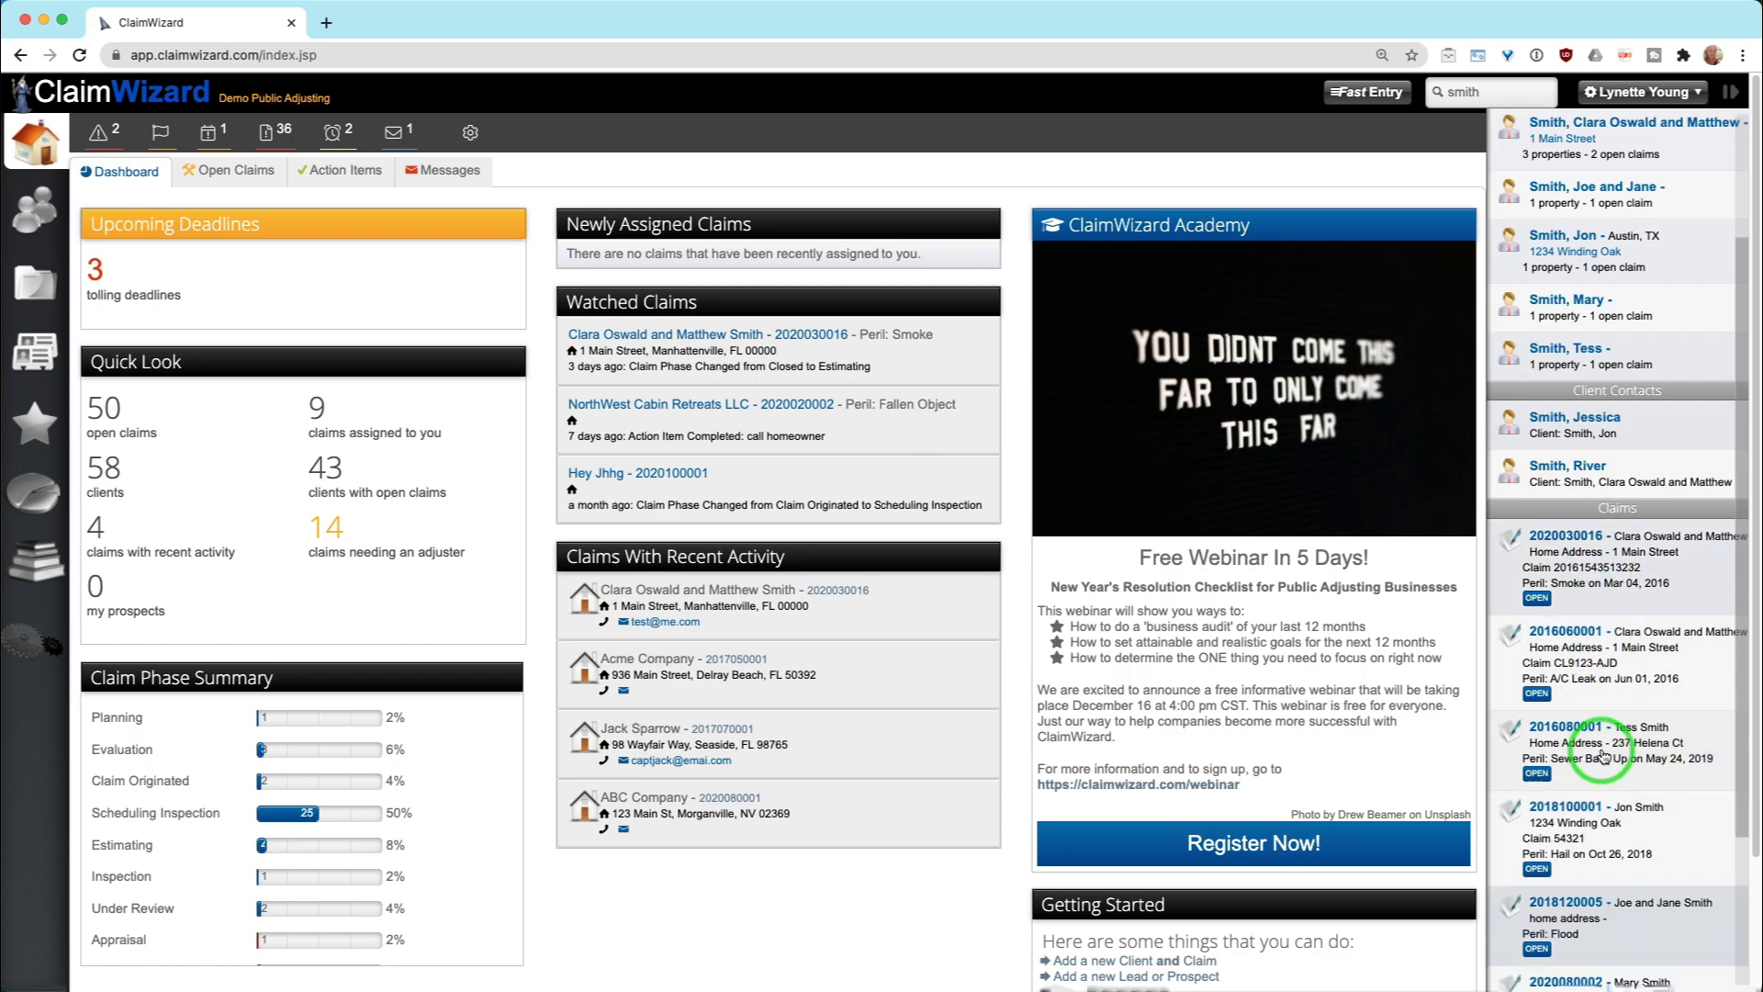
scroll(1603, 755, up, 5)
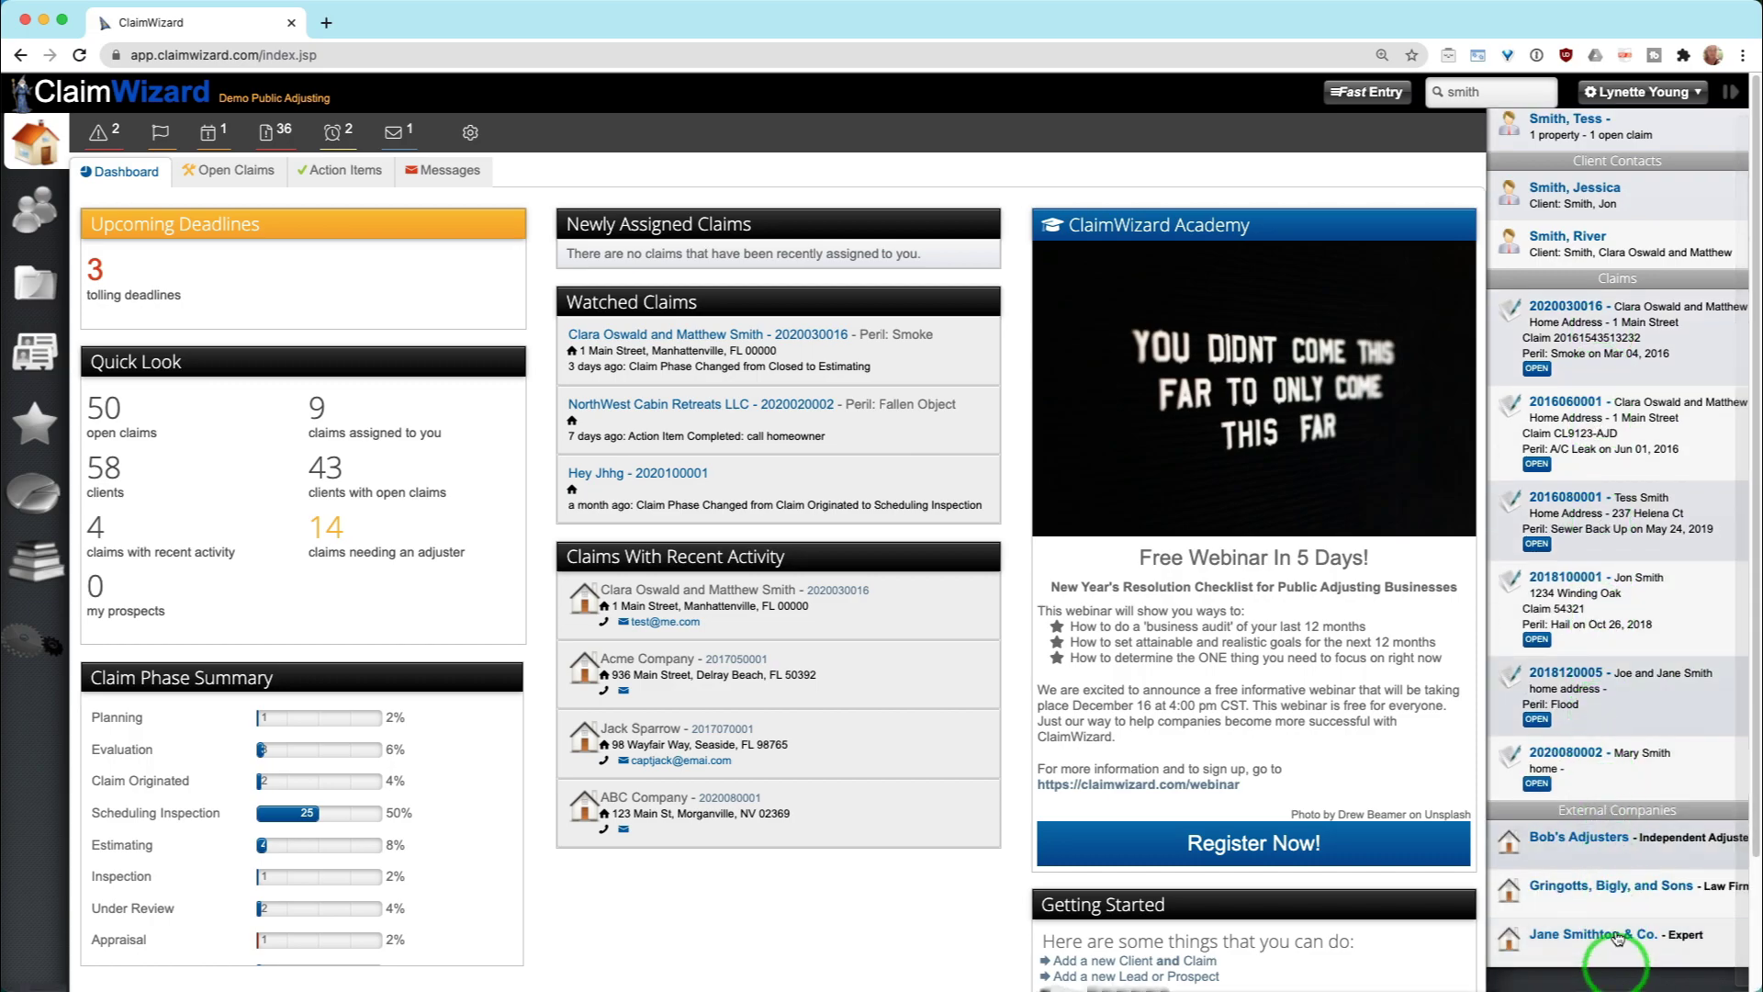
scroll(1605, 799, up, 1)
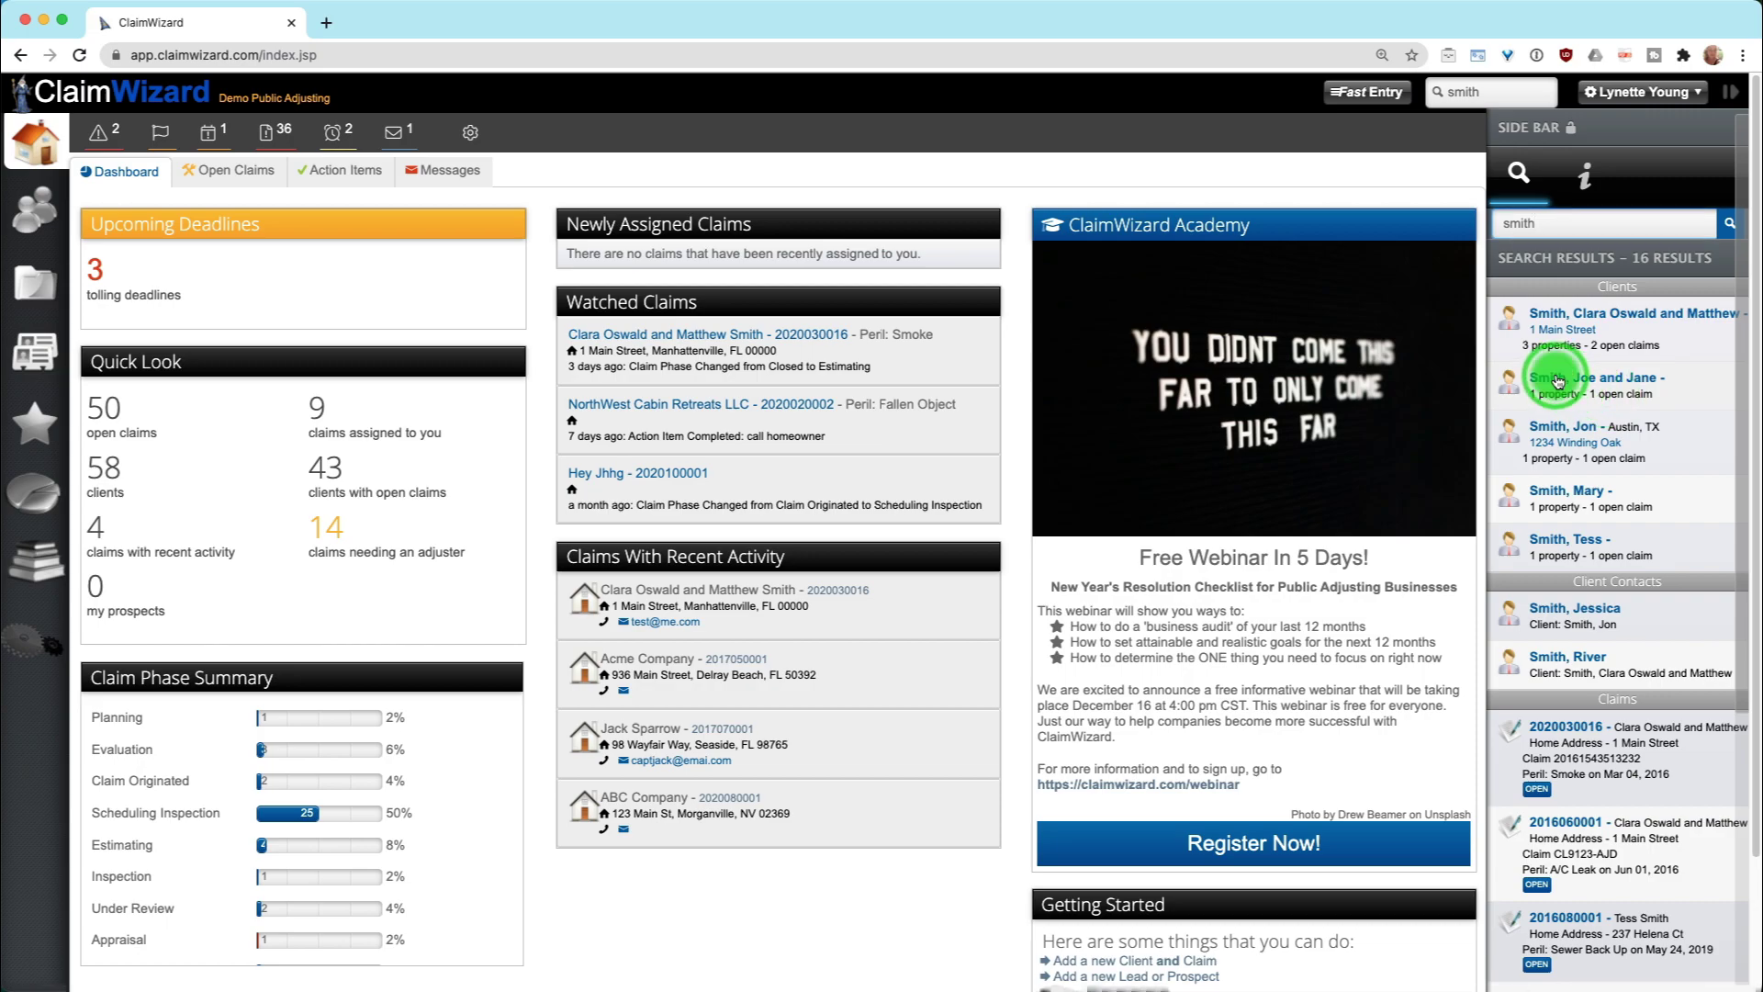
Open the couple's client record from the Clients list in the search sidebar
click(1559, 380)
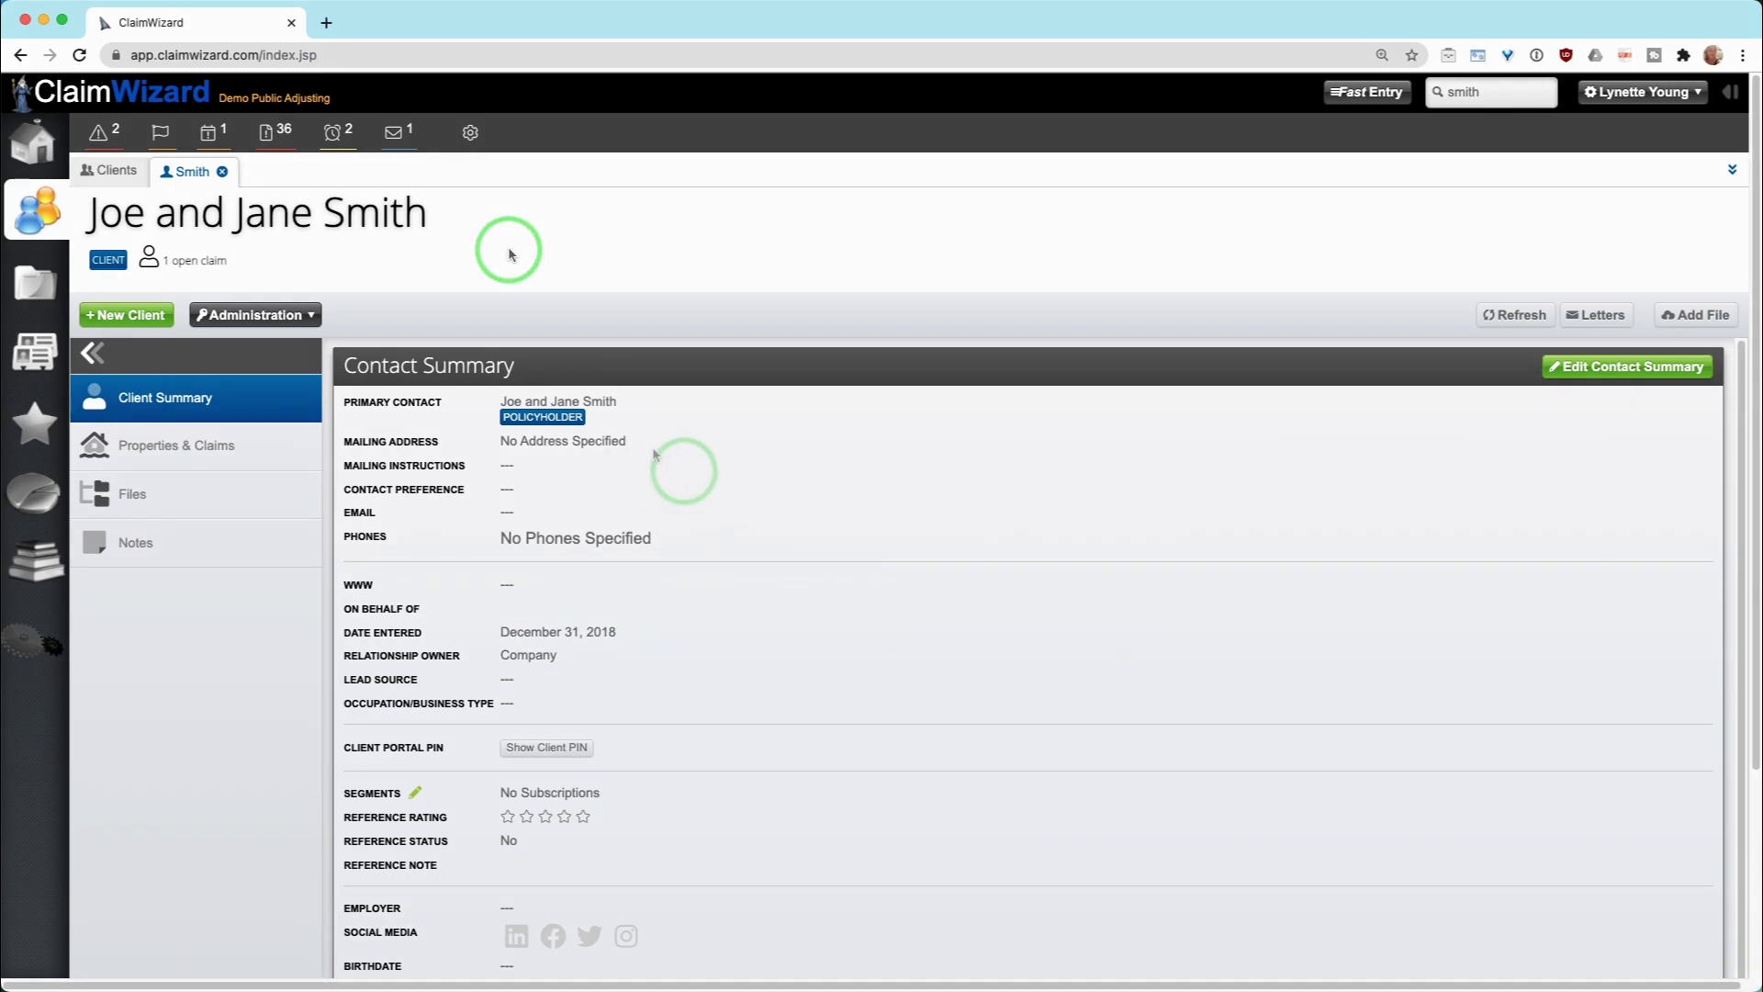
click(1599, 371)
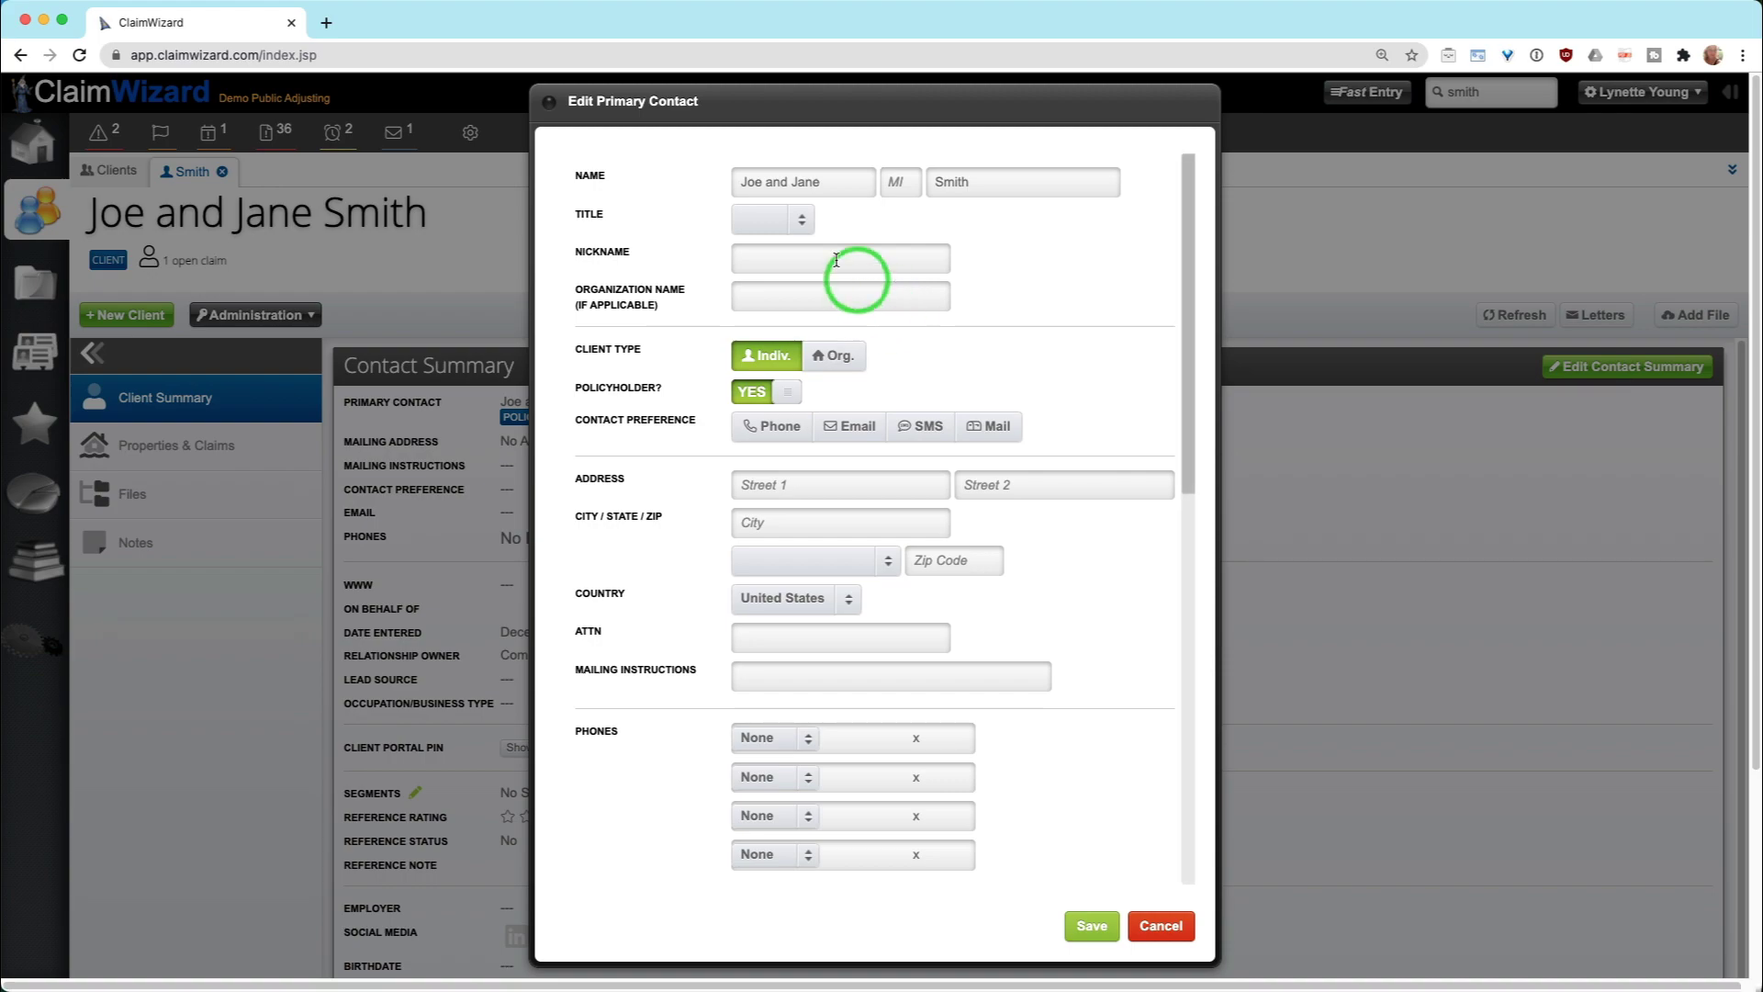
click(970, 182)
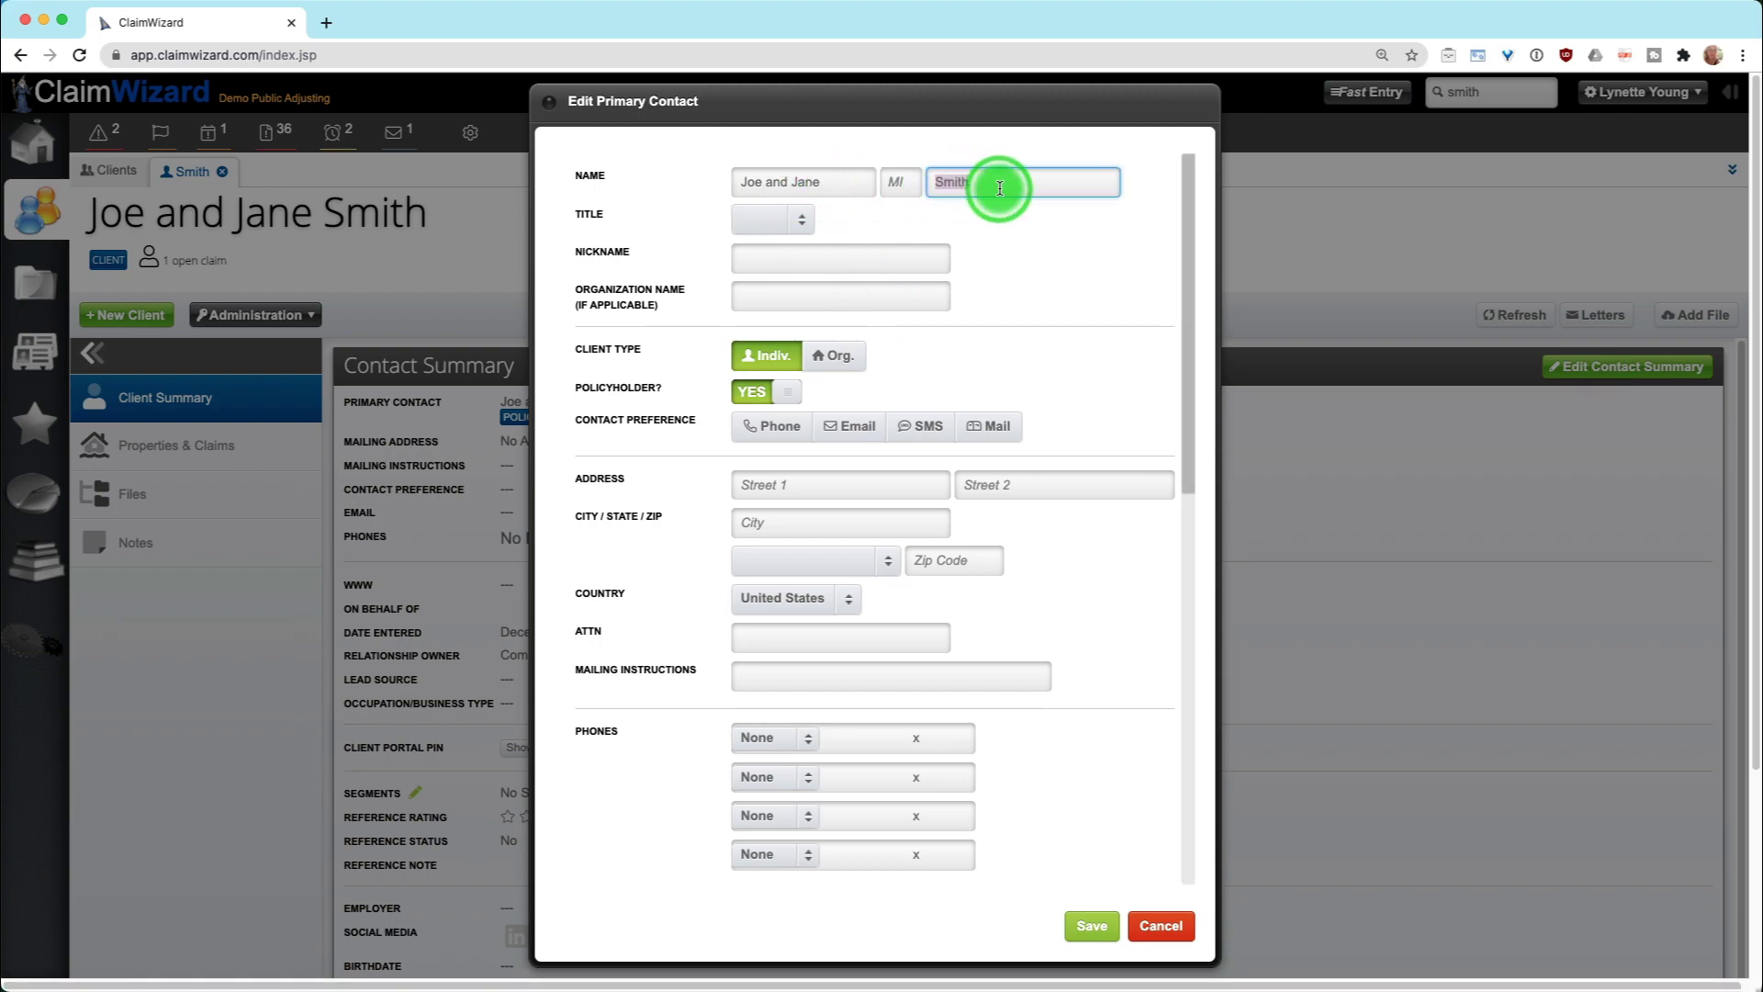
drag(834, 181, 703, 182)
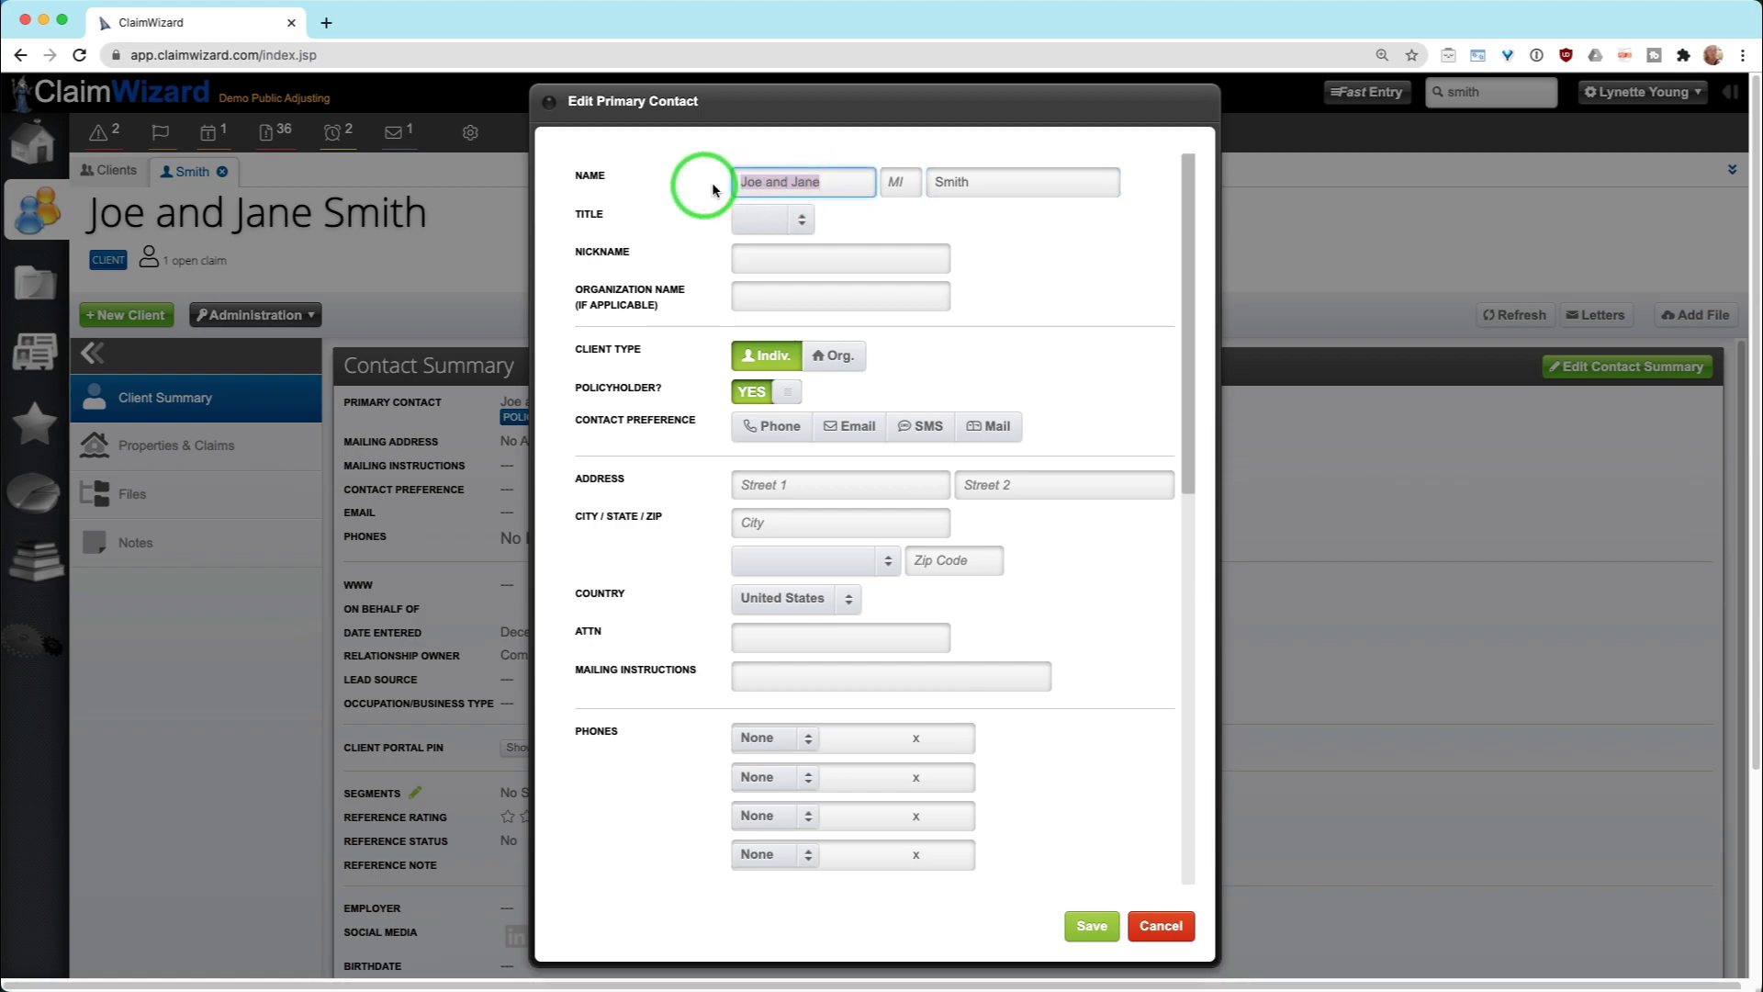
click(1036, 246)
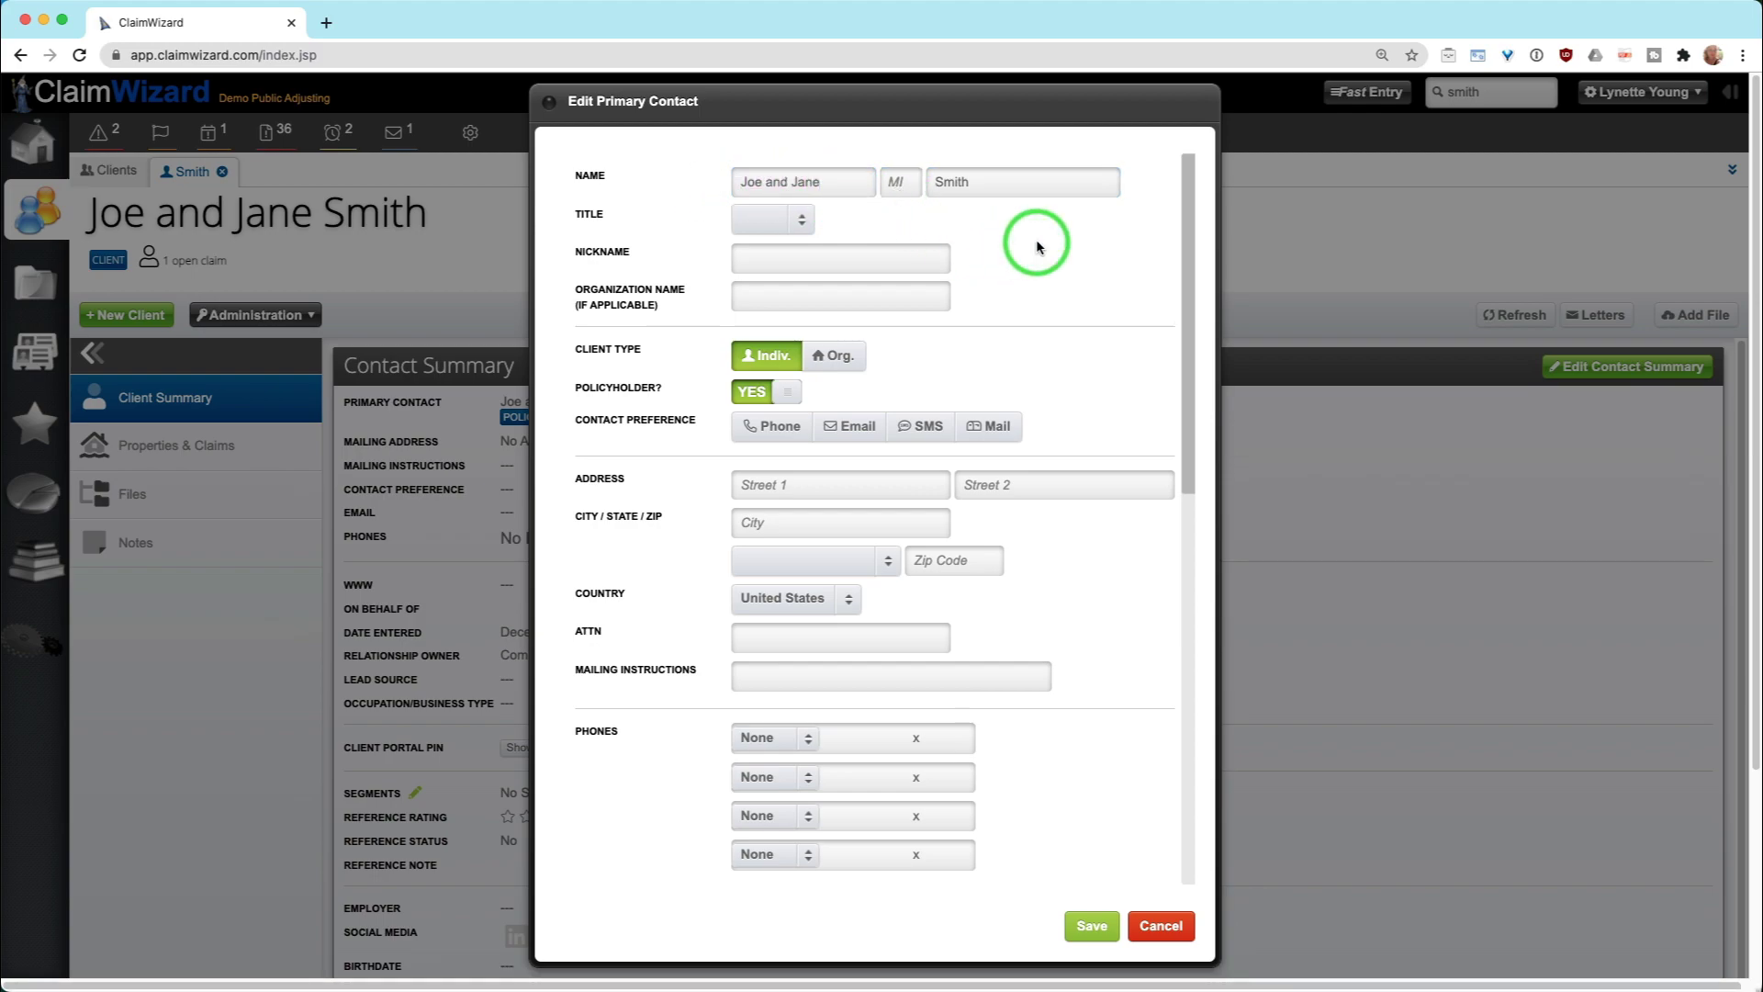
click(1164, 926)
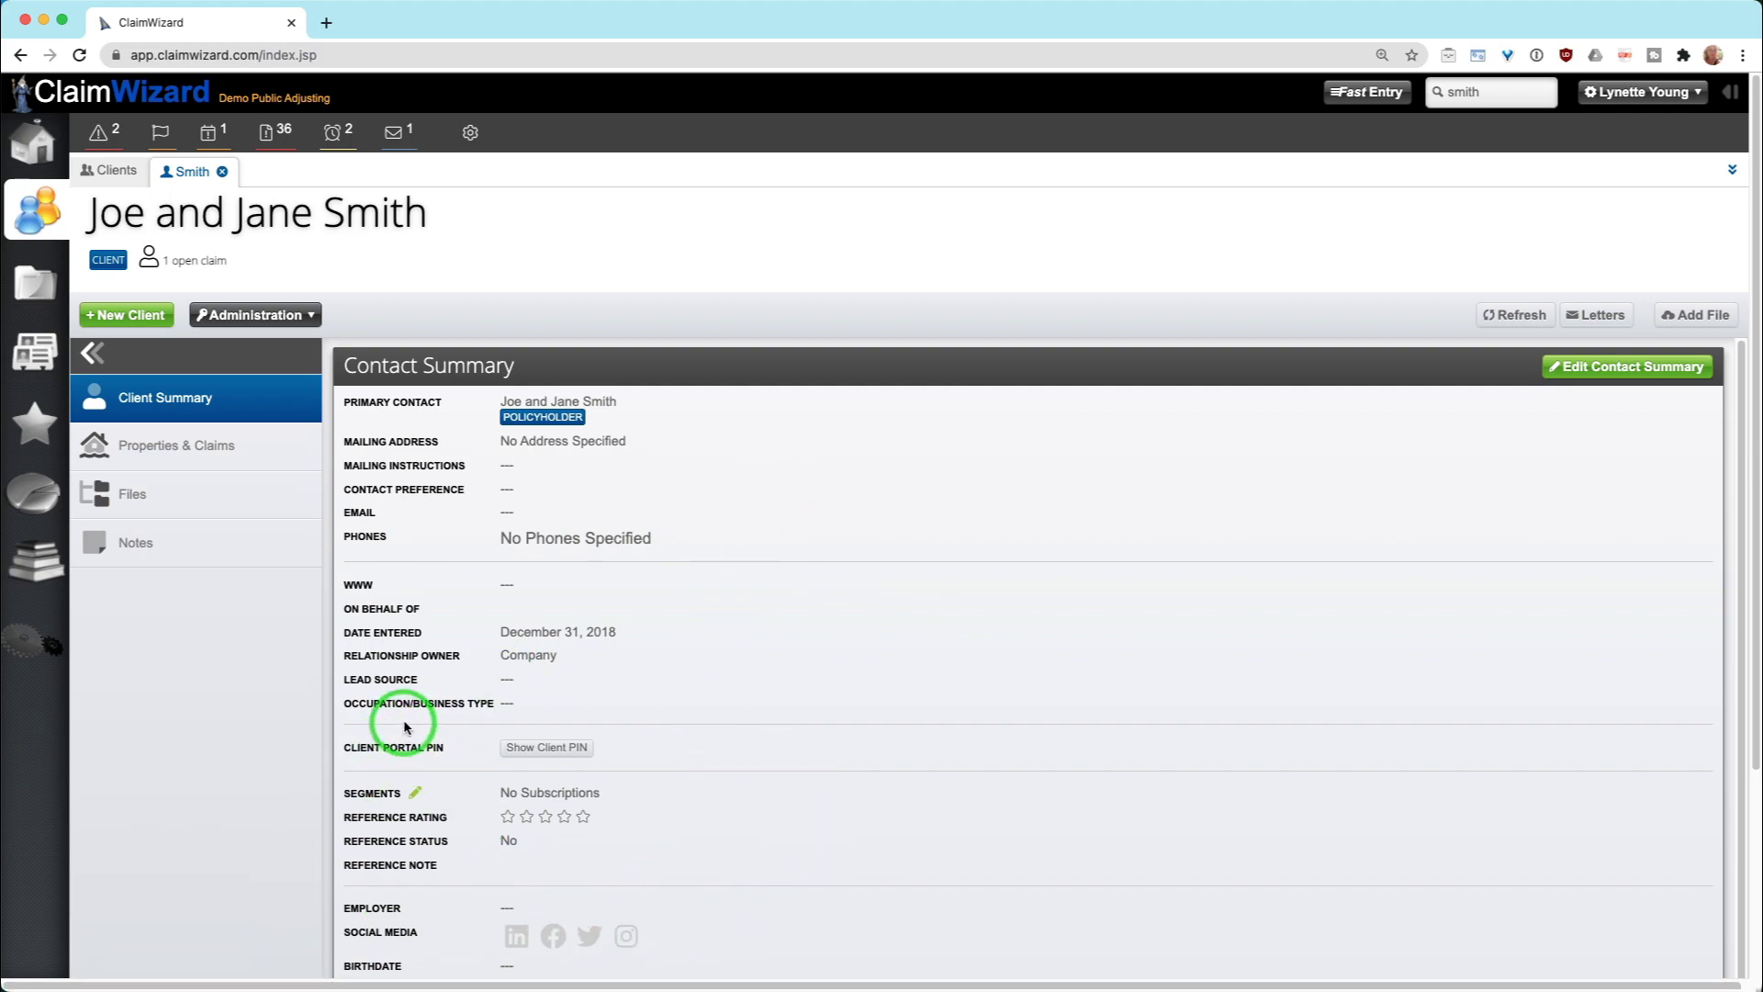
Reveal the client's portal PIN and view the home address property with its open flood claim
click(556, 749)
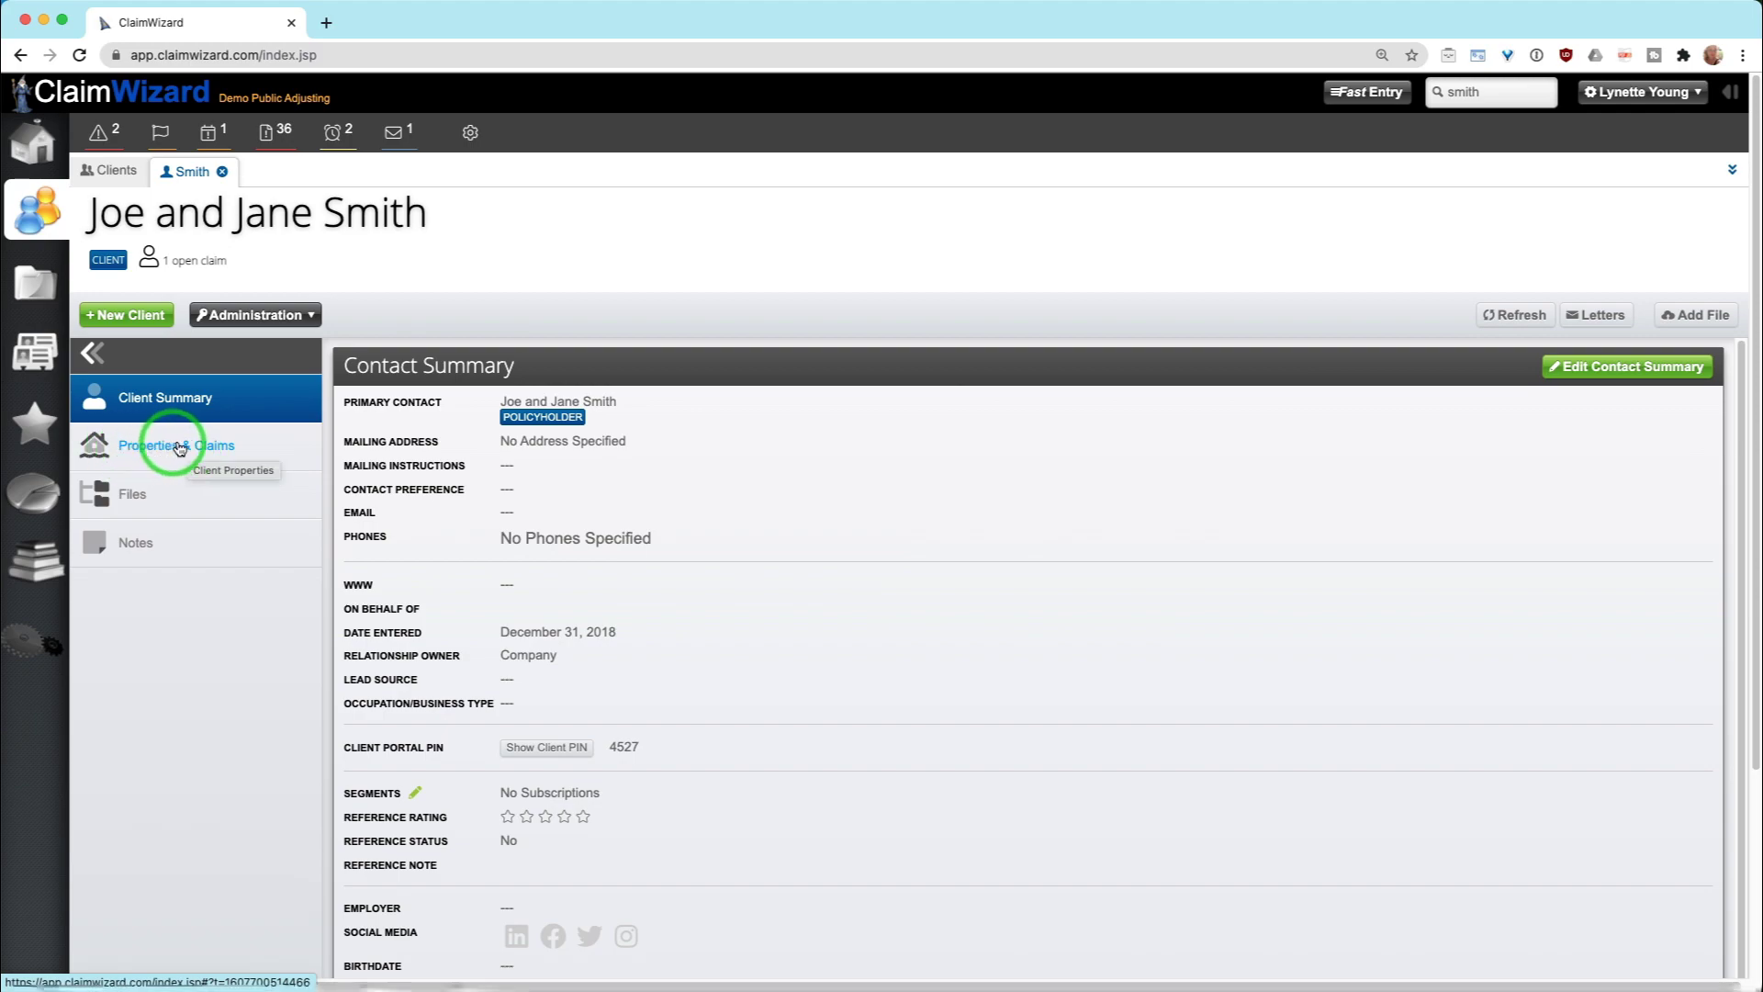
click(175, 451)
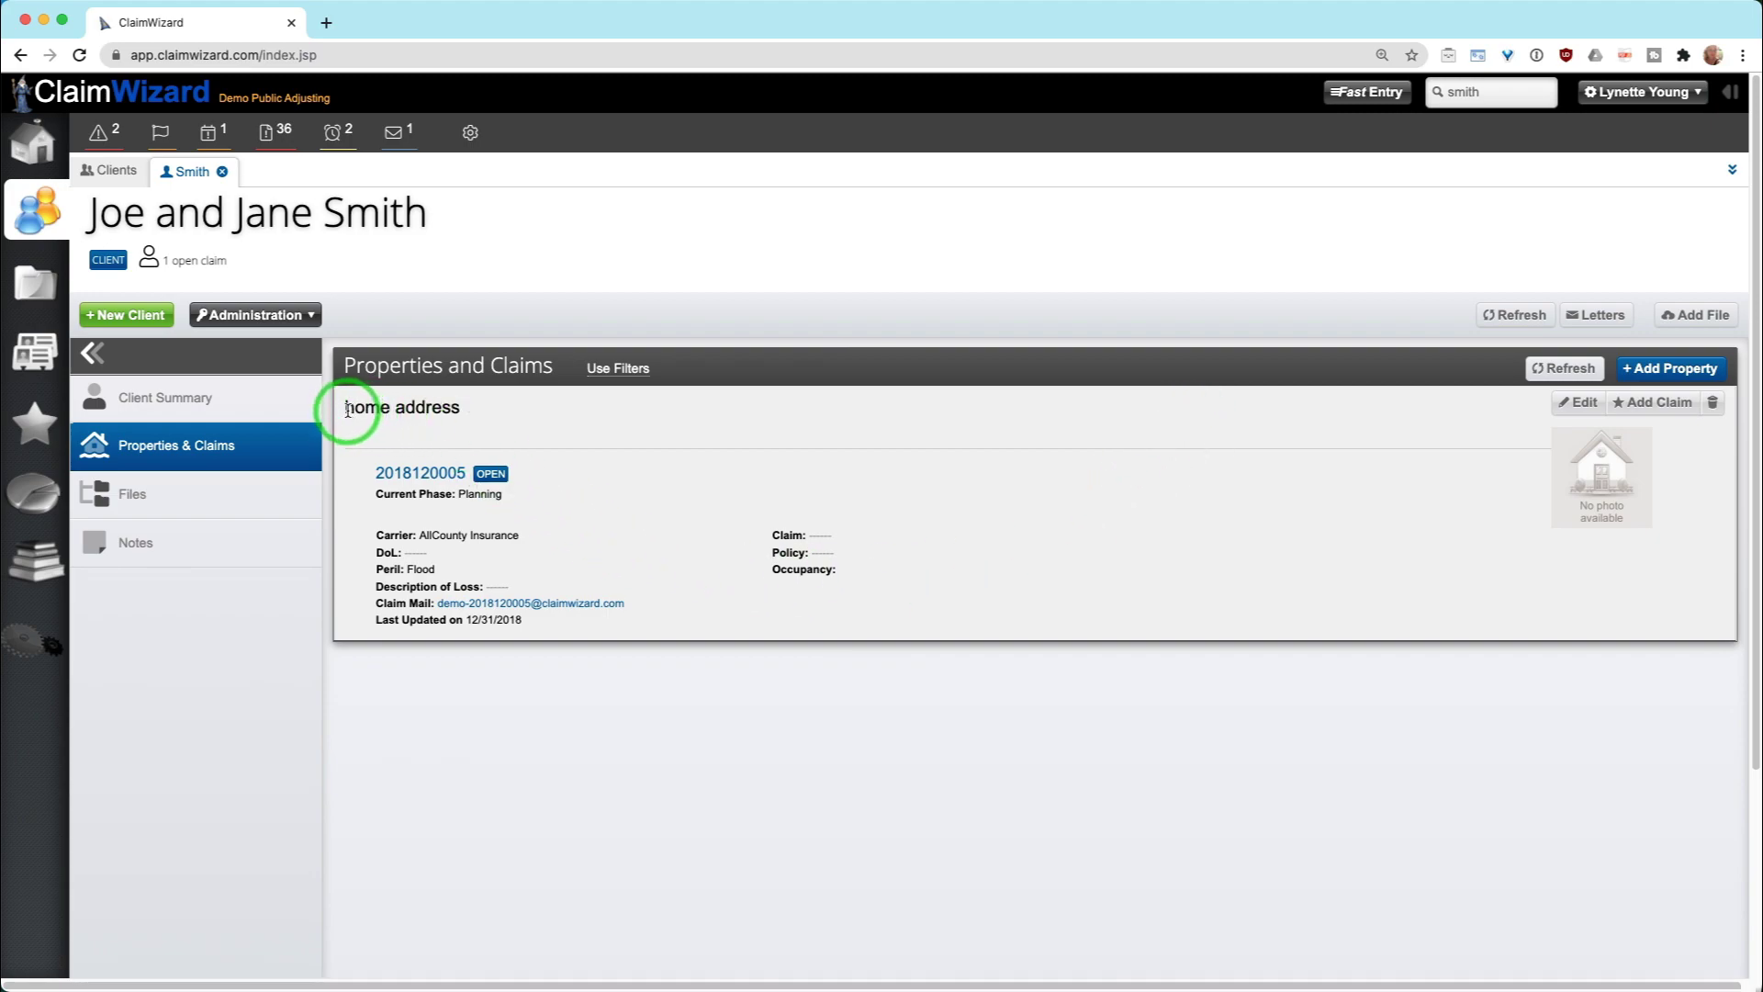
drag(347, 410, 464, 418)
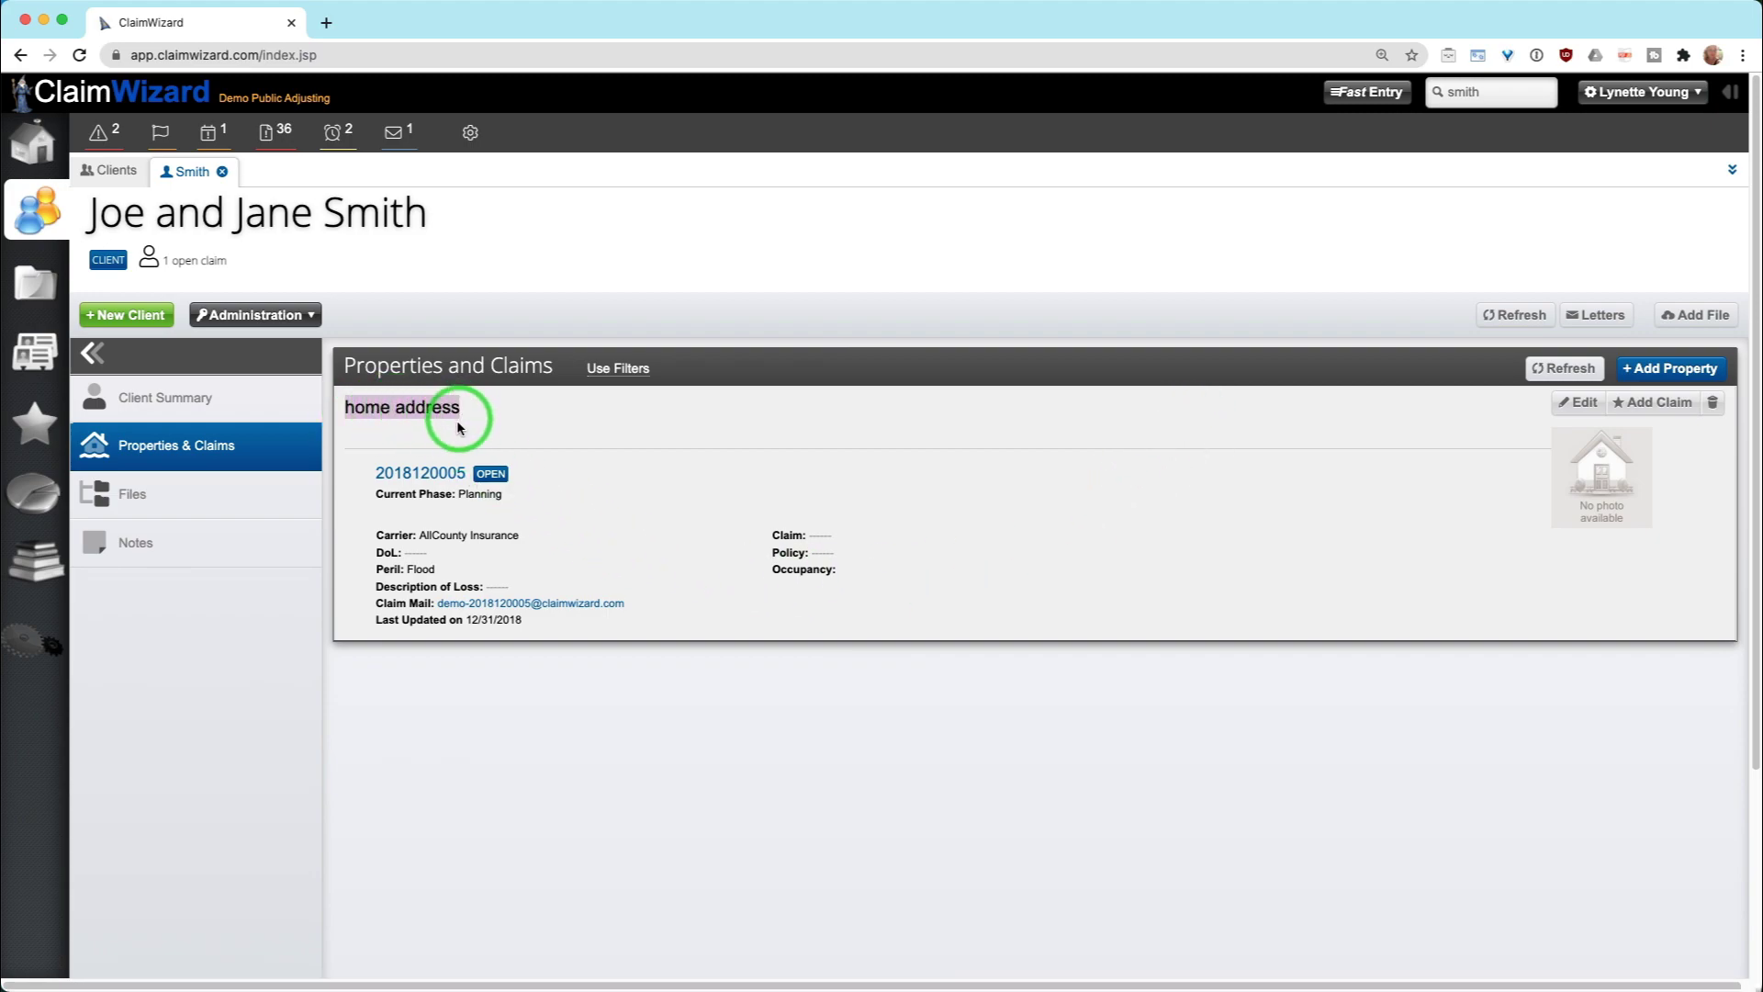
drag(371, 473, 809, 485)
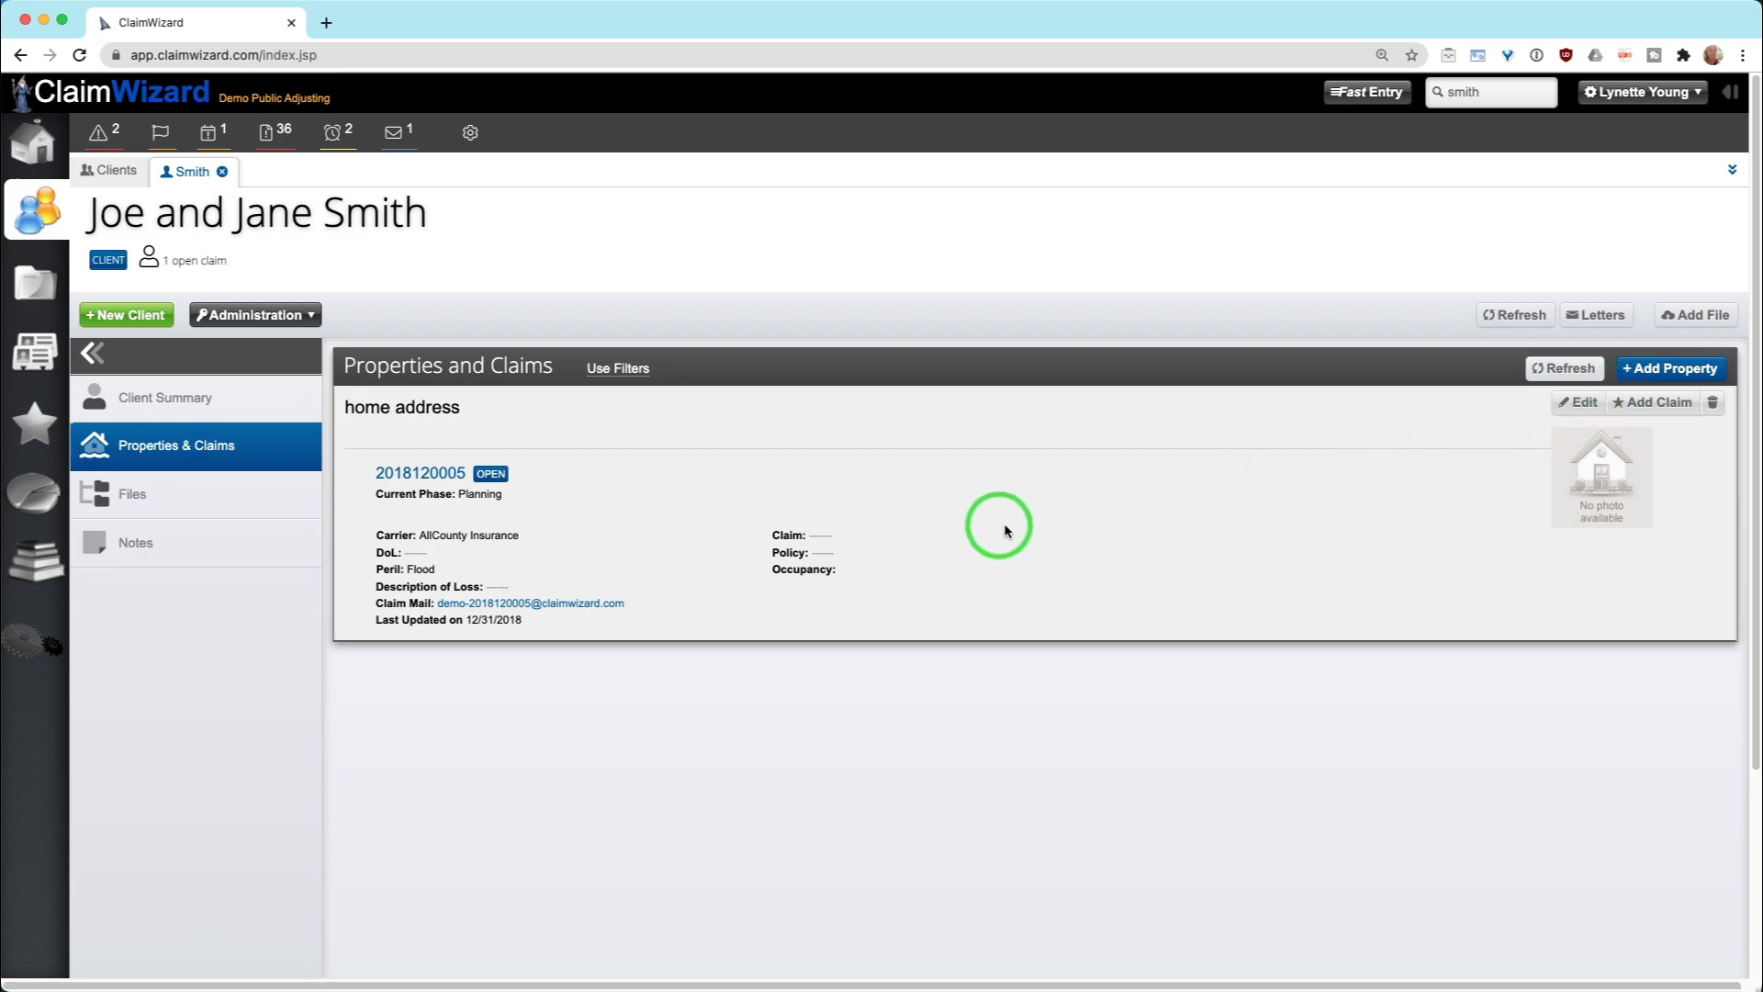
click(1573, 409)
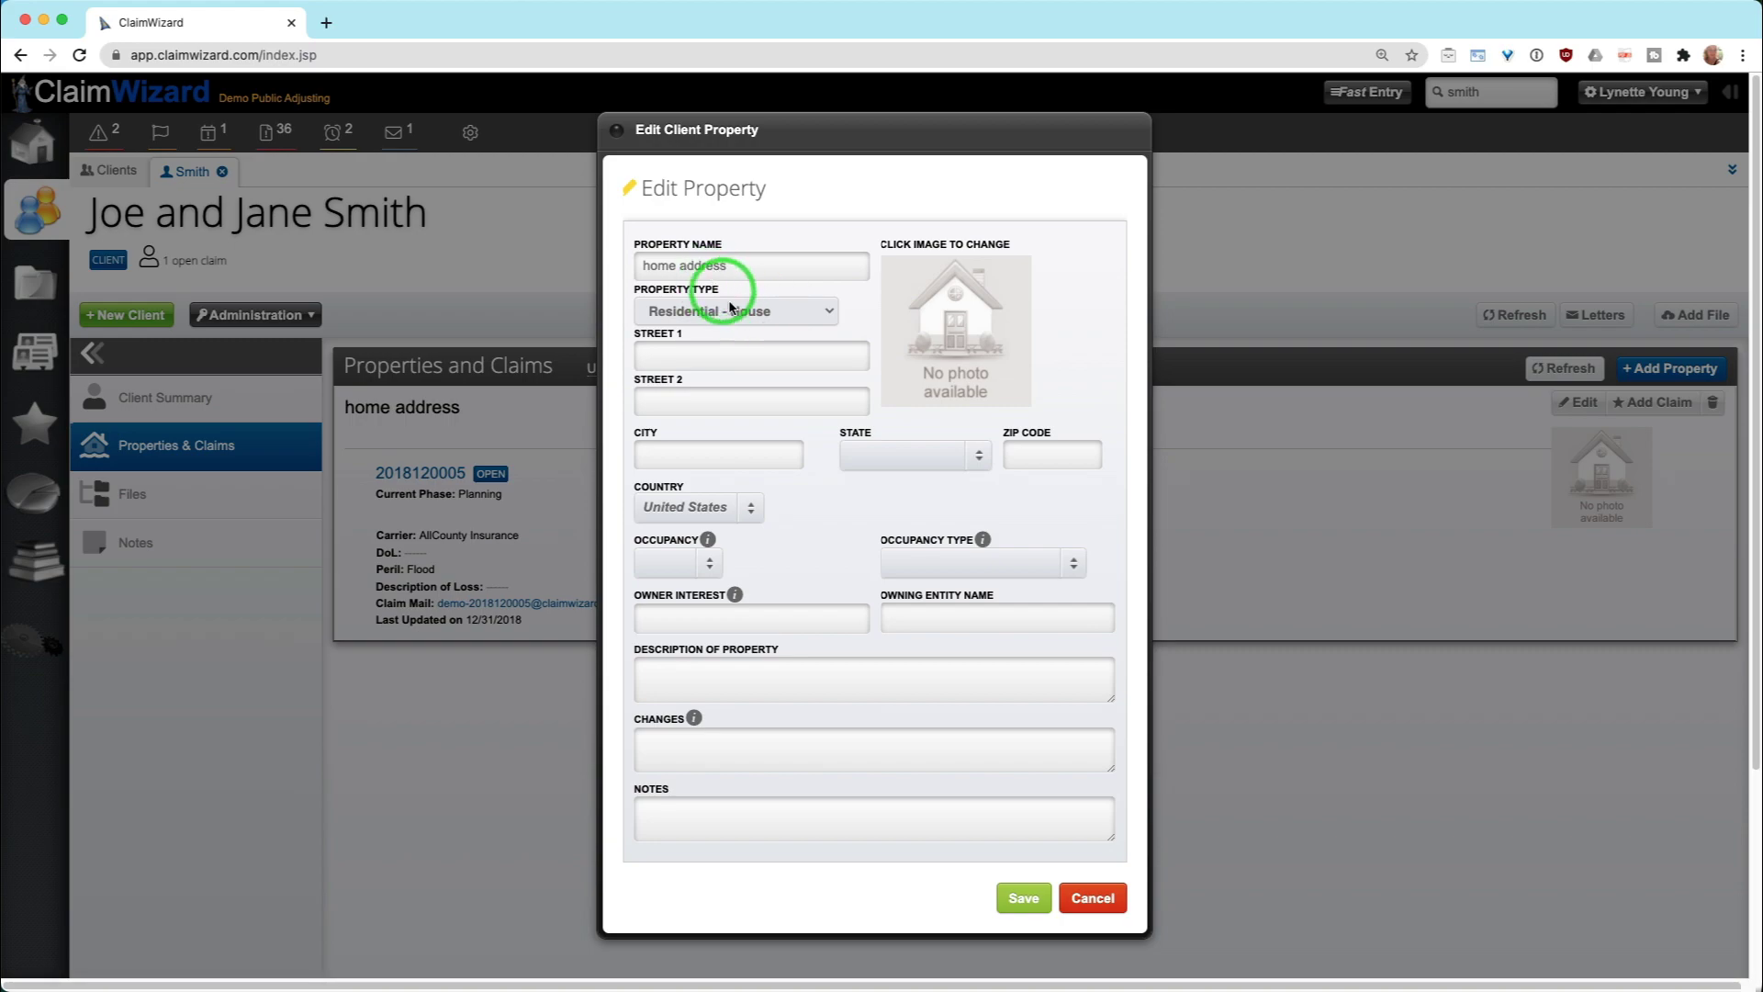
click(726, 311)
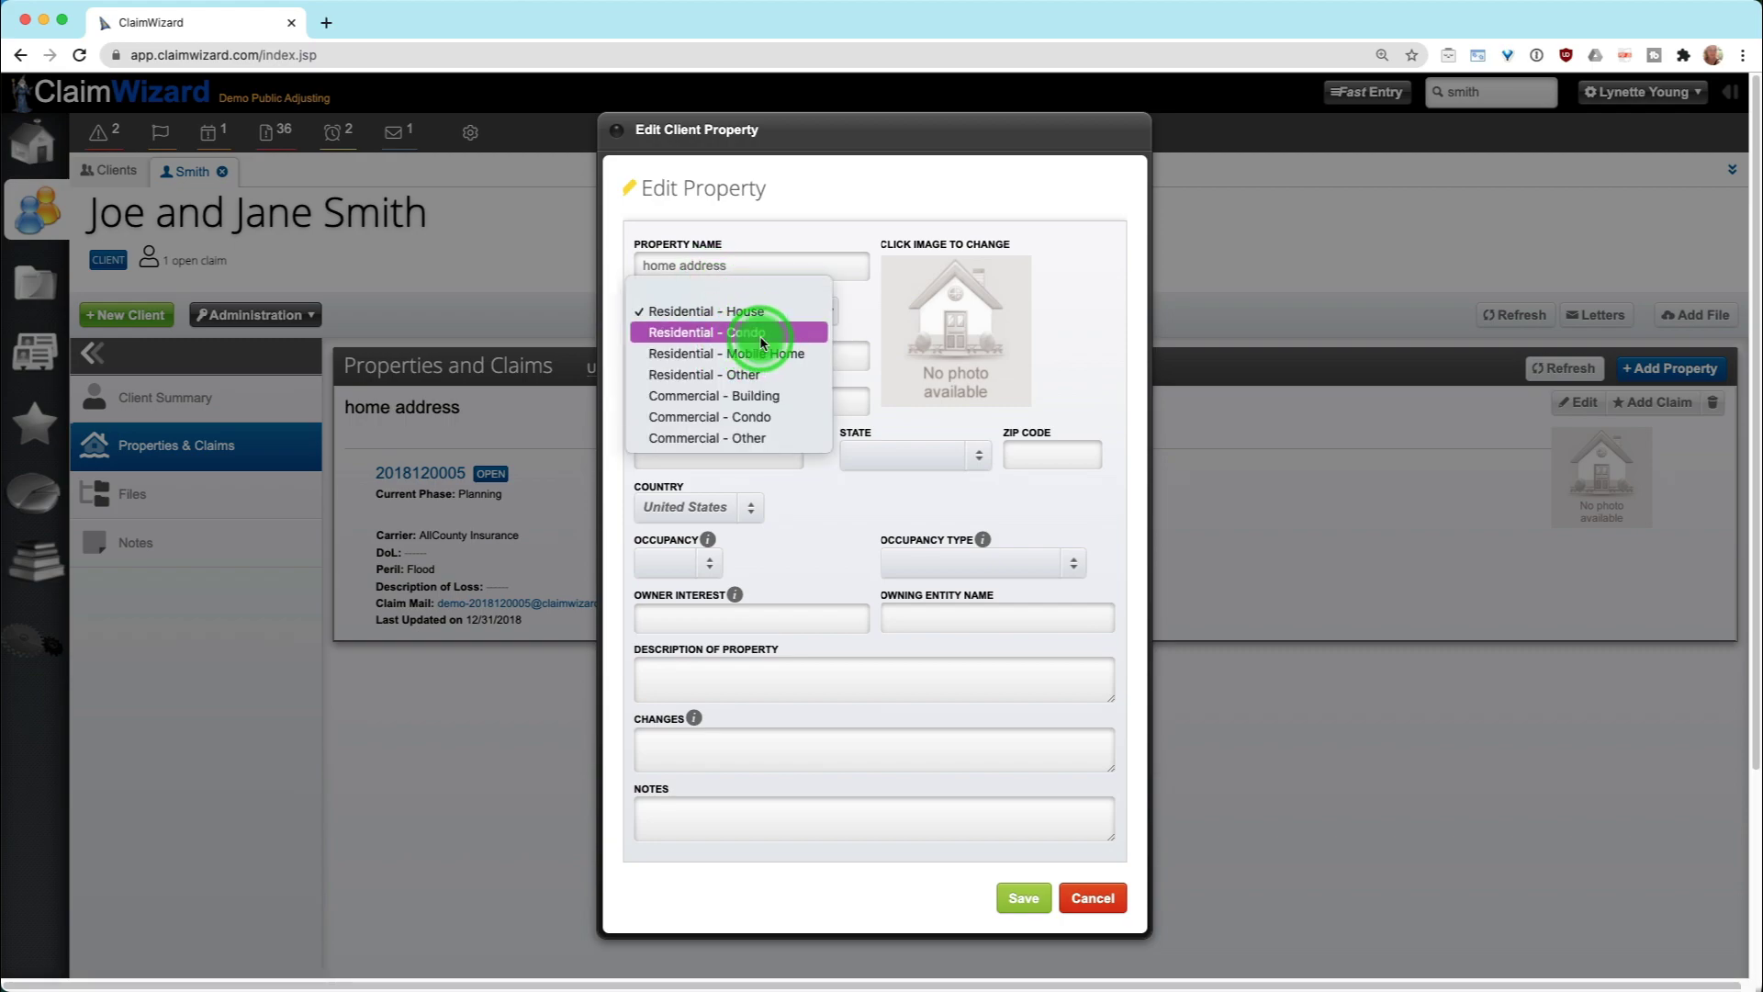
click(751, 332)
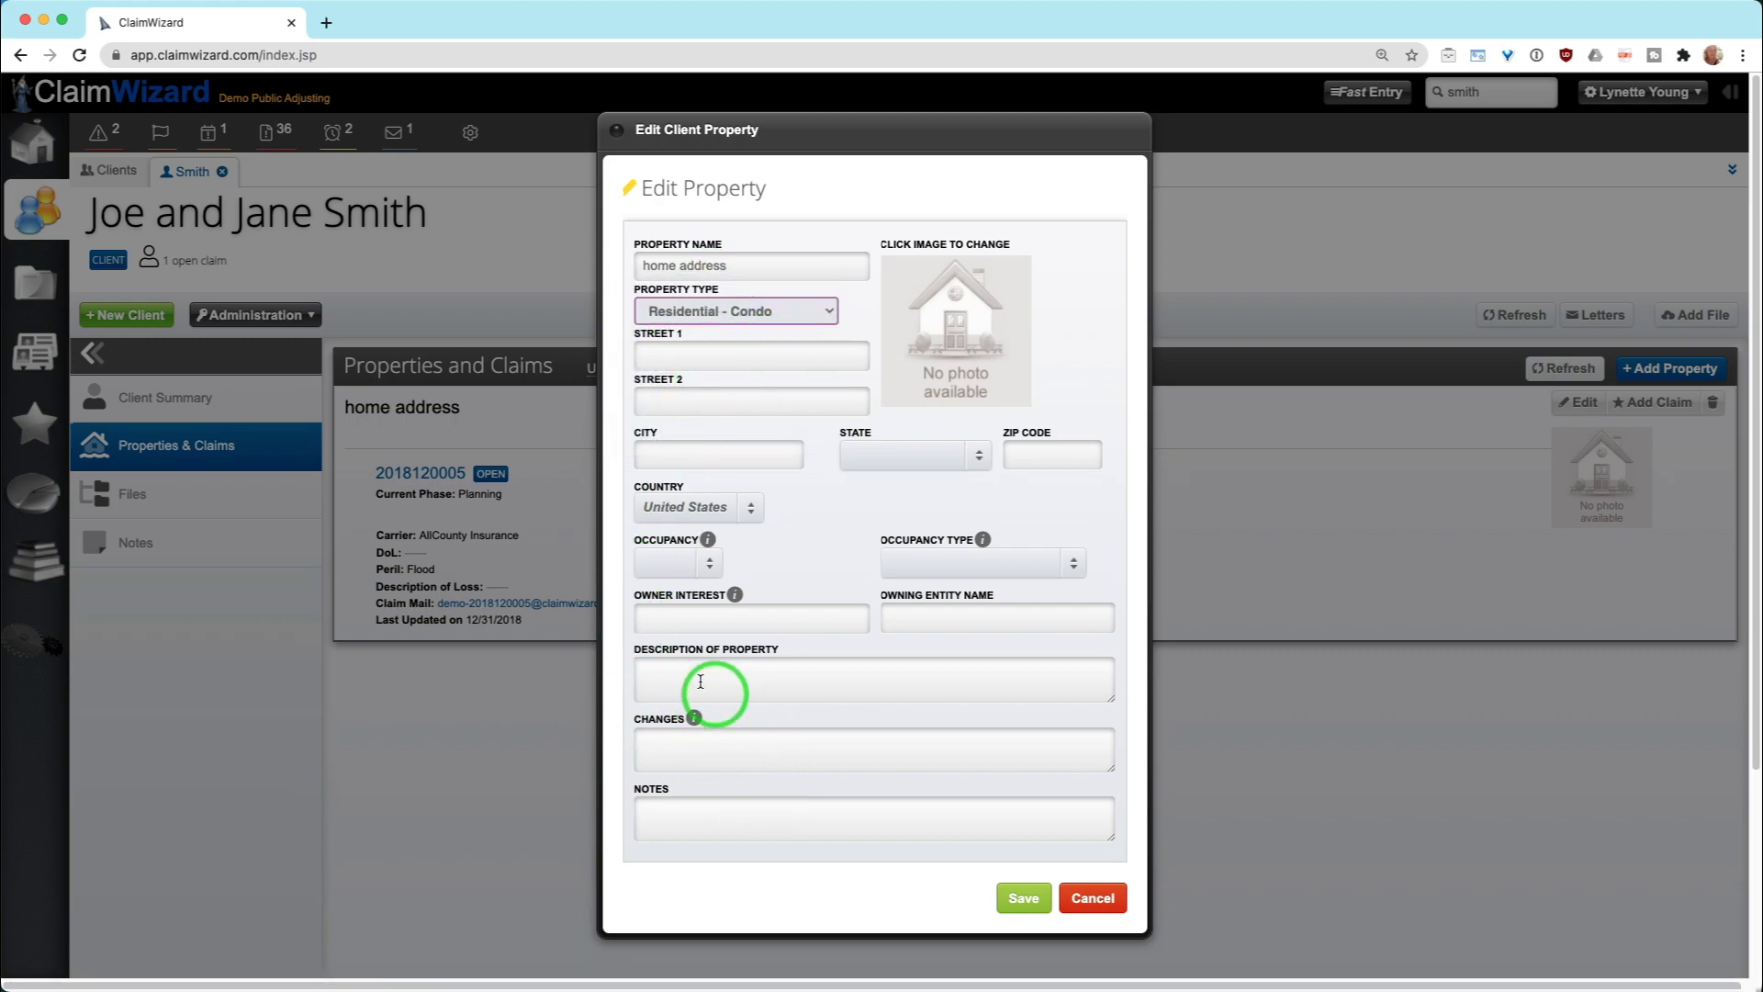
mouse_move(695, 718)
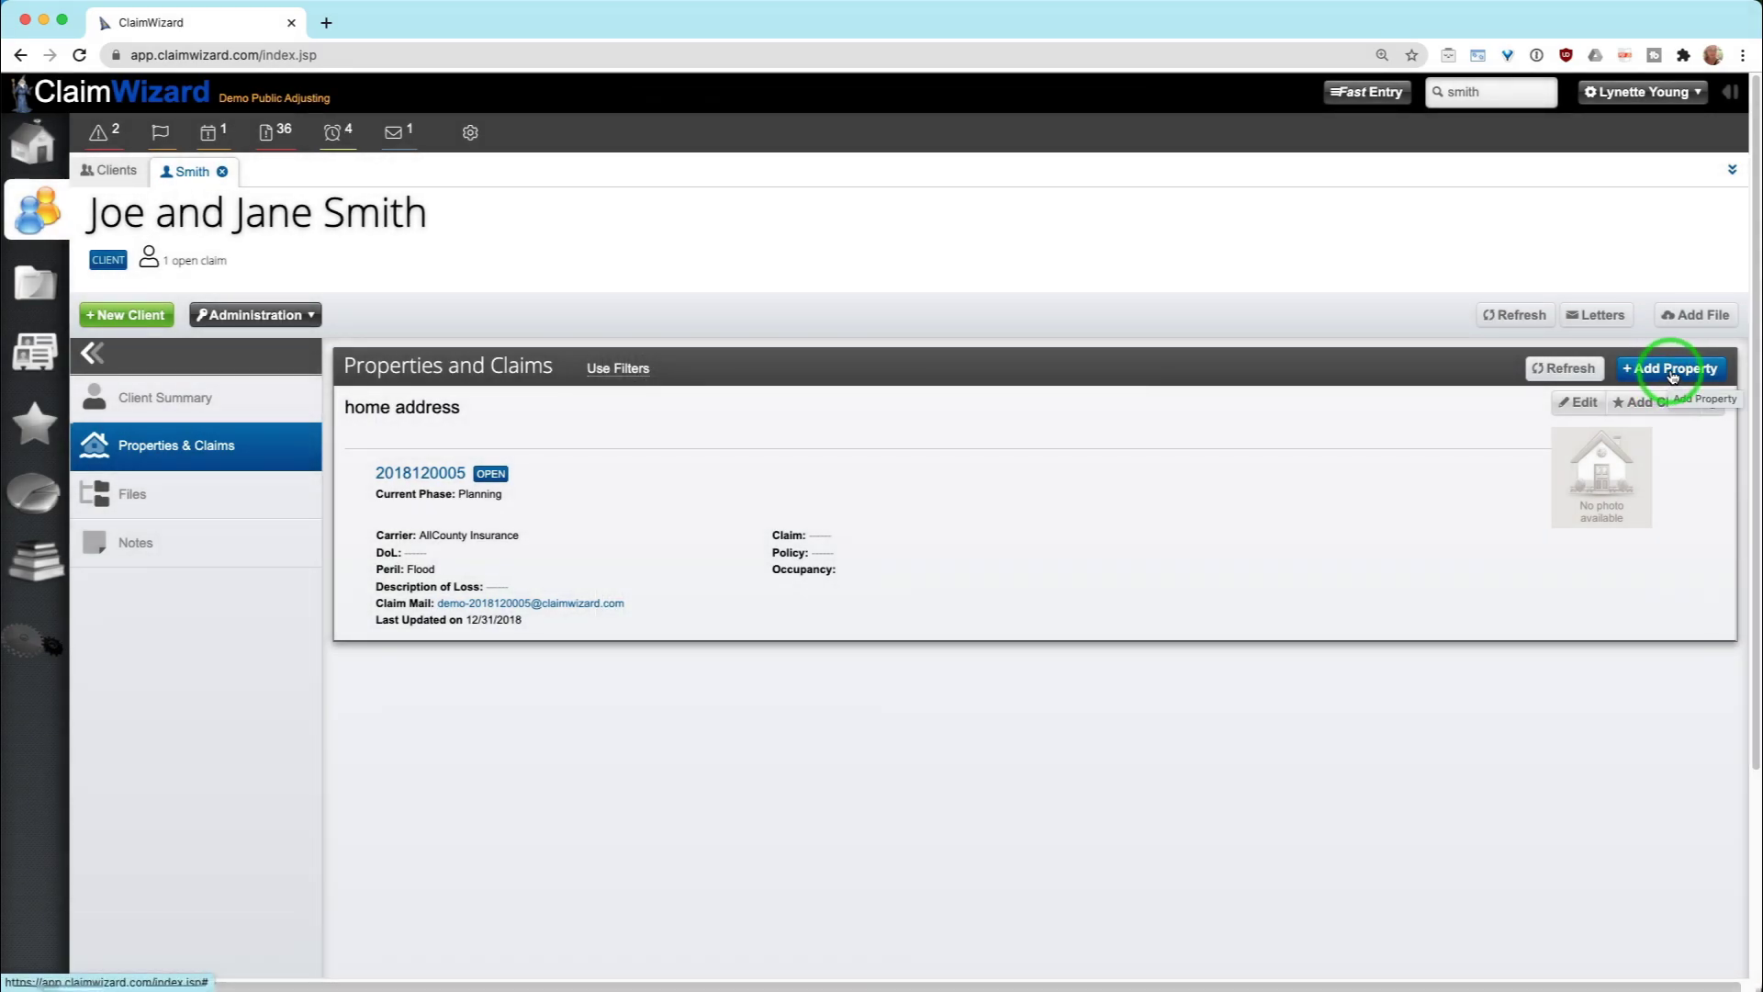
Add and save 'vaca home' as a Commercial - Condo property with Tenant, 2-4 Family occupancy
click(1673, 373)
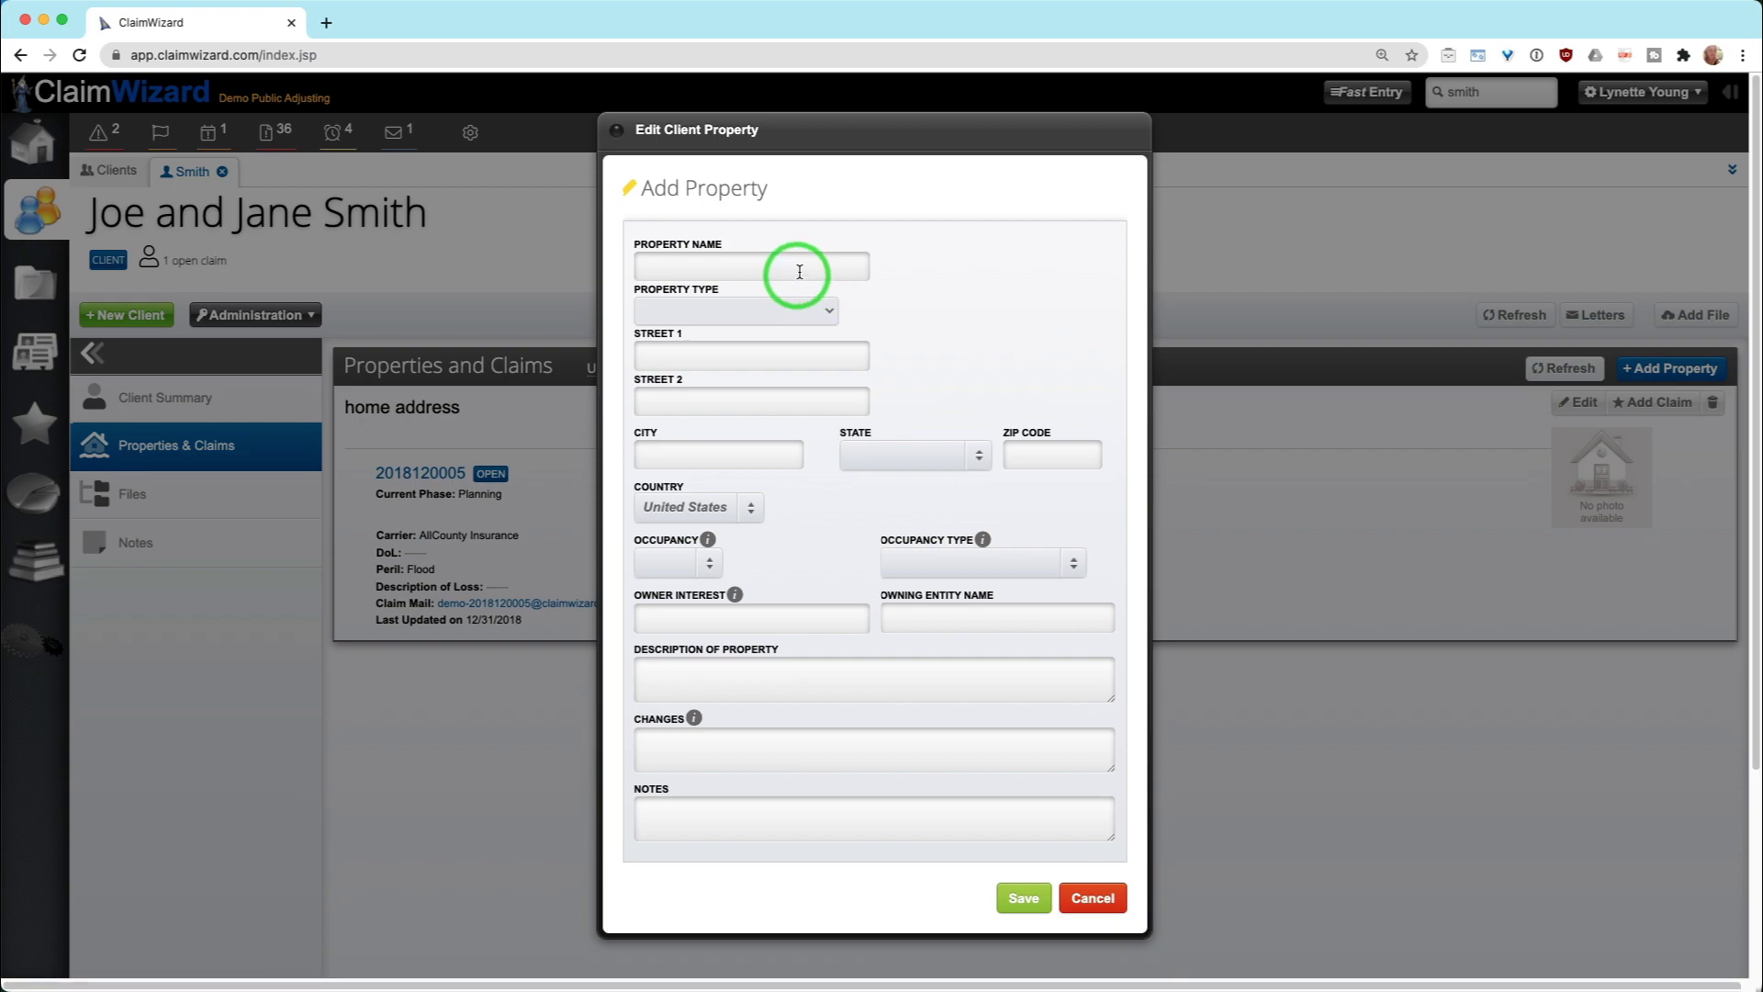
click(799, 270)
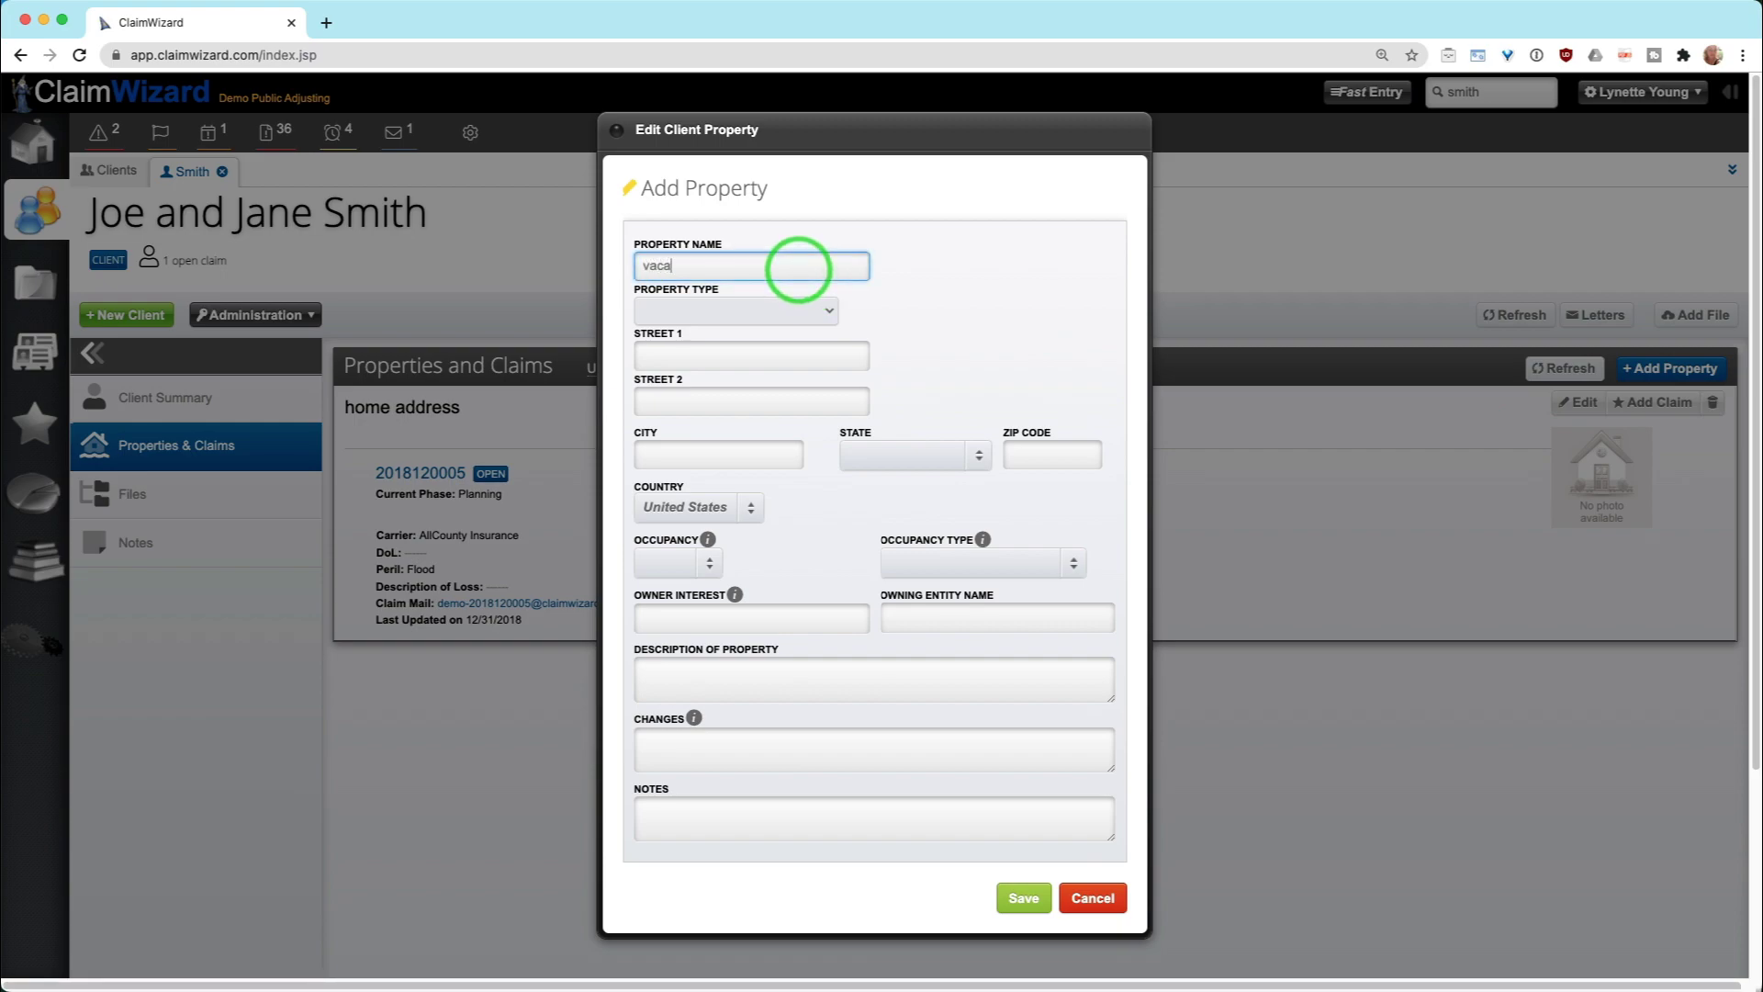
click(763, 311)
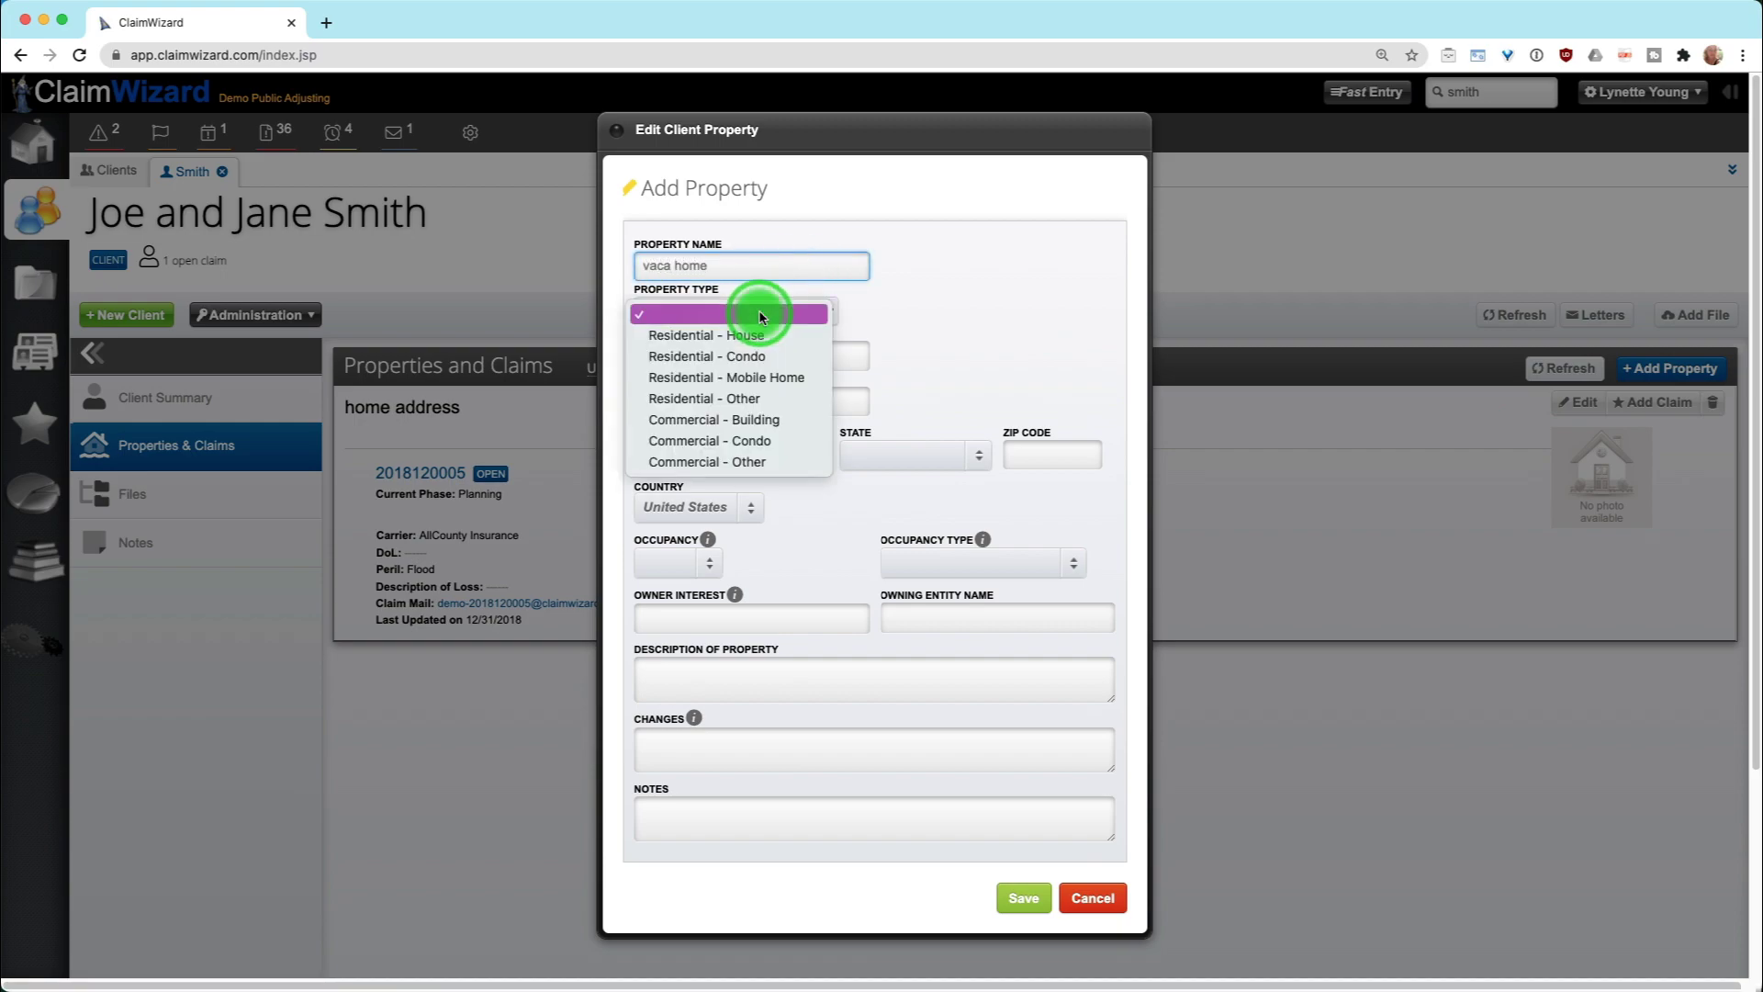
click(810, 442)
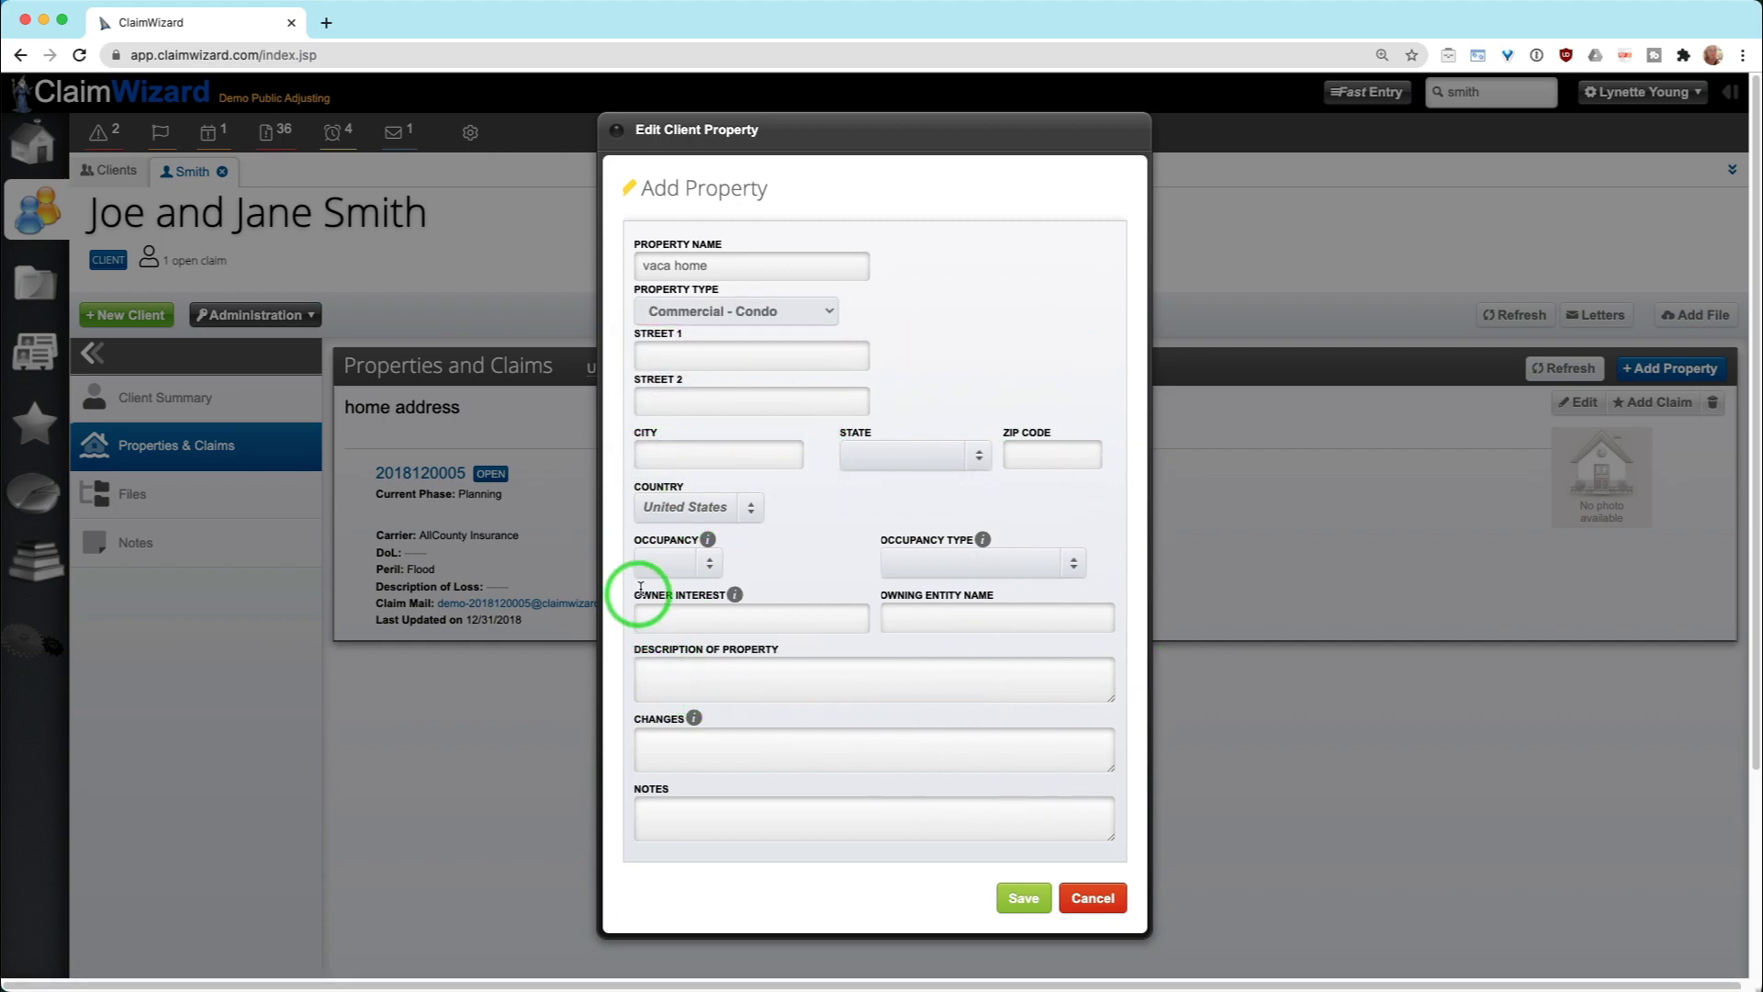
click(653, 563)
click(684, 644)
click(1016, 562)
click(1007, 641)
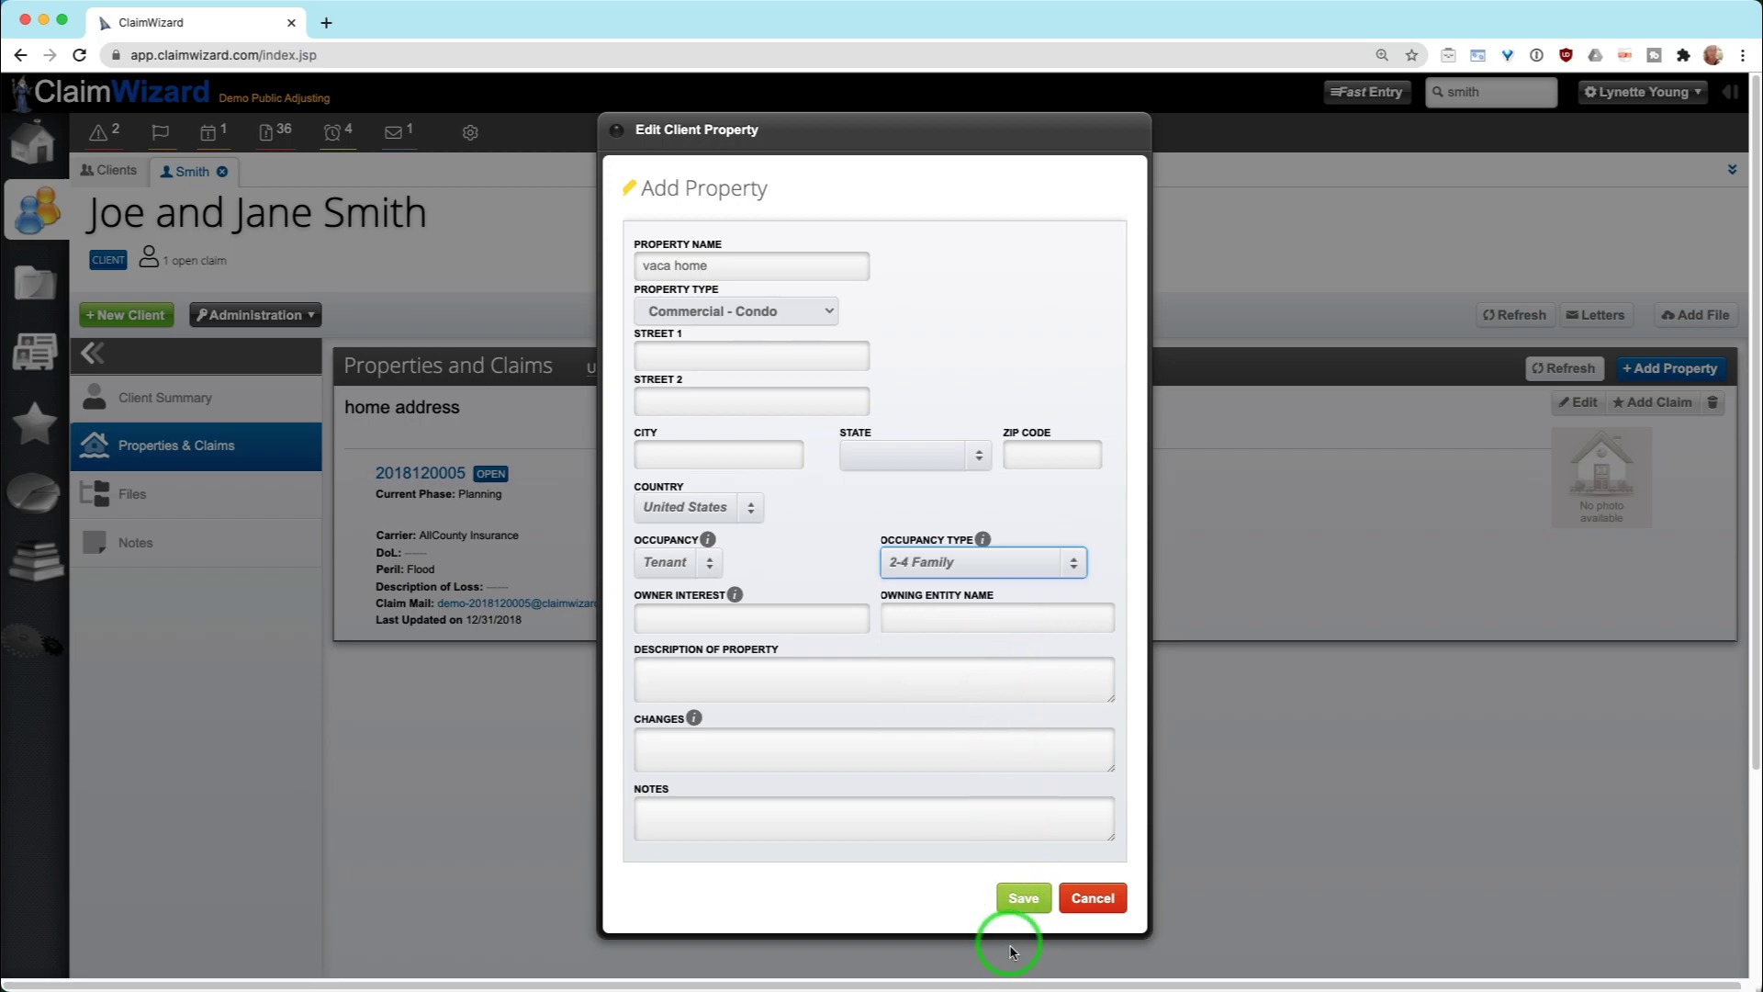
click(1021, 898)
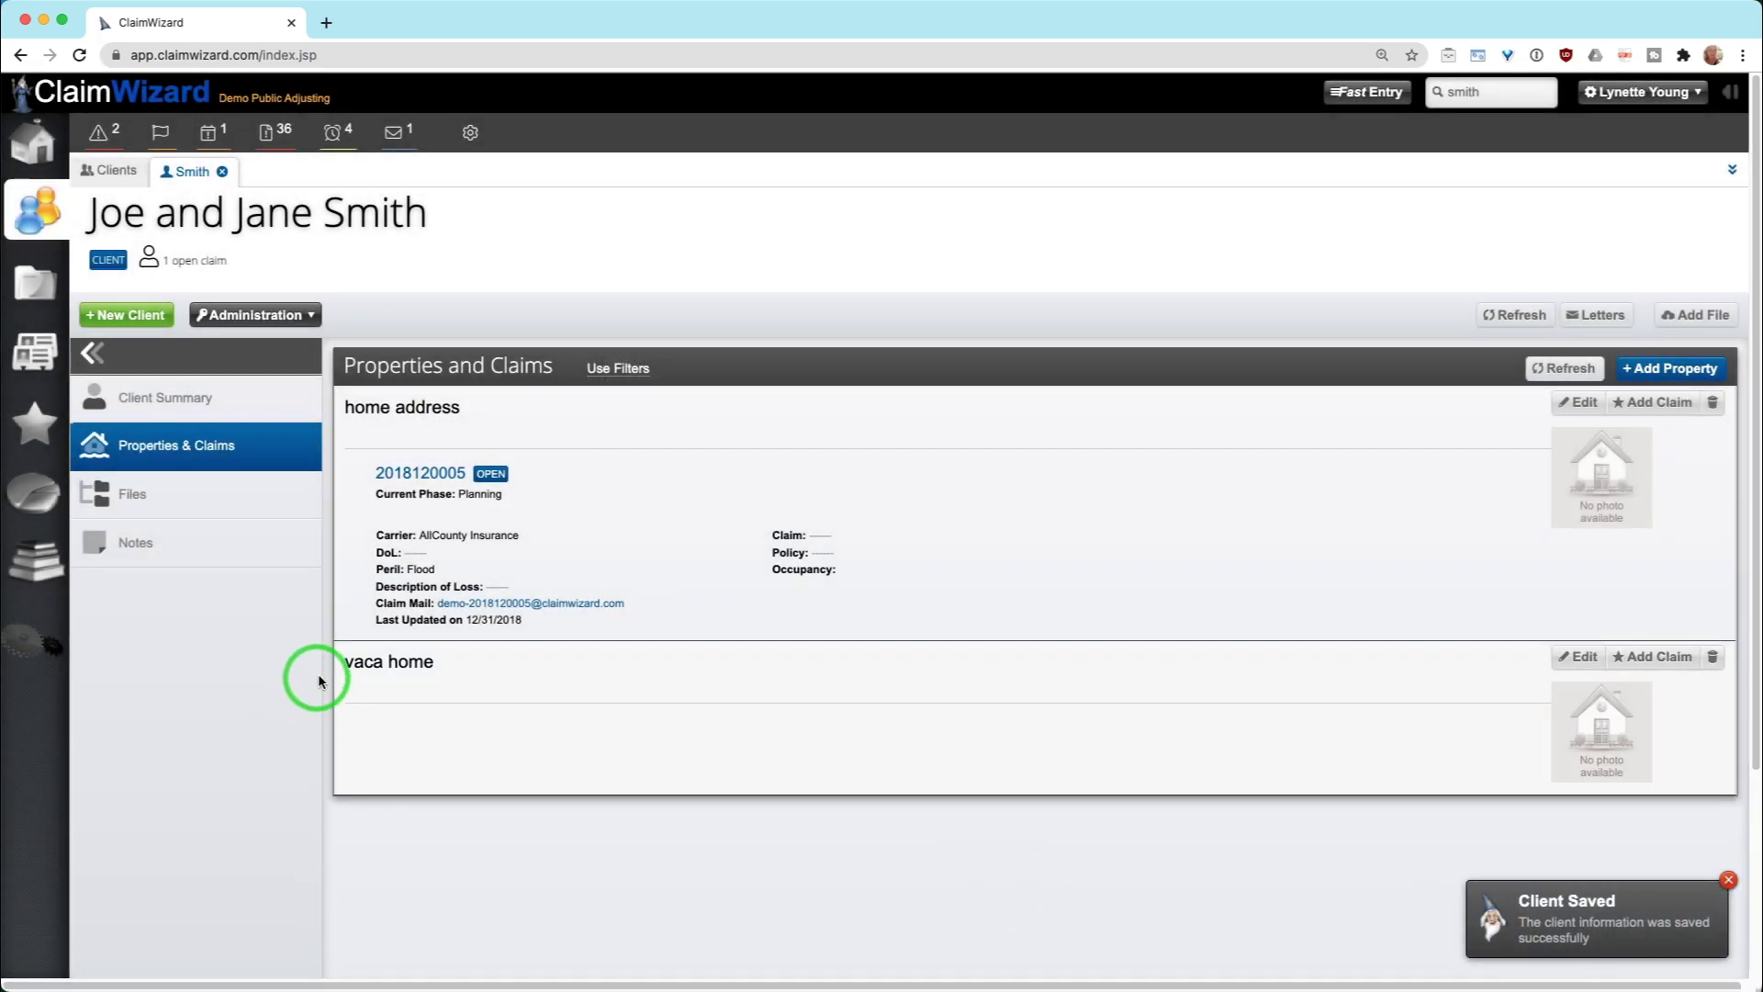
drag(329, 673, 443, 675)
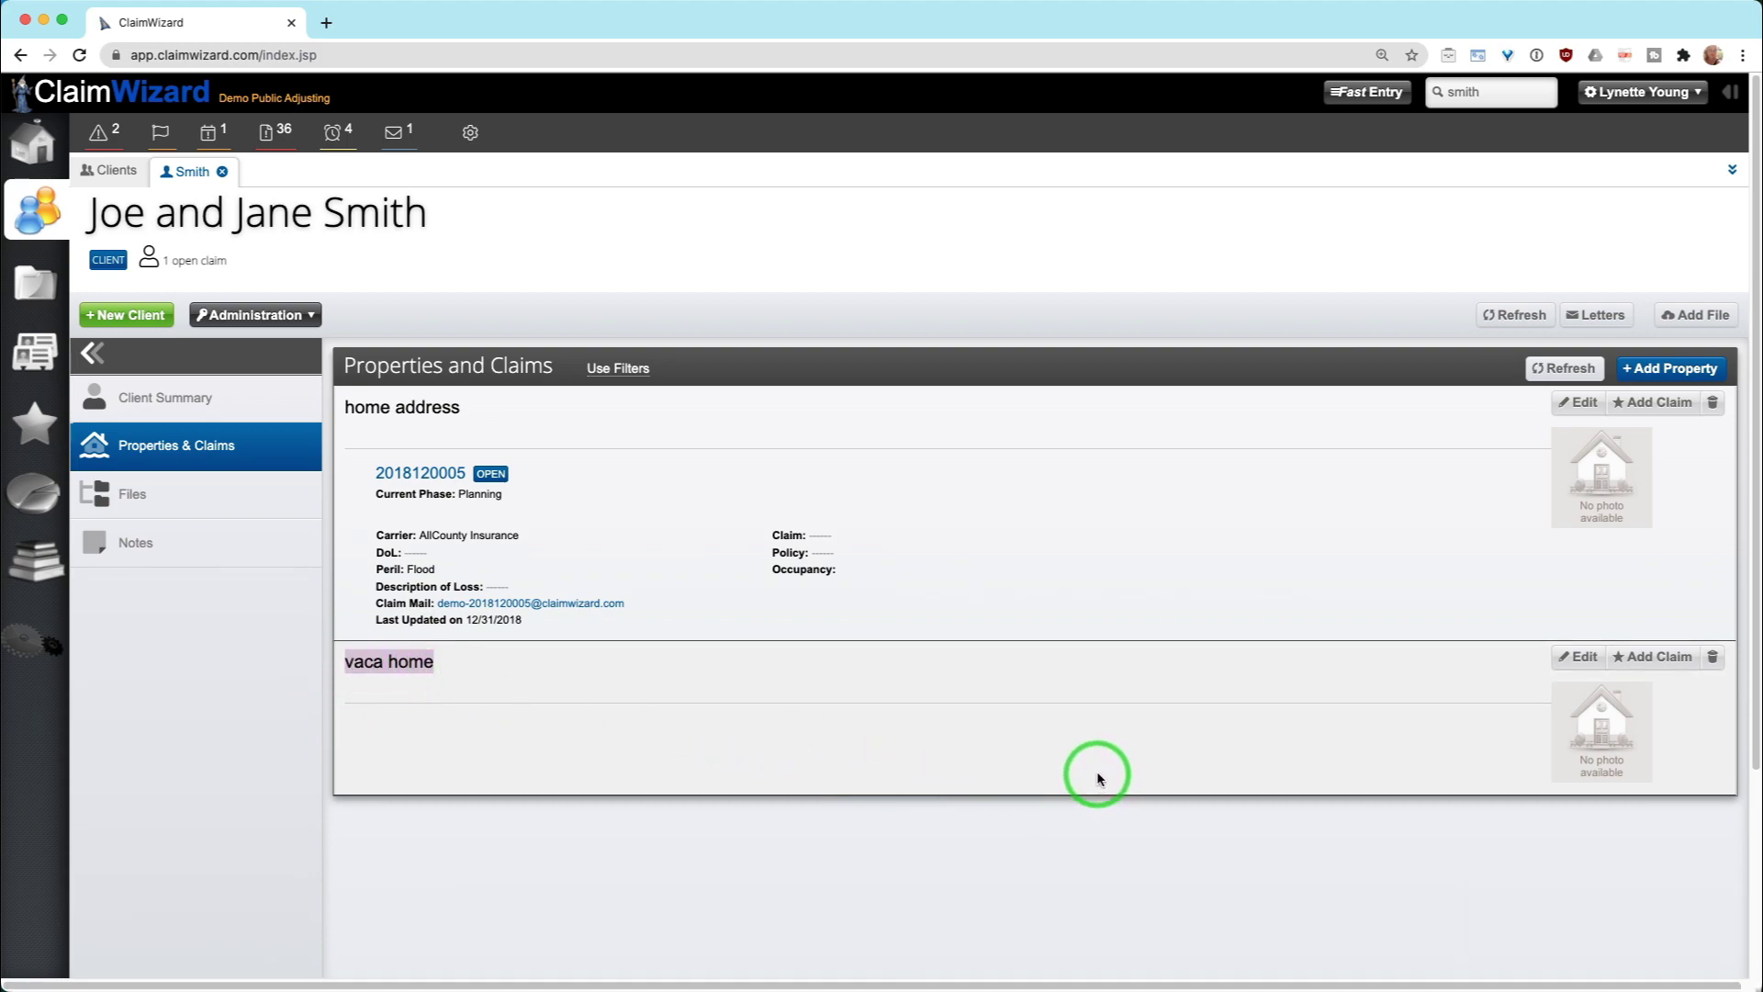
click(414, 408)
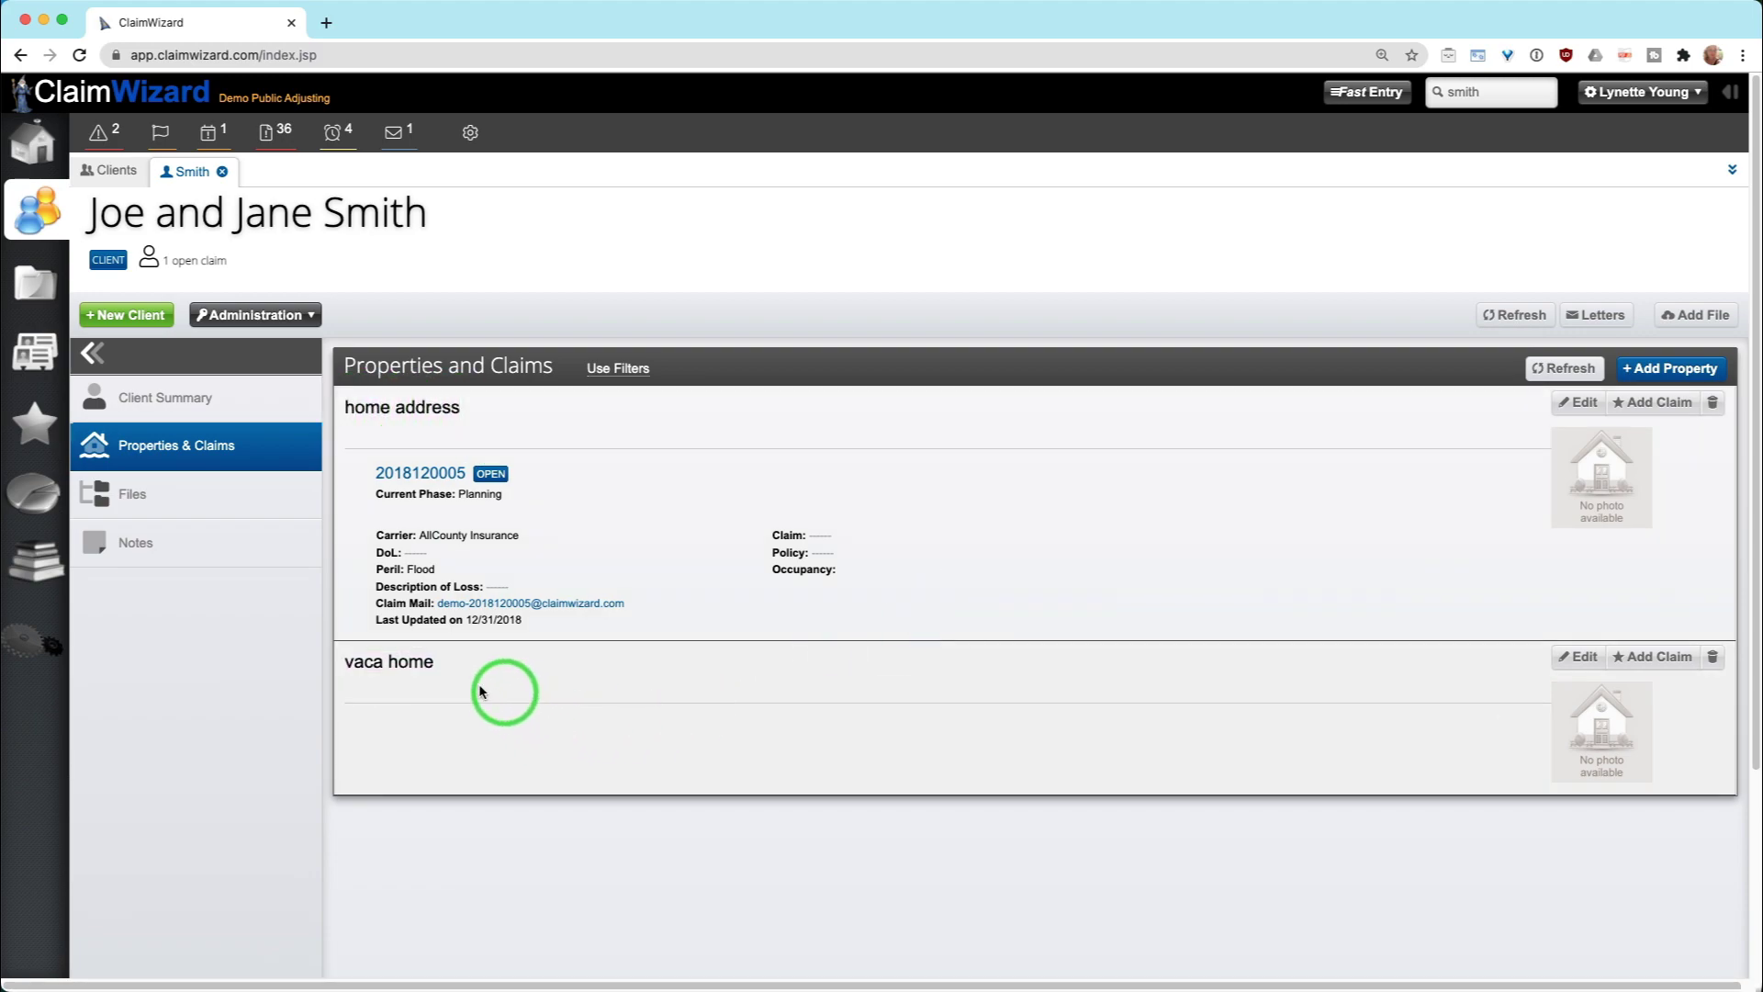
click(1661, 657)
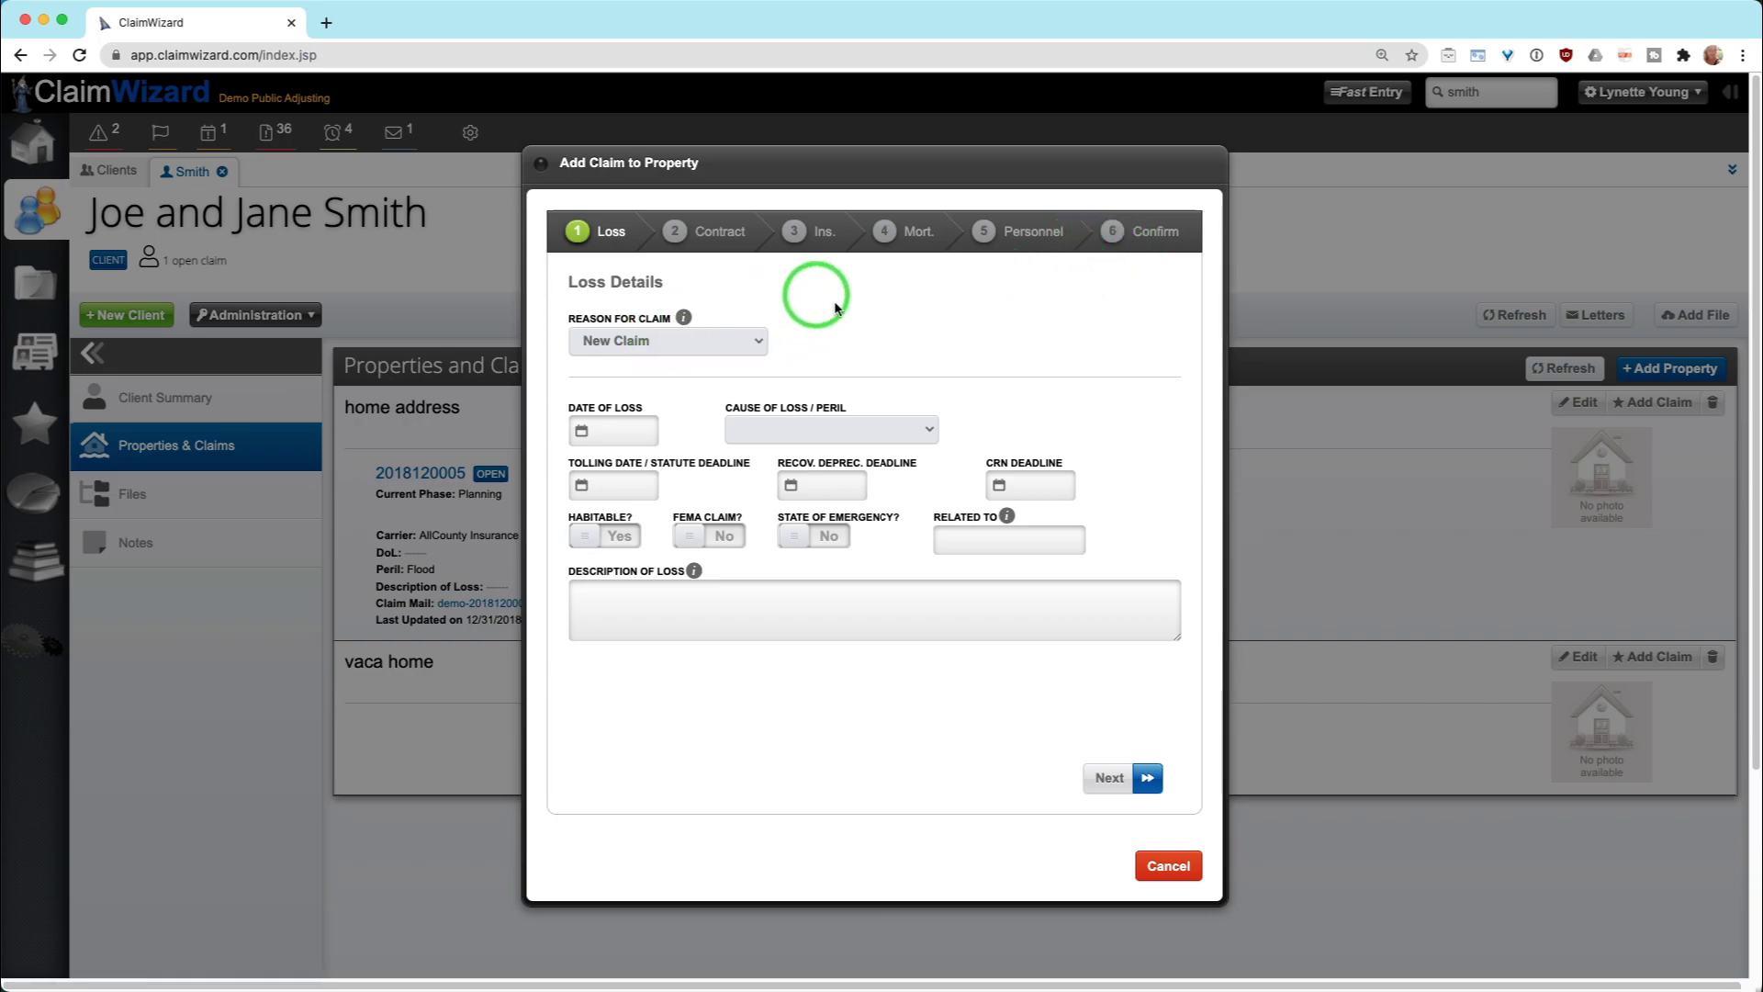
click(732, 234)
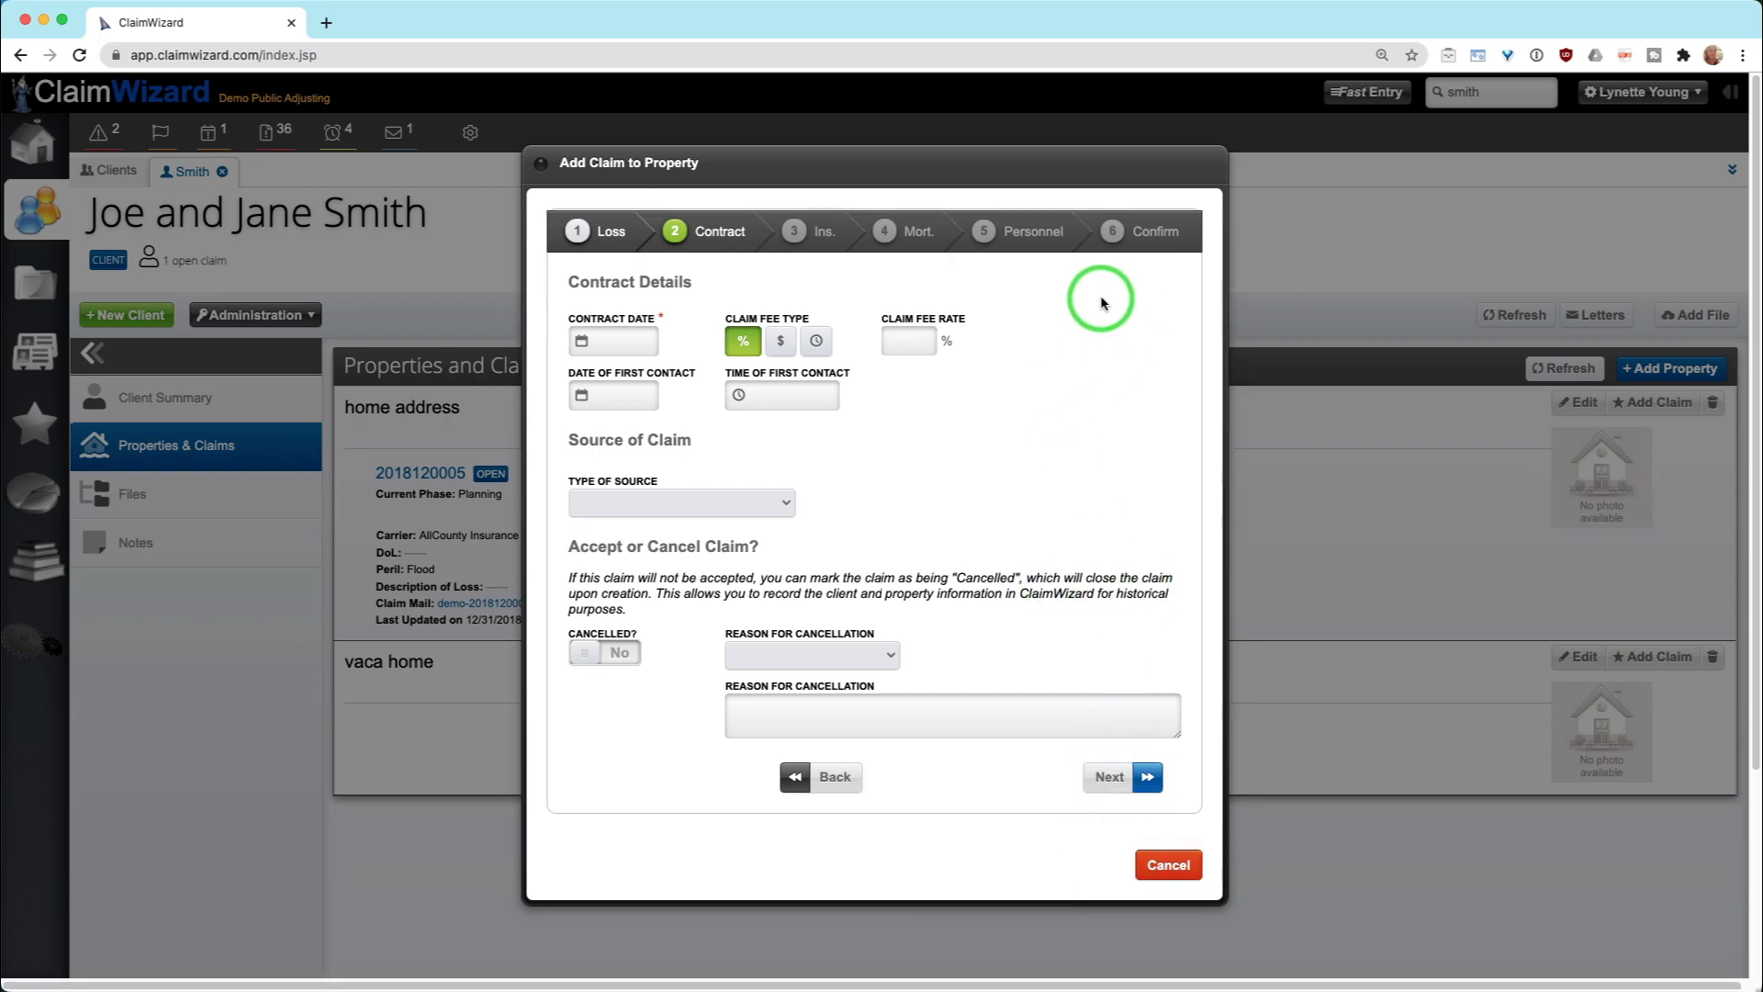
click(1143, 235)
click(642, 342)
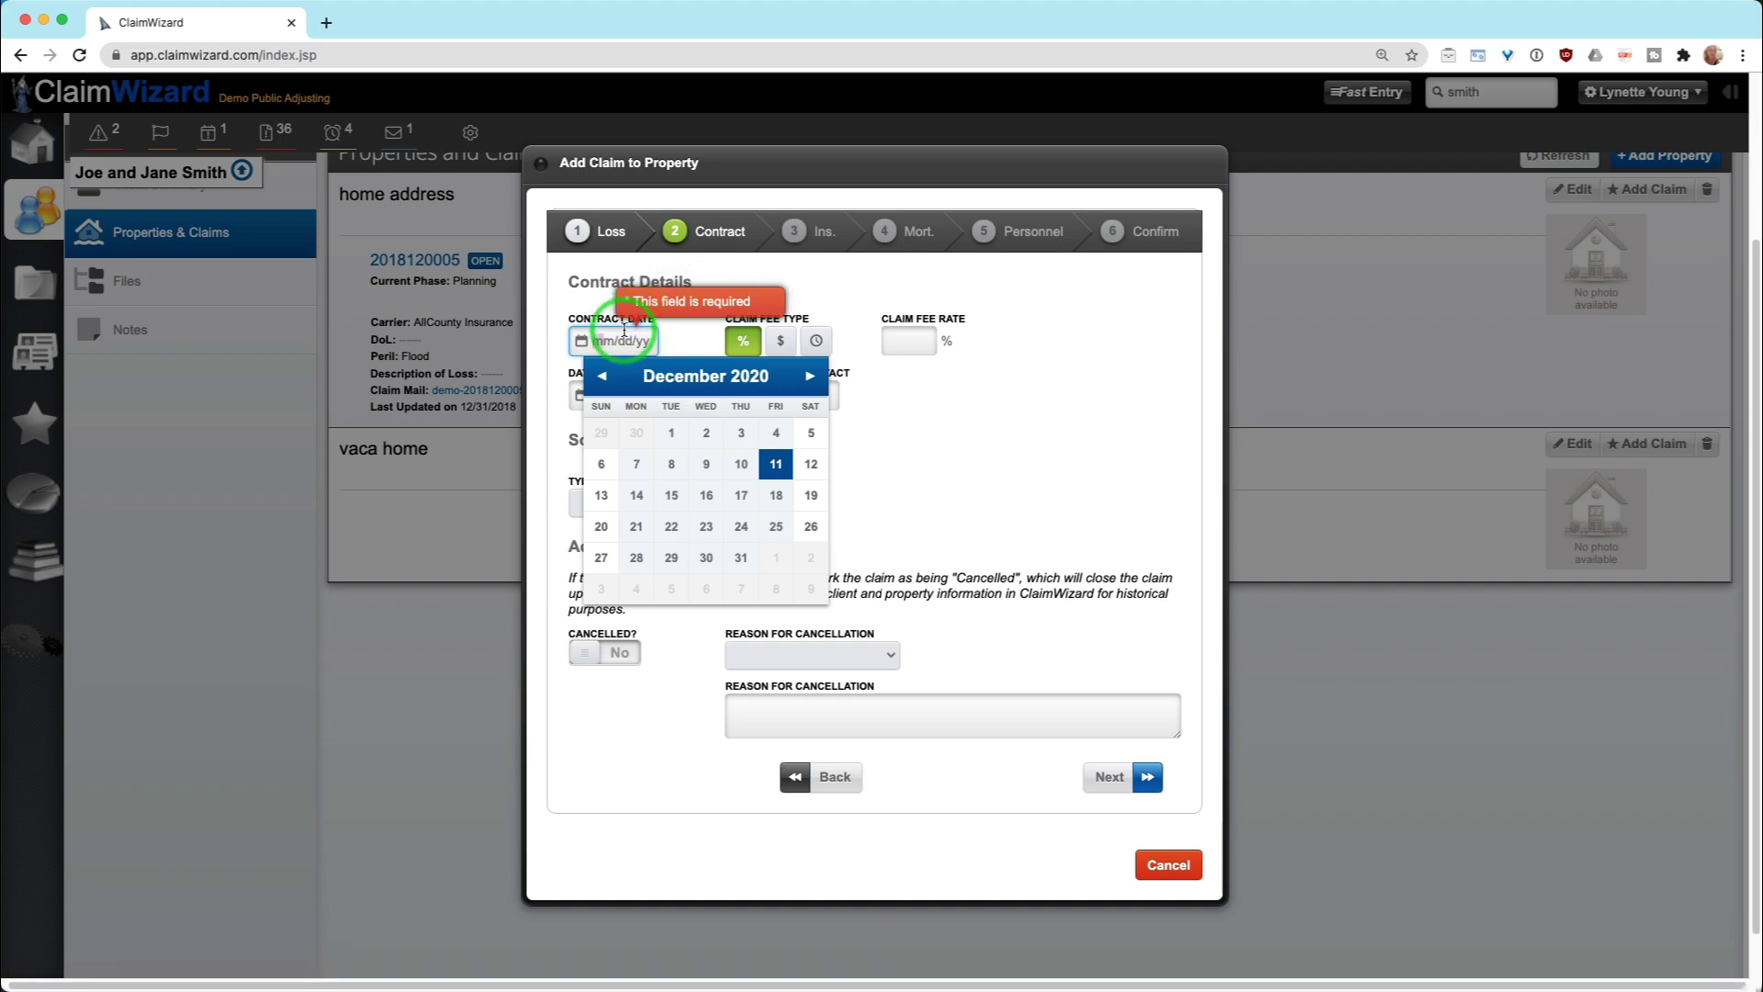
click(808, 470)
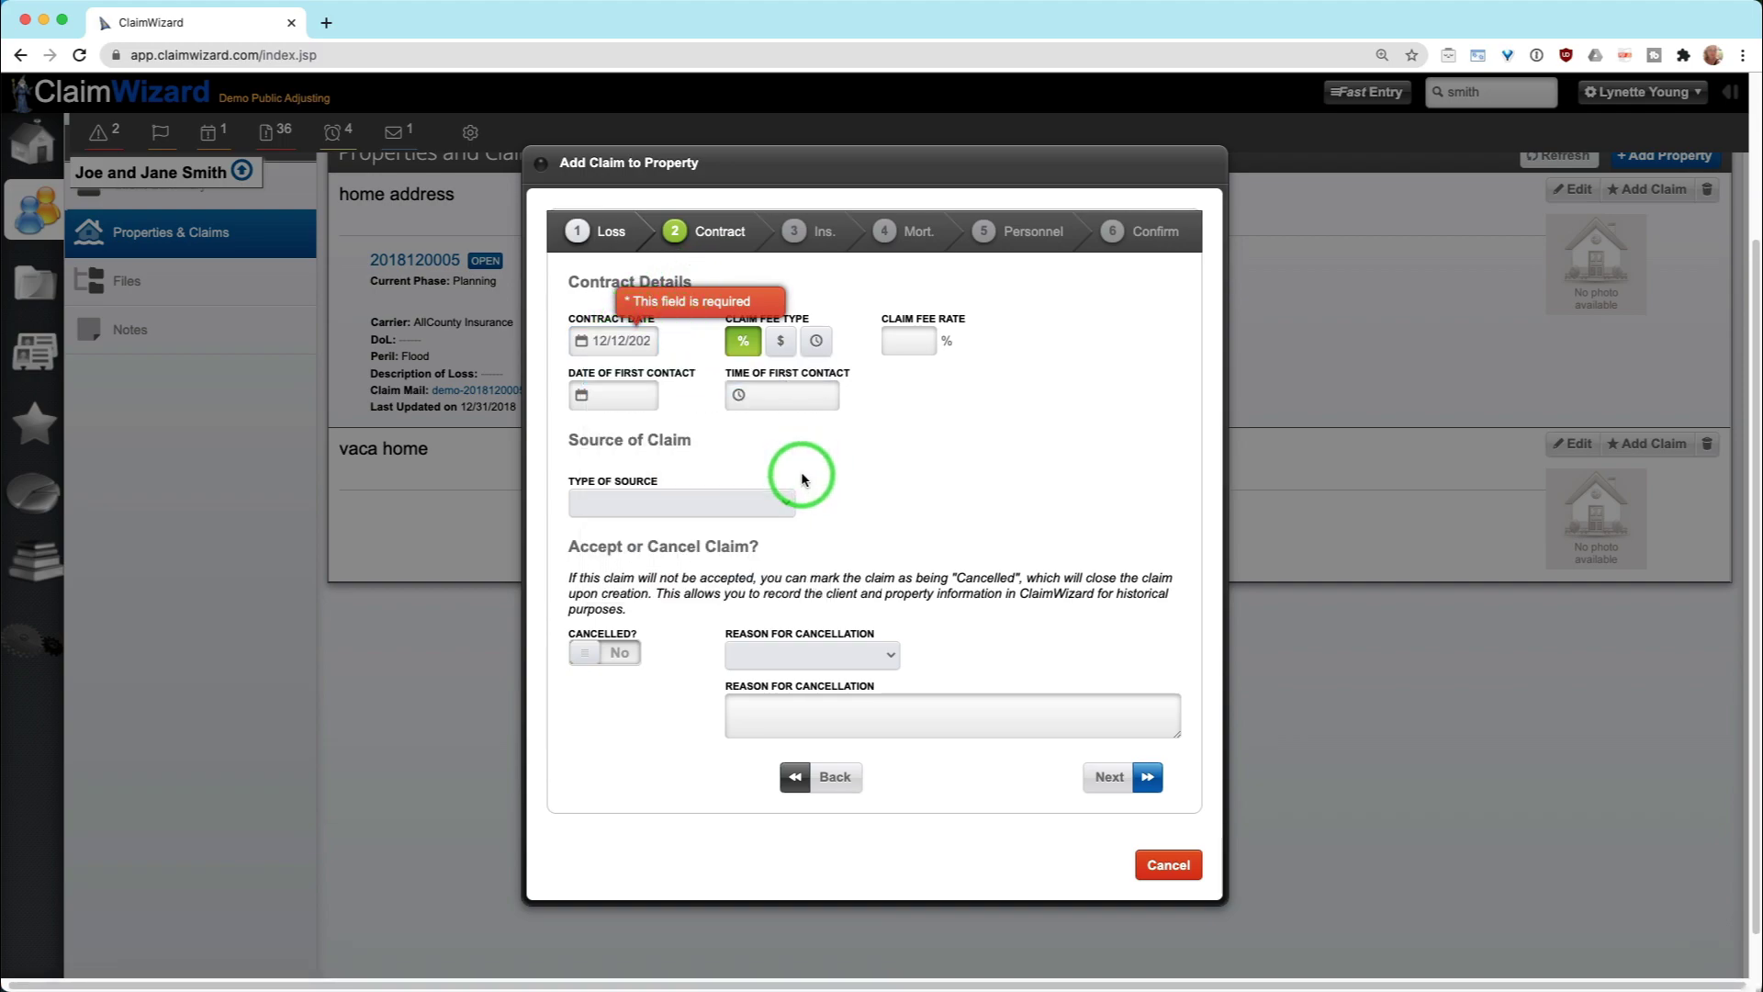
click(1109, 777)
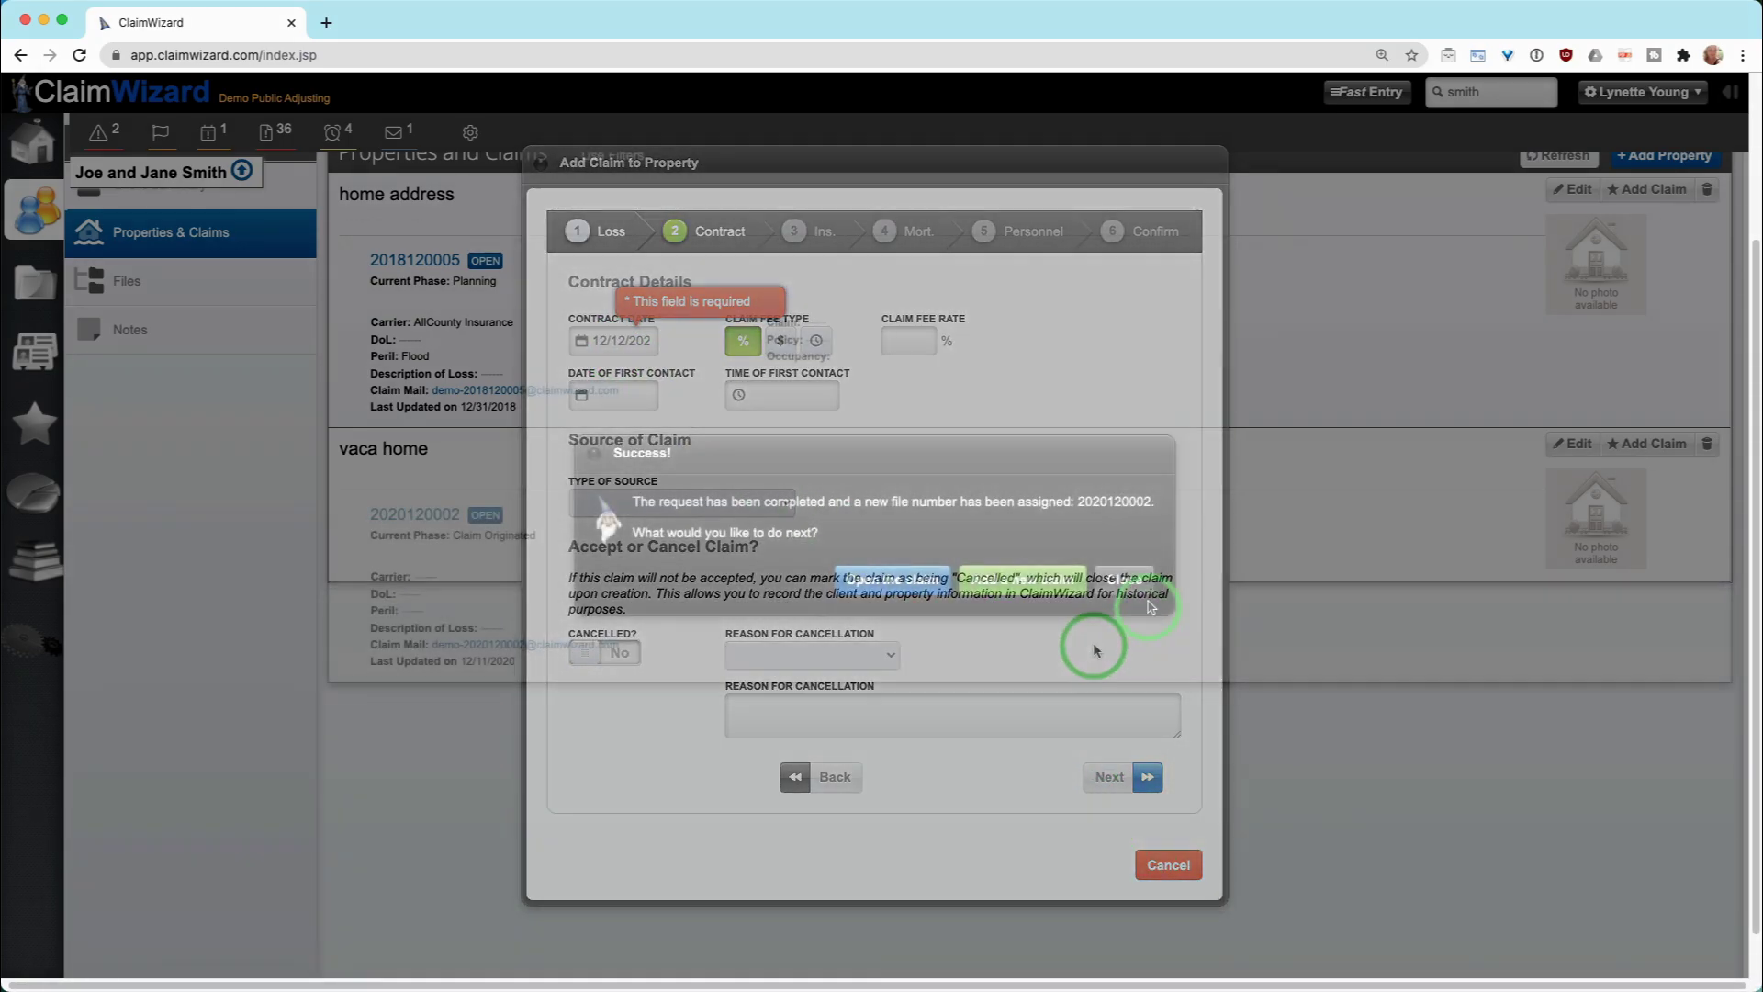
click(1133, 581)
scroll(1088, 759, up, 3)
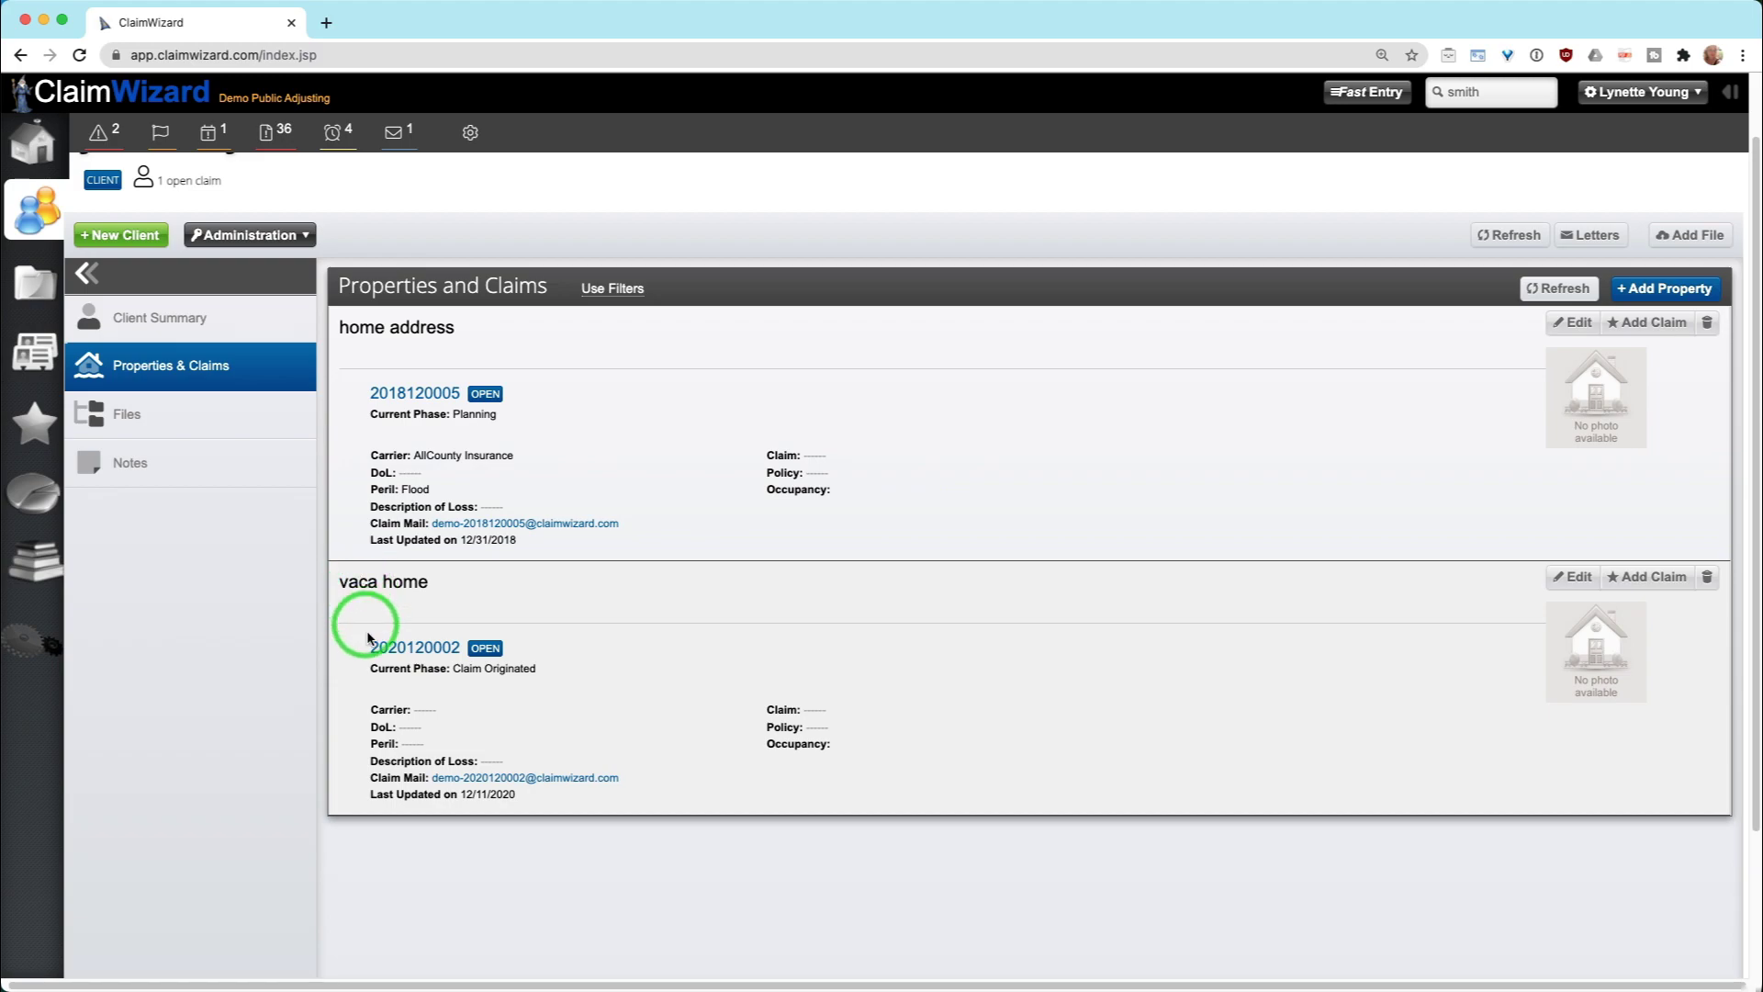
drag(366, 642, 469, 658)
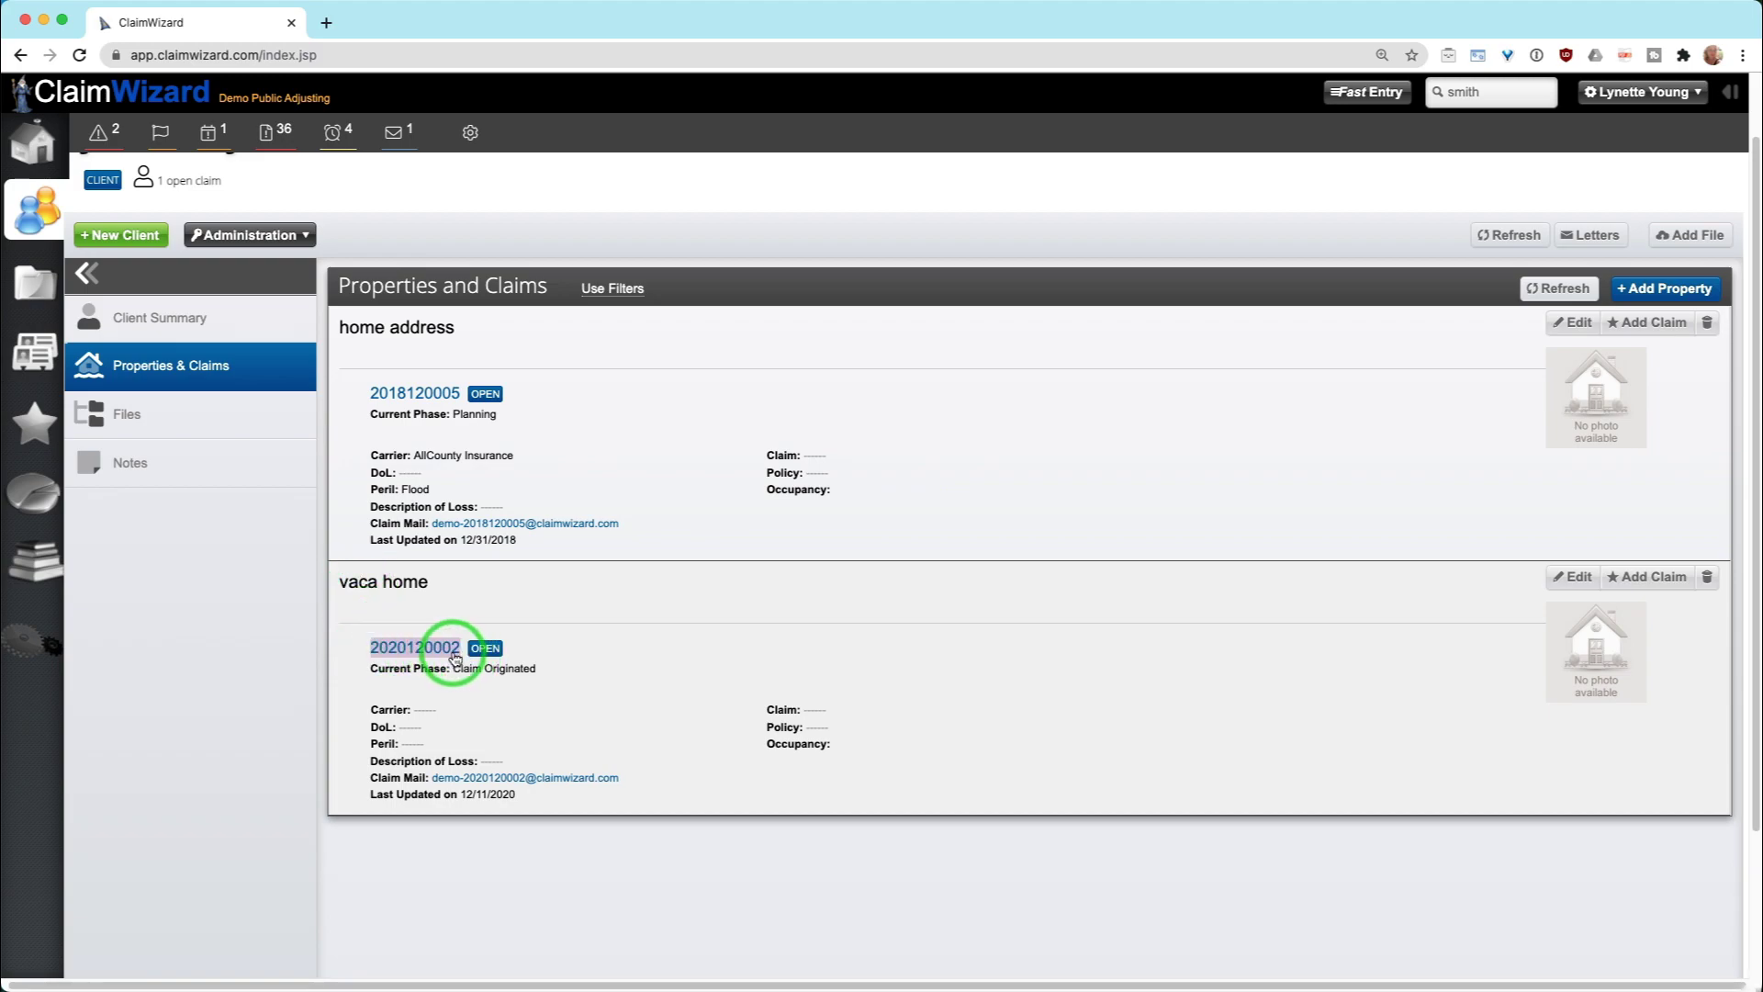
click(588, 704)
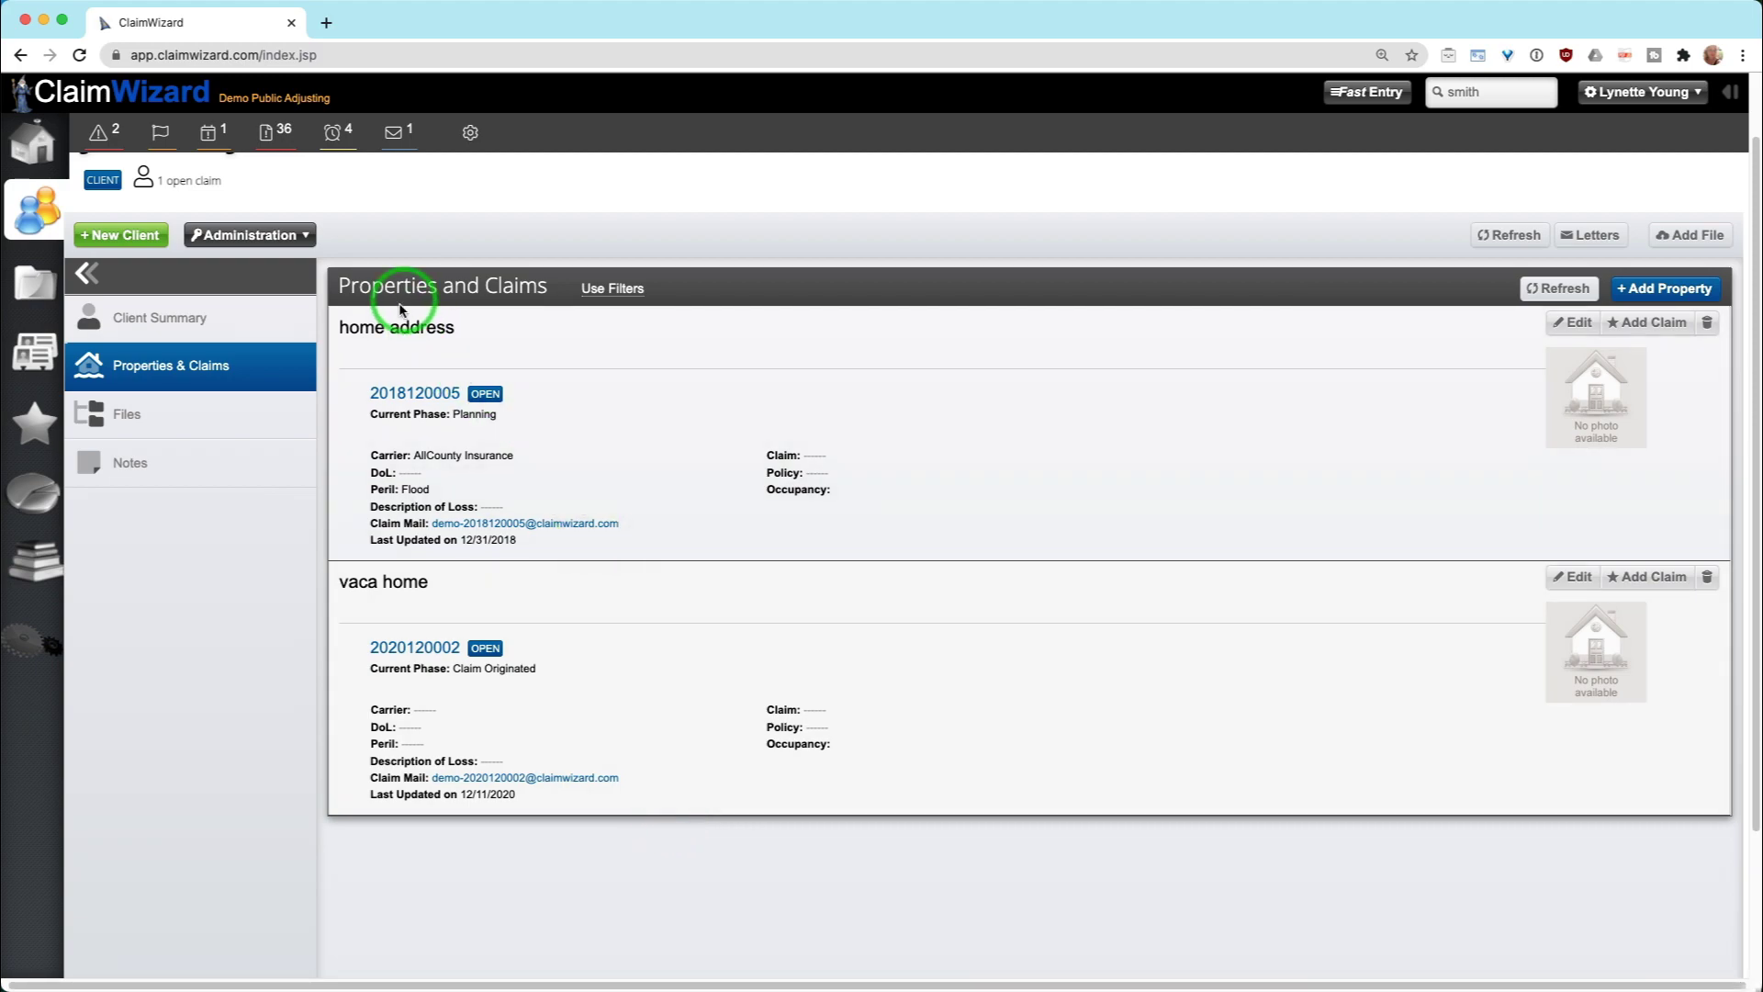
drag(341, 330, 468, 330)
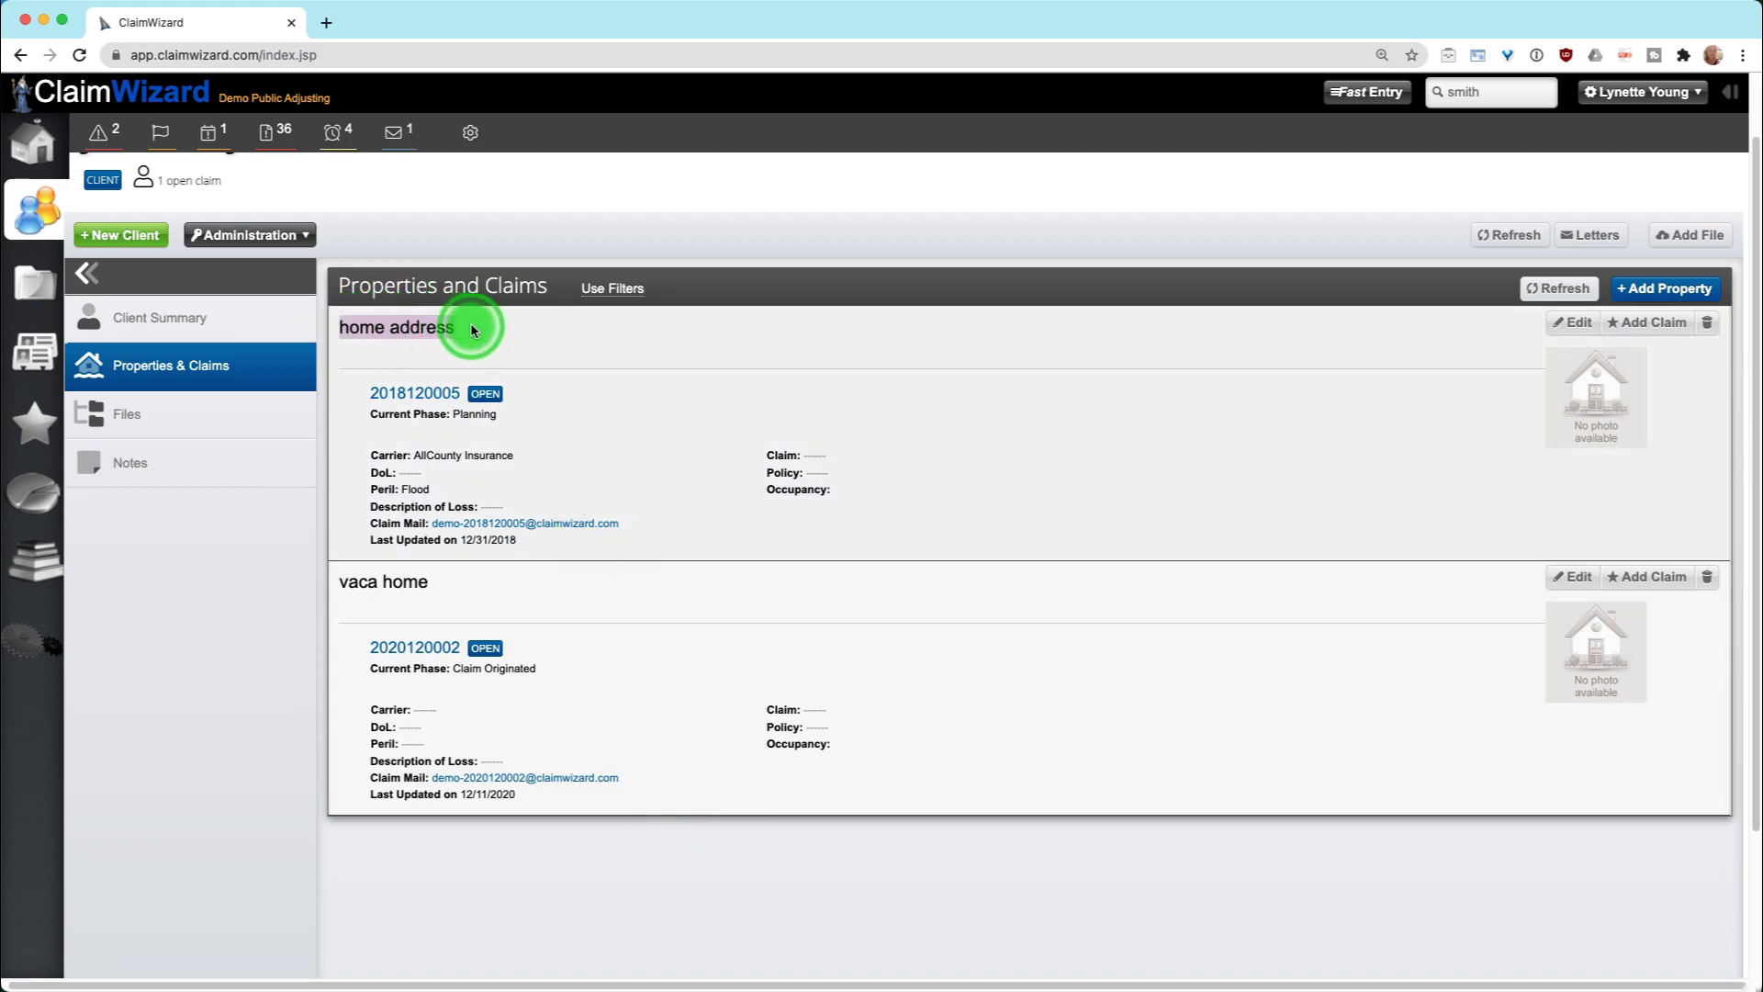
click(1473, 395)
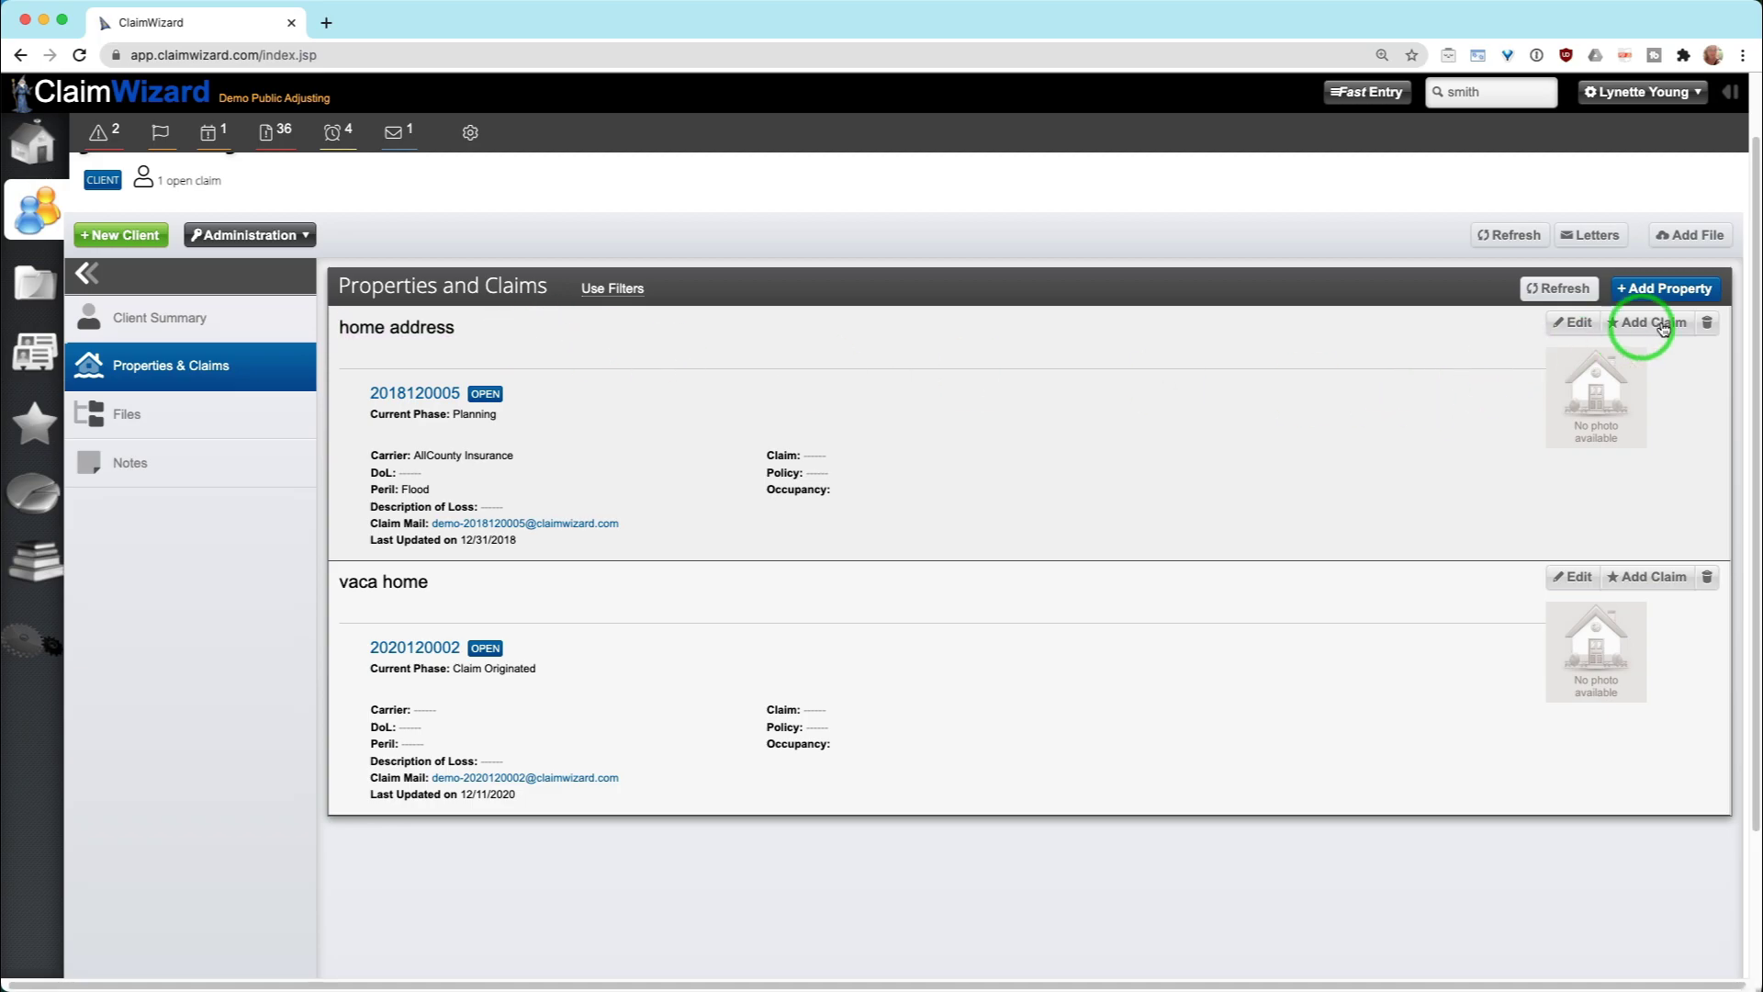
click(1662, 324)
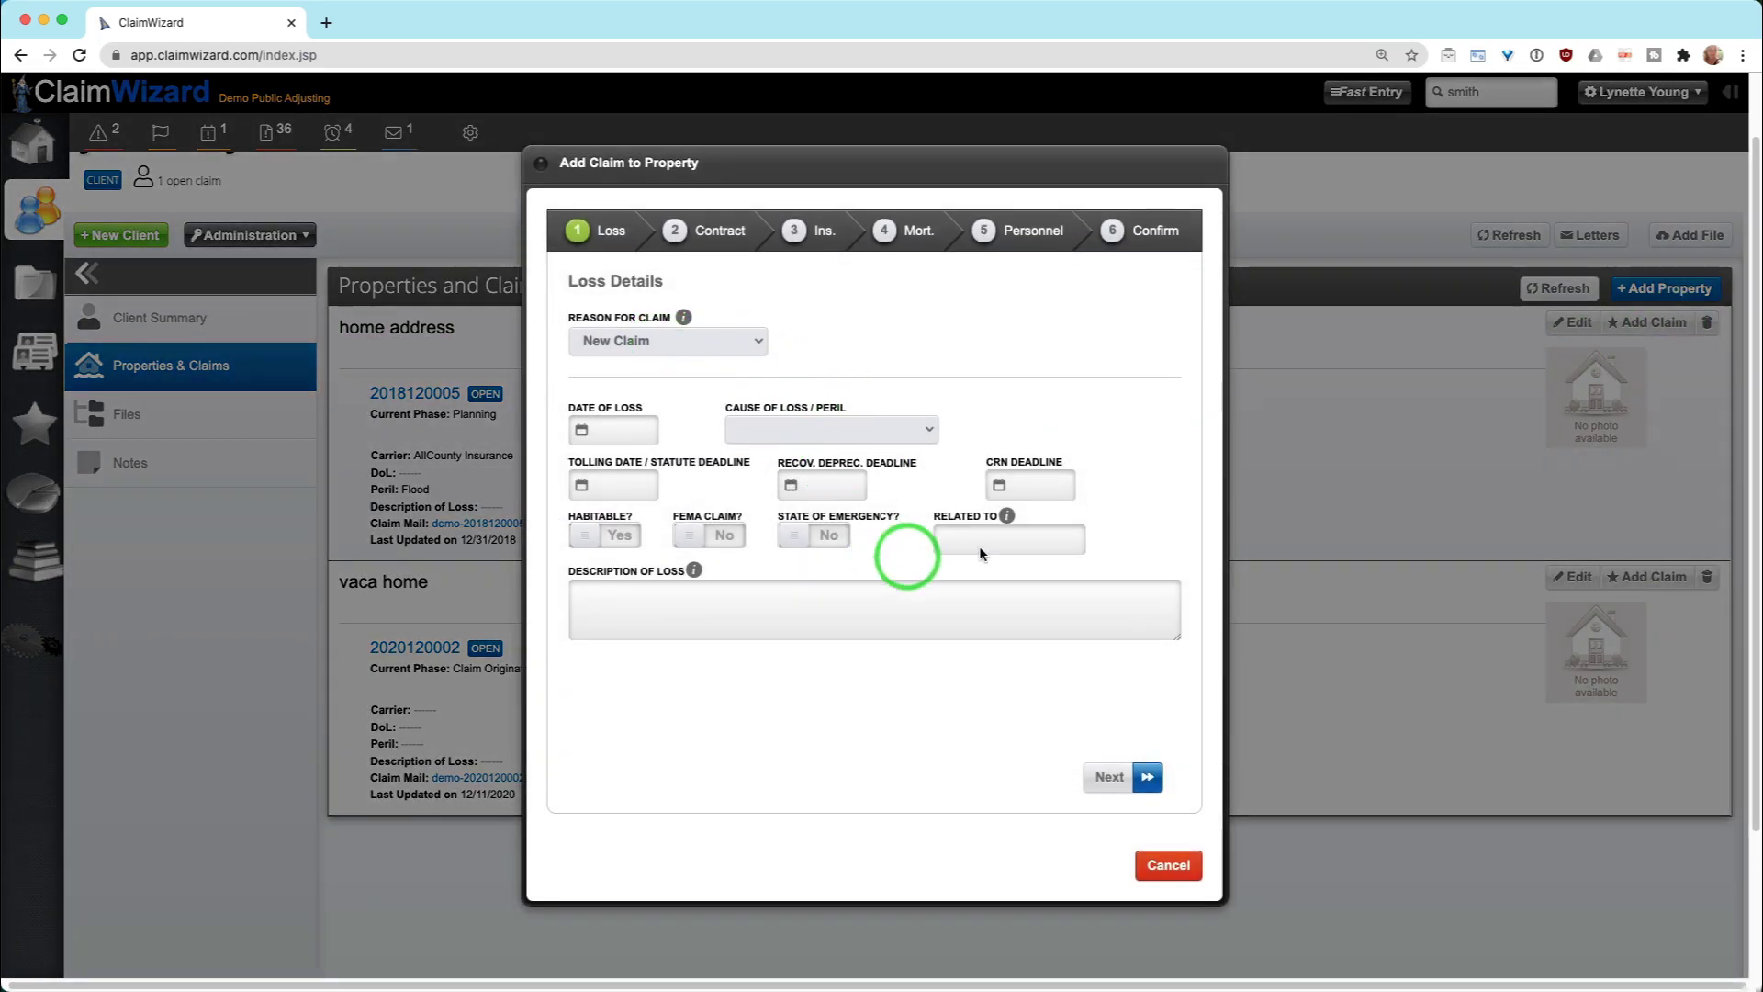
click(696, 230)
click(632, 357)
click(713, 488)
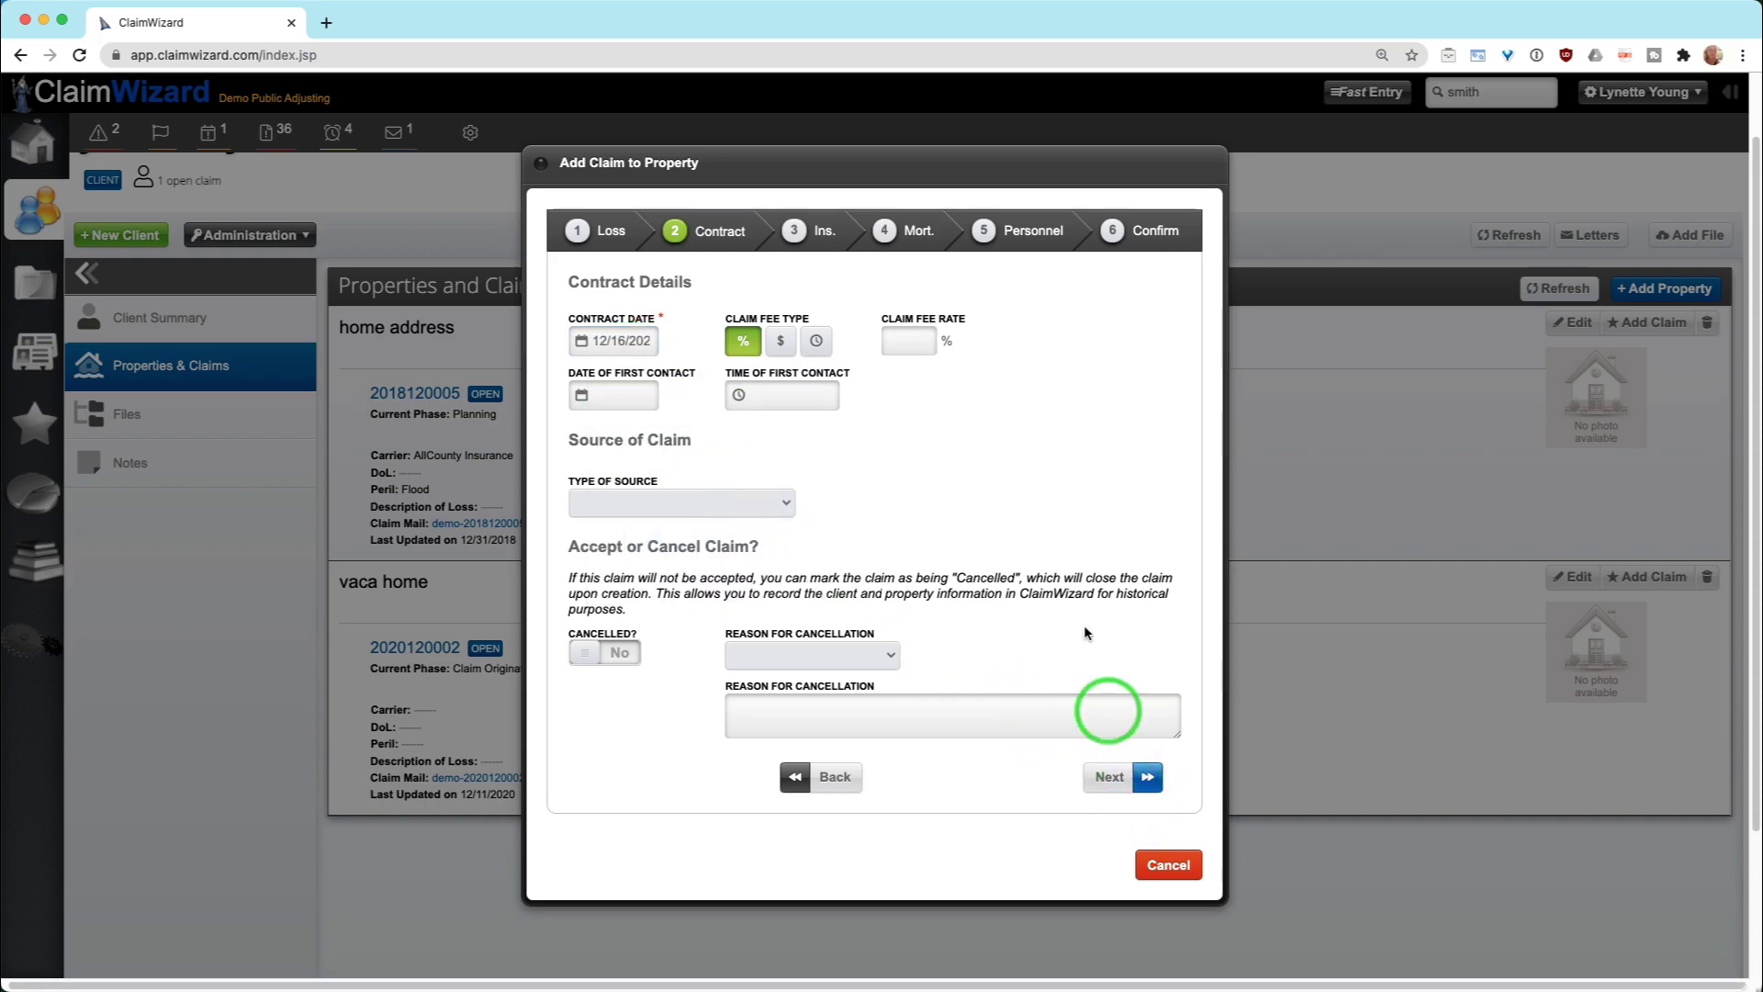
click(1156, 231)
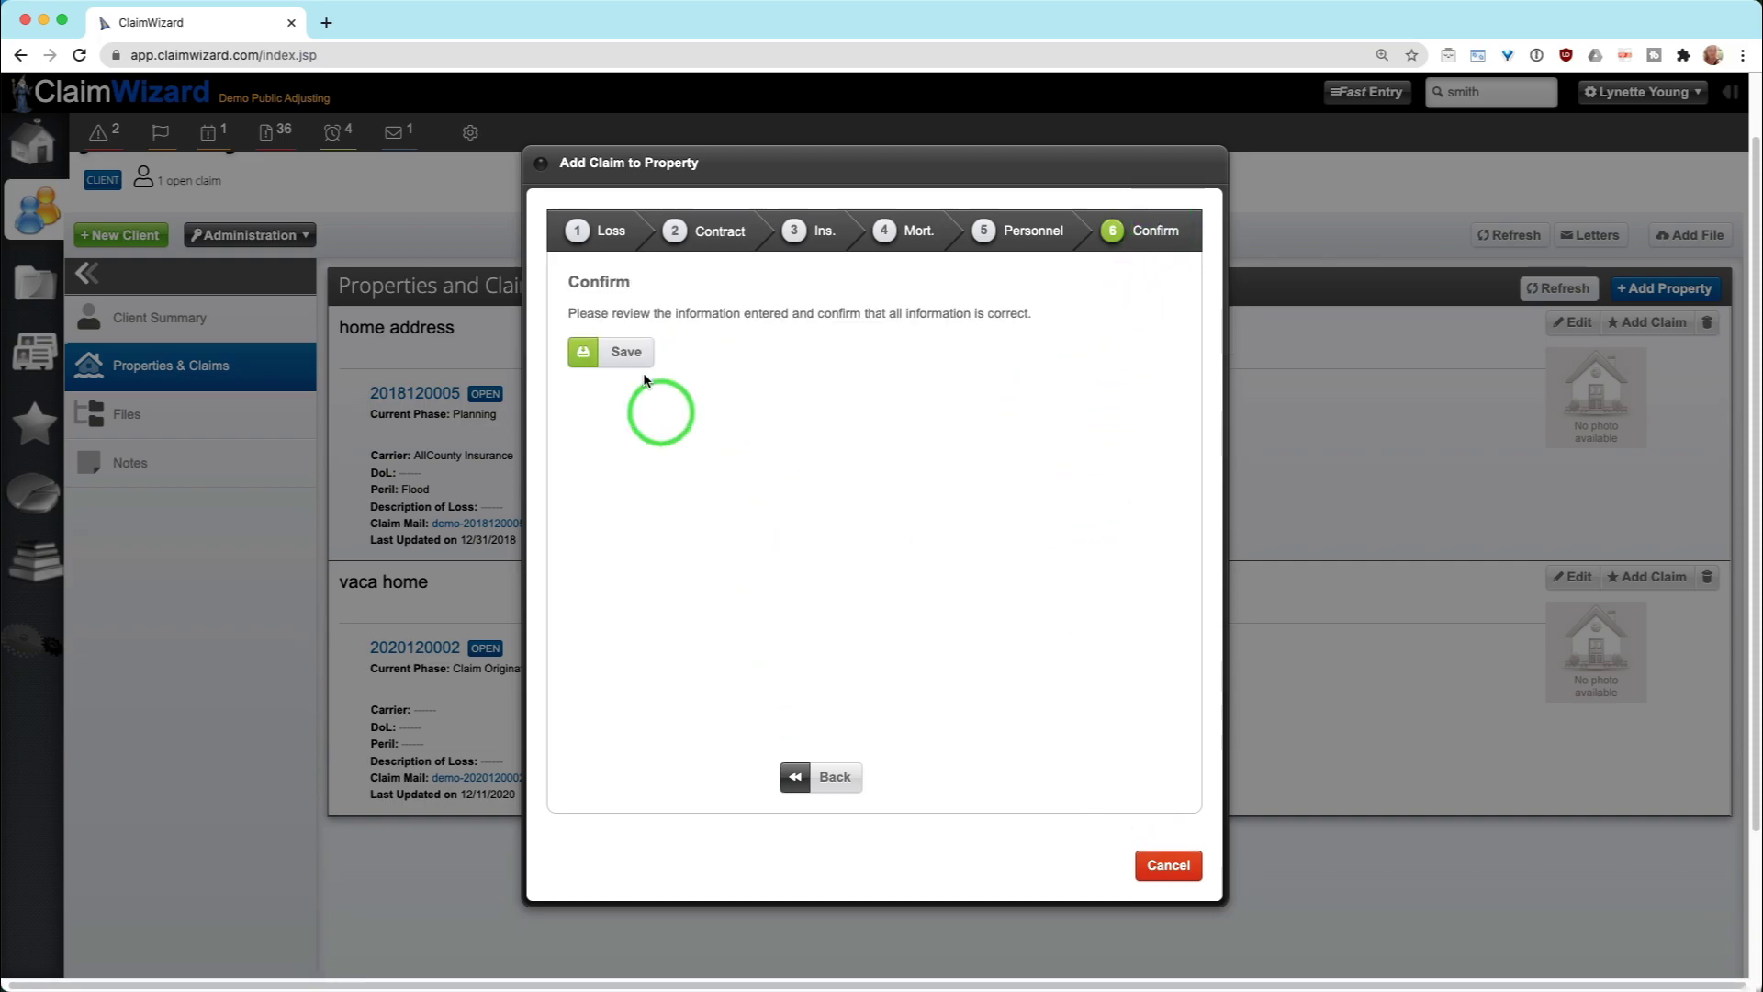
click(615, 357)
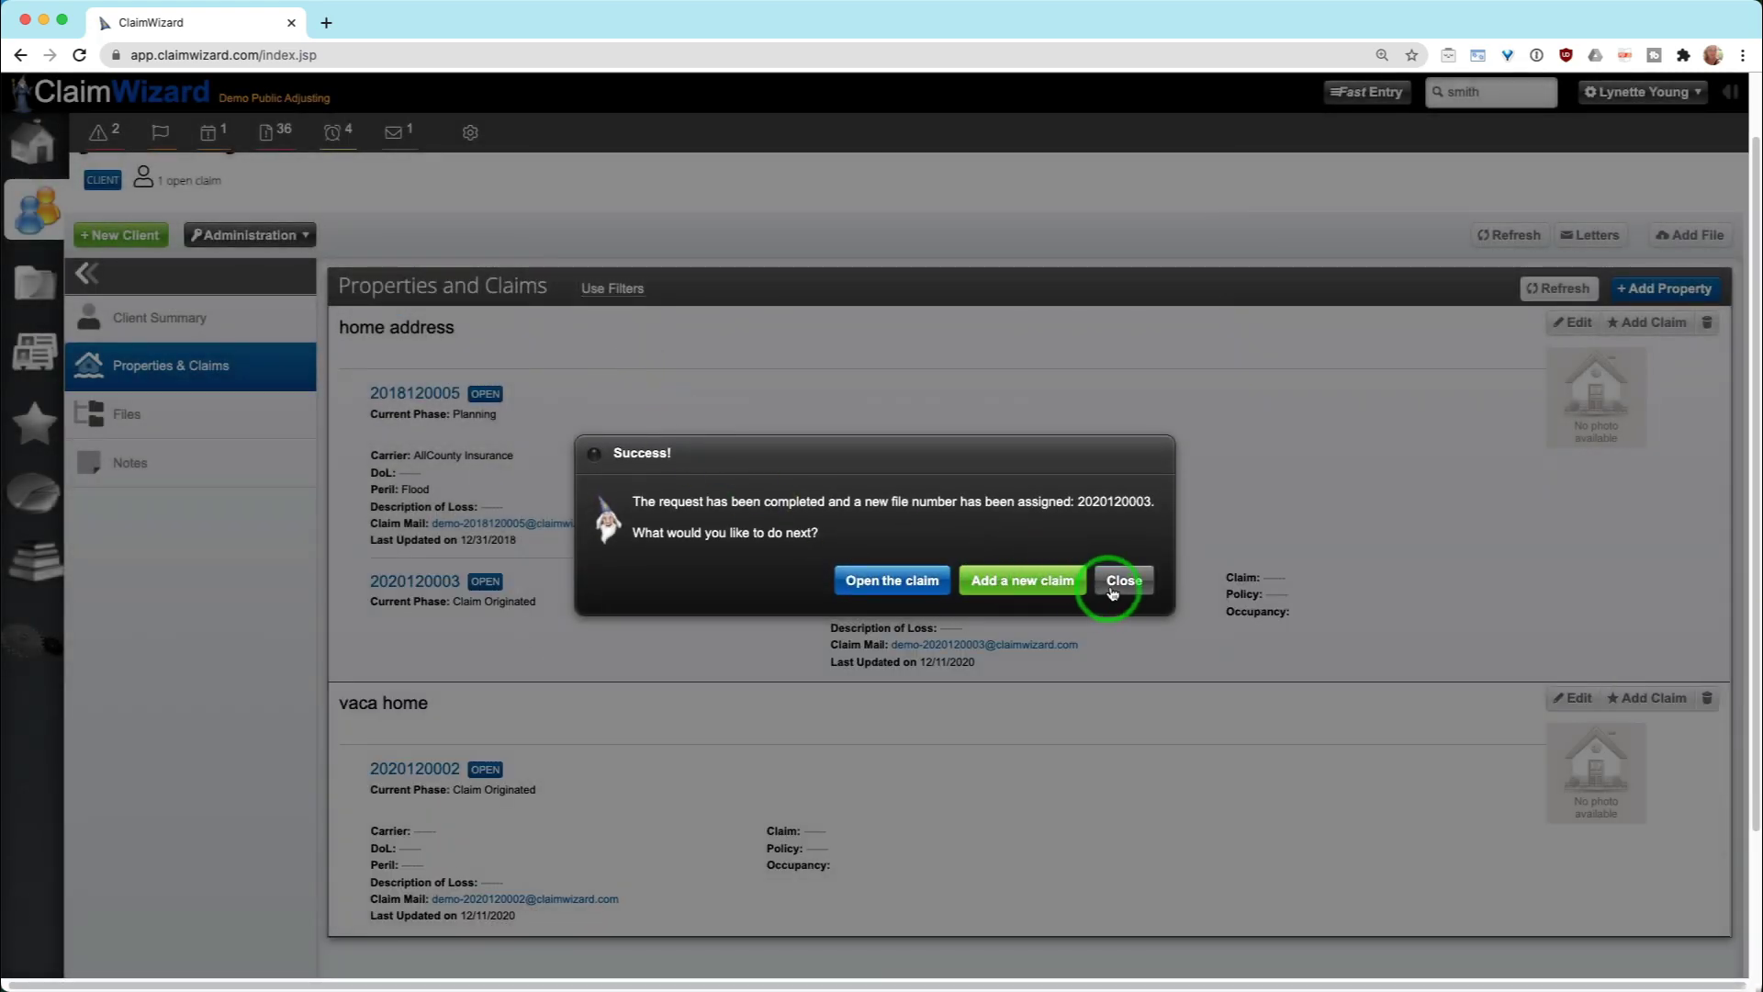
click(1122, 579)
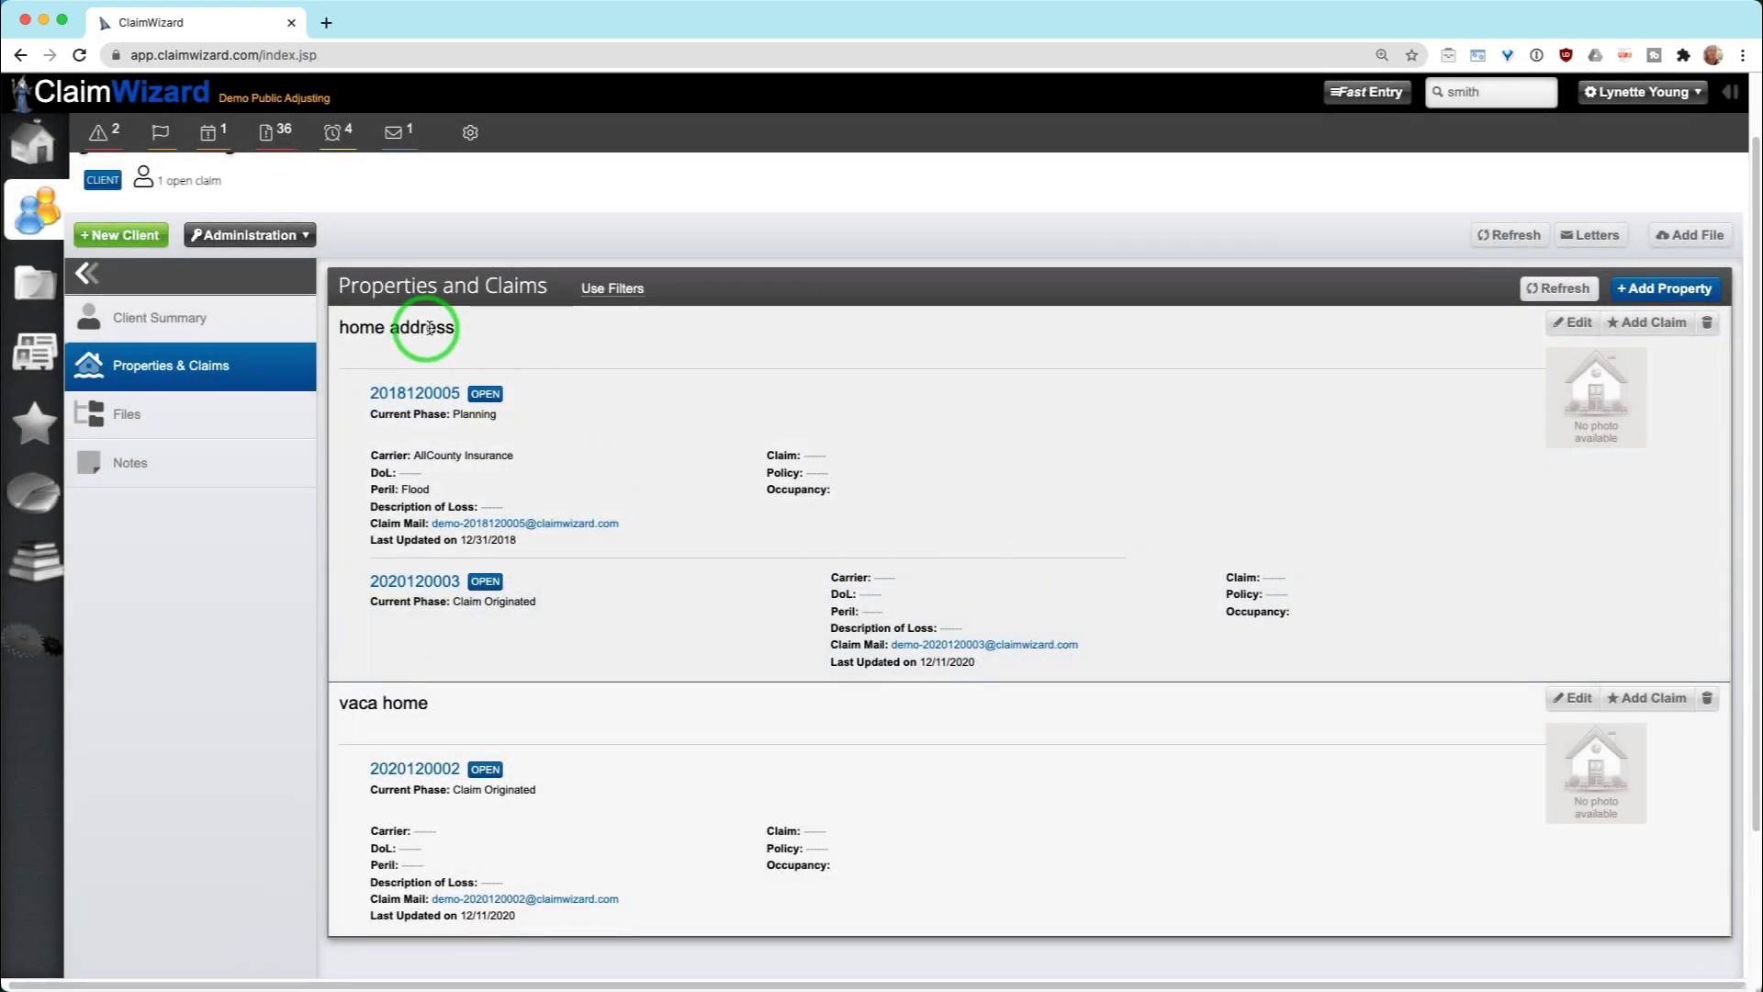
drag(340, 328, 488, 326)
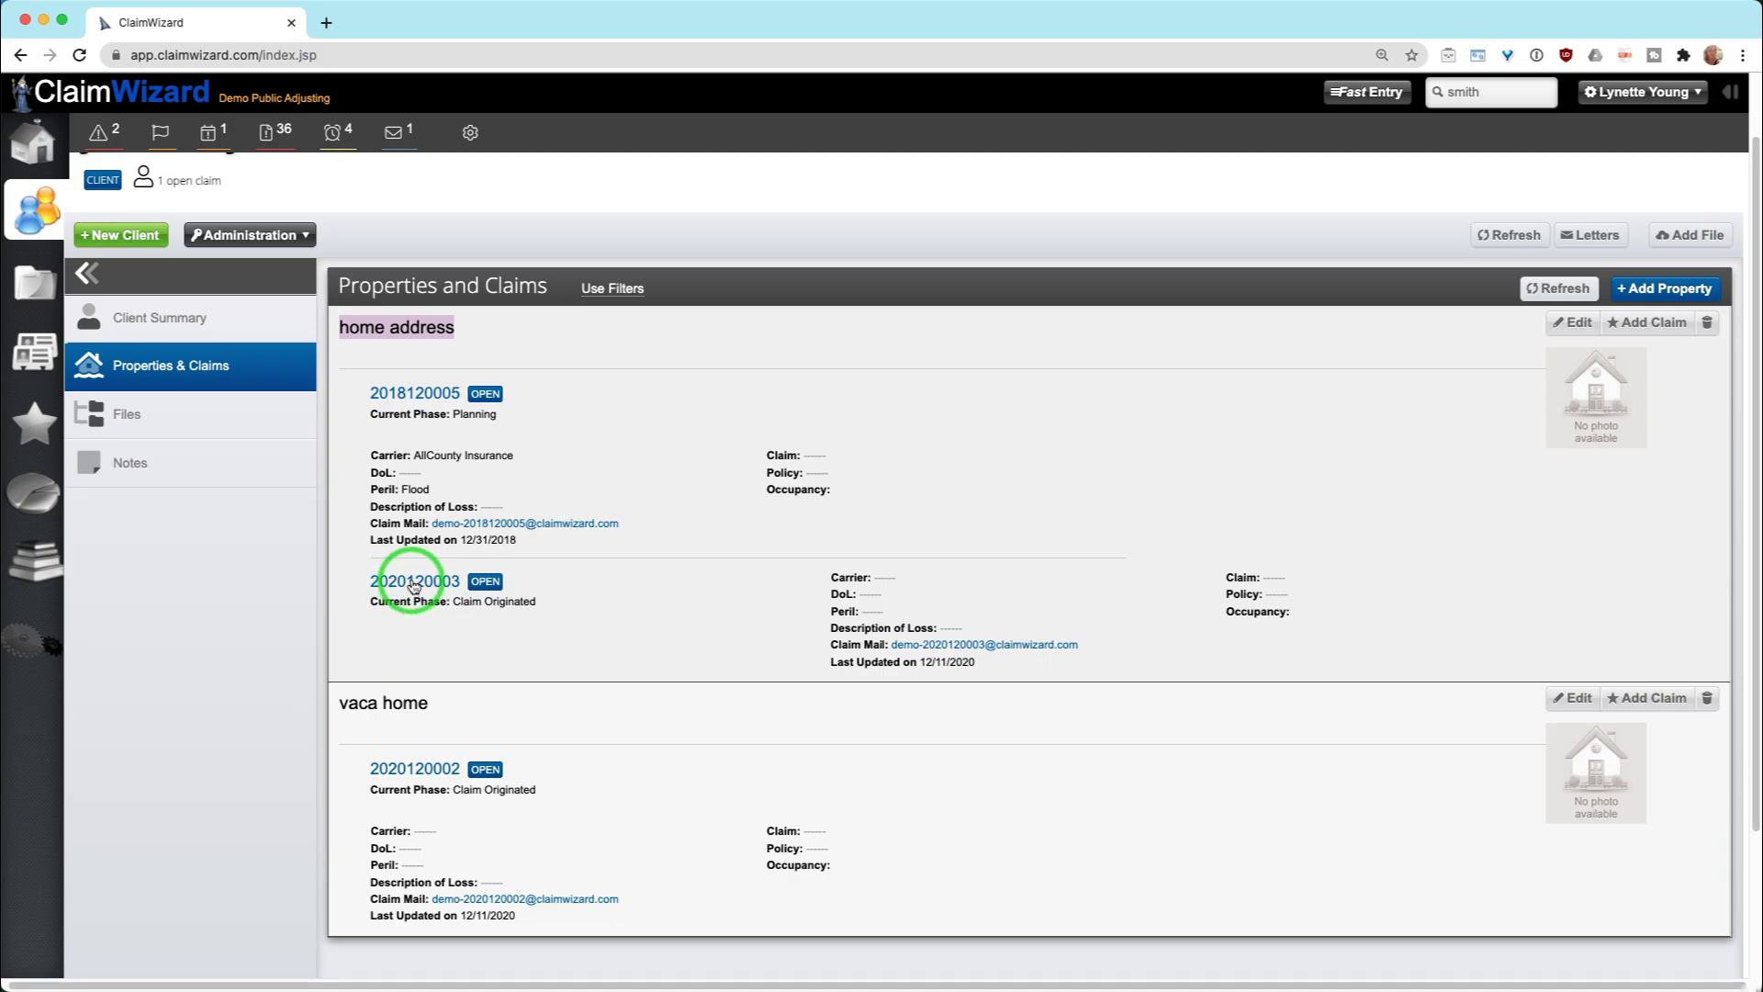
click(414, 585)
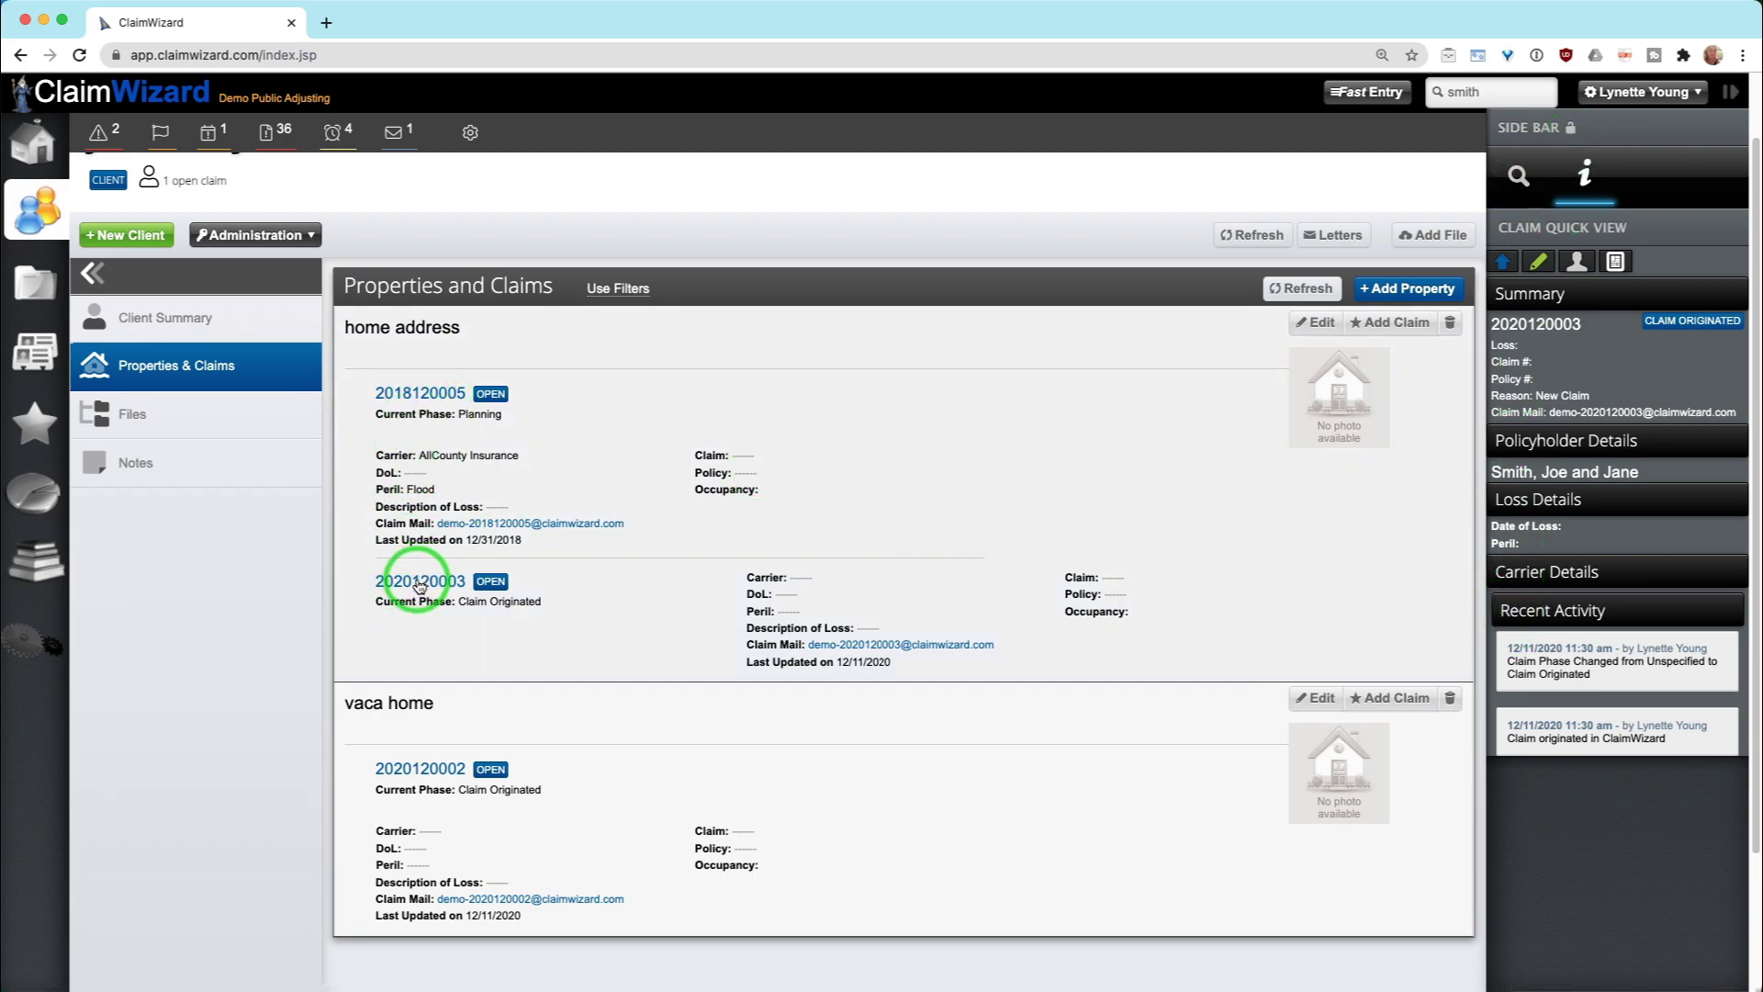
click(420, 587)
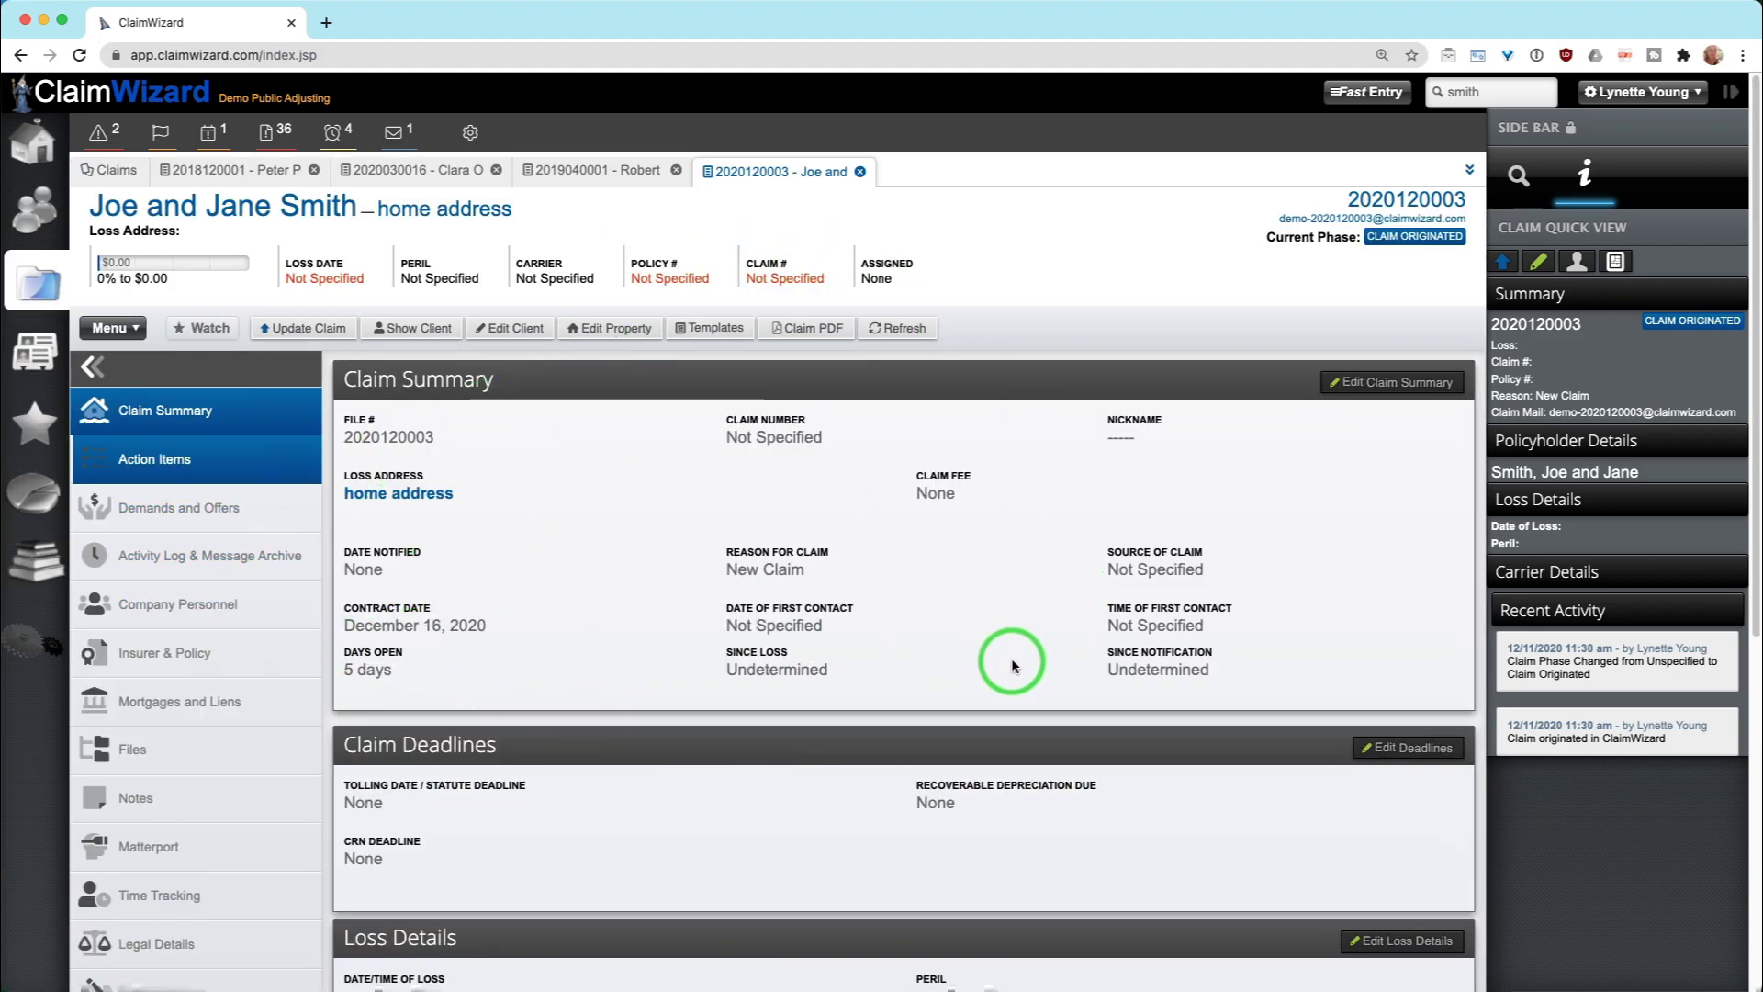
drag(807, 174, 651, 176)
click(650, 175)
click(739, 171)
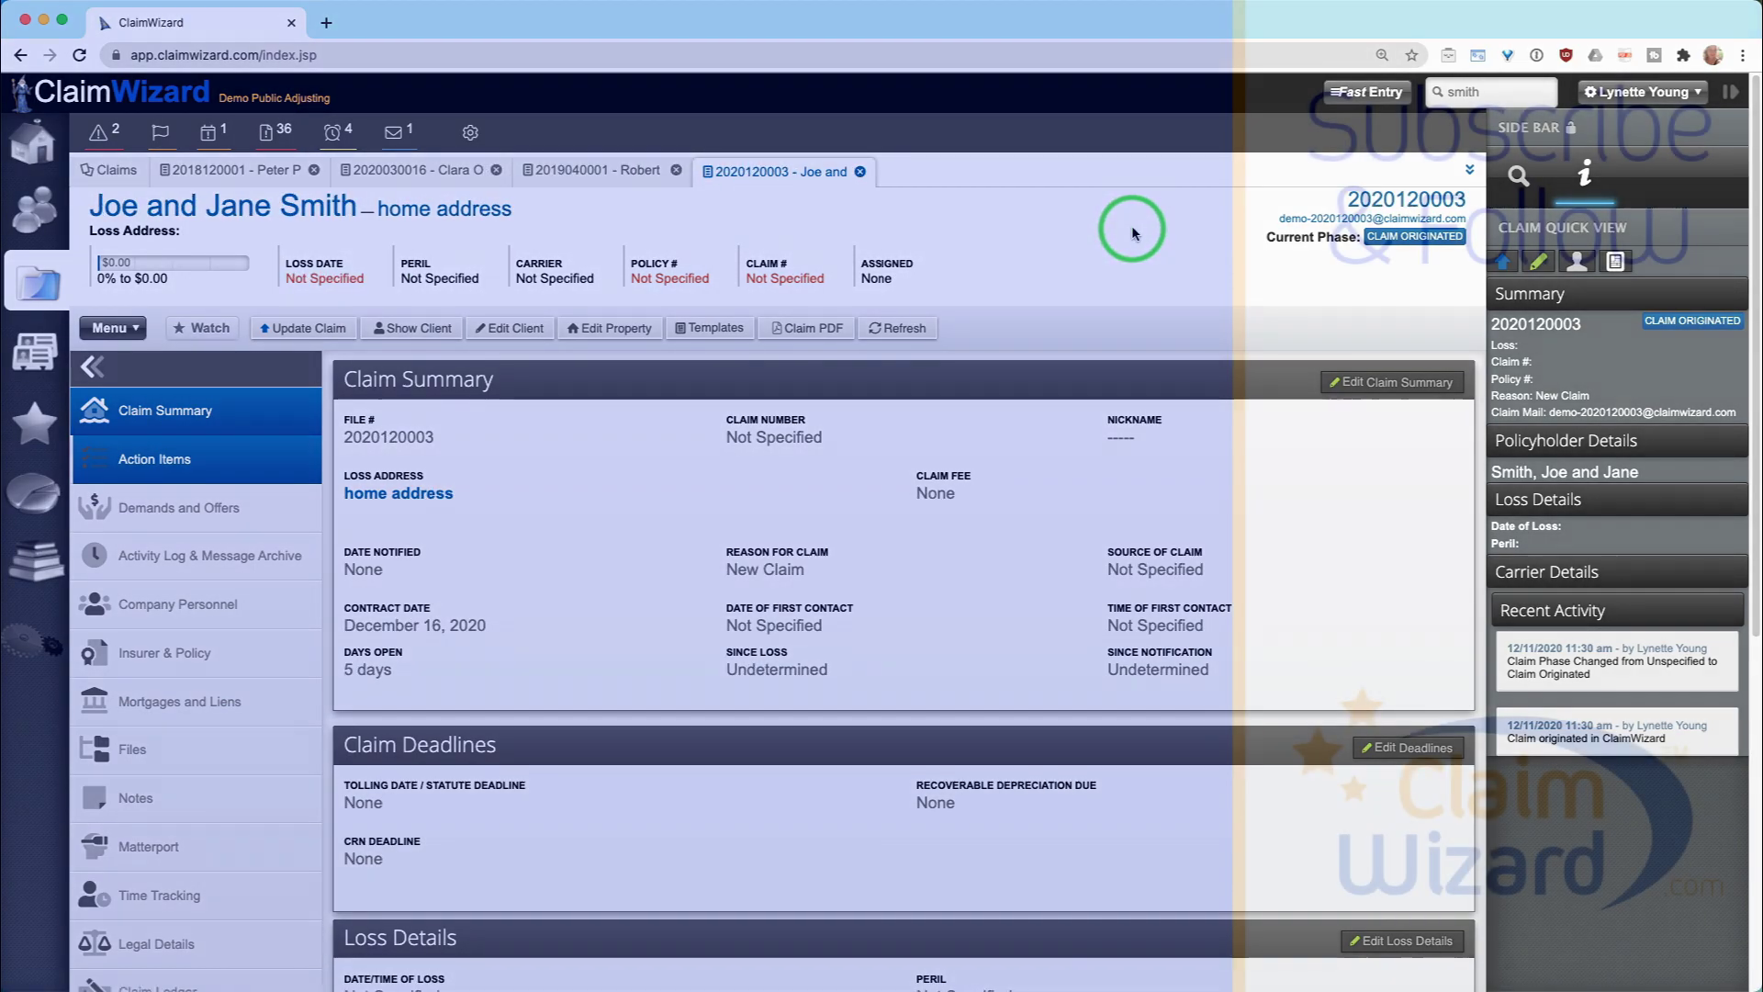